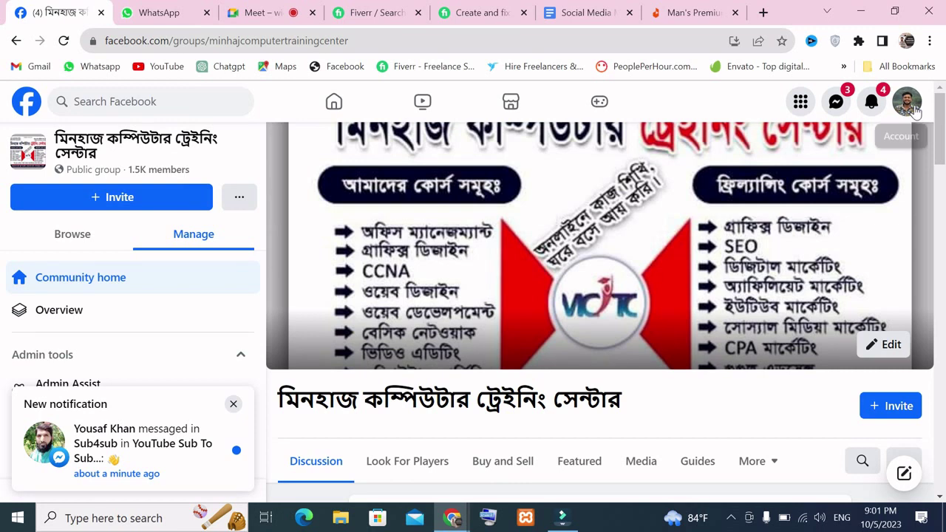
Go to your own Facebook profile page through the account menu.
click(914, 107)
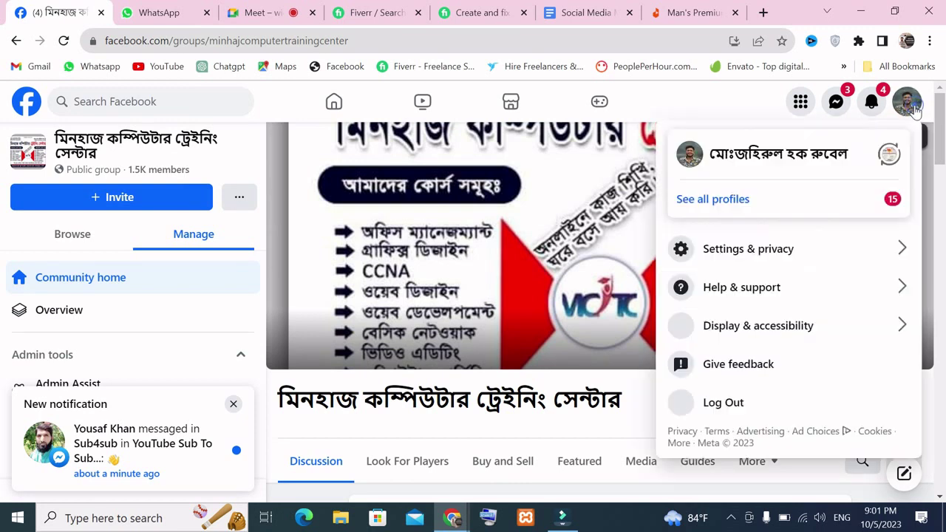
click(778, 163)
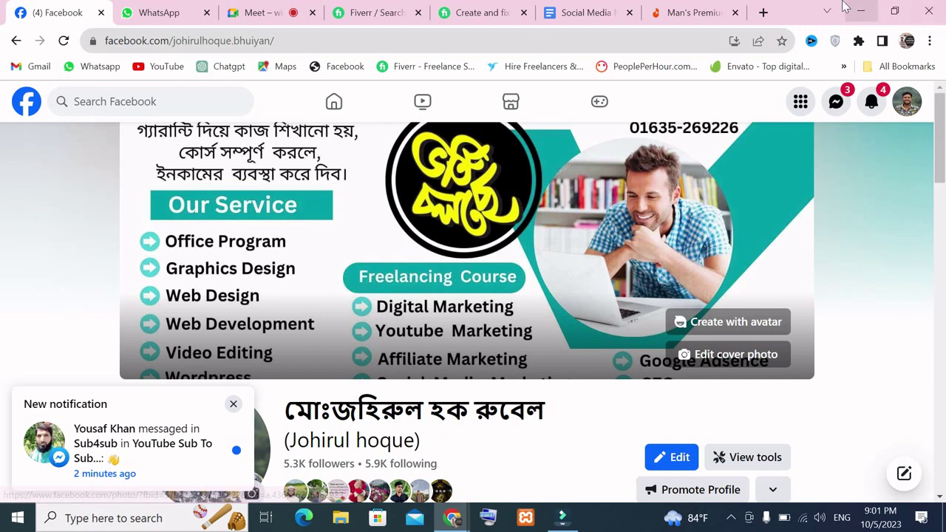
Load business.facebook.com/overview in a new tab and take a screen capture.
click(764, 13)
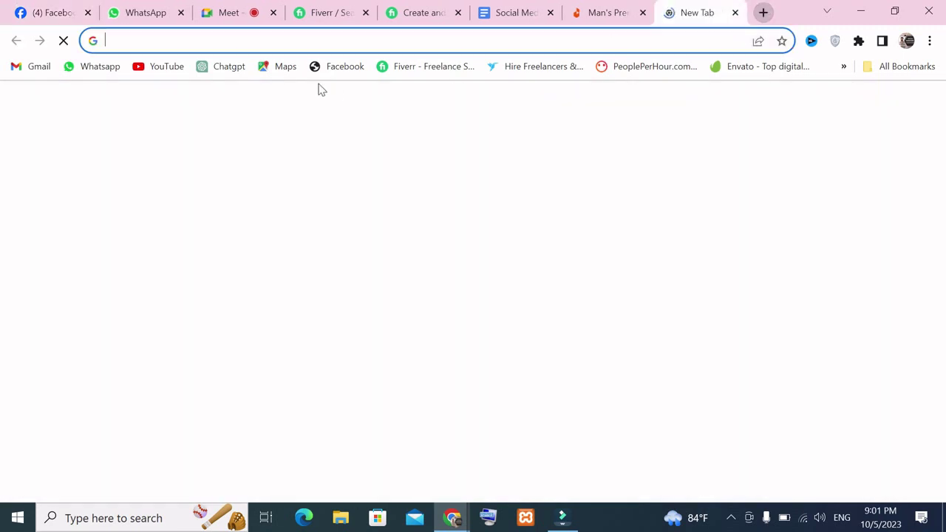
click(315, 39)
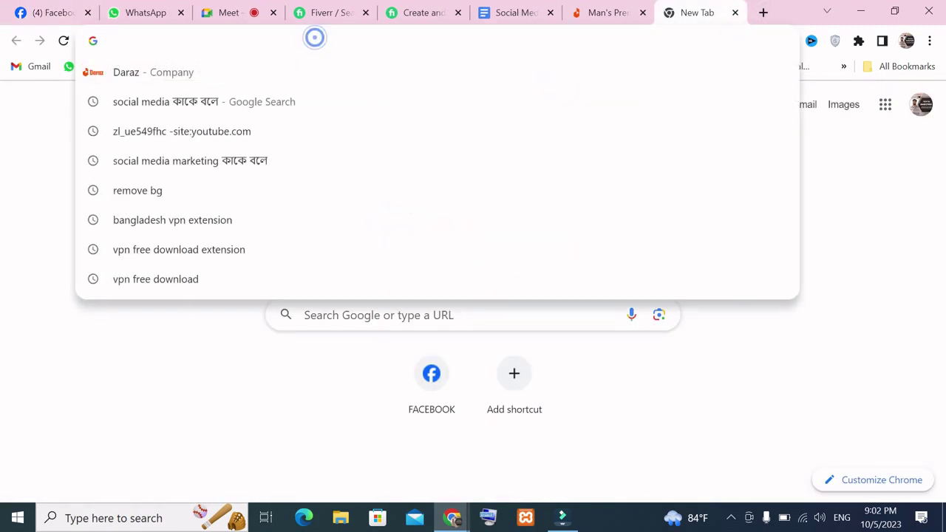
text(b)
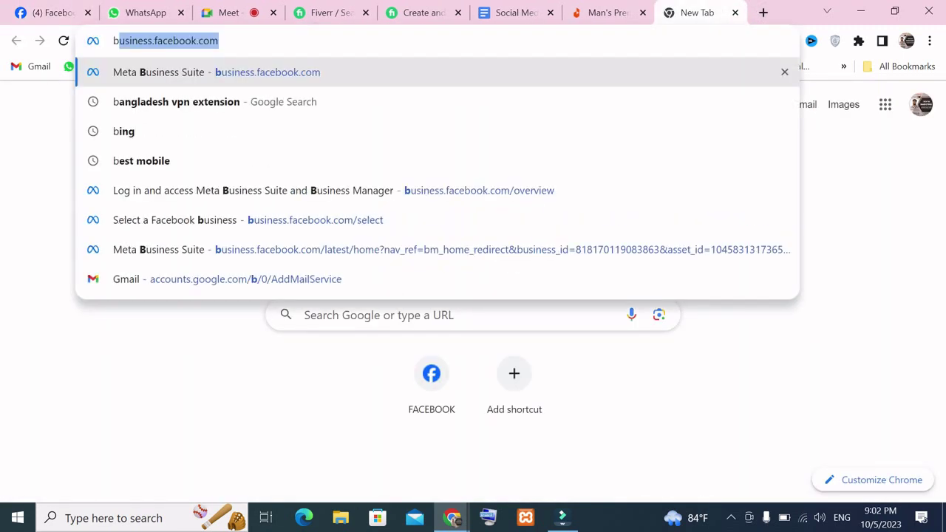
key(Right)
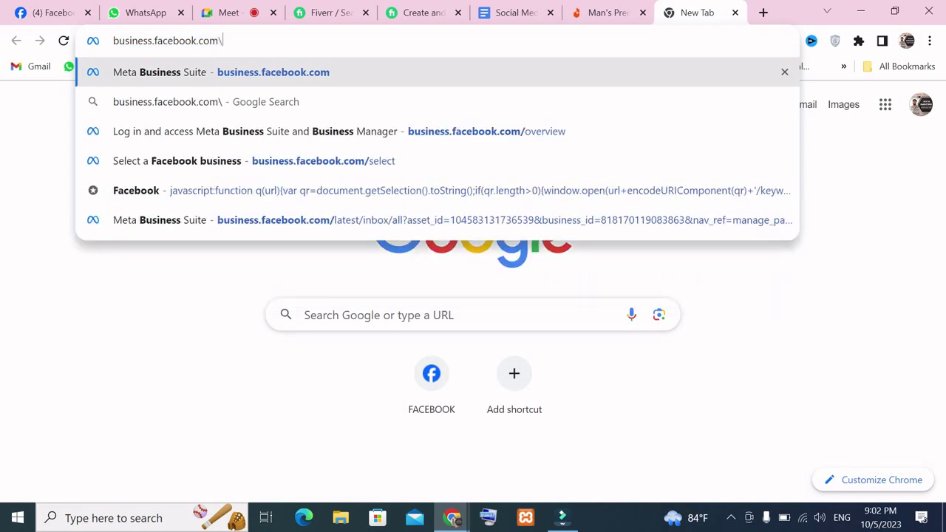
text(/)
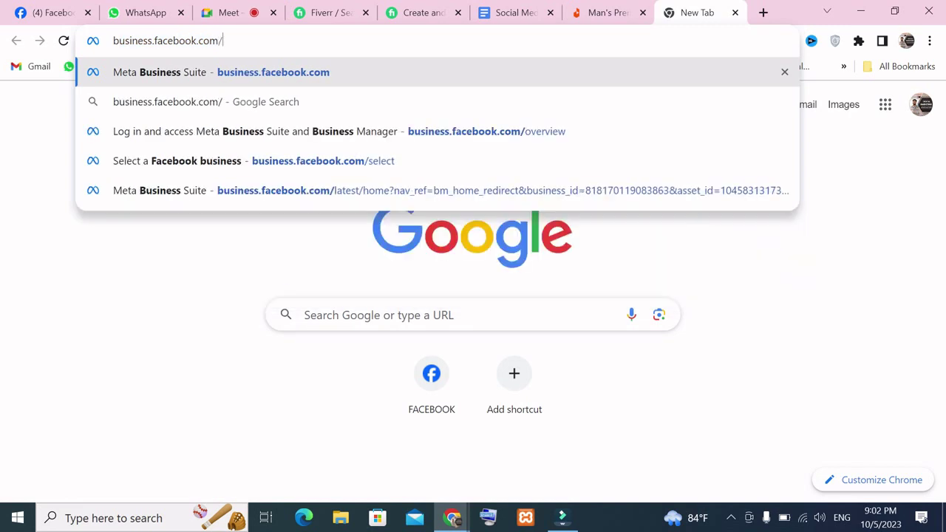
text(ove)
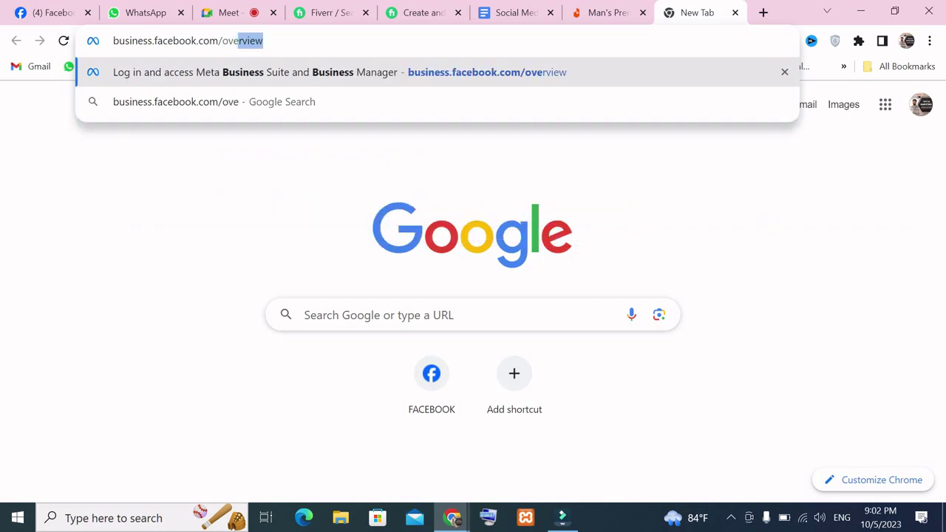
click(312, 36)
key(Return)
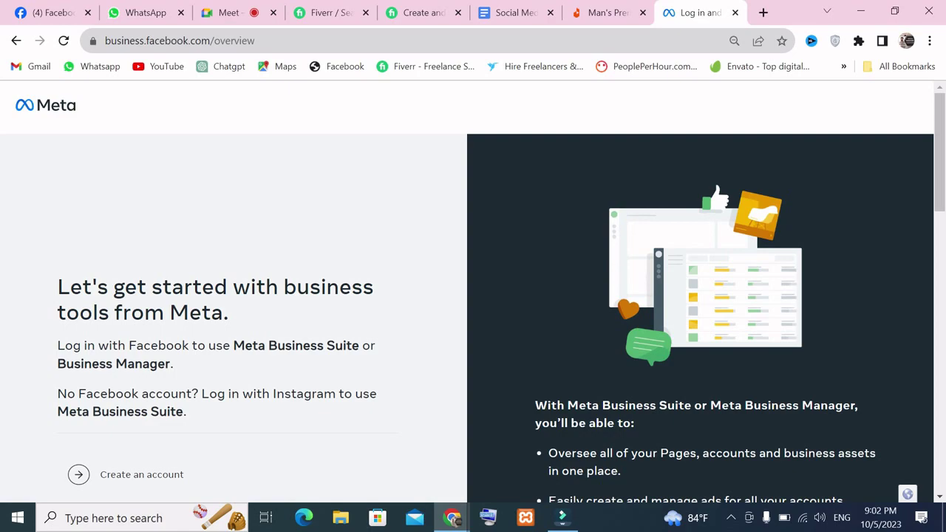
key(Print)
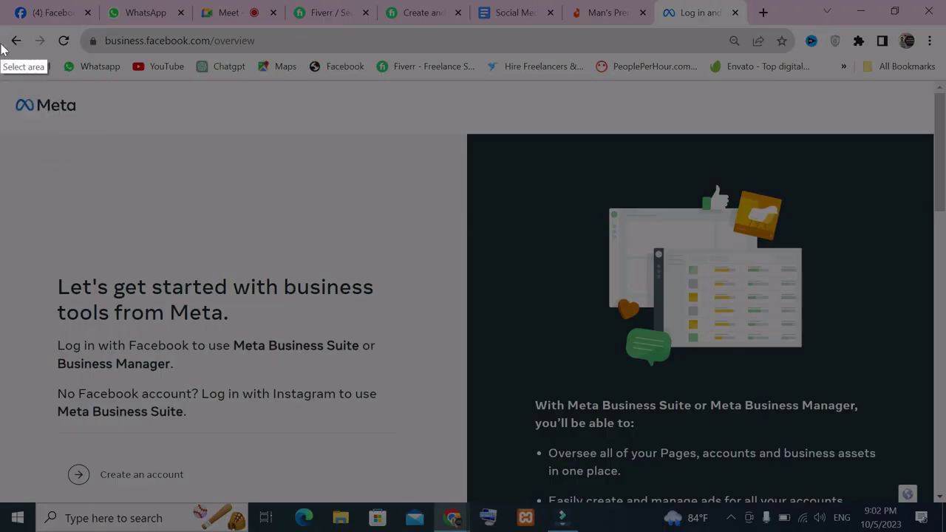
drag(1, 41, 928, 503)
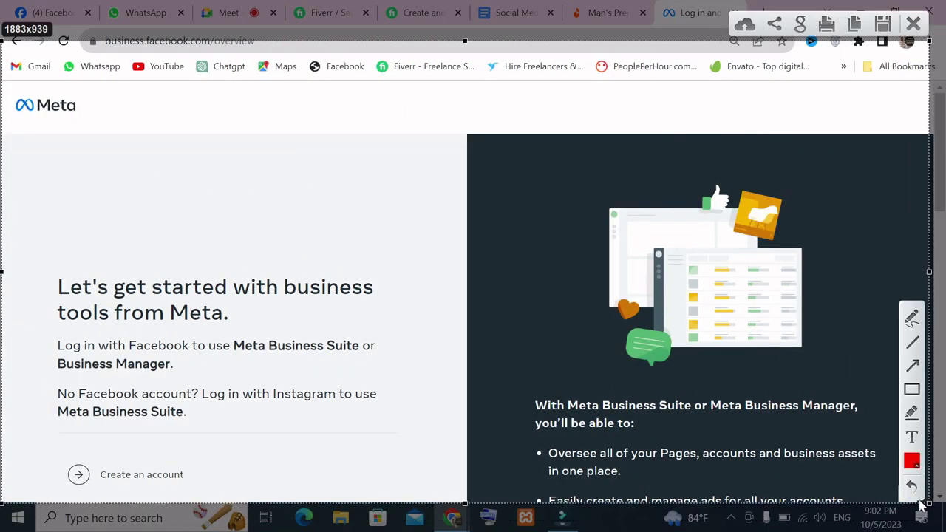
click(909, 365)
drag(157, 383, 116, 460)
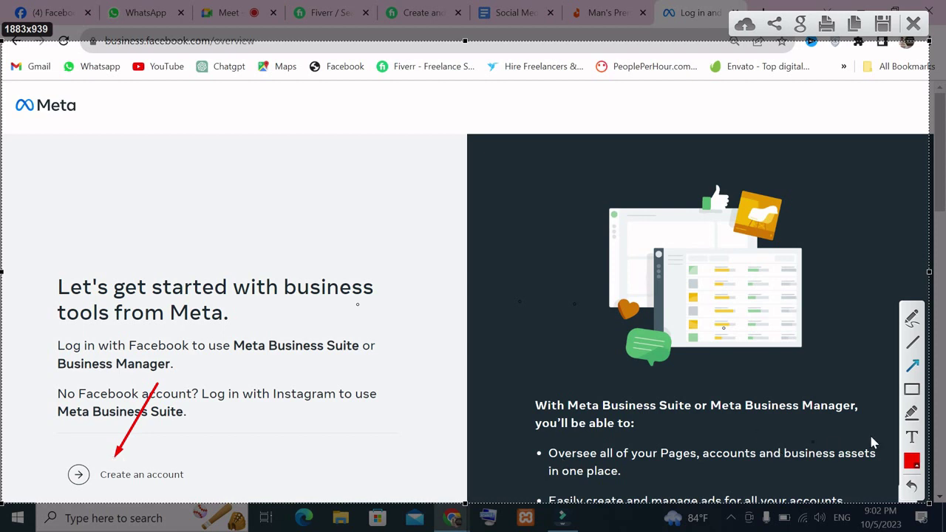
click(914, 24)
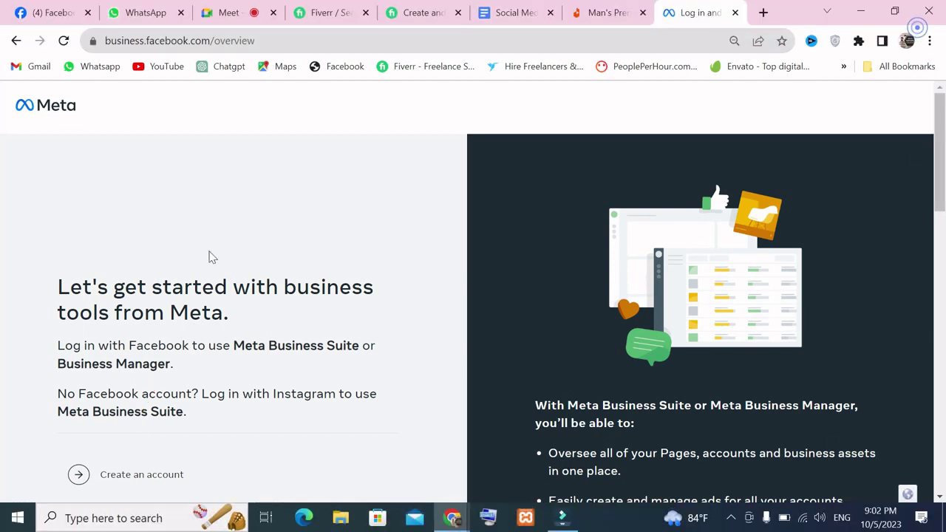
Open the Create an account form, try the business name field, then return to the Facebook tab.
click(79, 475)
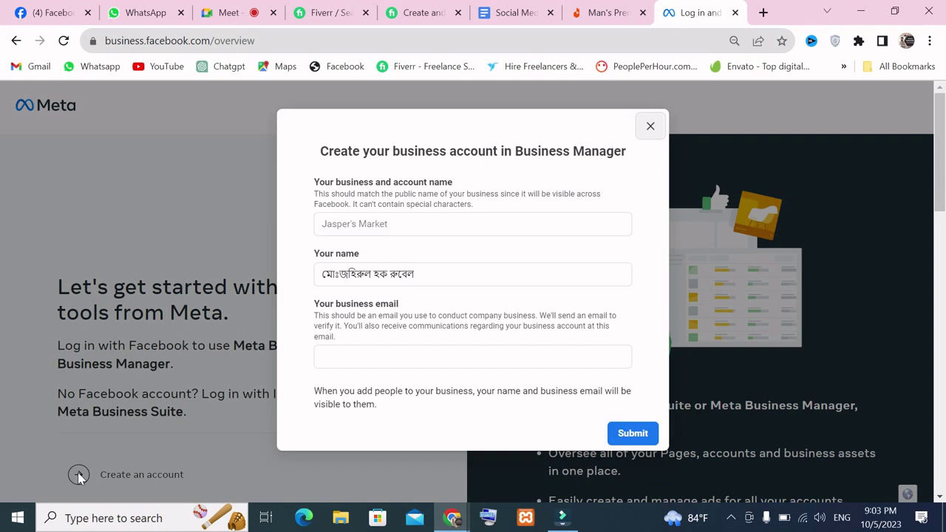
click(342, 224)
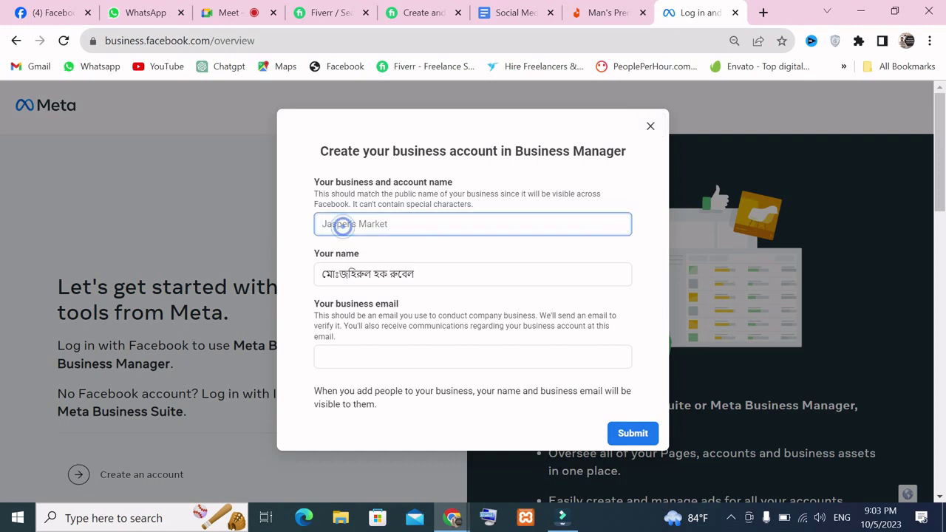
text(mi)
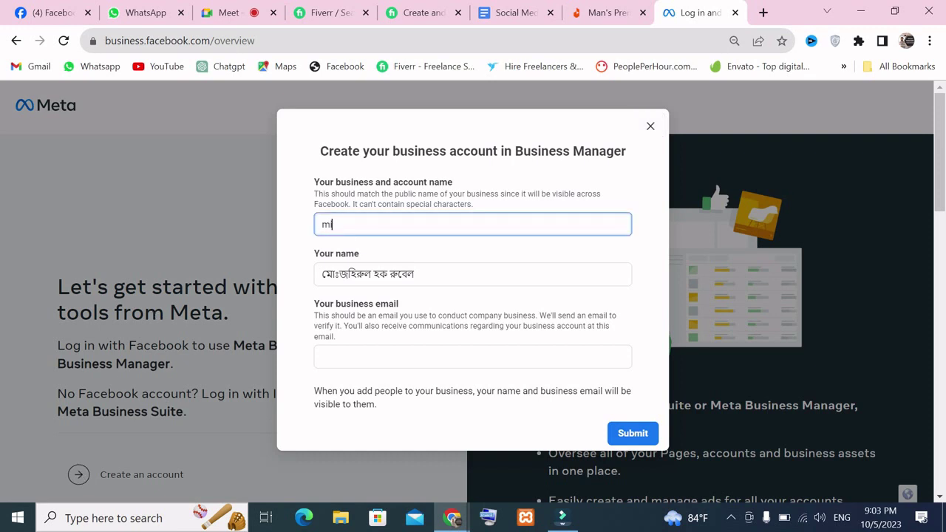
key(BackSpace)
key(BackSpace)
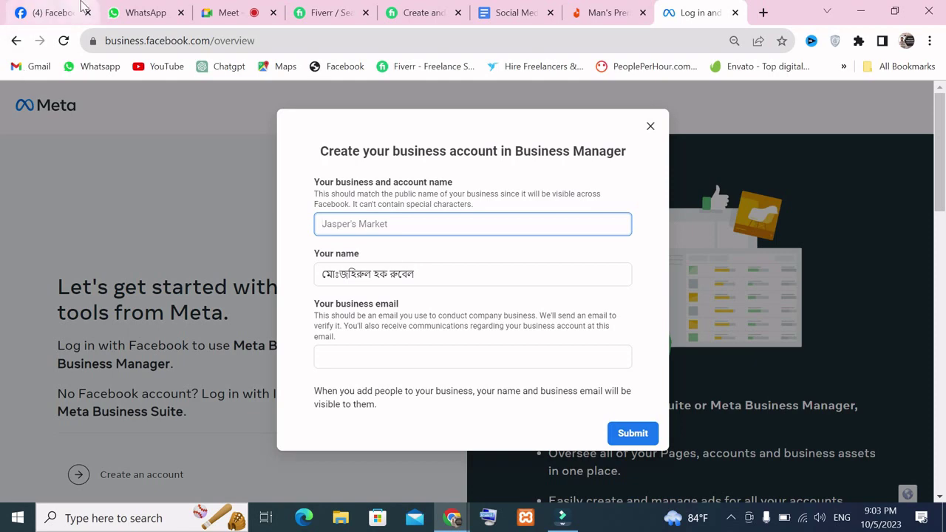
click(48, 15)
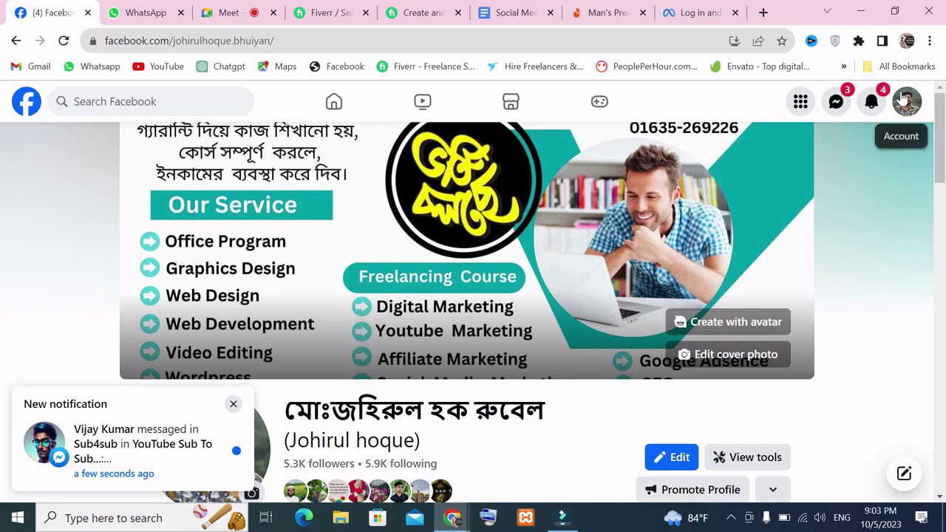
Open the Facebook account menu, then go back to the Business Manager account-creation tab.
click(903, 101)
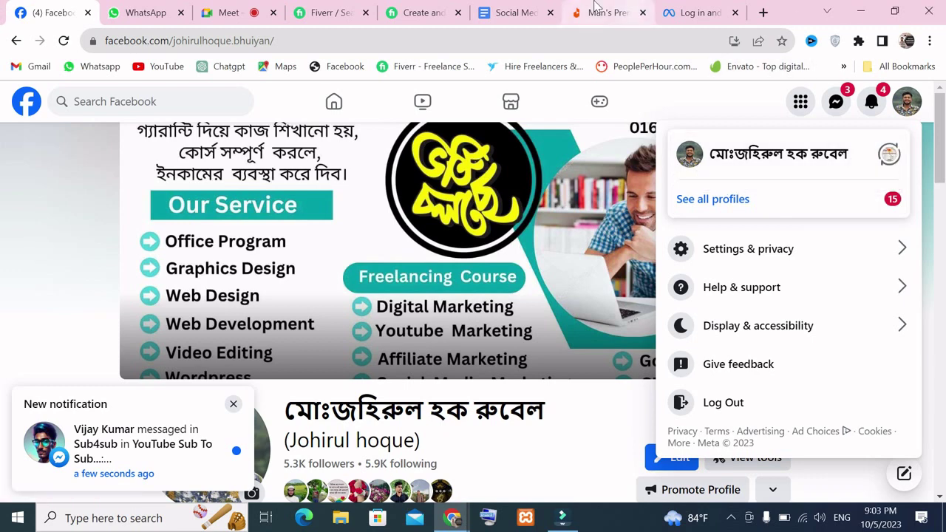
click(695, 12)
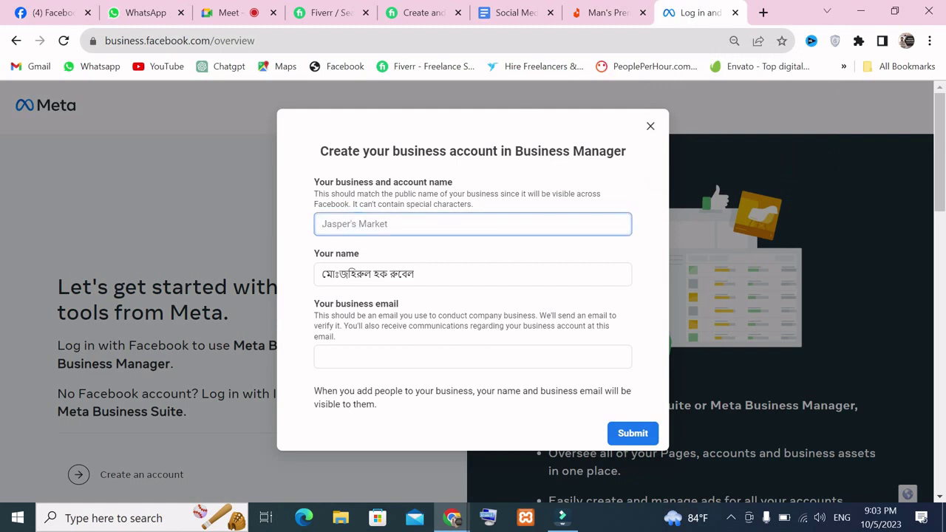
Type the computer training centre's Bengali name into the business and account name field.
text(মিস)
key(BackSpace)
text(নহাজ কম্পিউটার)
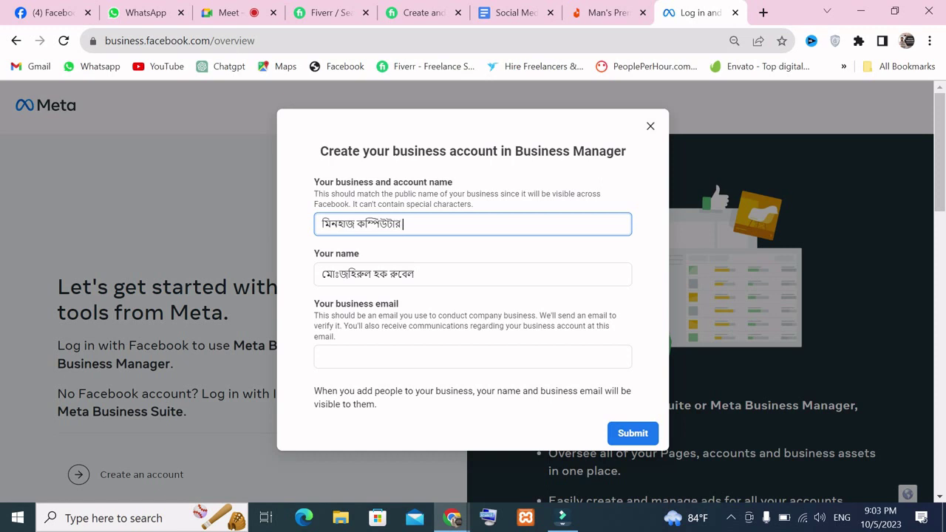
text( ট্রেইনিং সেন্টার)
Start typing the owner's email in the business email field, correcting stray characters.
click(375, 356)
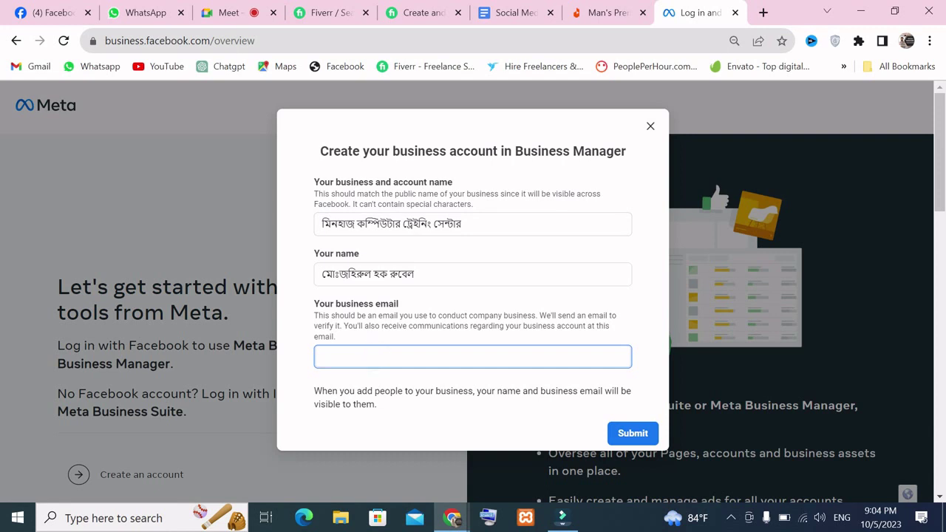
text(কগ)
key(BackSpace)
key(BackSpace)
text(johir)
key(BackSpace)
key(BackSpace)
key(BackSpace)
key(BackSpace)
key(BackSpace)
click(446, 522)
Enter the owner's full Gmail address in the business email field, fixing typos.
mouse_move(447, 521)
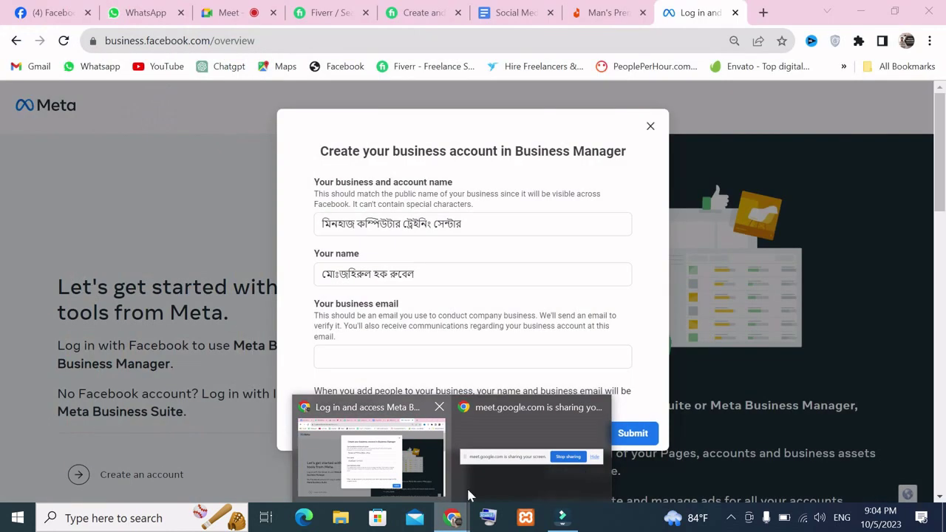
click(395, 358)
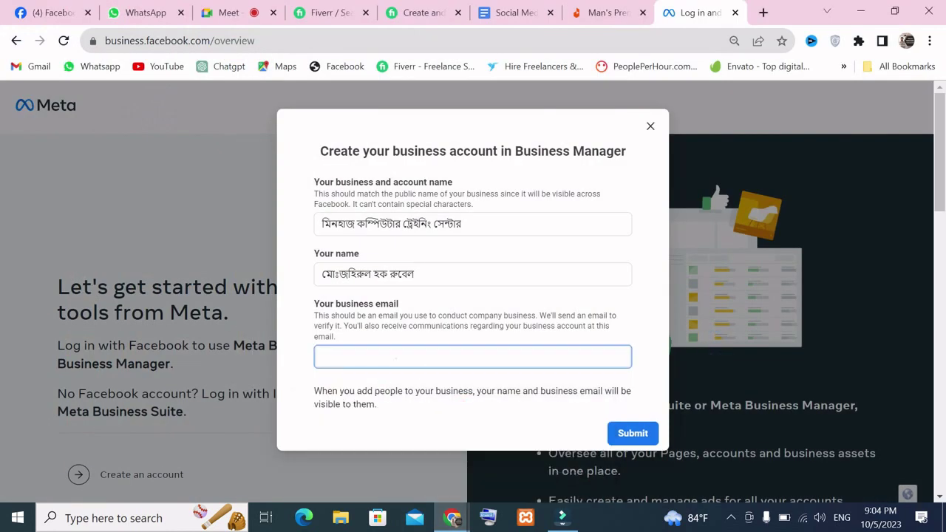
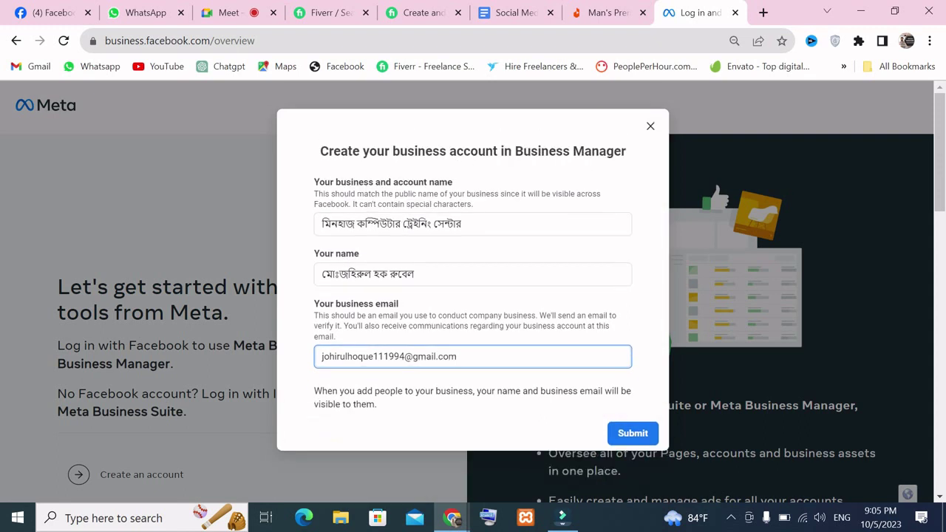
Submit the business account form, then close the 'Unable to Create Account' duplicate-name dialog.
click(635, 434)
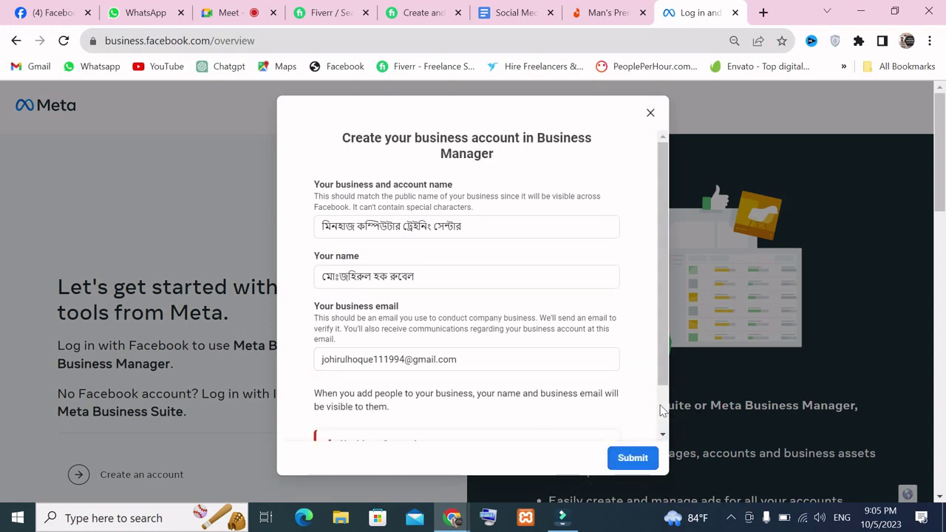
scroll(662, 407, down, 1)
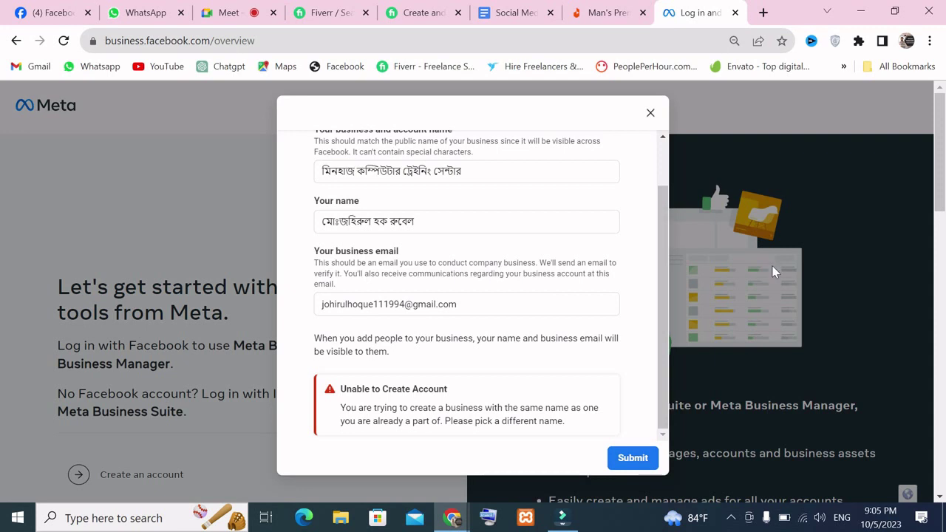
click(650, 113)
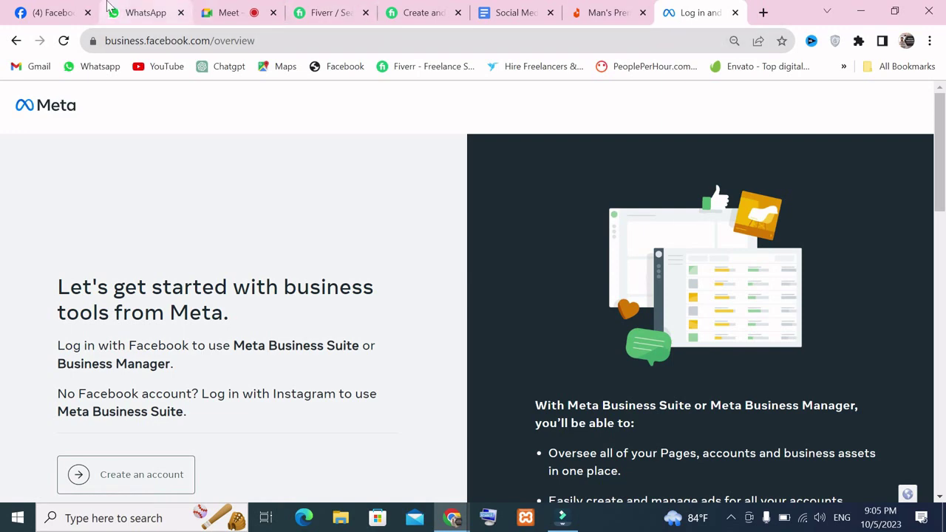
Log out of Facebook from the profile tab's account menu.
click(44, 9)
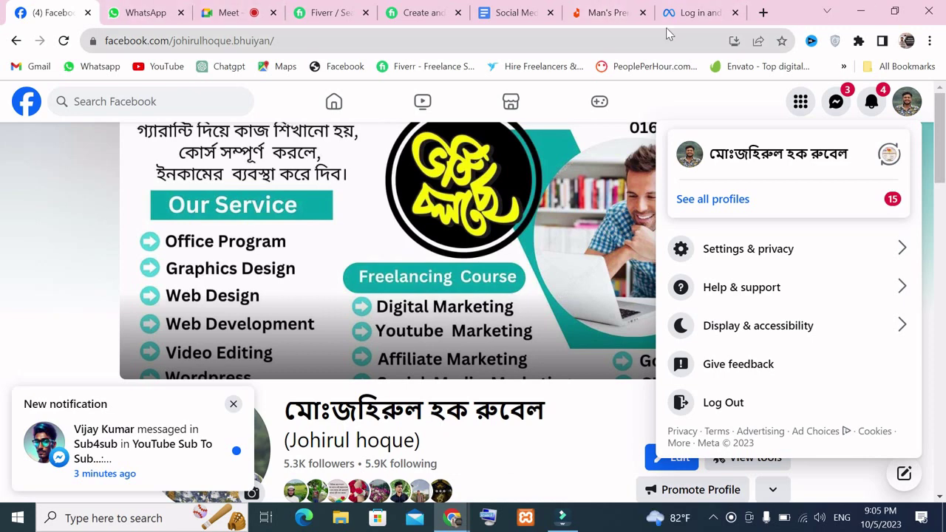
click(919, 107)
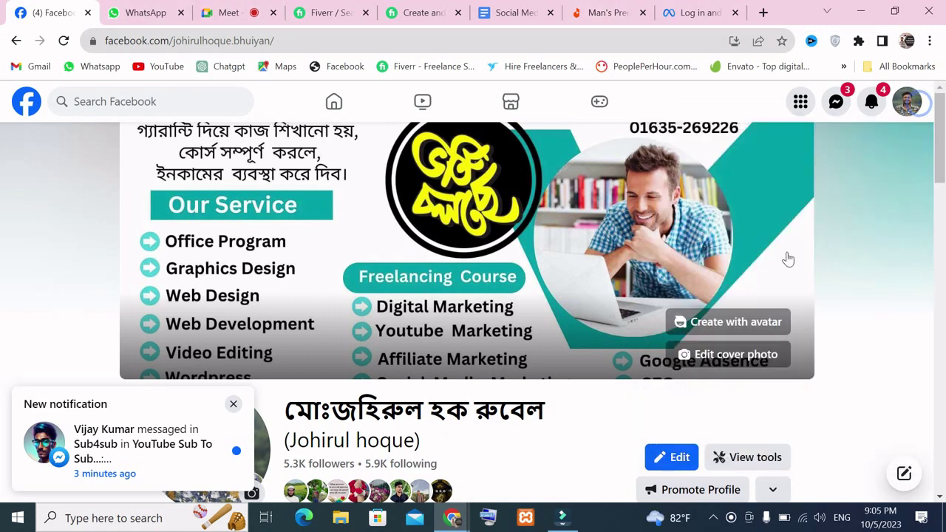
click(905, 105)
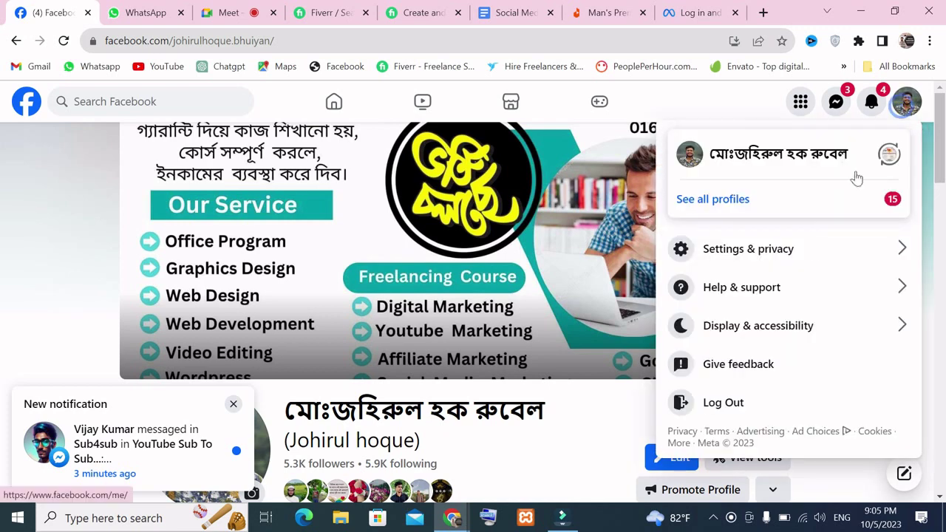
click(755, 410)
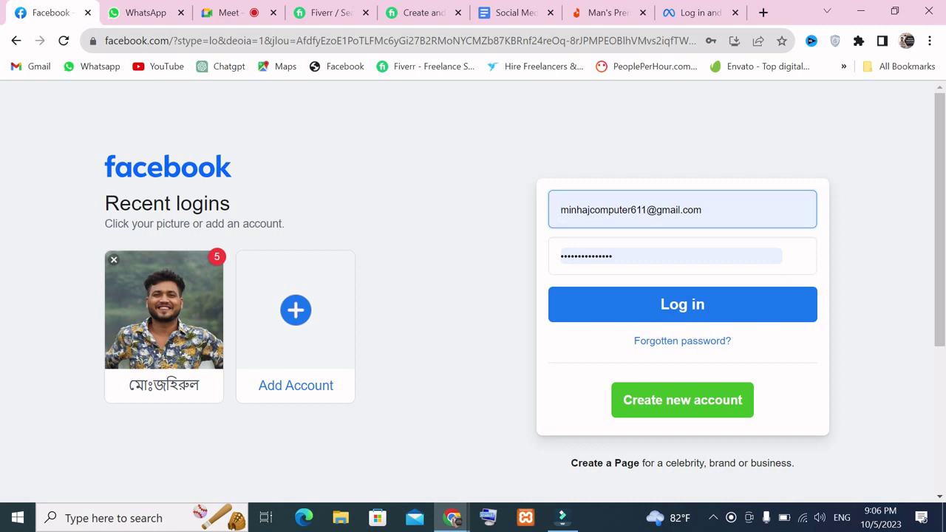
Replace the saved email in the login form with the account's phone number.
key(BackSpace)
key(BackSpace)
key(BackSpace)
key(BackSpace)
key(BackSpace)
key(BackSpace)
key(BackSpace)
key(BackSpace)
key(BackSpace)
key(BackSpace)
key(BackSpace)
key(BackSpace)
key(BackSpace)
key(BackSpace)
key(BackSpace)
key(BackSpace)
key(BackSpace)
key(BackSpace)
key(BackSpace)
key(BackSpace)
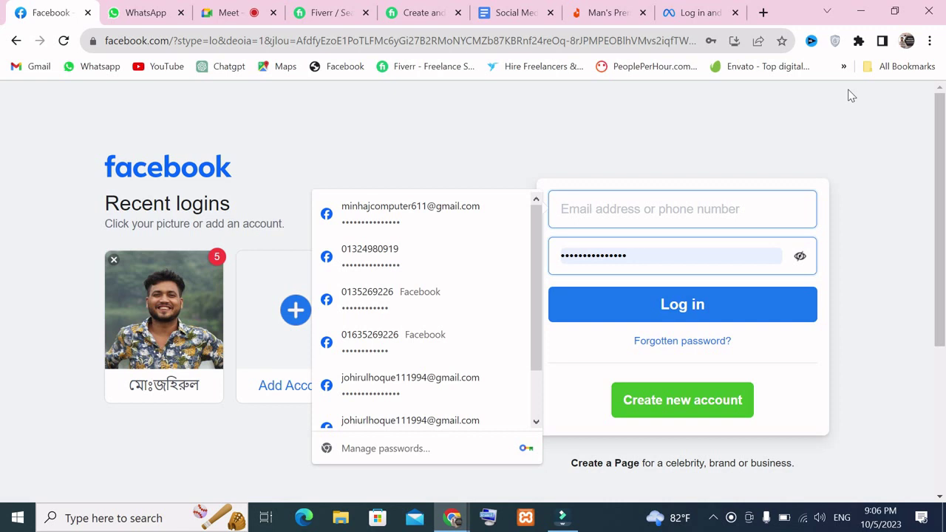
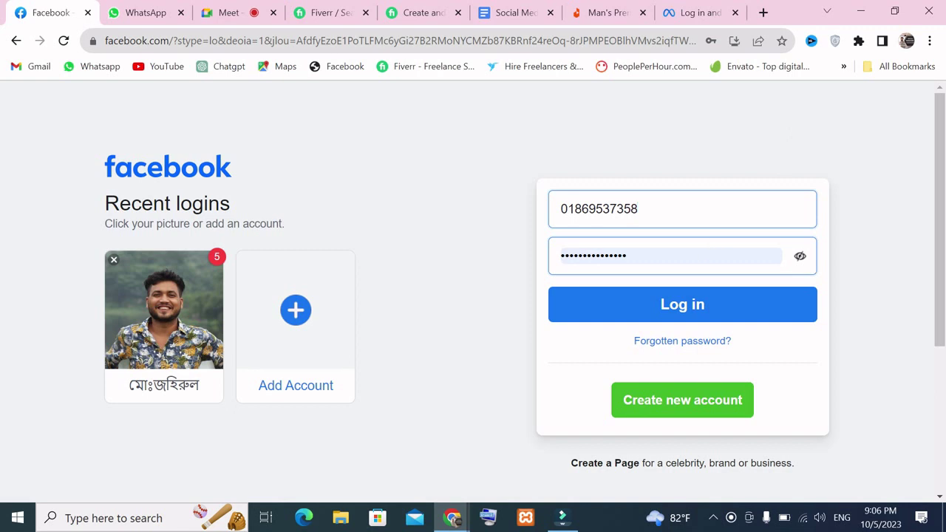
key(Tab)
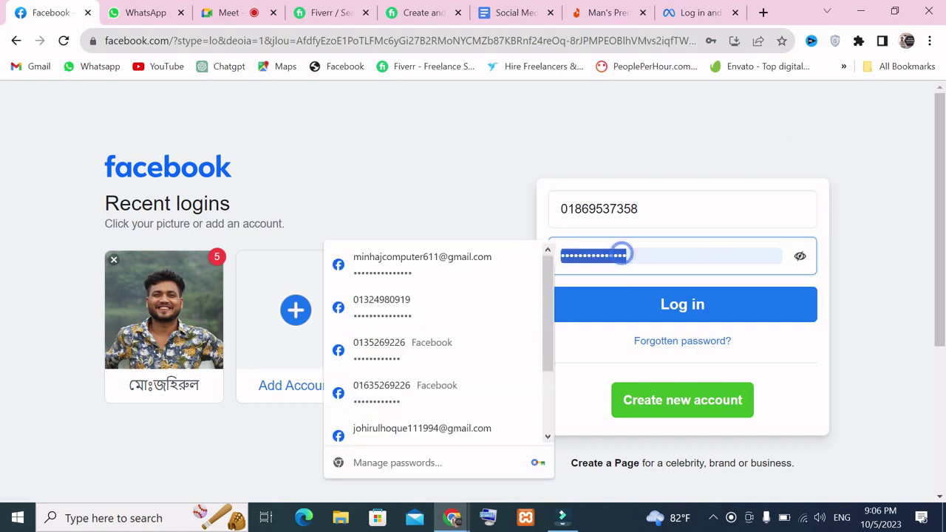
Re-enter the account password, log in, and submit the 6-digit two-factor code.
key(BackSpace)
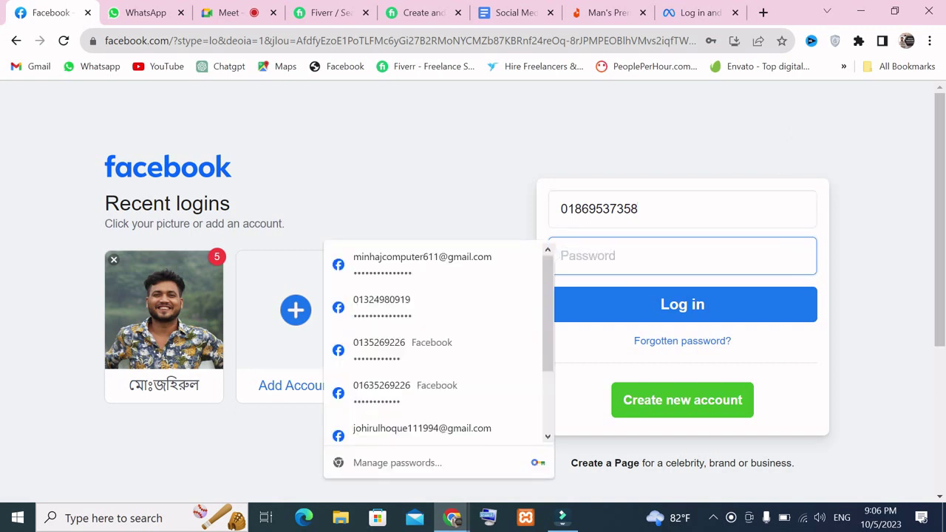
text(*****)
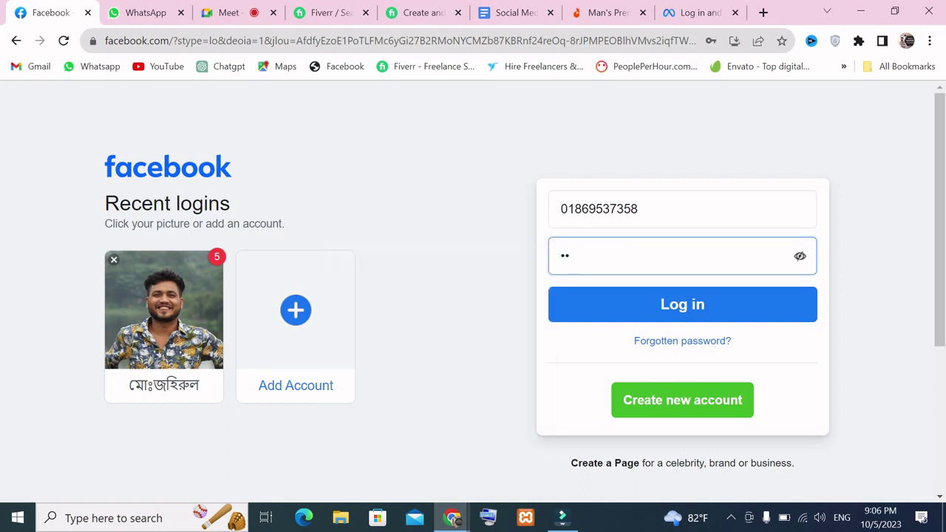
text(*******)
key(BackSpace)
key(BackSpace)
text(**)
click(632, 303)
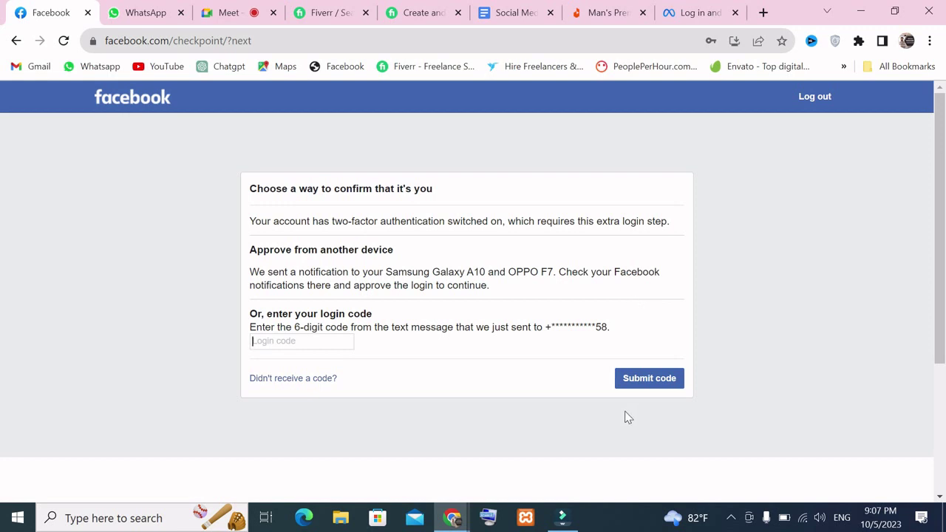
click(650, 379)
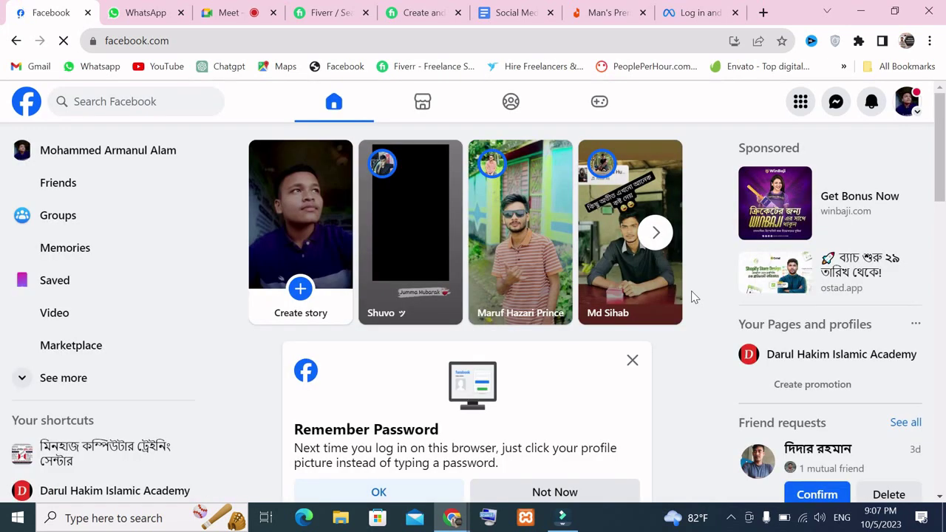
Dismiss the Remember Password prompt, open Facebook in a Work profile window, then minimize it.
click(632, 363)
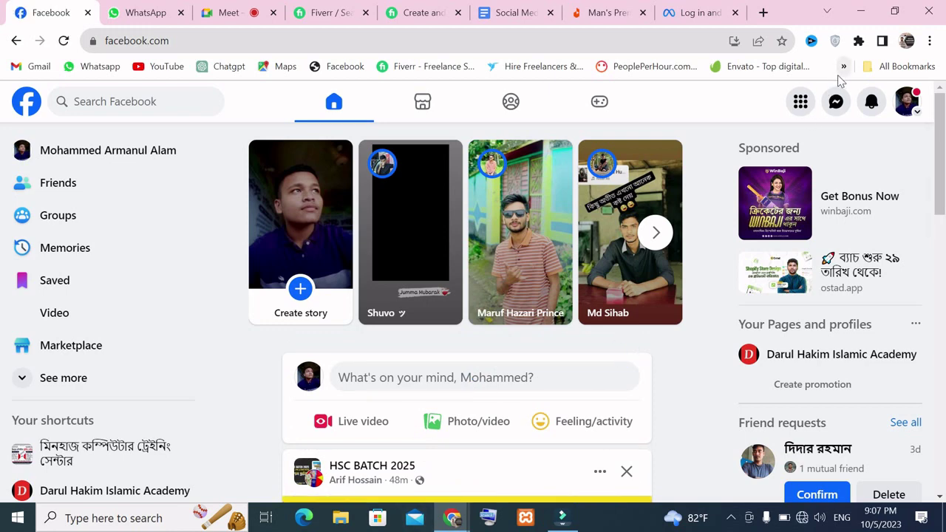
click(907, 41)
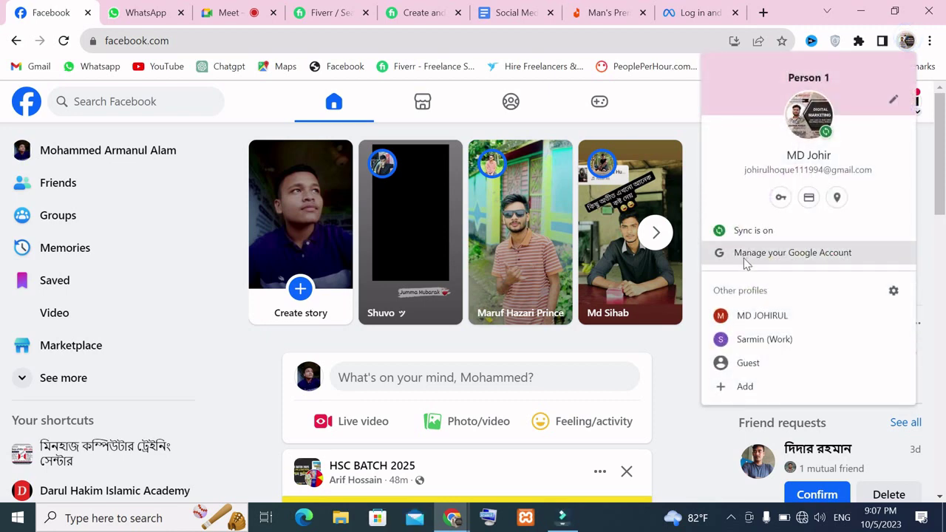
click(764, 351)
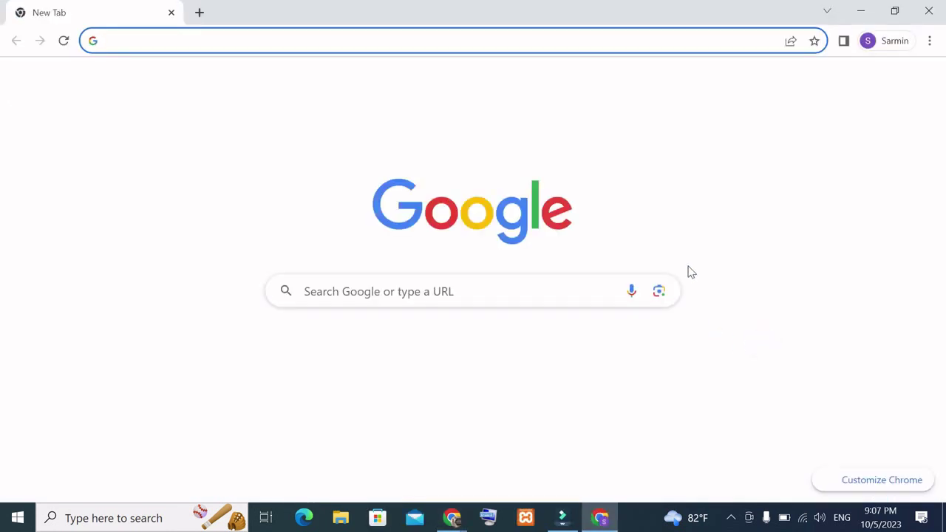
click(334, 357)
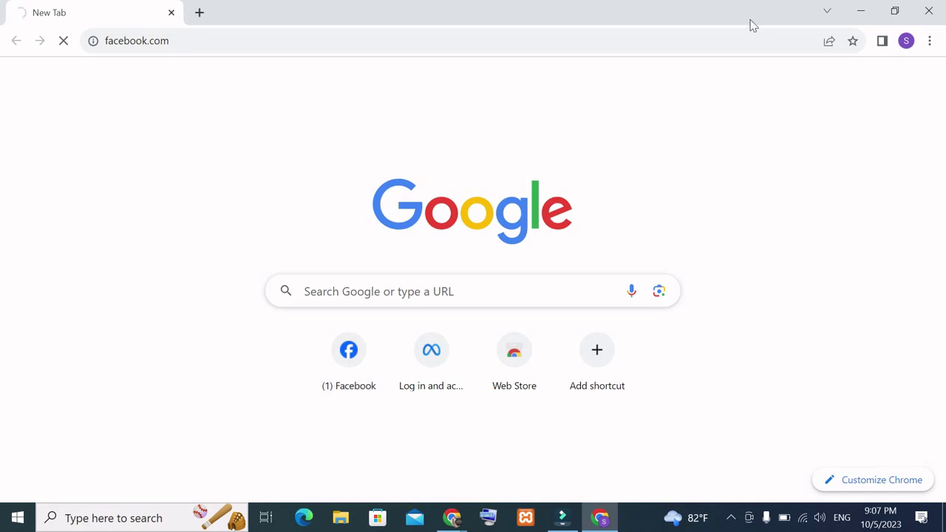
click(852, 10)
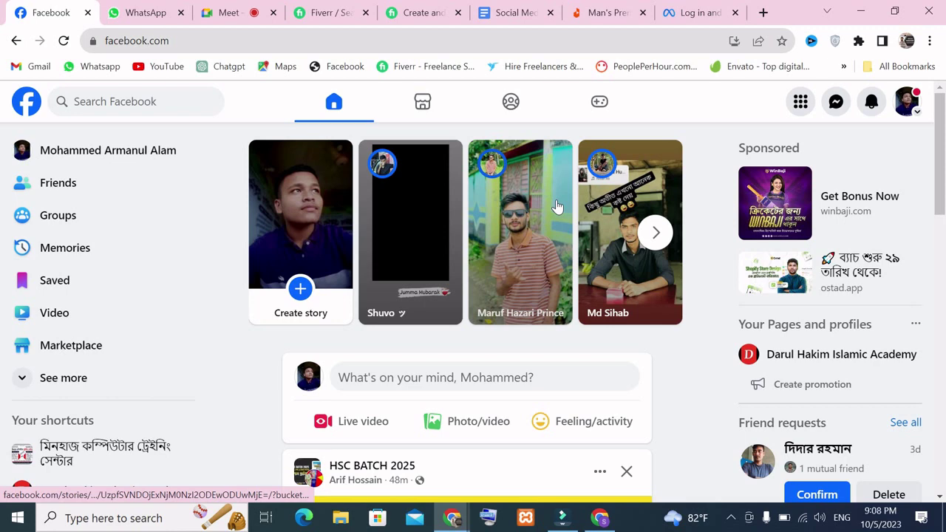
Close the Meta Business login tab and open a fresh blank tab.
click(695, 10)
click(735, 13)
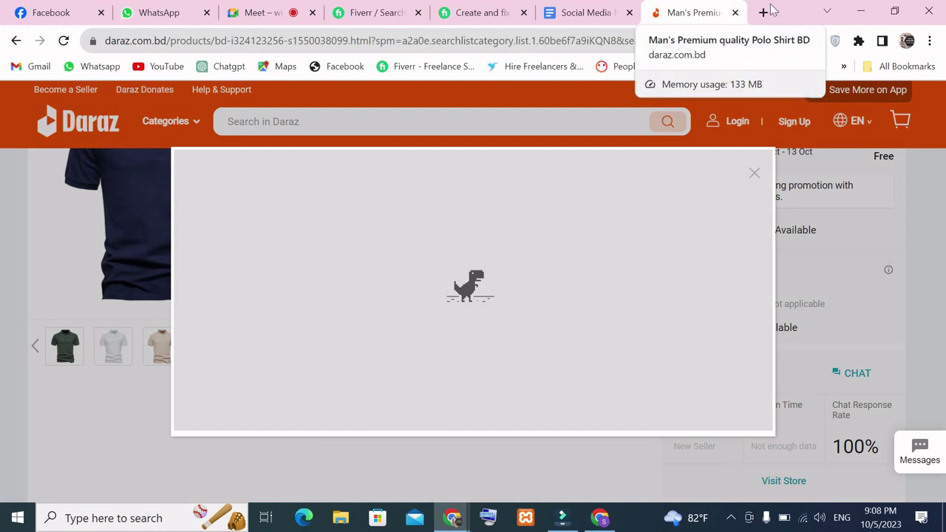
click(763, 13)
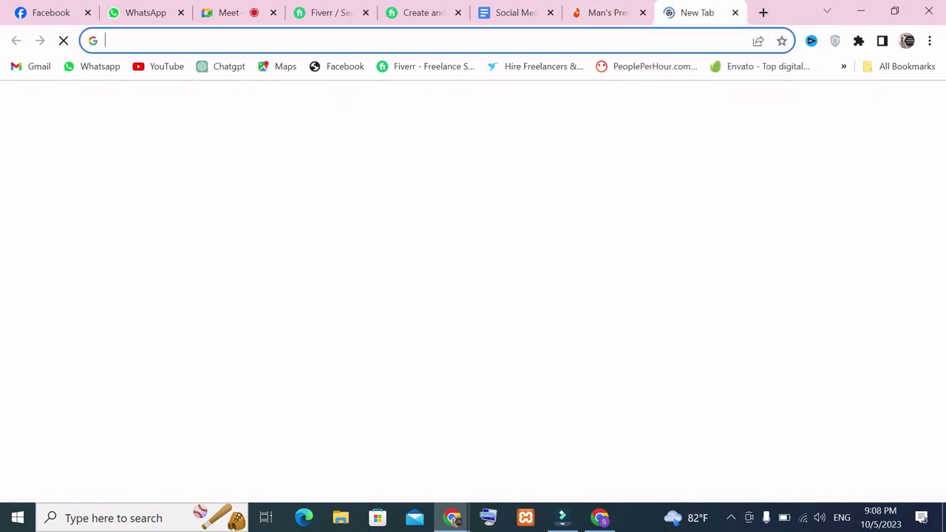
Go to business.facebook.com/overview in the address bar.
click(162, 44)
text(bu)
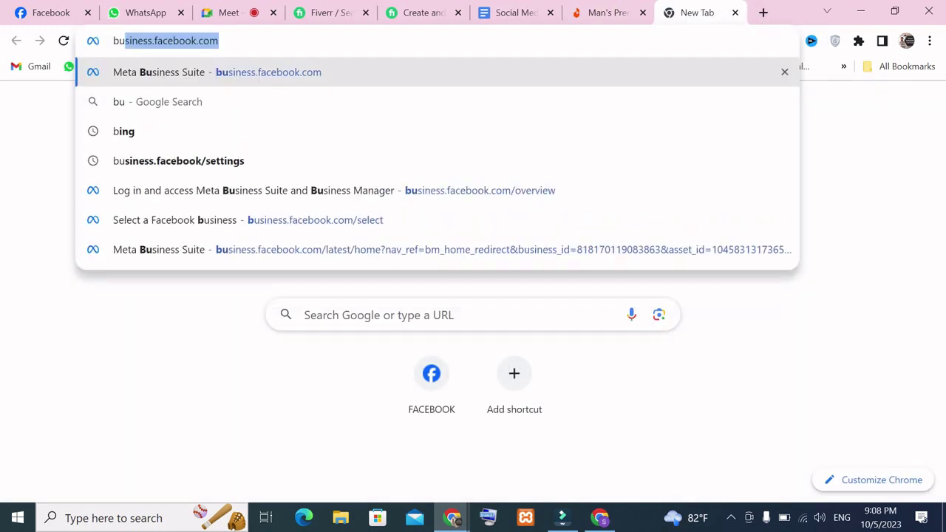
key(Right)
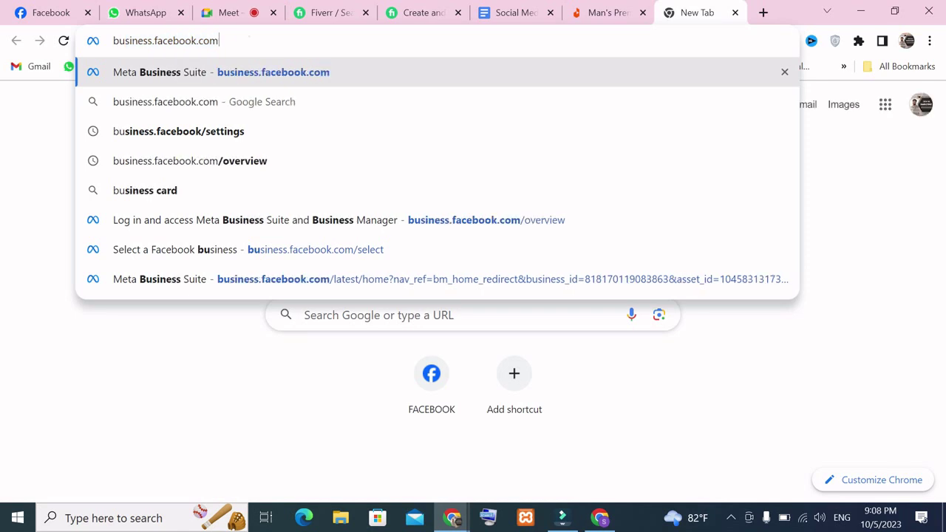
text(/over)
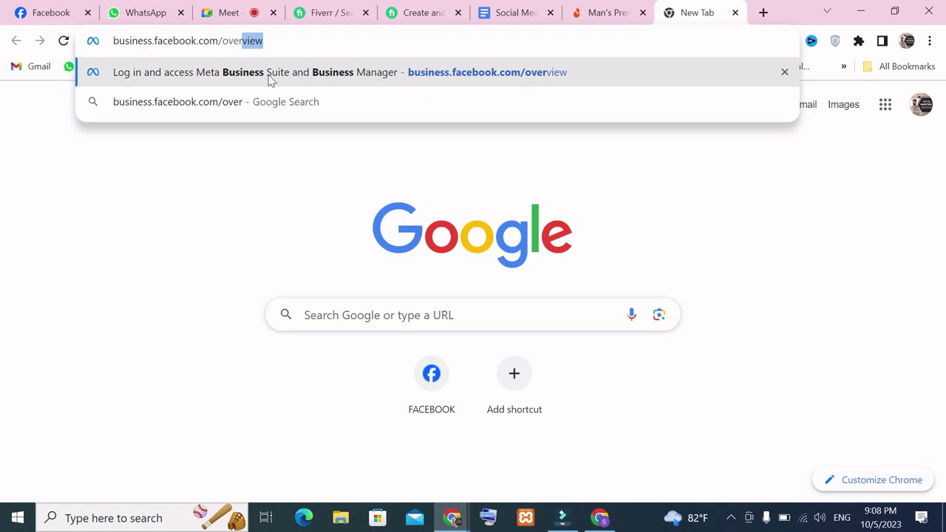
key(End)
click(289, 34)
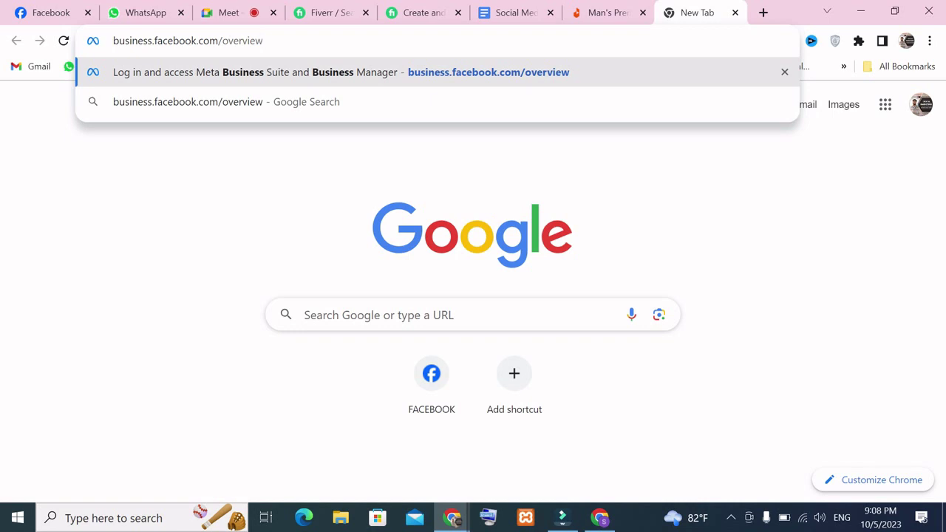
key(Return)
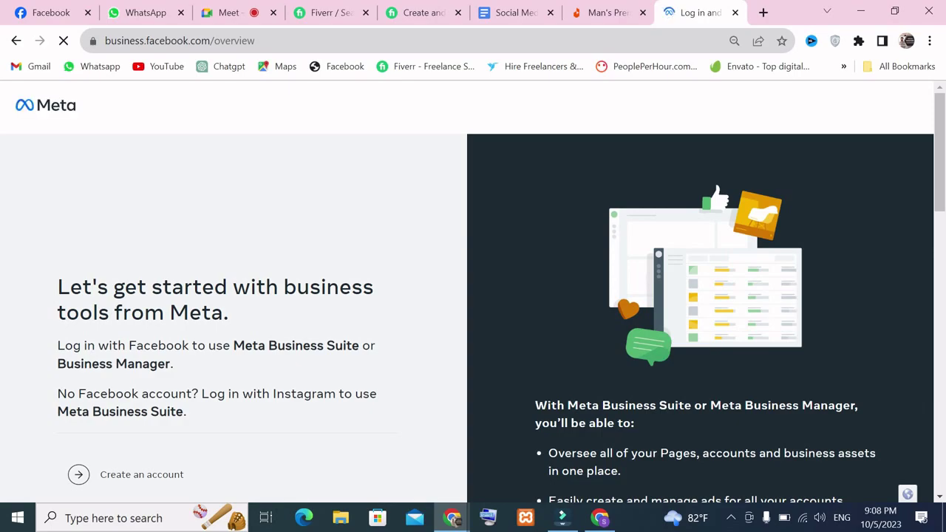
Capture the left half of the page in Lightshot and circle the account-creation option in red.
key(Print)
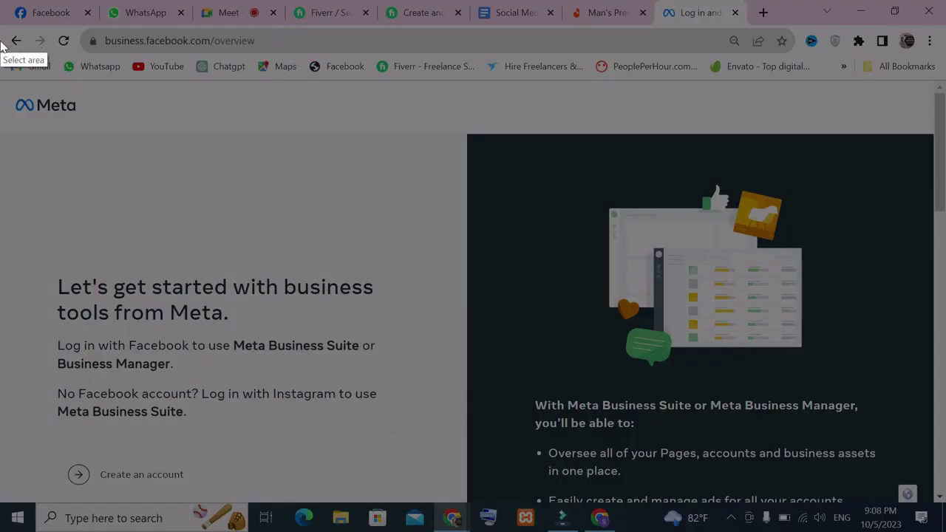
mouse_move(1, 79)
mouse_down()
mouse_move(332, 452)
mouse_move(480, 486)
mouse_move(483, 499)
mouse_move(328, 499)
mouse_up()
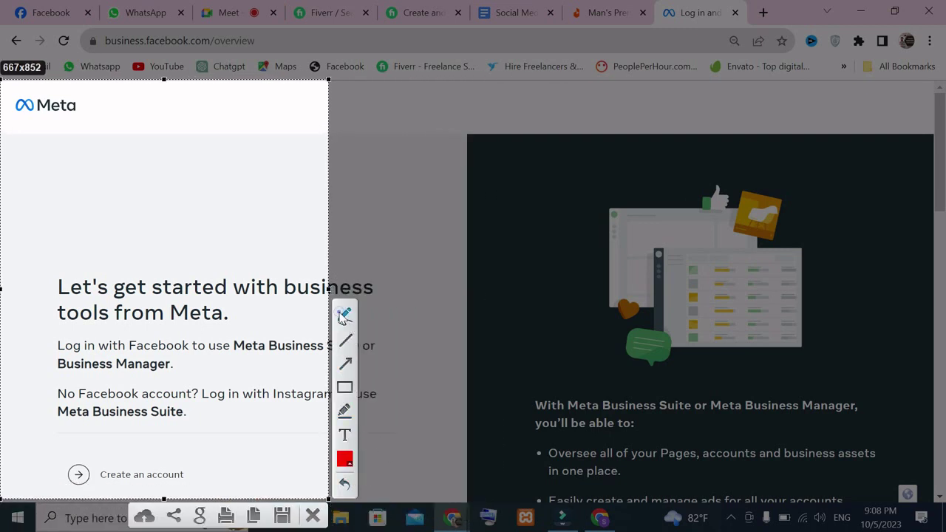
click(344, 315)
mouse_move(64, 453)
mouse_down()
mouse_move(218, 439)
mouse_move(155, 510)
mouse_move(35, 448)
mouse_move(103, 428)
mouse_up()
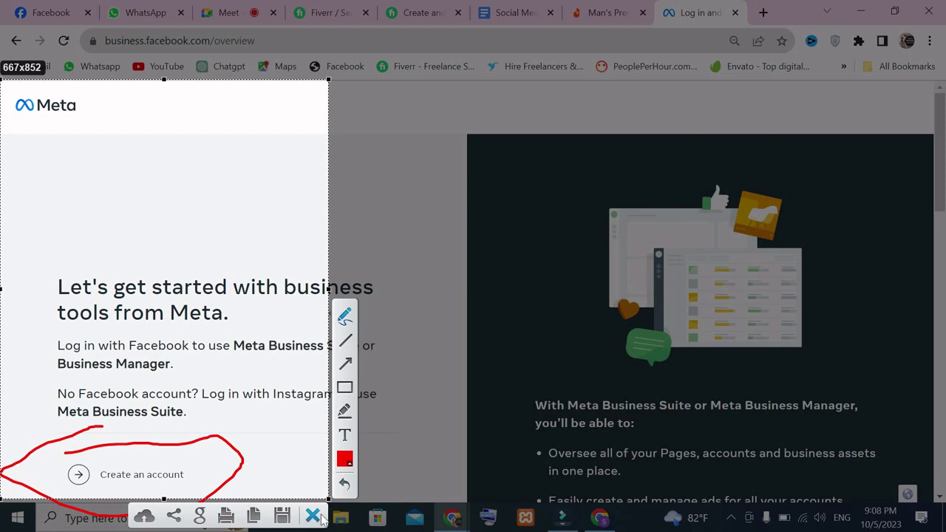
click(312, 516)
Create the business account 'ABIR', enter the business email address, and submit.
click(99, 490)
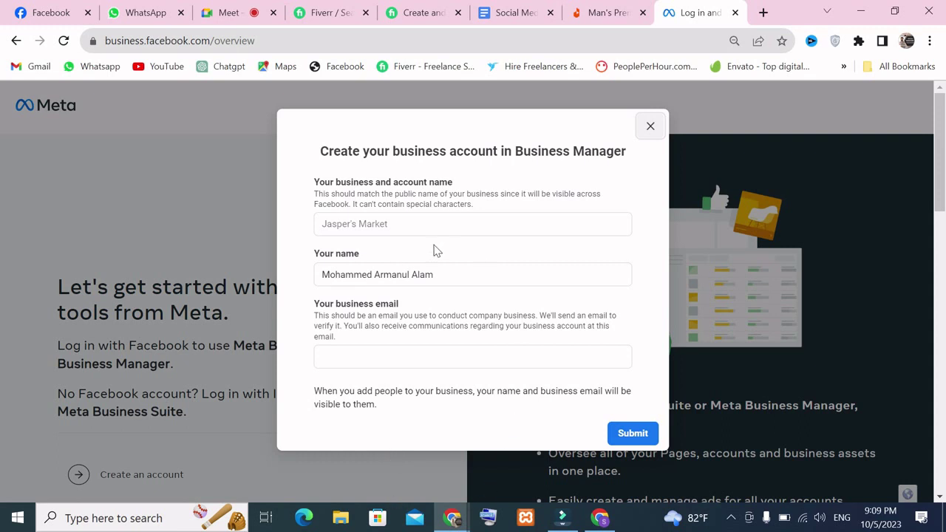
click(431, 221)
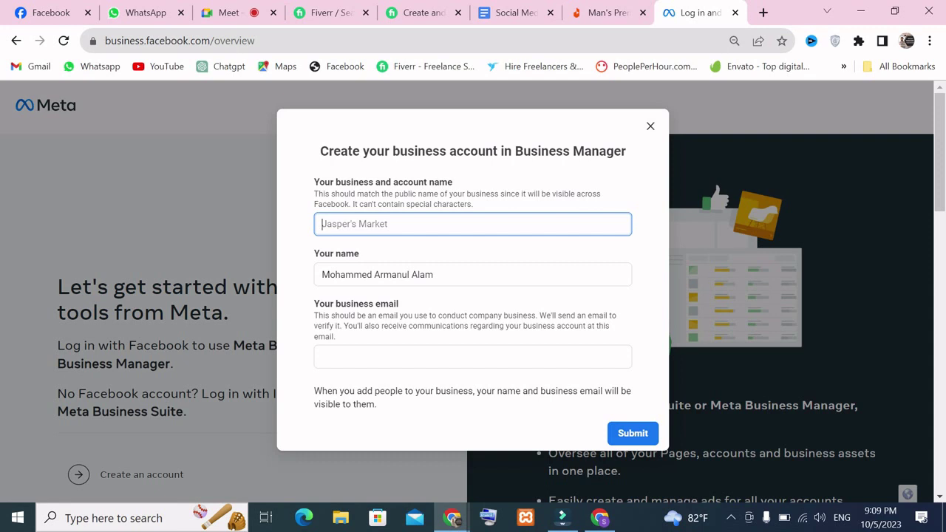
click(431, 220)
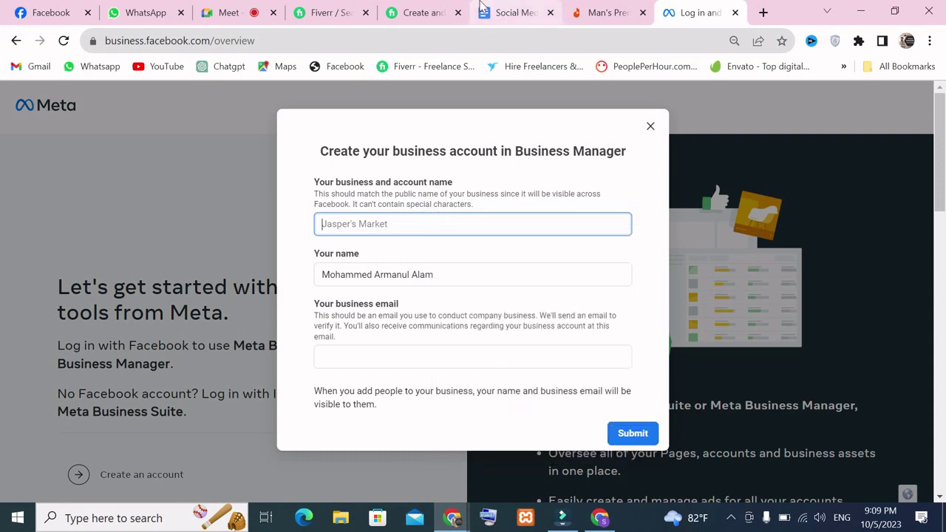
text(ABIR)
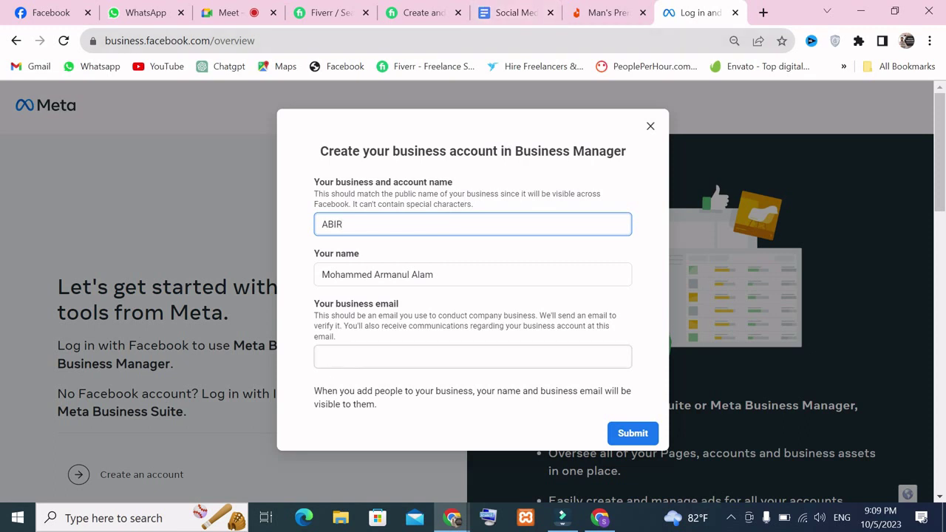
click(370, 356)
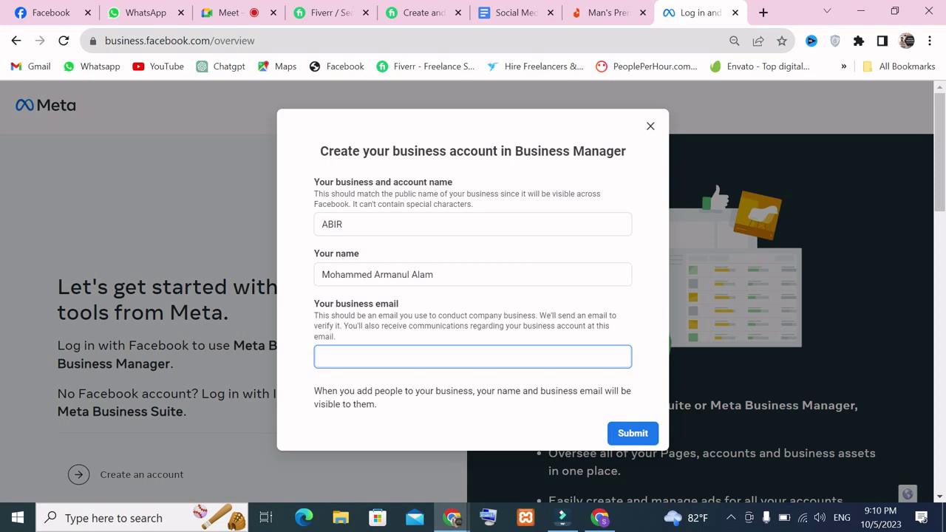
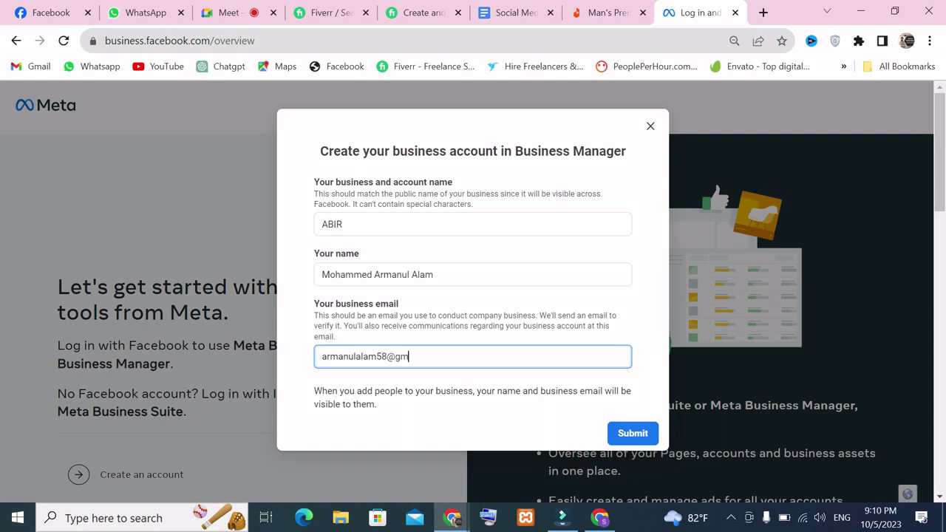
click(616, 439)
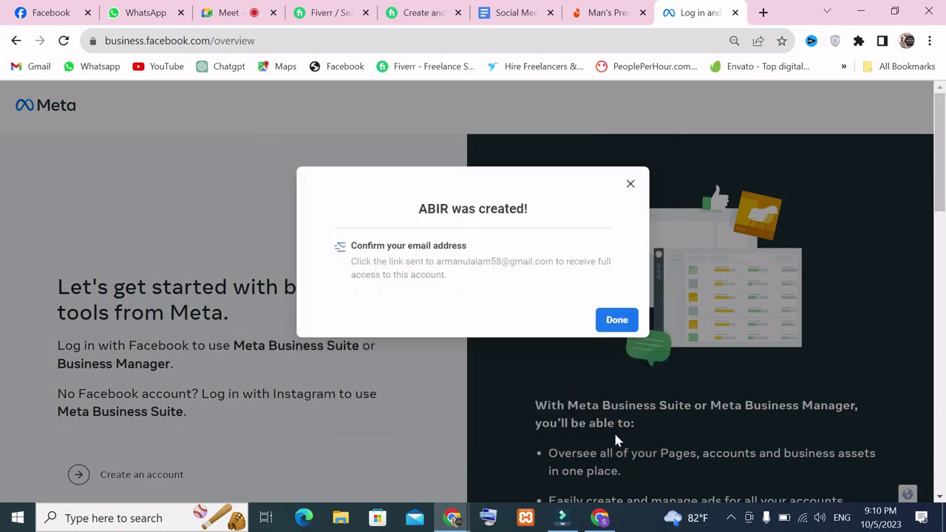
Close the account-created confirmation, glance at the Fiverr tab, and minimize Filmora to return to Business Suite.
click(612, 320)
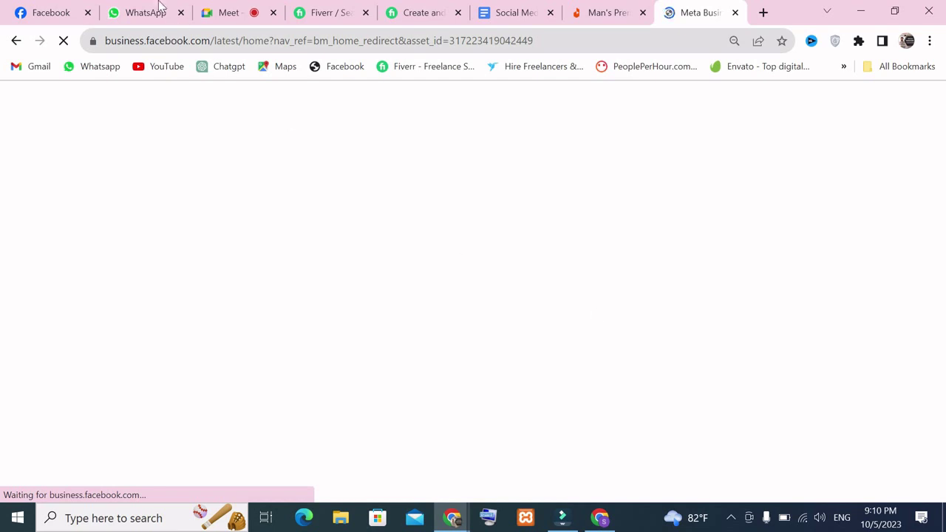
click(420, 10)
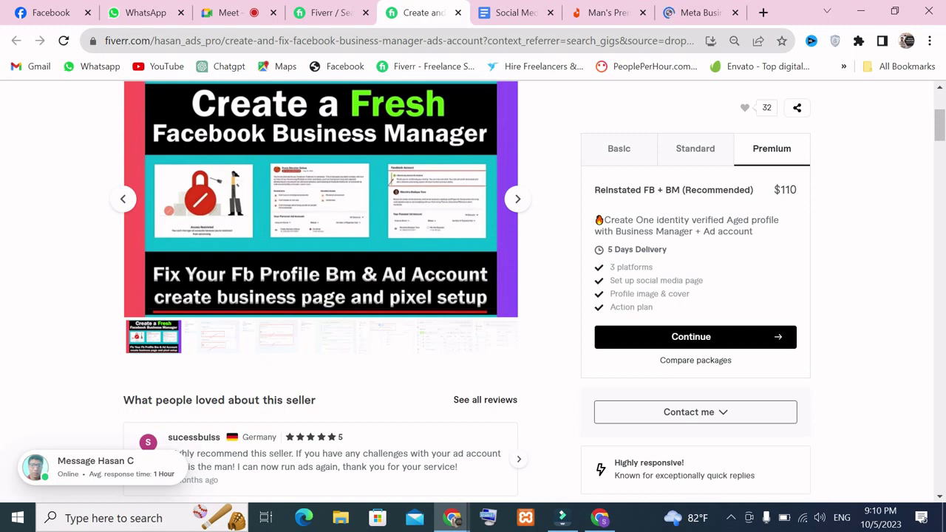
click(685, 10)
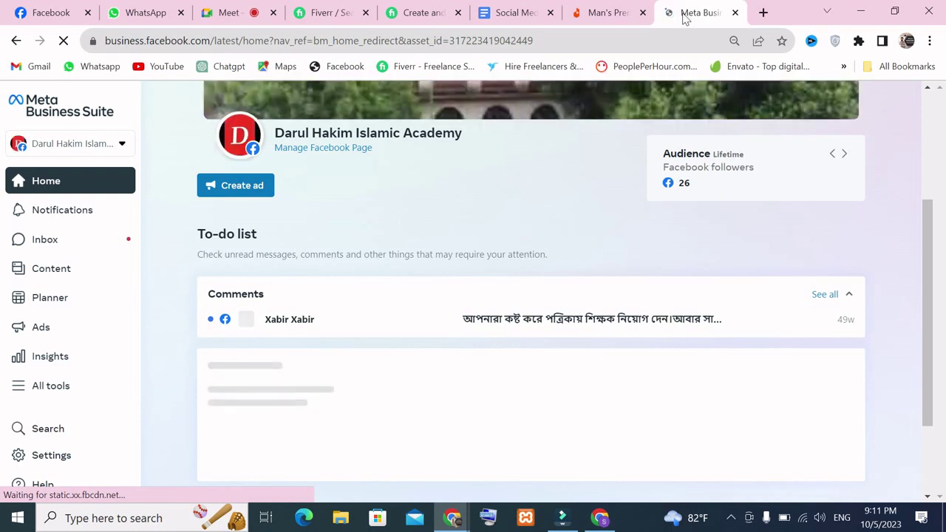
click(562, 518)
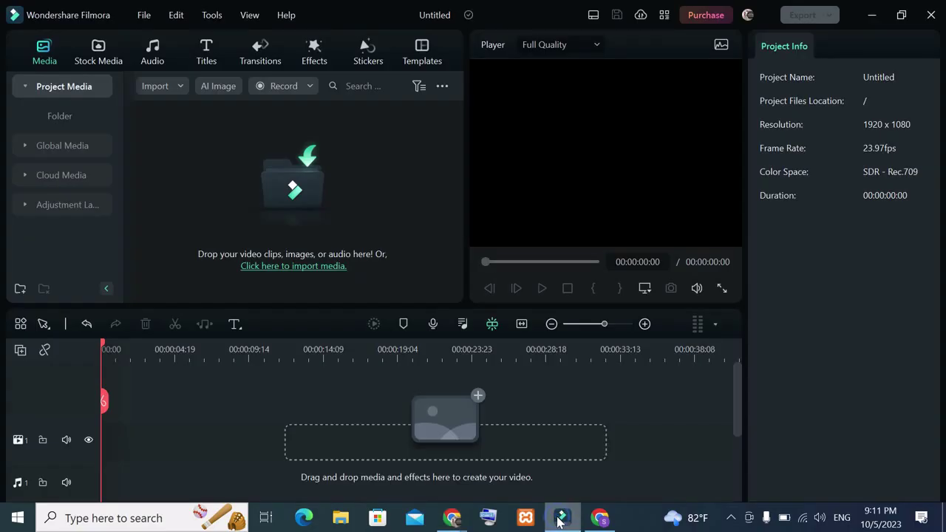
click(874, 15)
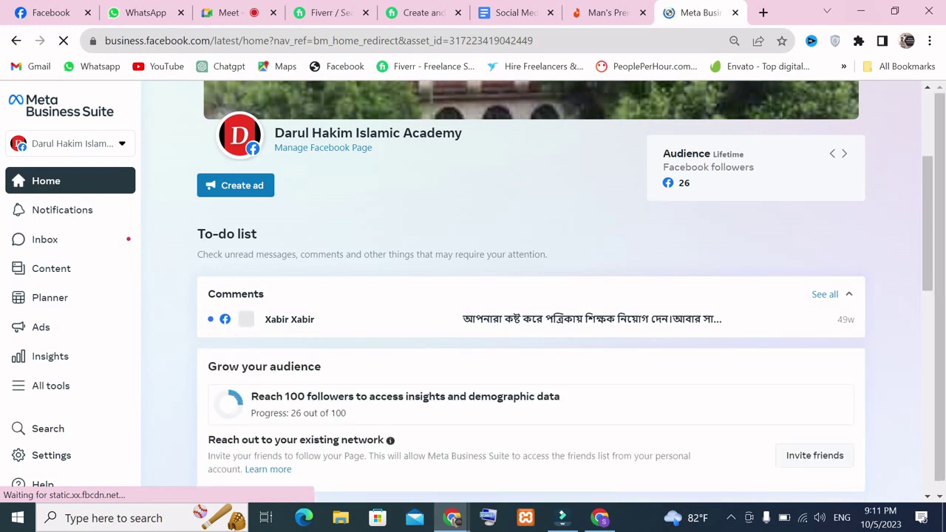
Open the All tools list, cancel a screen capture, and close the list again.
click(31, 392)
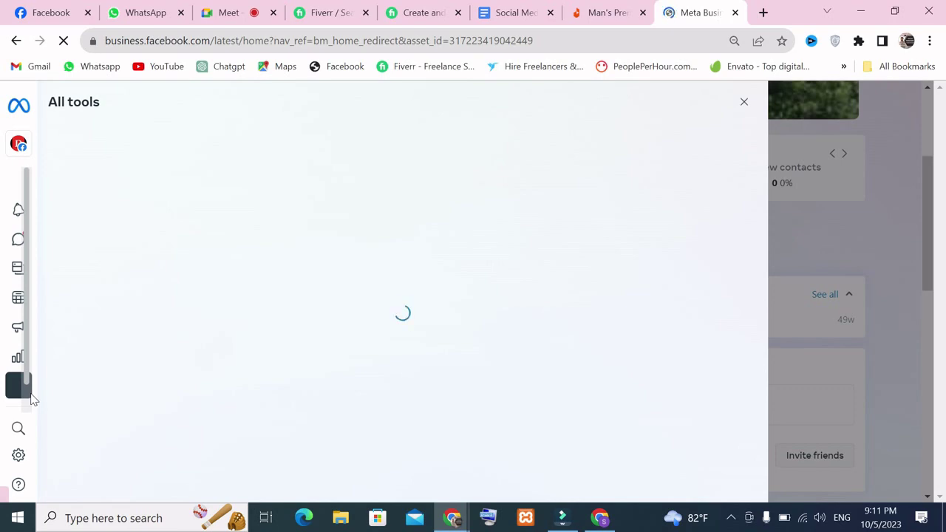
key(super+shift+s)
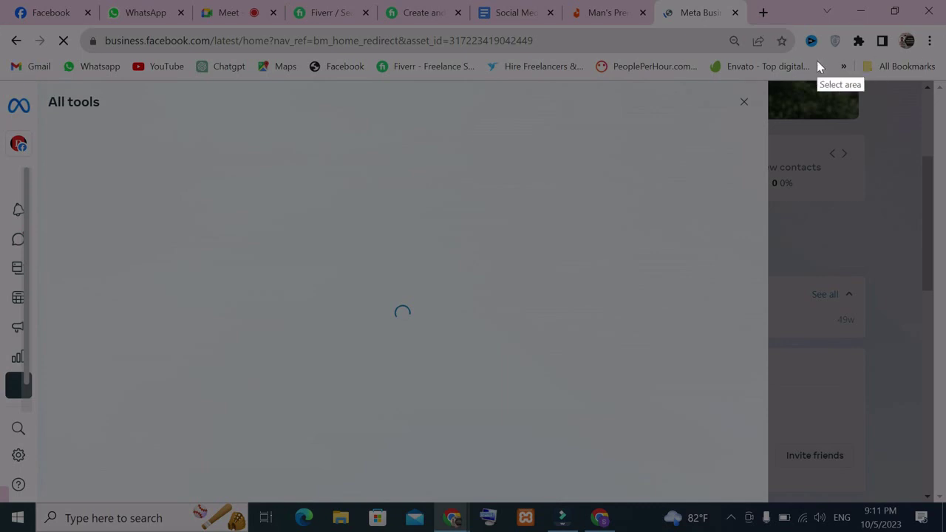
drag(567, 206, 704, 361)
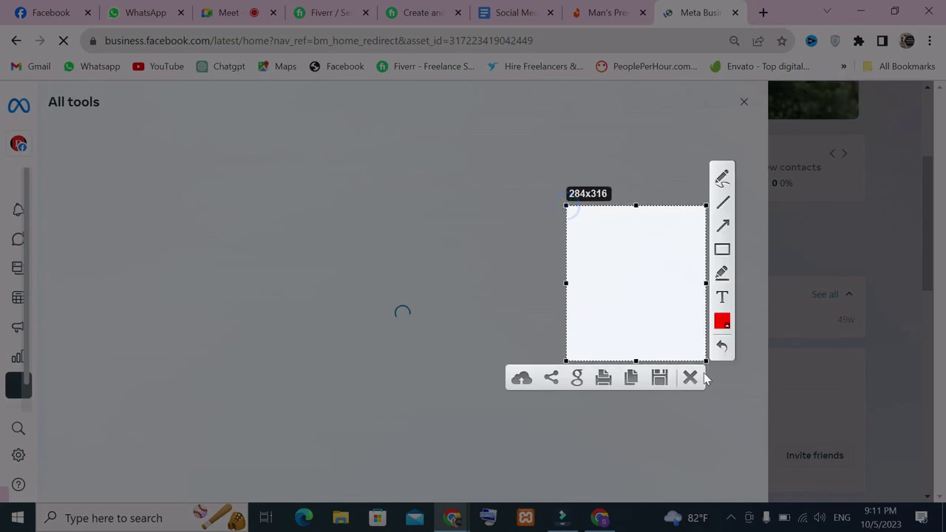
click(691, 377)
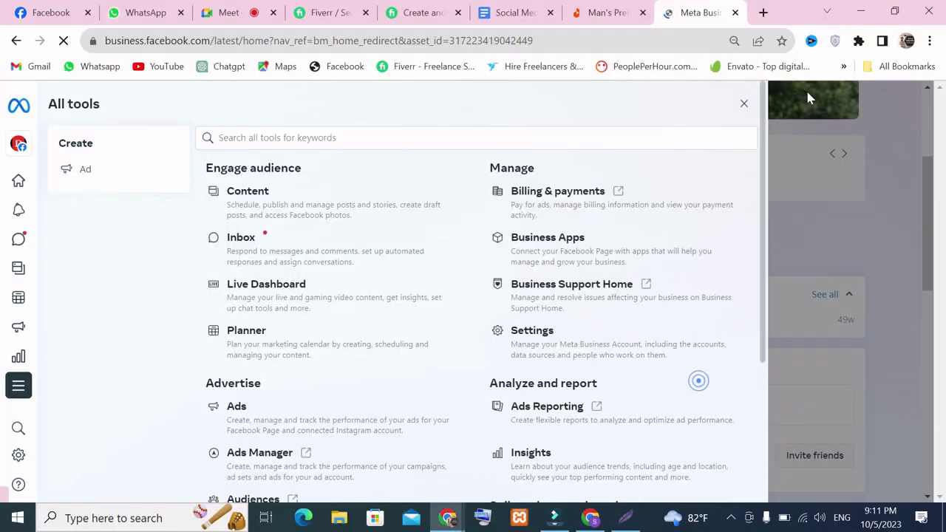
click(746, 105)
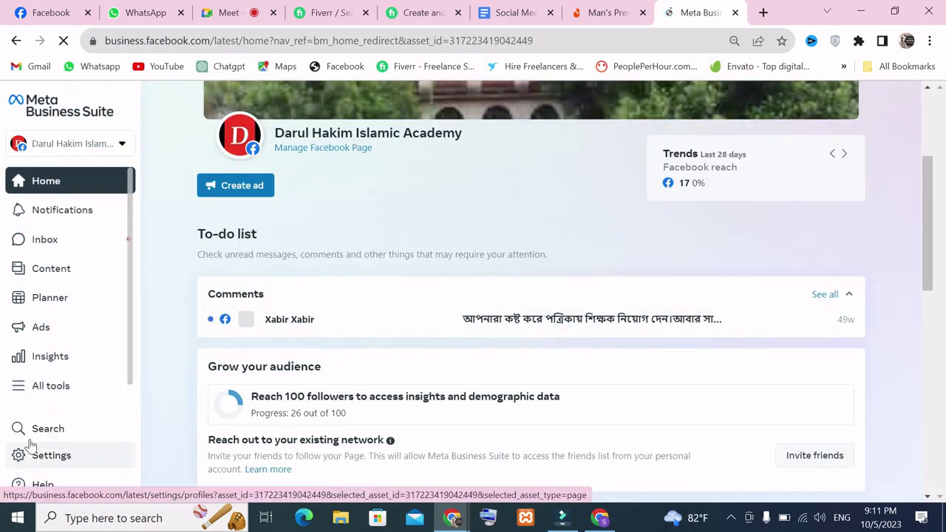
Capture the sidebar in Lightshot with a red arrow pointing to All tools.
key(Print)
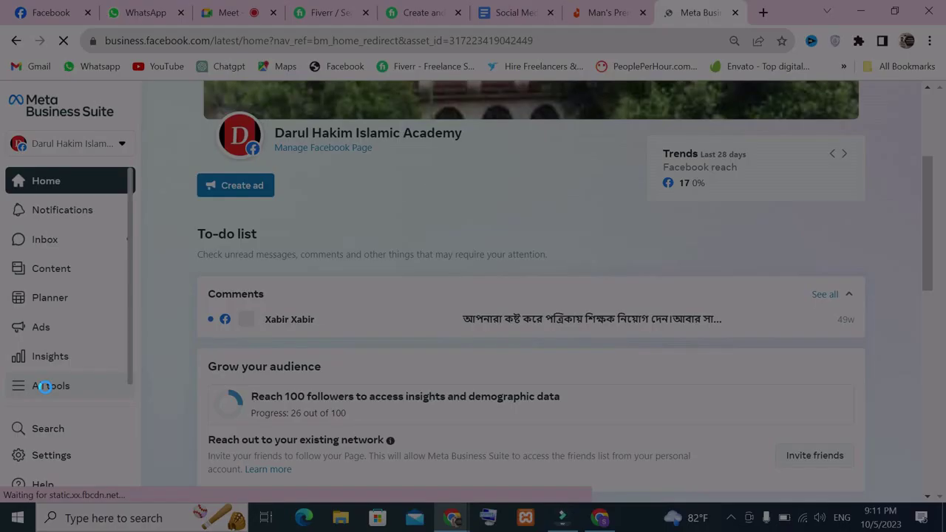
drag(45, 387, 65, 110)
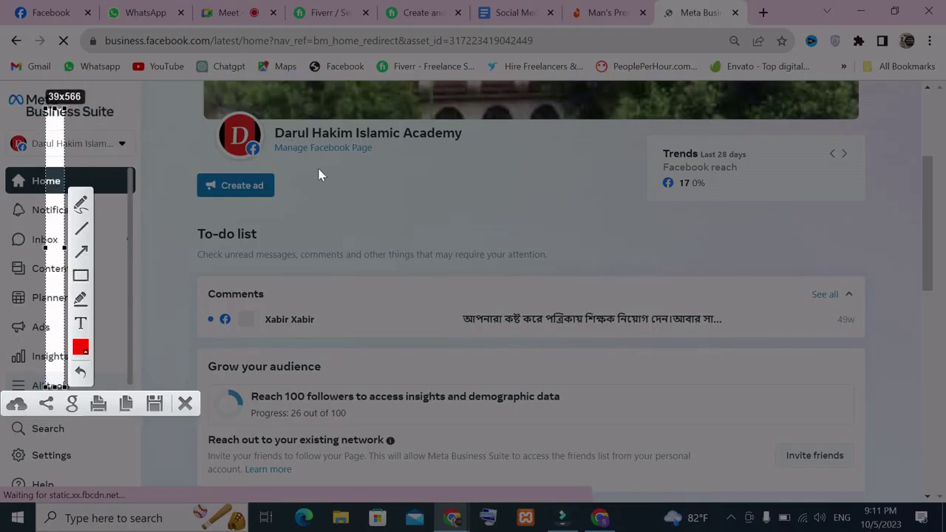
click(186, 403)
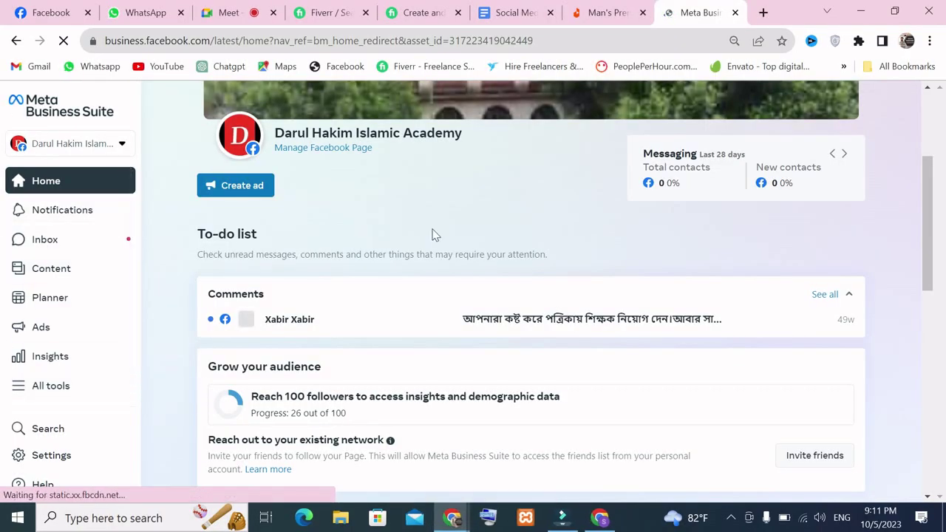
key(Print)
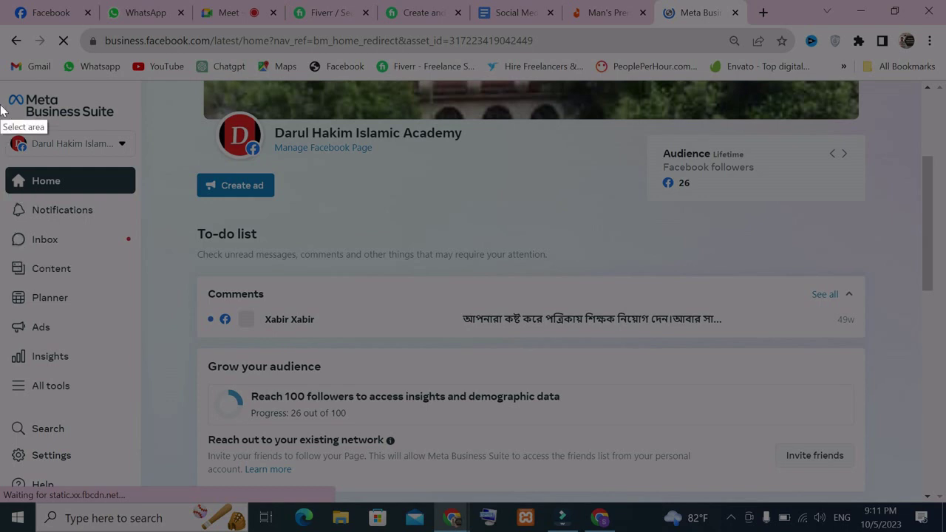
drag(0, 99, 180, 462)
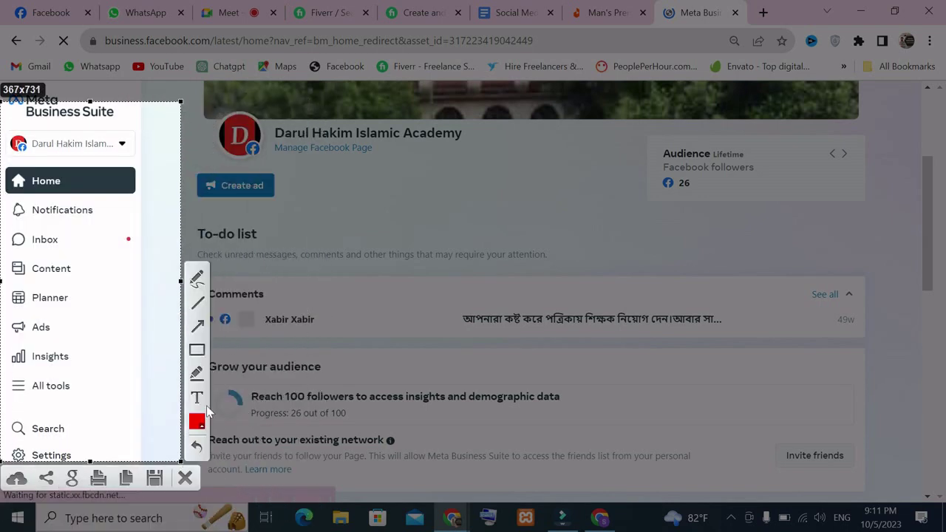
click(198, 328)
drag(104, 331, 59, 378)
click(186, 479)
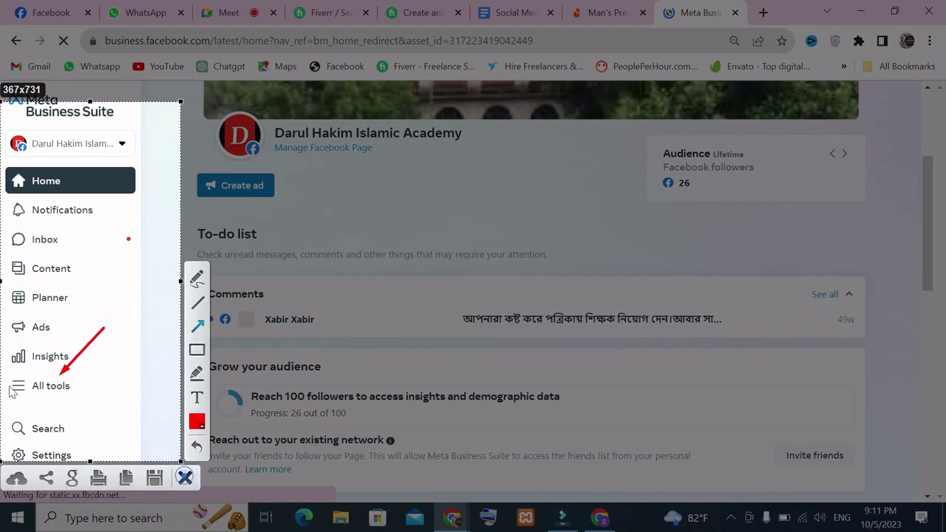
Reopen All tools and scroll down to Sell products and services.
click(25, 398)
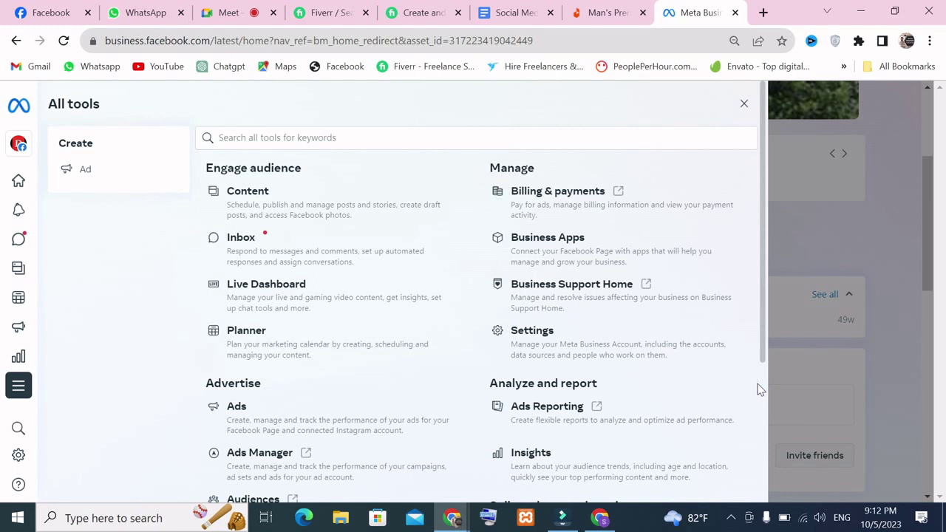
scroll(763, 392, down, 2)
scroll(762, 392, down, 1)
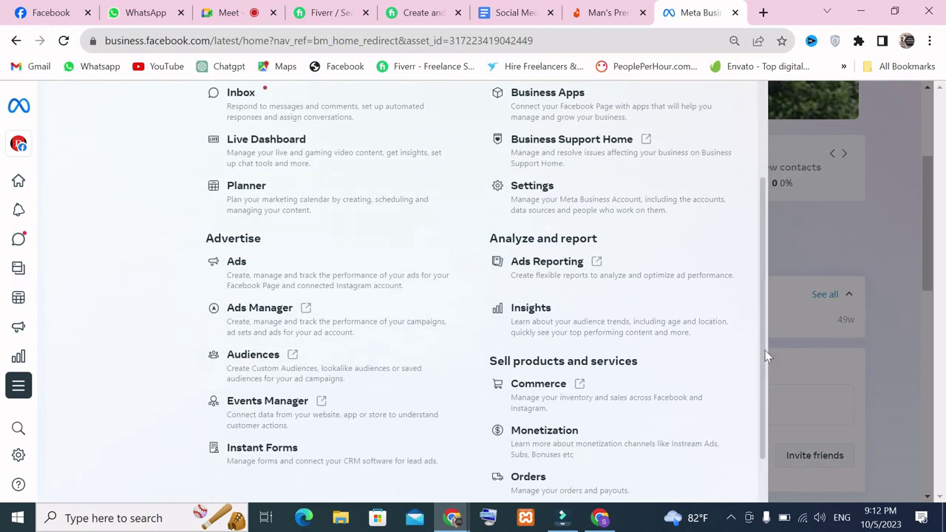
click(762, 152)
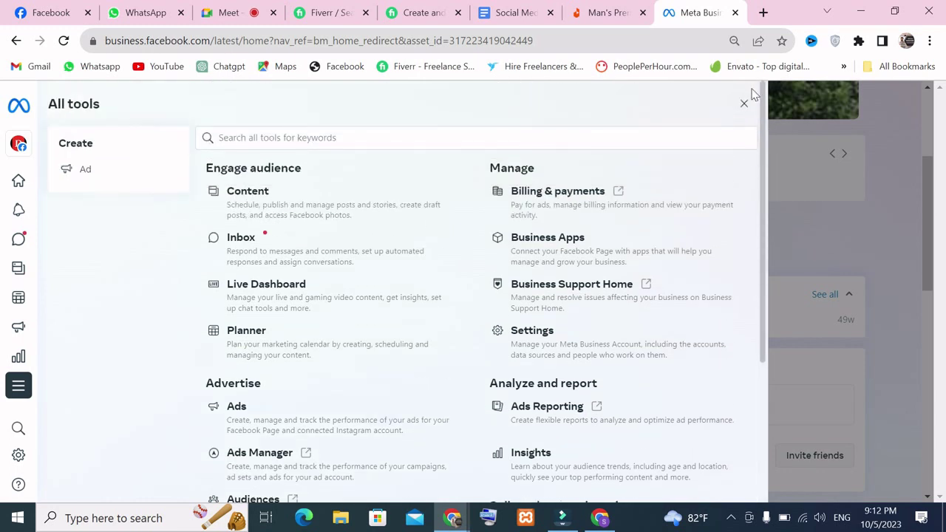
click(765, 380)
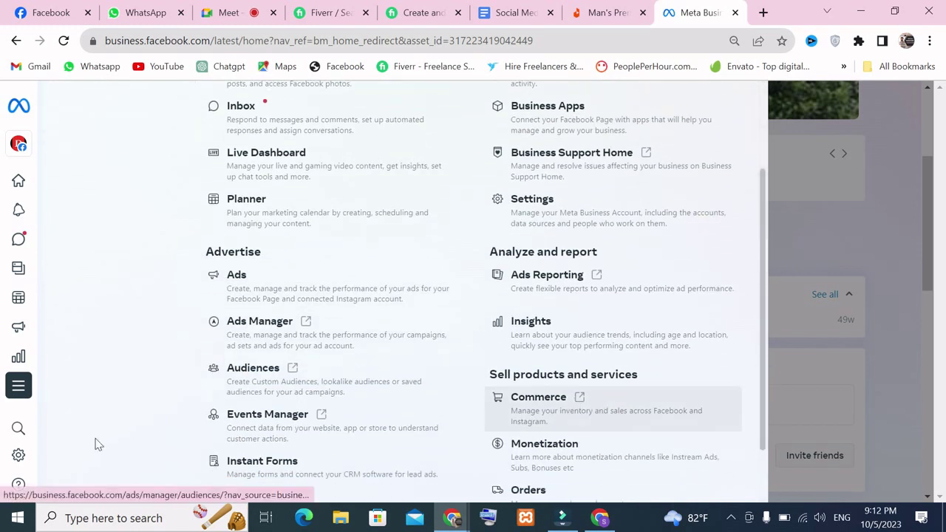
Open business settings and scroll through the business account switcher list, then close it.
click(16, 465)
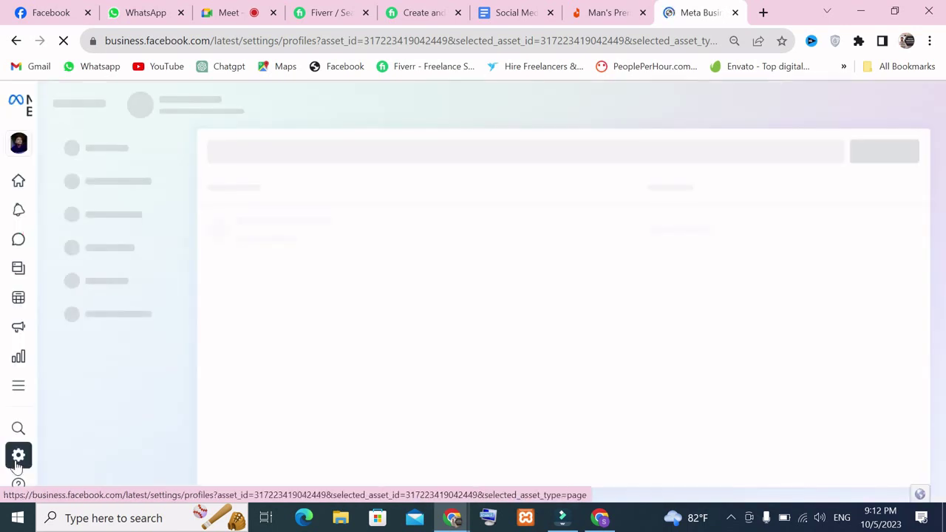
mouse_move(18, 464)
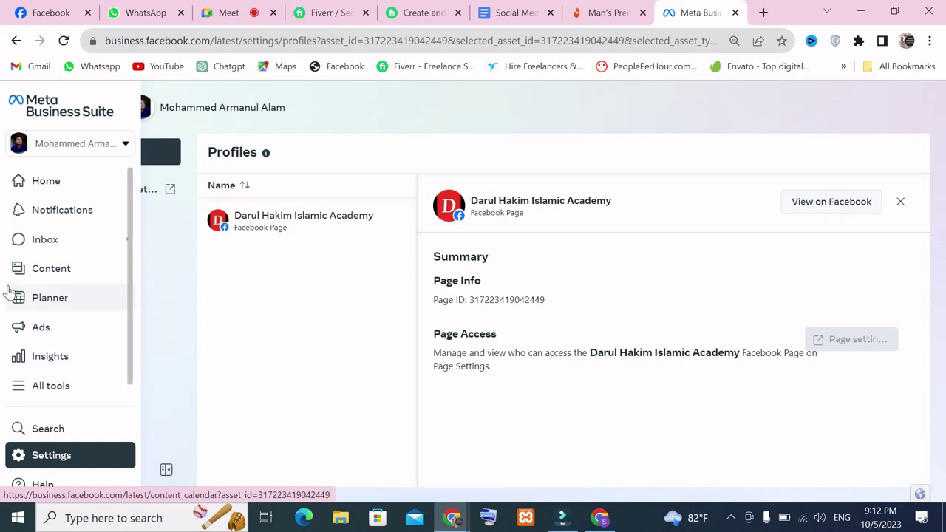
click(126, 143)
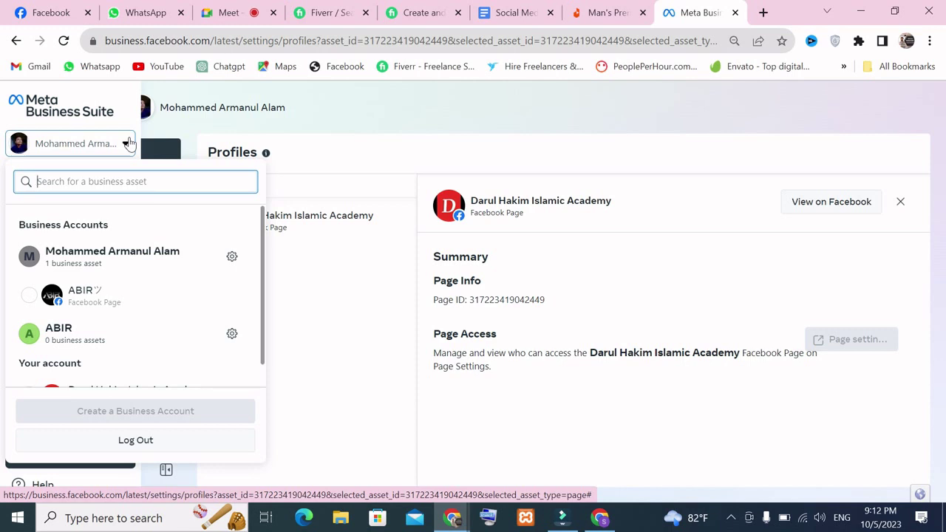
click(270, 325)
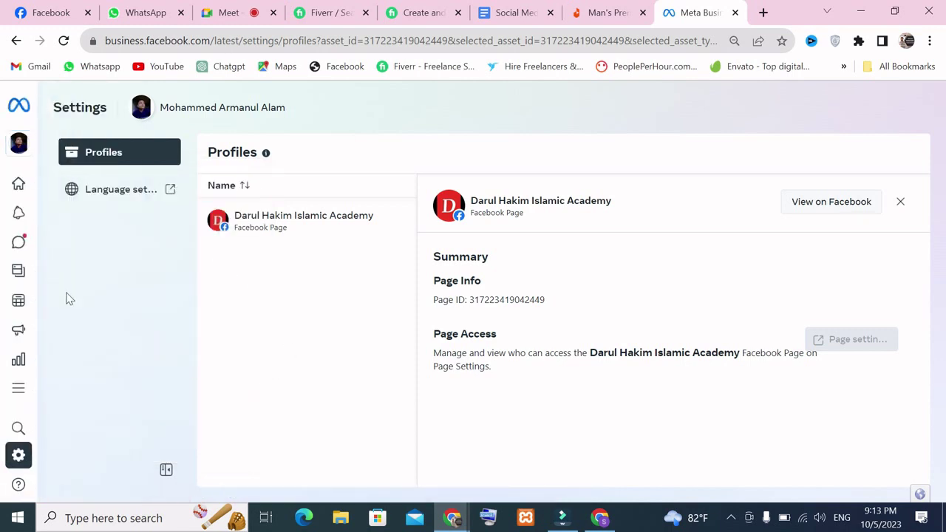
mouse_move(18, 142)
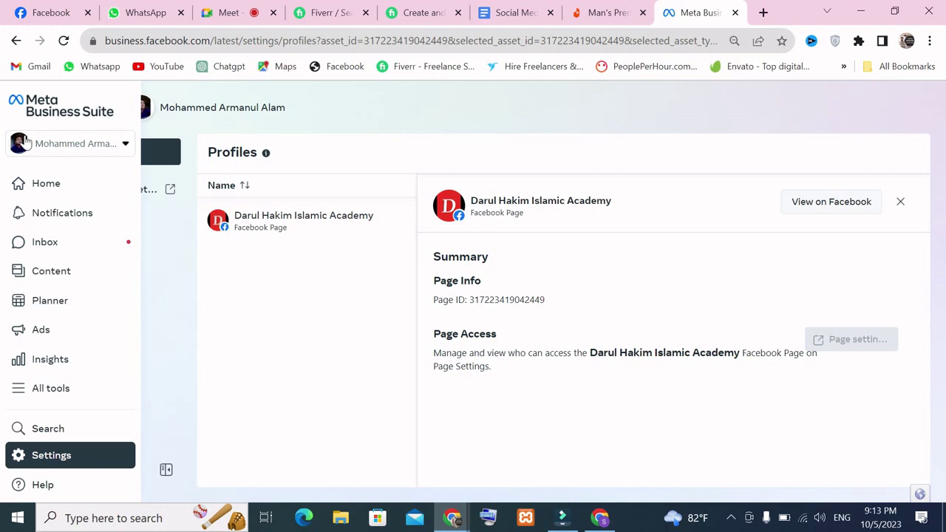
click(125, 145)
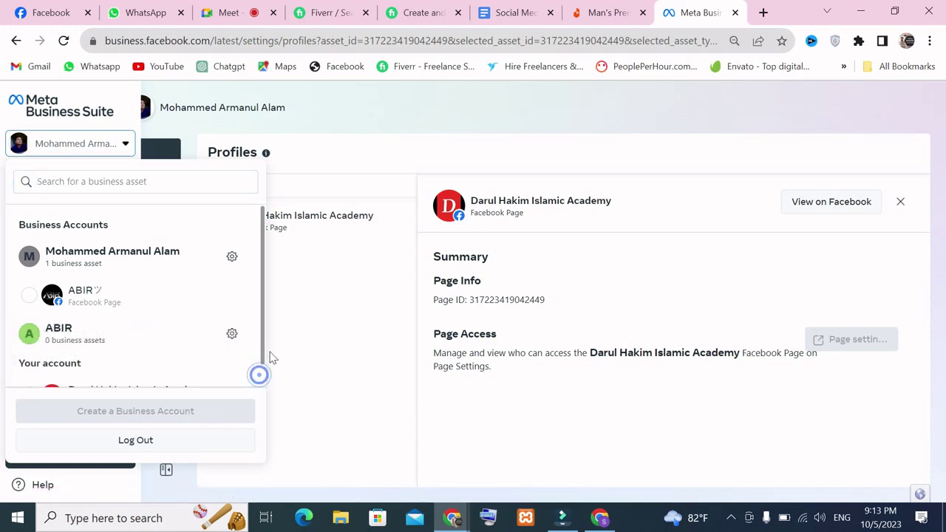
drag(263, 350, 253, 404)
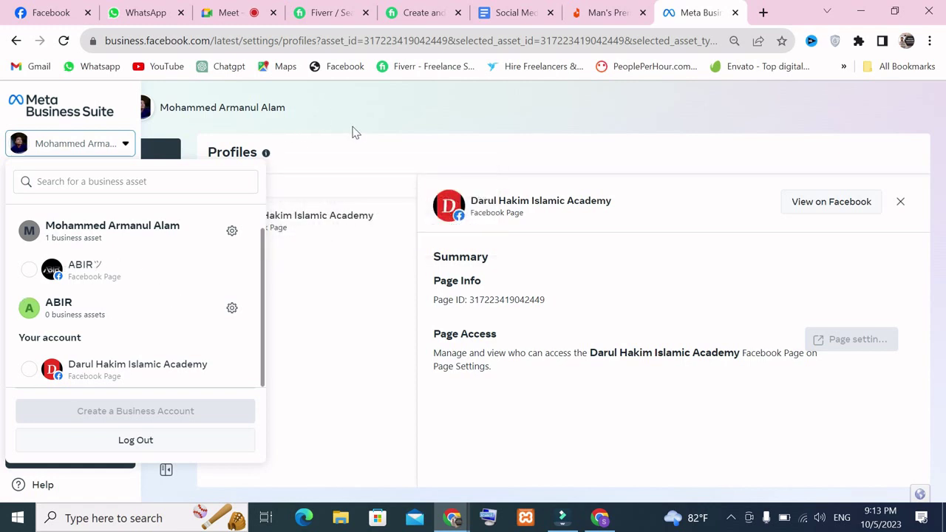
click(398, 118)
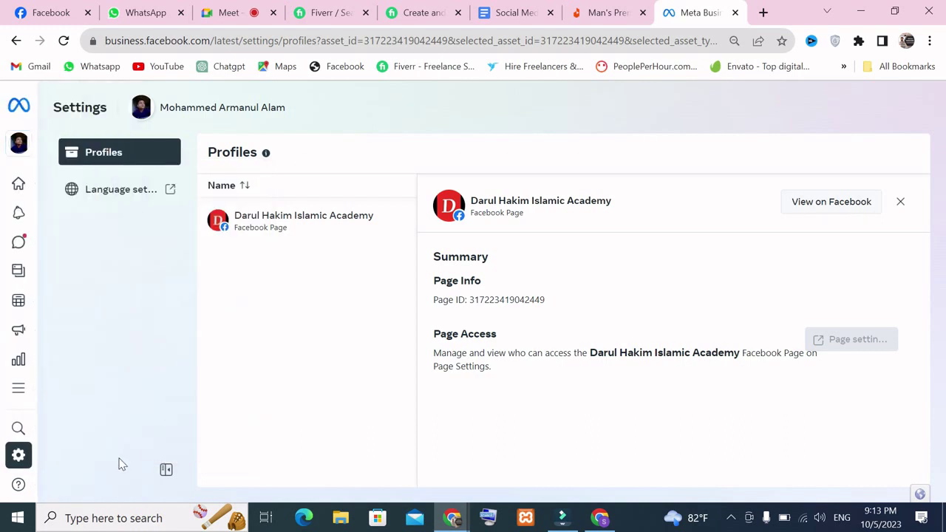
Collapse the settings navigation to icons and open a new tab on Google search.
click(167, 471)
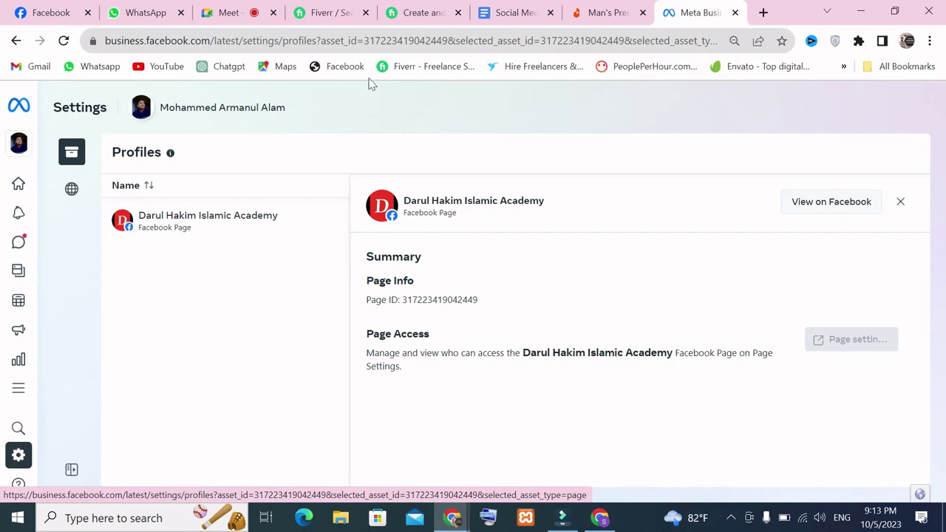
click(762, 13)
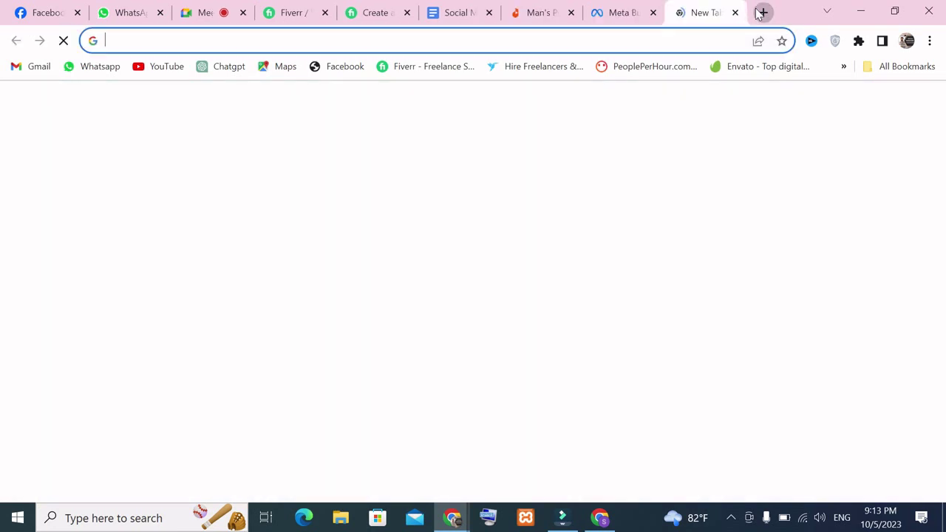
click(454, 40)
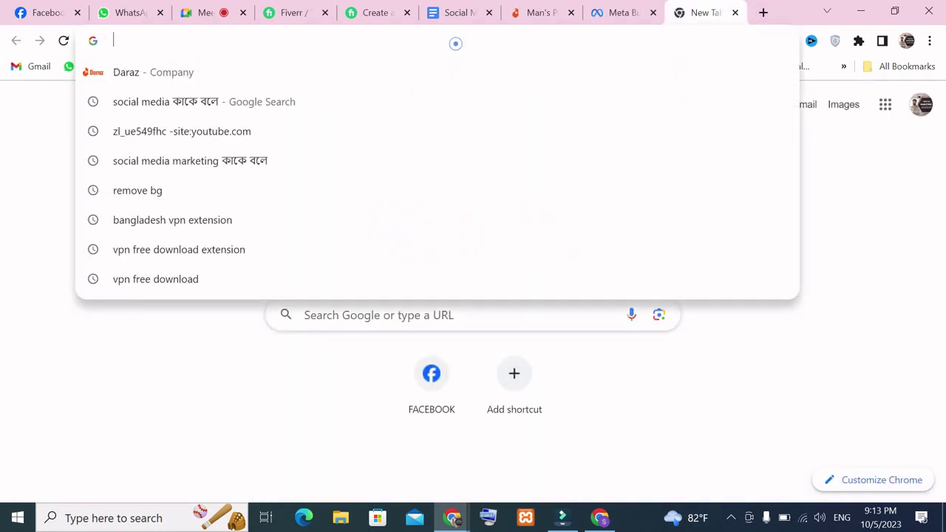
click(411, 315)
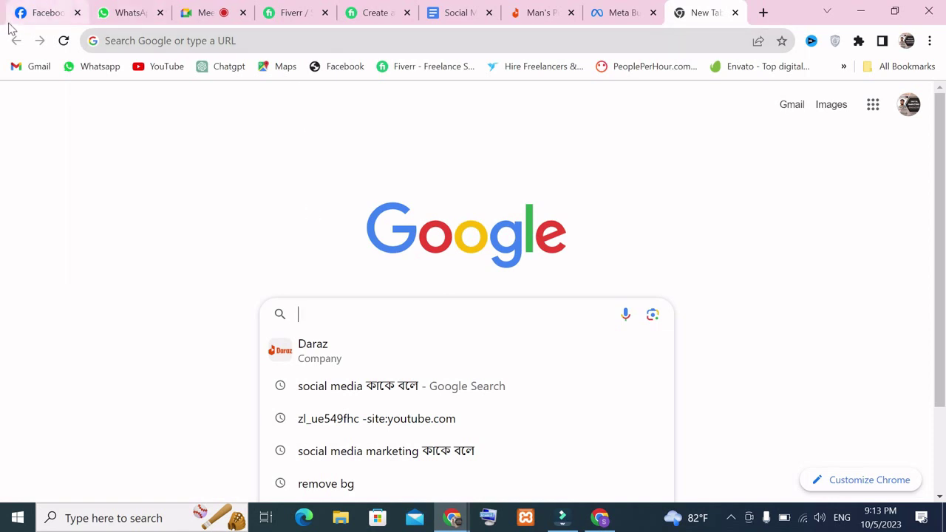
Launch Ads Manager from the Facebook feed's See more shortcuts, then return to Business Suite.
click(35, 13)
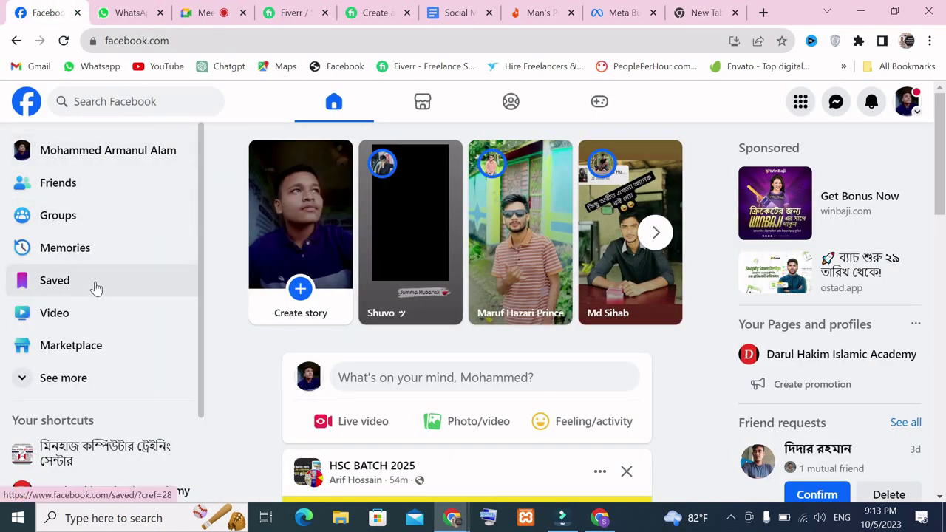
click(68, 383)
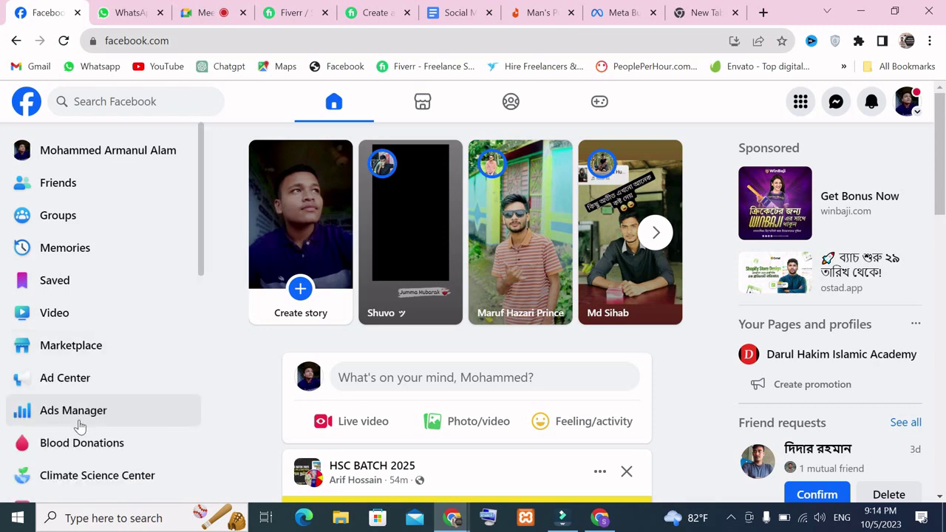
click(80, 419)
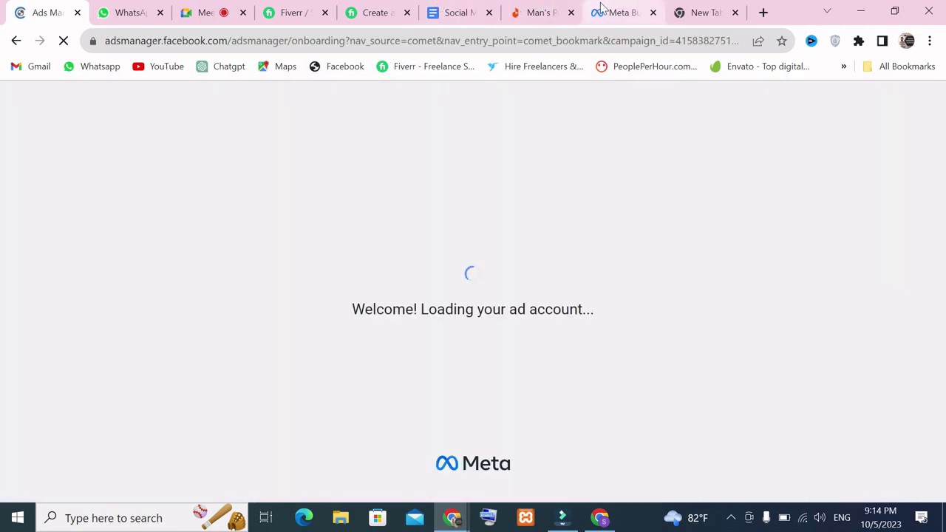
click(603, 8)
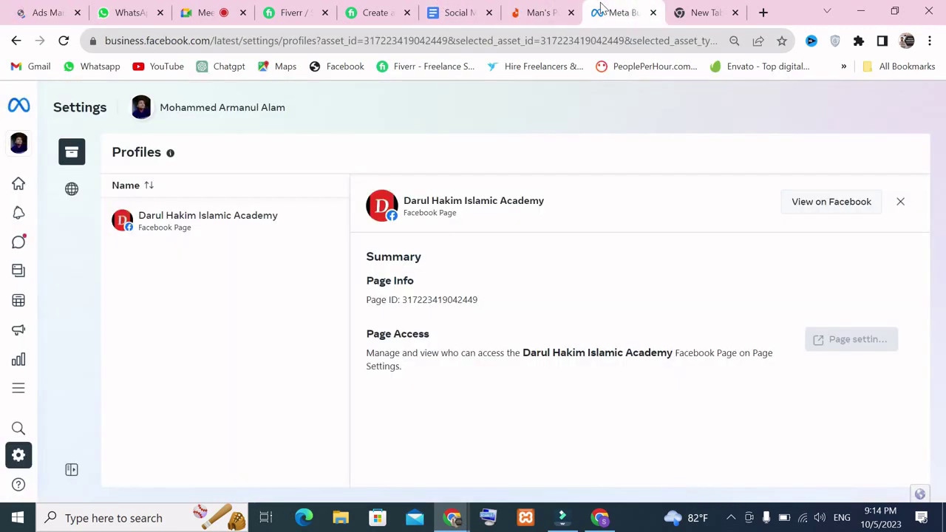
Open Ads Manager from the All tools list, view its tab, then return to Business Suite.
click(15, 395)
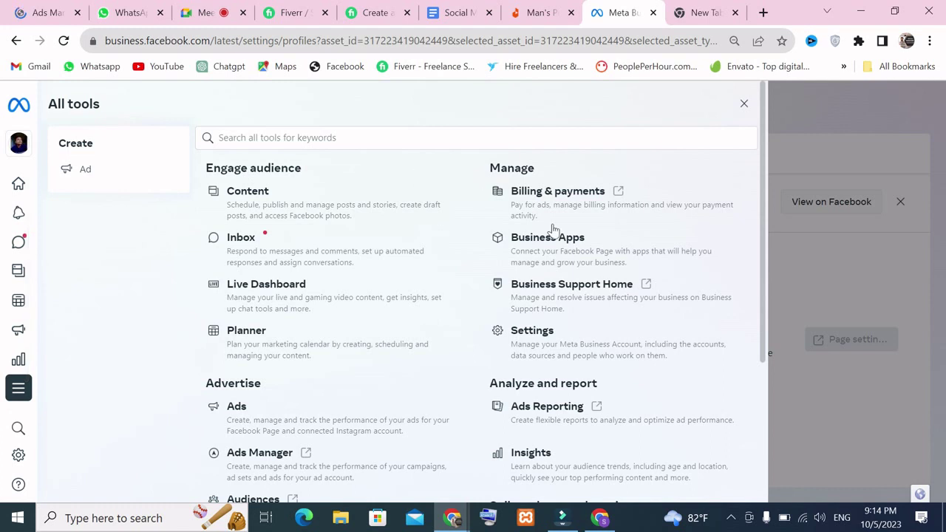
click(263, 462)
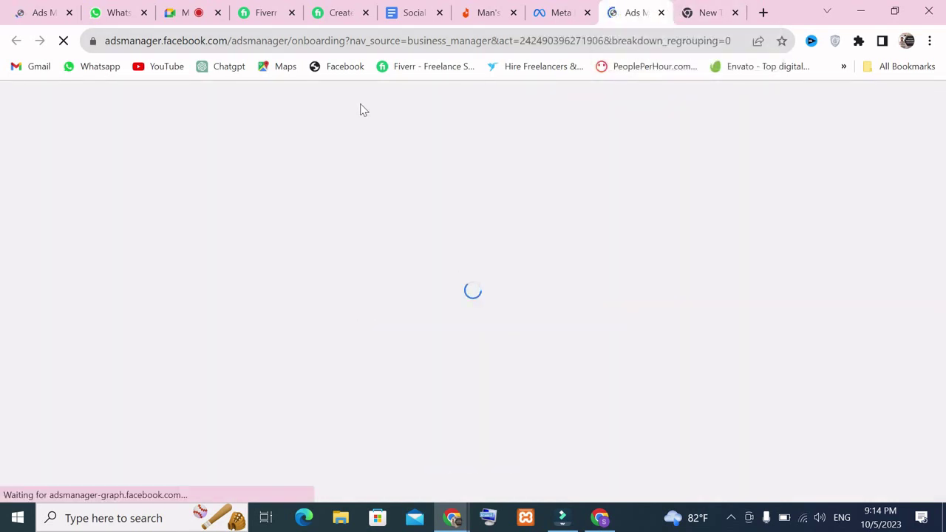
click(45, 12)
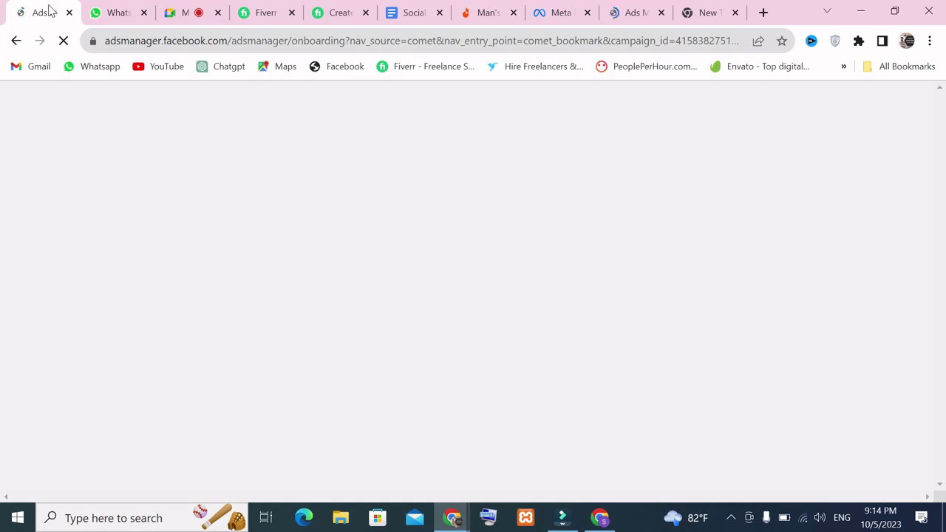
click(559, 9)
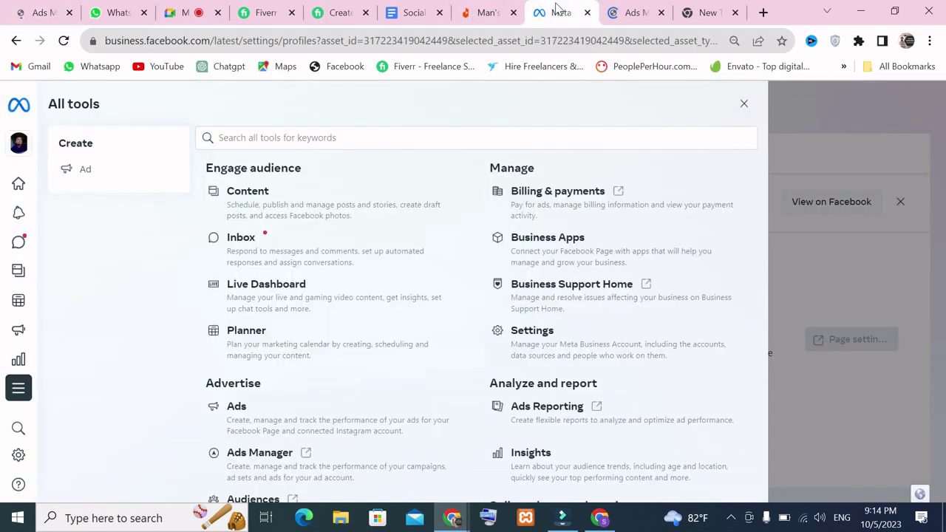
click(715, 40)
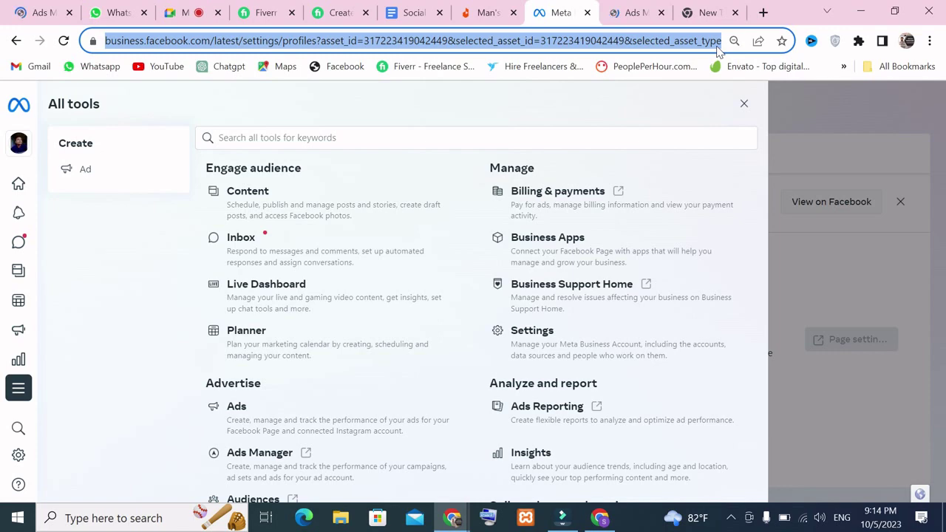
Load business.facebook.com/select, then open its account menu and navigation panel.
text(bu)
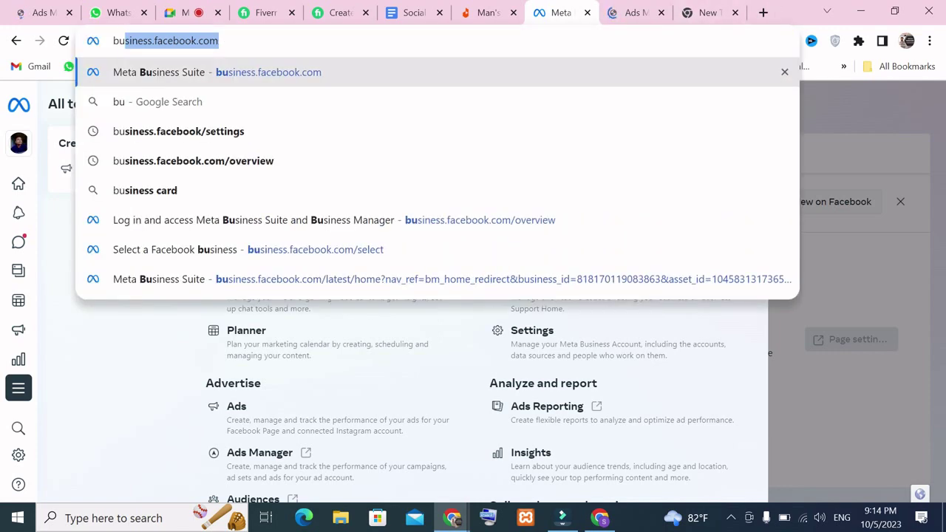
click(234, 41)
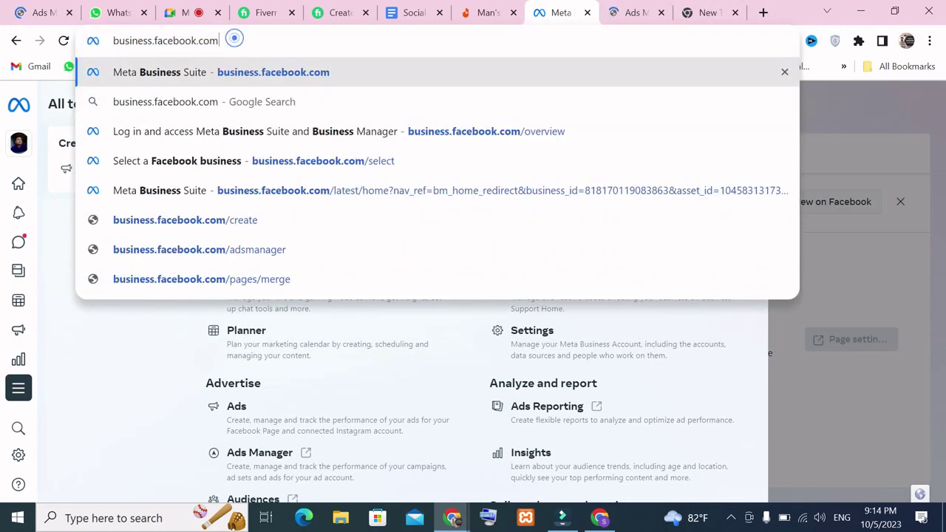
text(/)
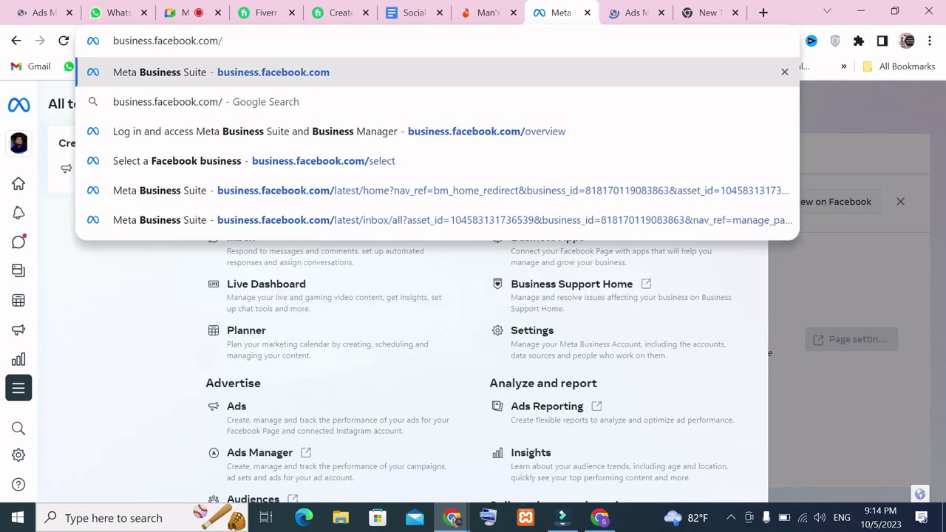
text(sel)
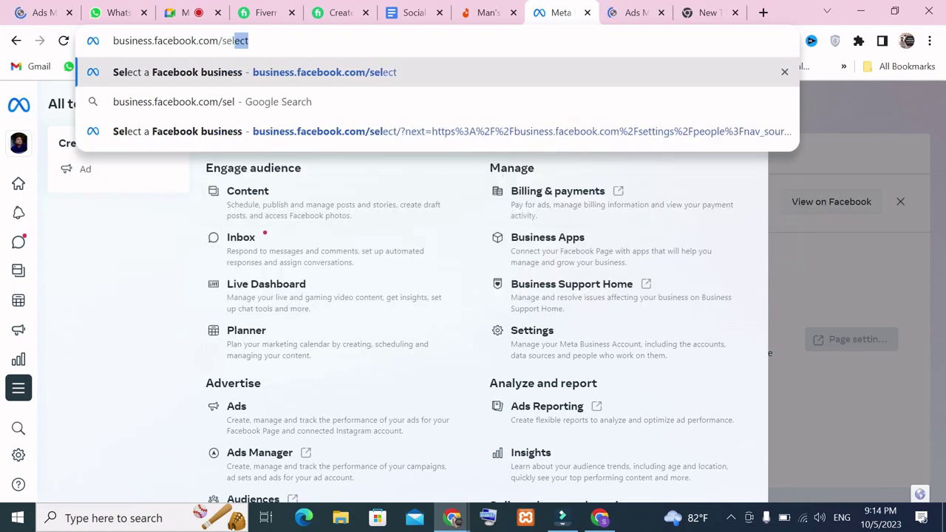
text(e)
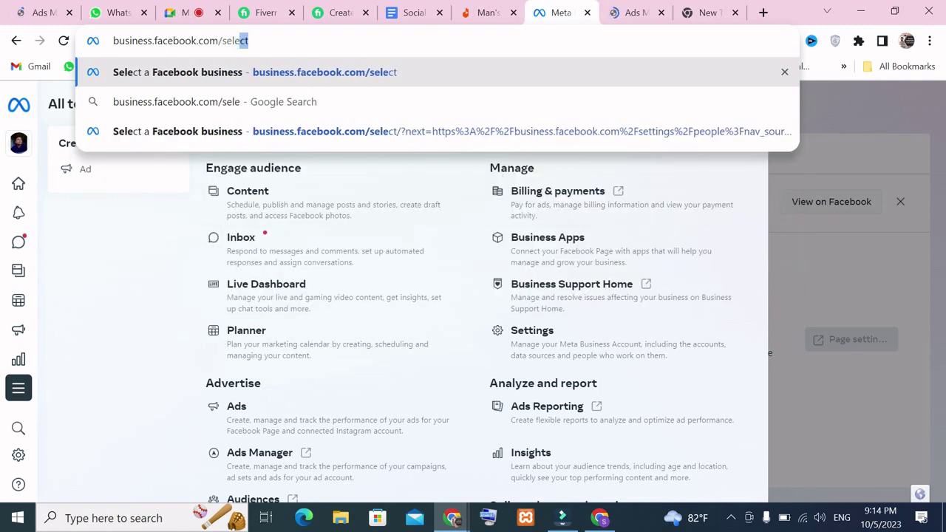
text(ct)
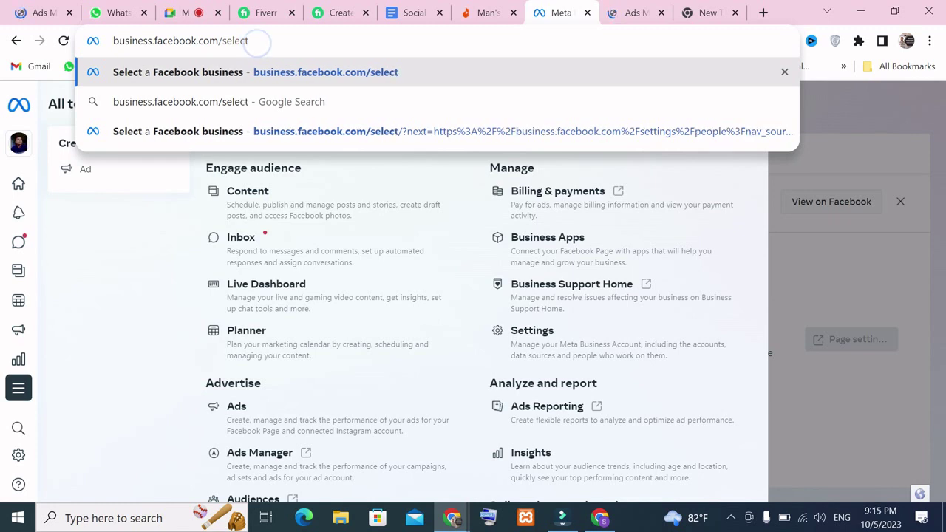
key(Return)
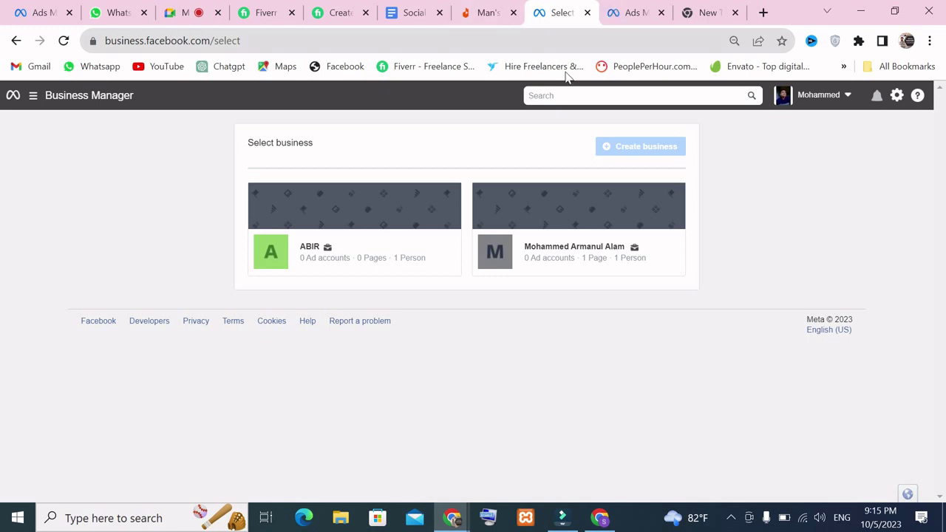
click(848, 99)
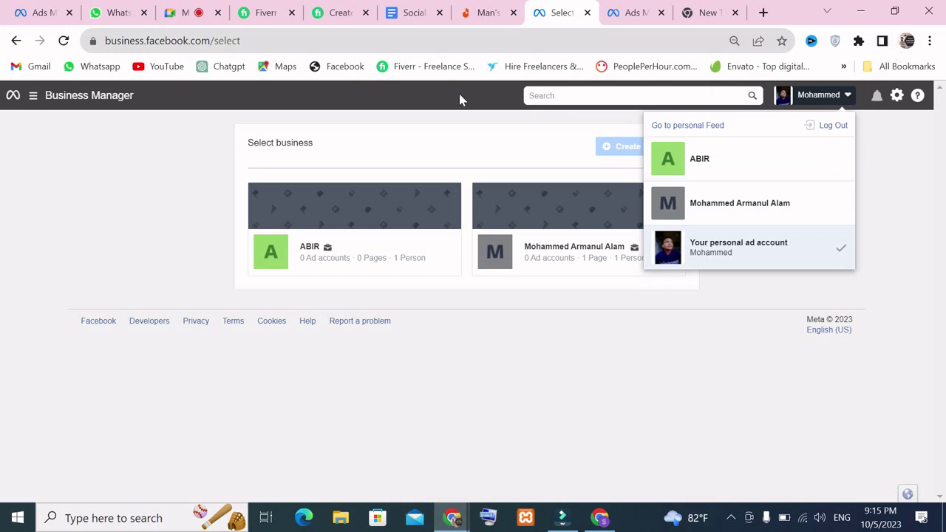
click(30, 103)
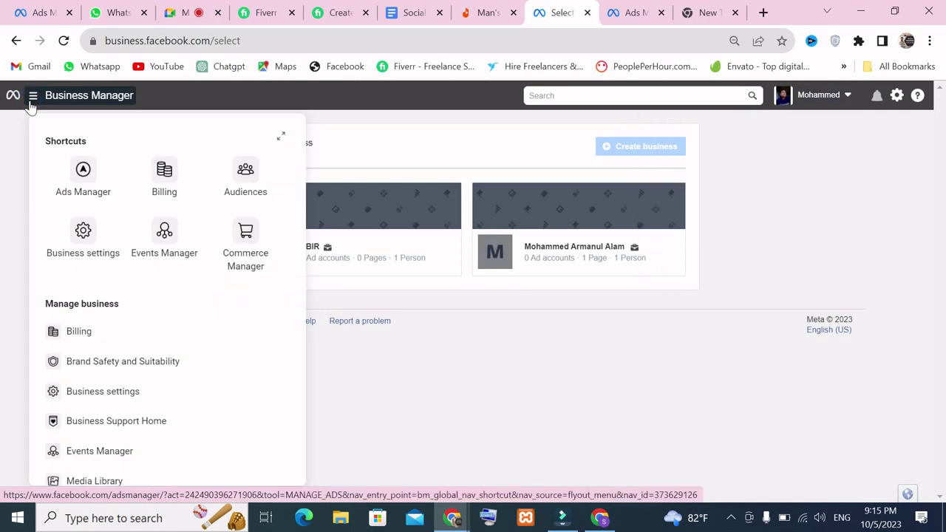
Capture the page's top-left area in Lightshot and annotate it with a red arrow.
click(511, 418)
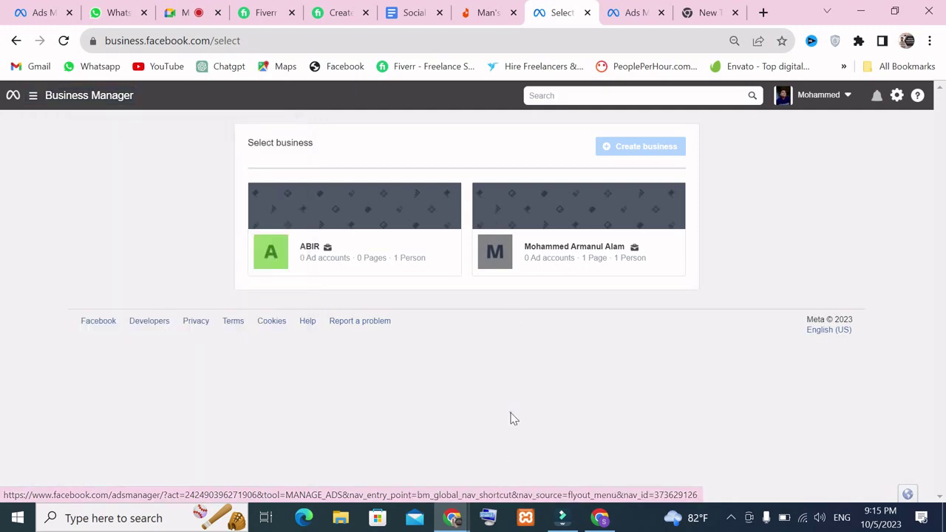
key(Print)
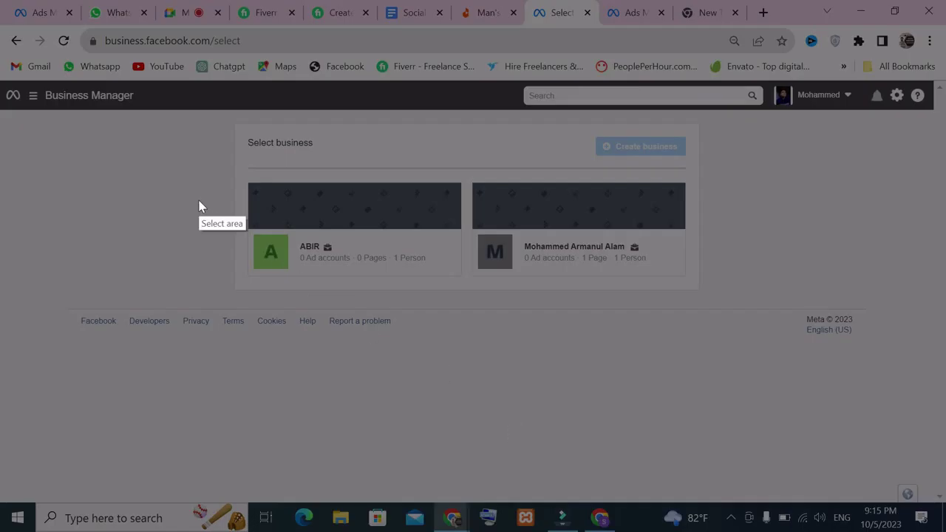
drag(4, 32, 282, 184)
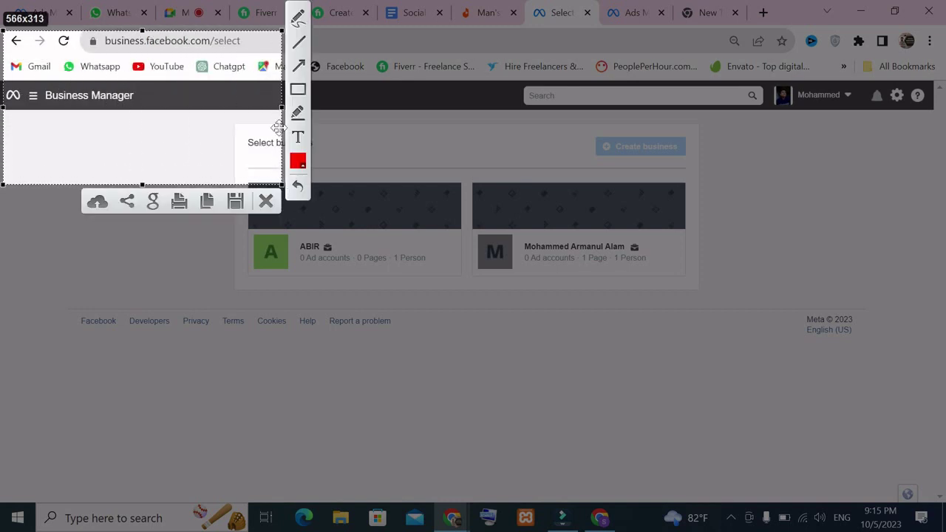
click(298, 65)
click(298, 65)
click(305, 65)
drag(40, 68, 37, 95)
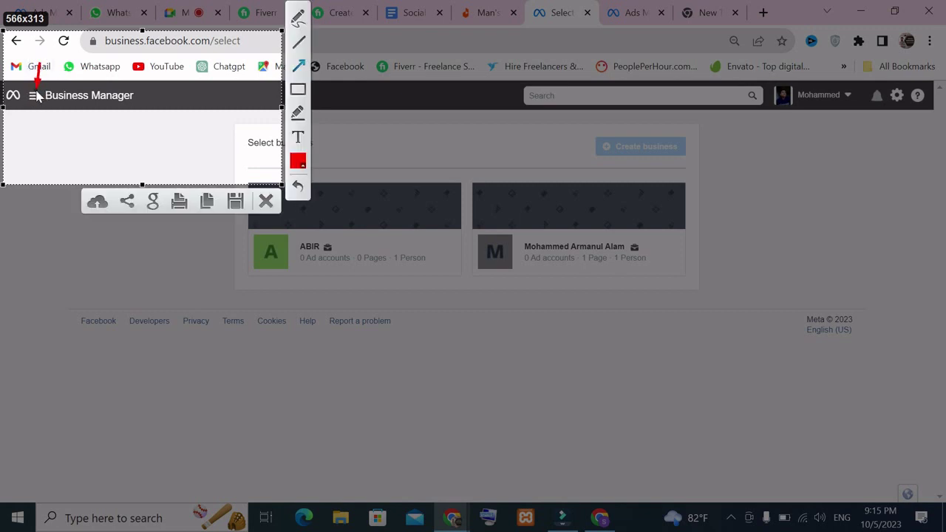
click(267, 202)
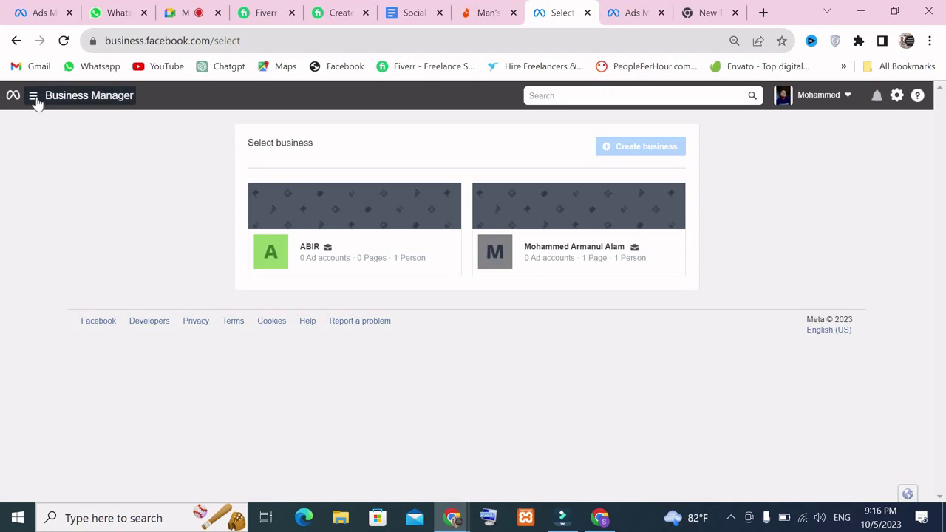
Open Business settings for the second business, show a person's actions menu, and minimize Chrome.
click(33, 96)
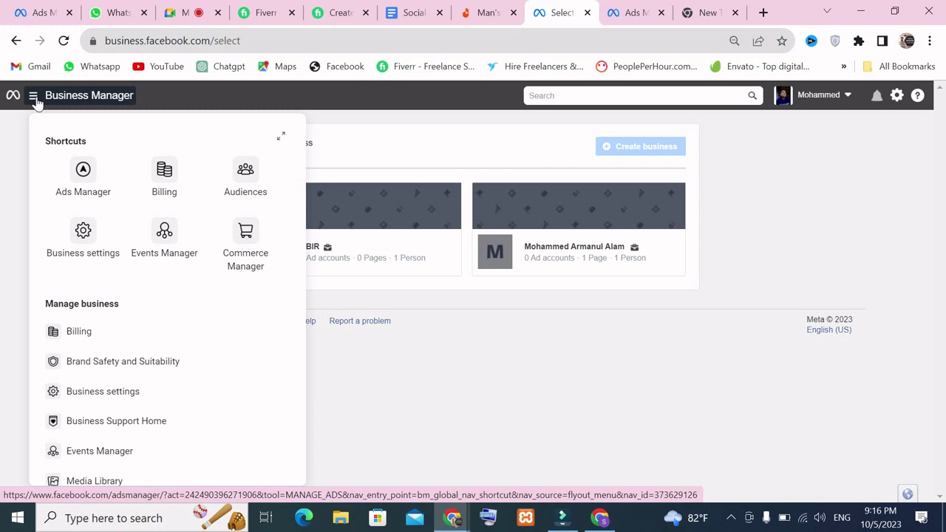
click(84, 232)
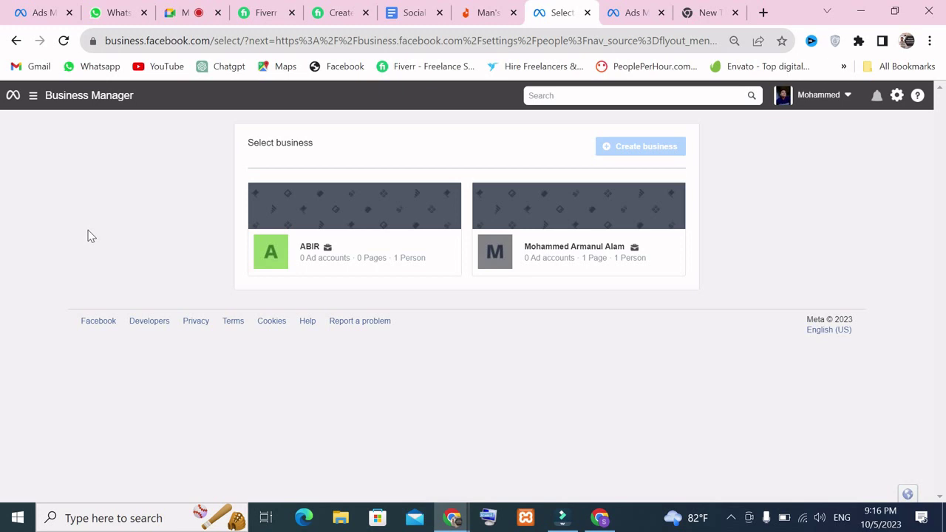
click(33, 96)
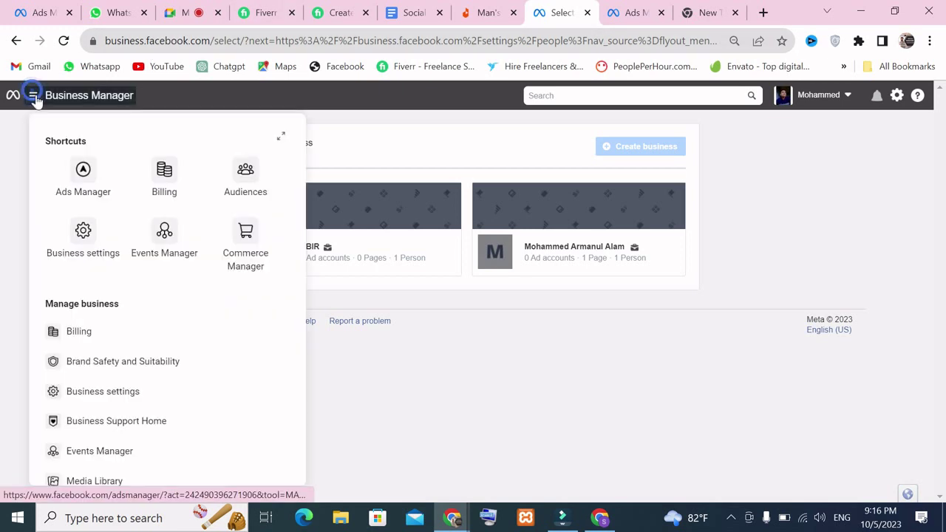
click(77, 235)
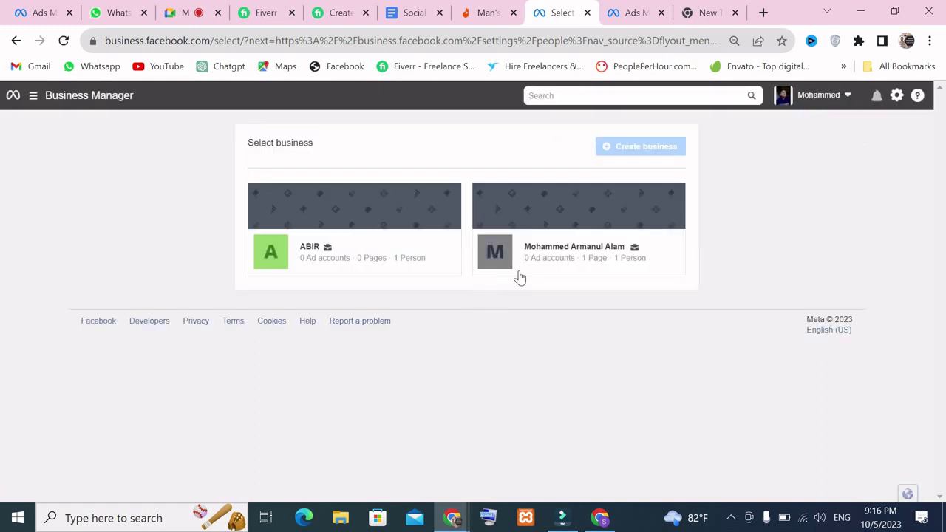
click(569, 252)
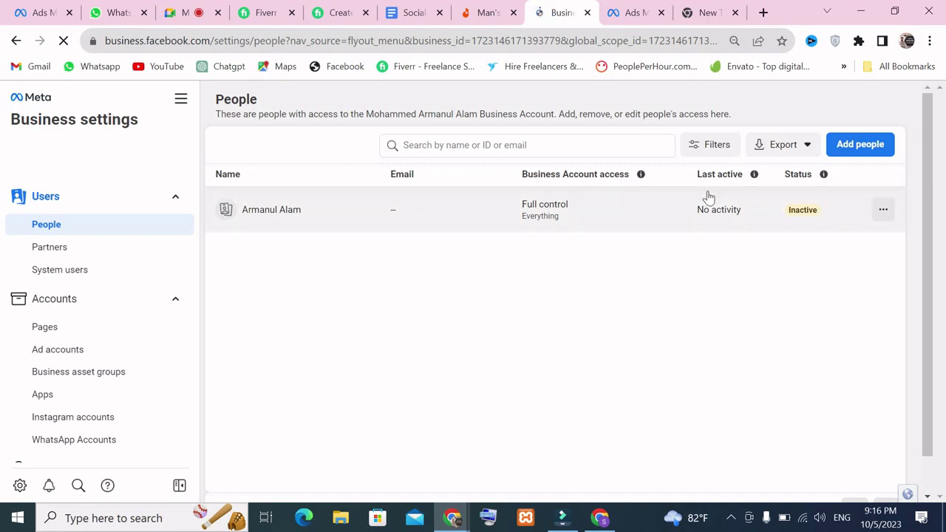
click(883, 212)
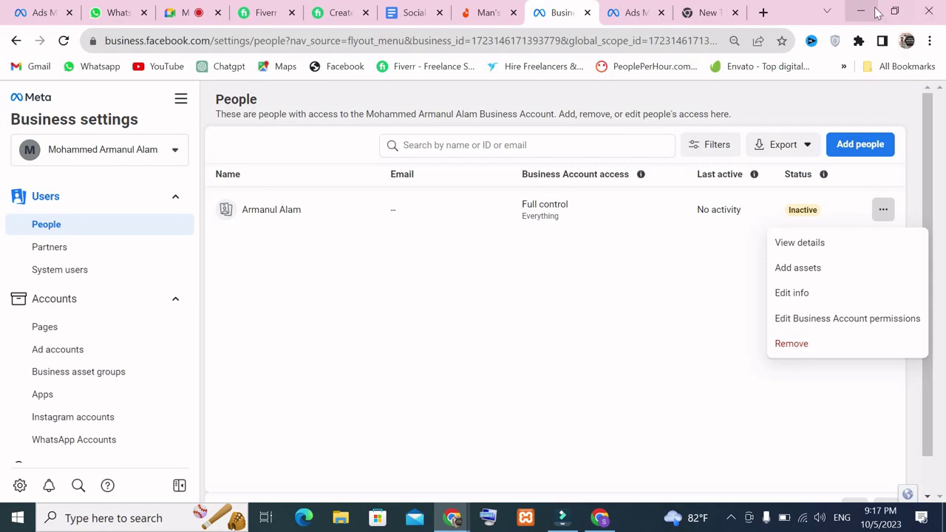
click(865, 10)
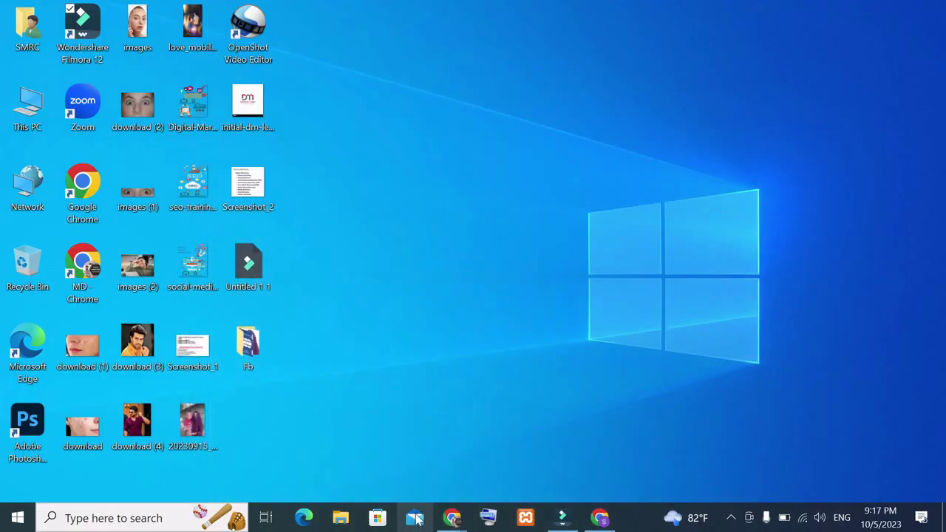
Launch Chrome from the desktop, add a new profile, and choose Sign in.
mouse_move(609, 522)
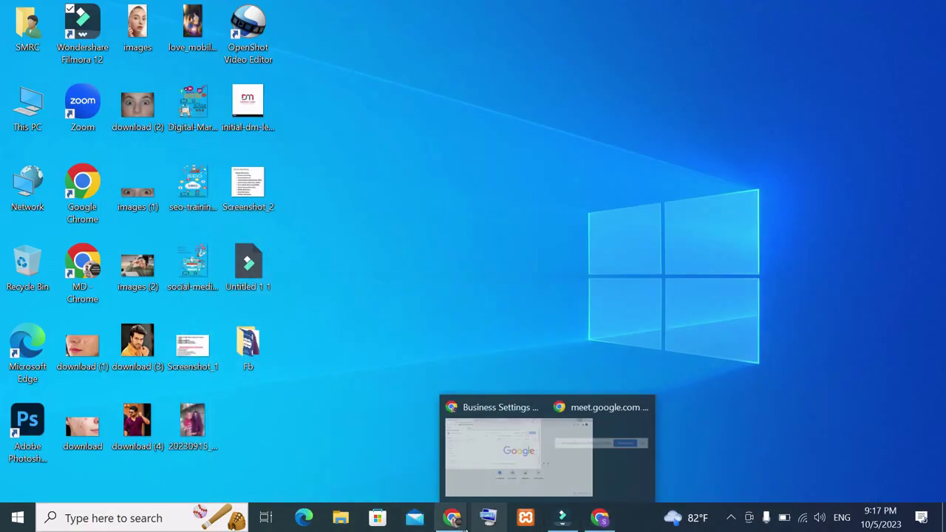
double_click(86, 190)
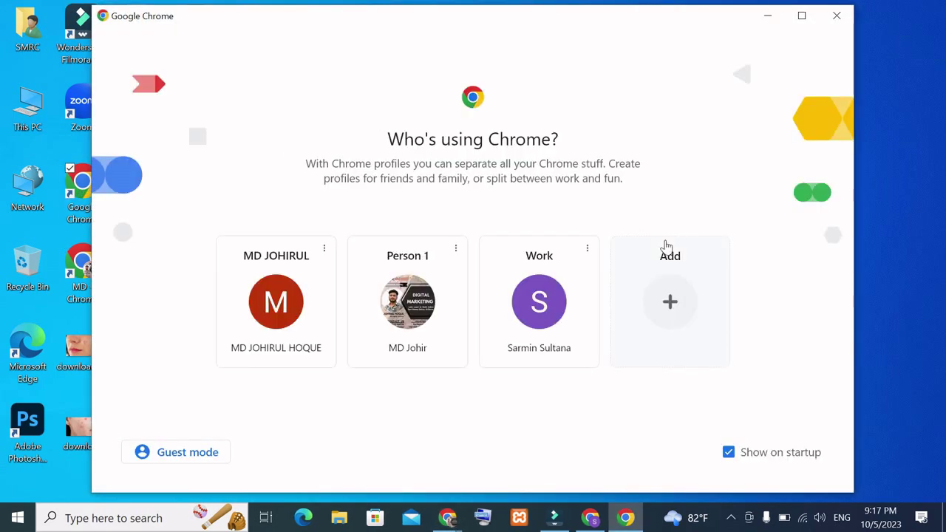
click(666, 303)
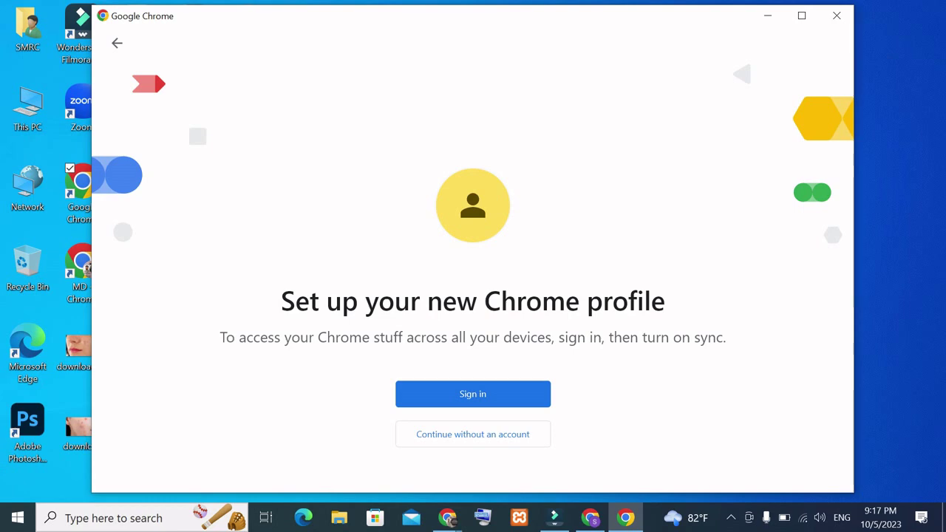
click(532, 396)
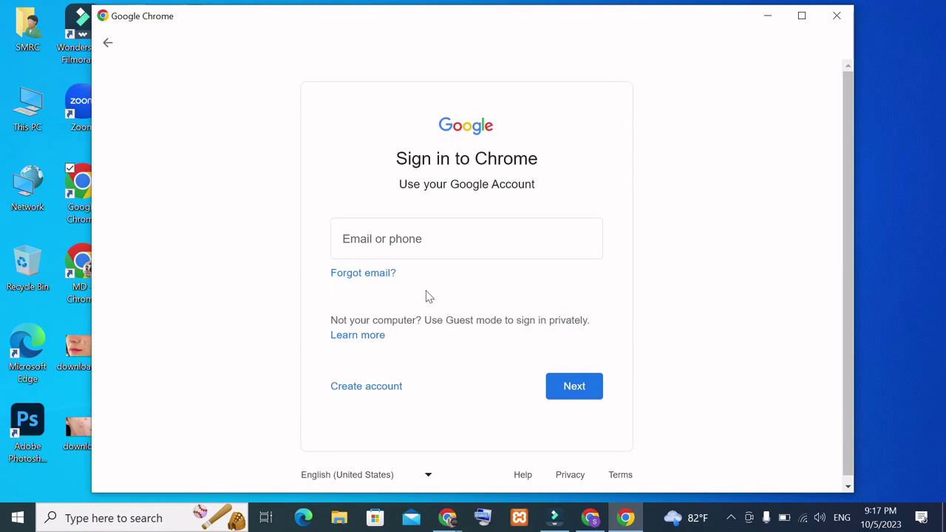
Enter the profile's Gmail address in Email or phone and submit it.
click(414, 236)
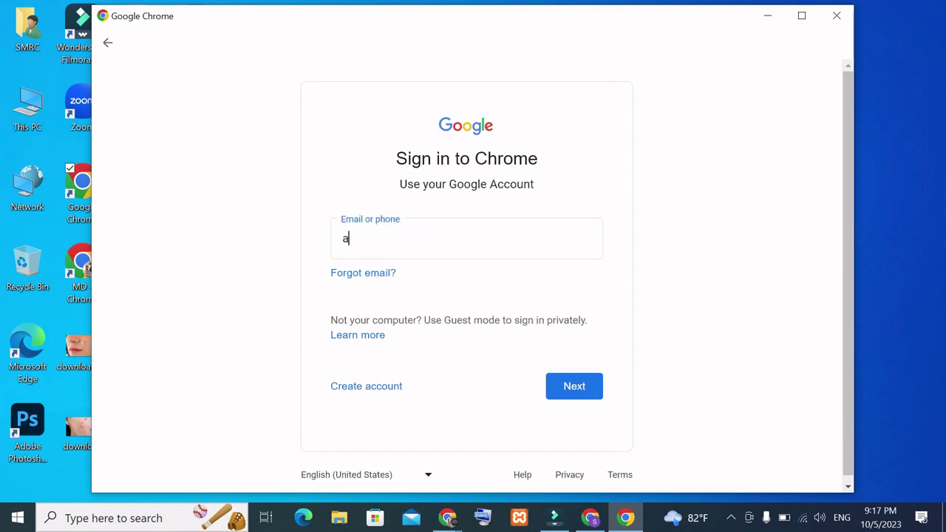
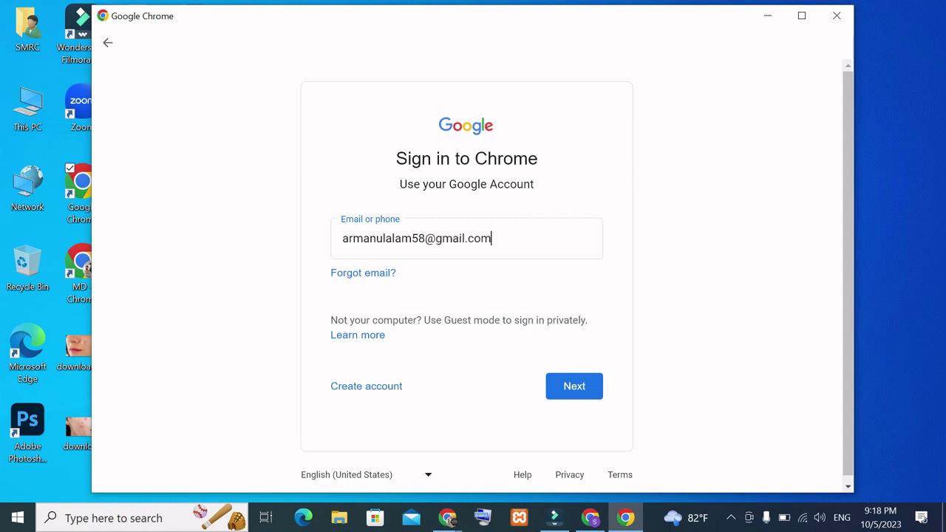
click(551, 387)
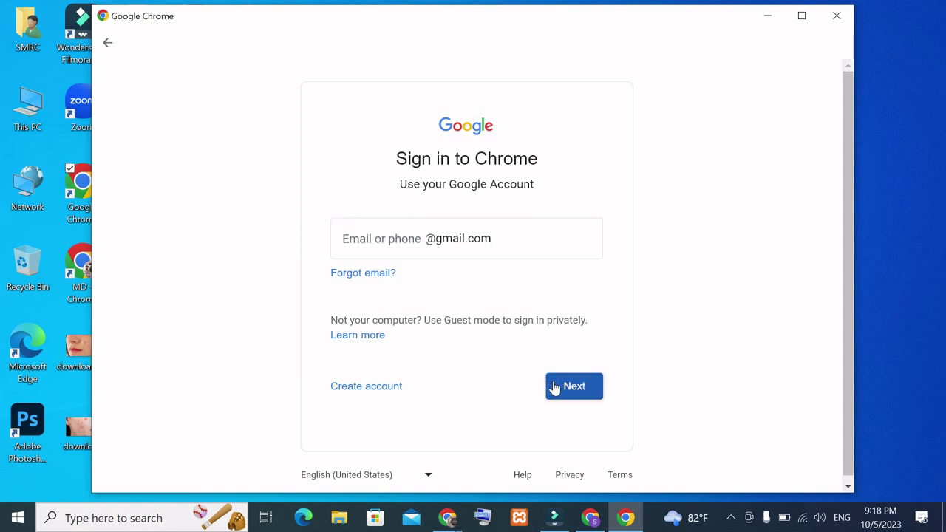
click(570, 387)
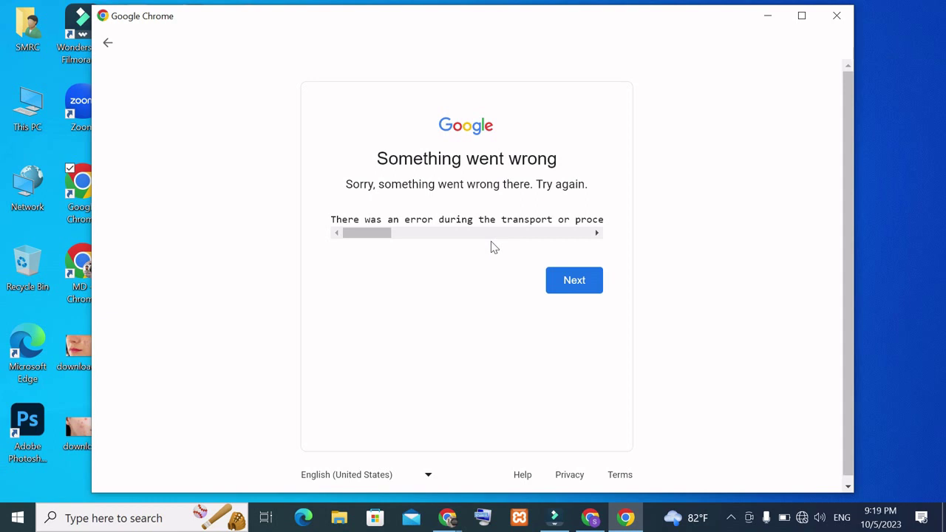
Retry past the error and check the Wi‑Fi status in the taskbar network panel.
click(581, 283)
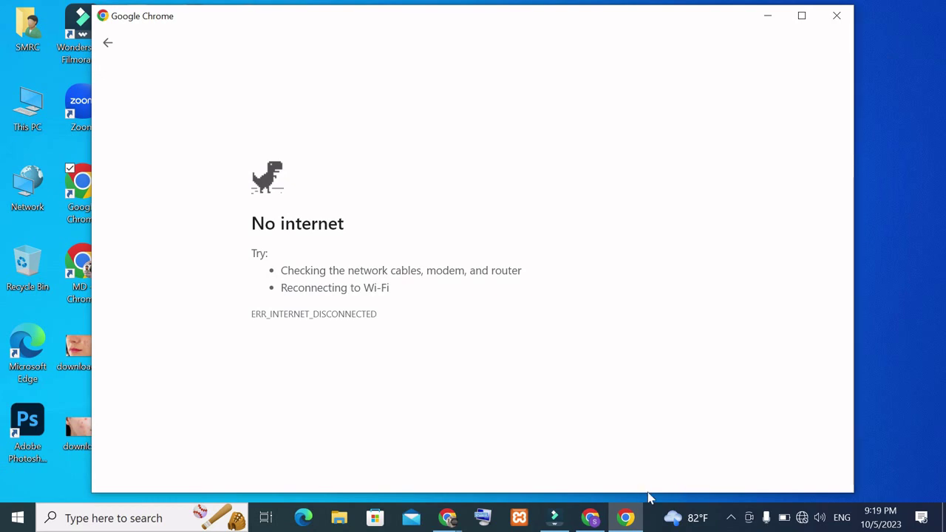
click(803, 519)
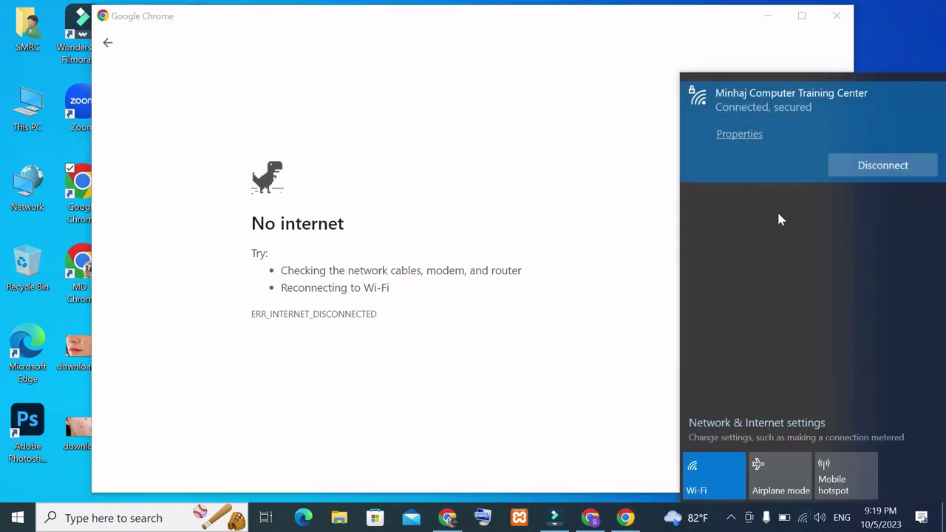
click(590, 311)
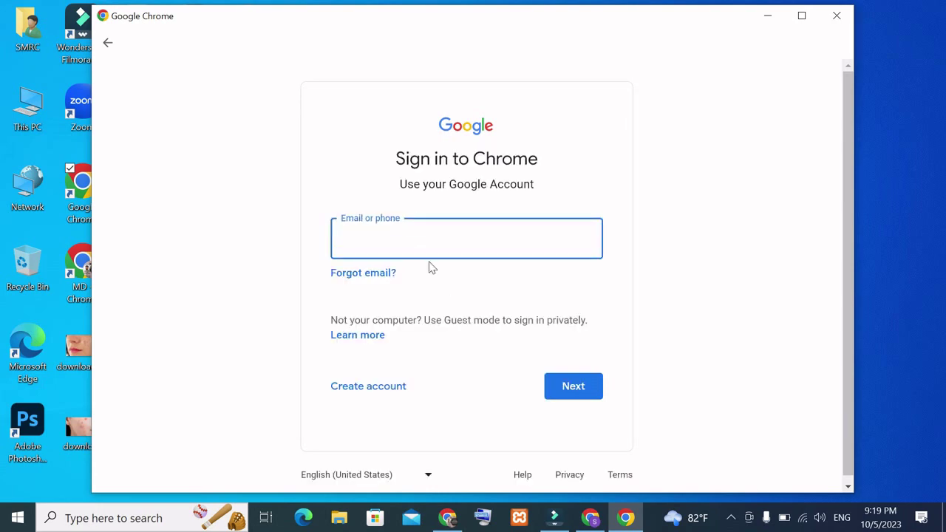
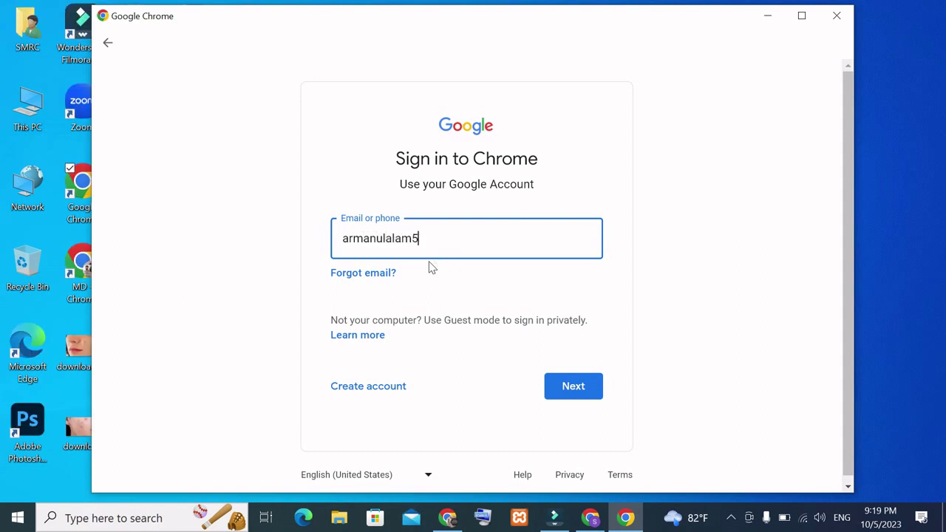
Enter the Google account email and submit it.
click(568, 391)
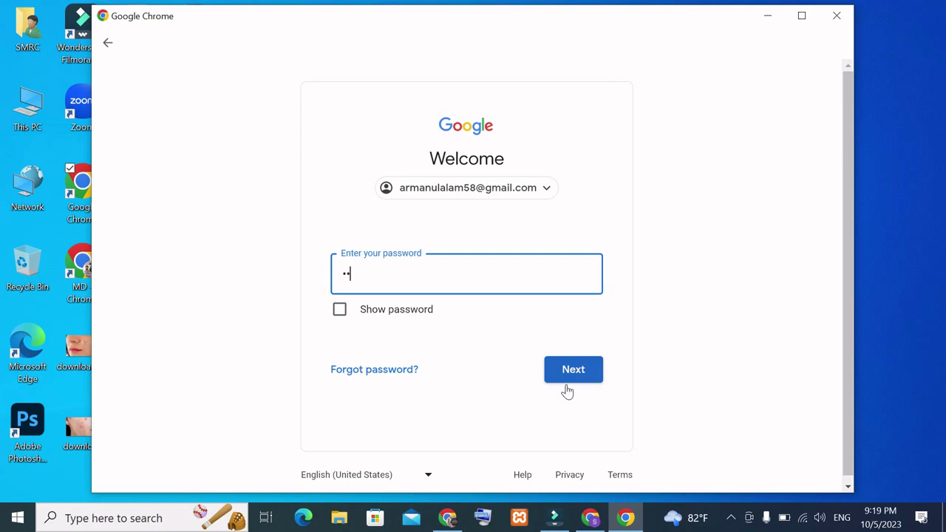
click(606, 432)
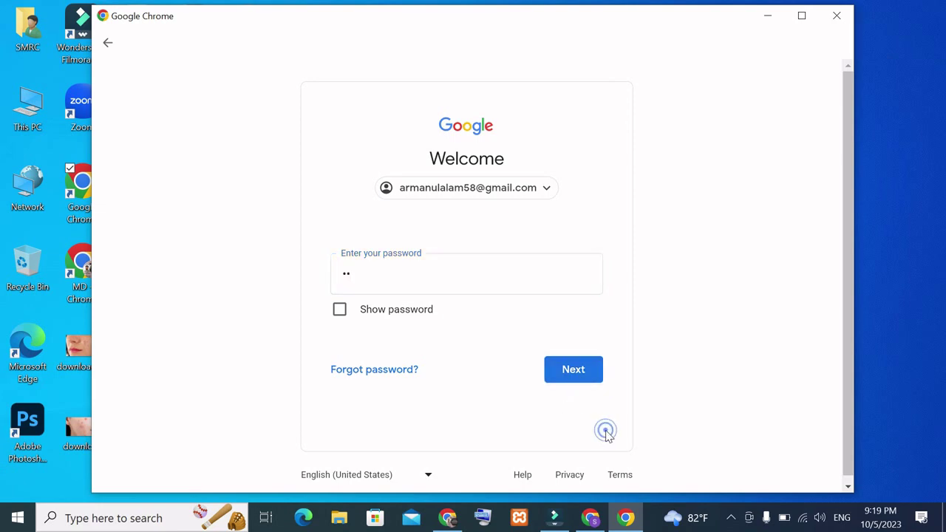
click(606, 431)
Try the account password several times, then choose Forgot password? after the rejection.
click(424, 279)
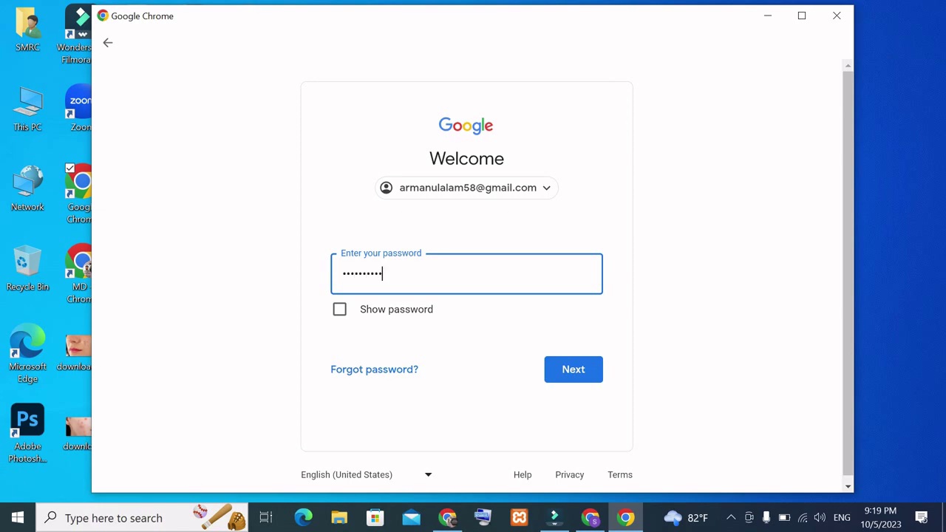
click(569, 376)
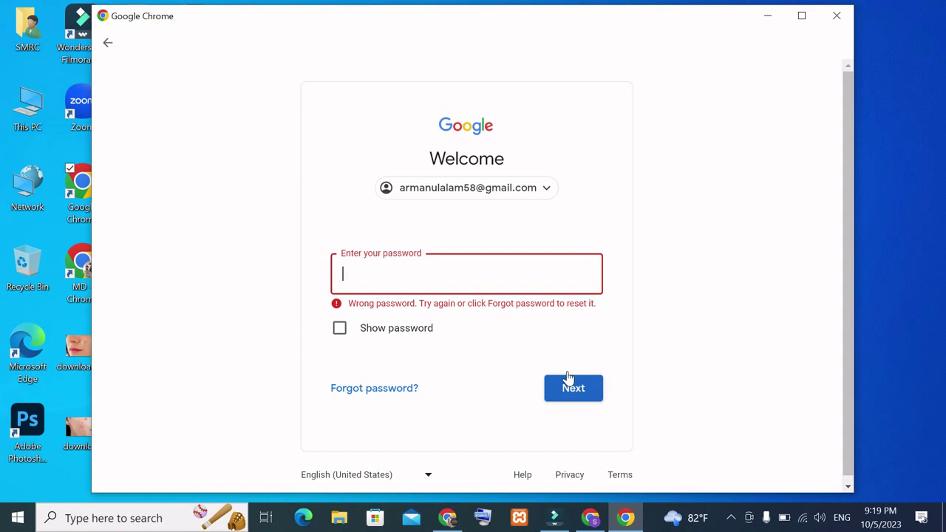
click(570, 378)
text(•)
click(586, 391)
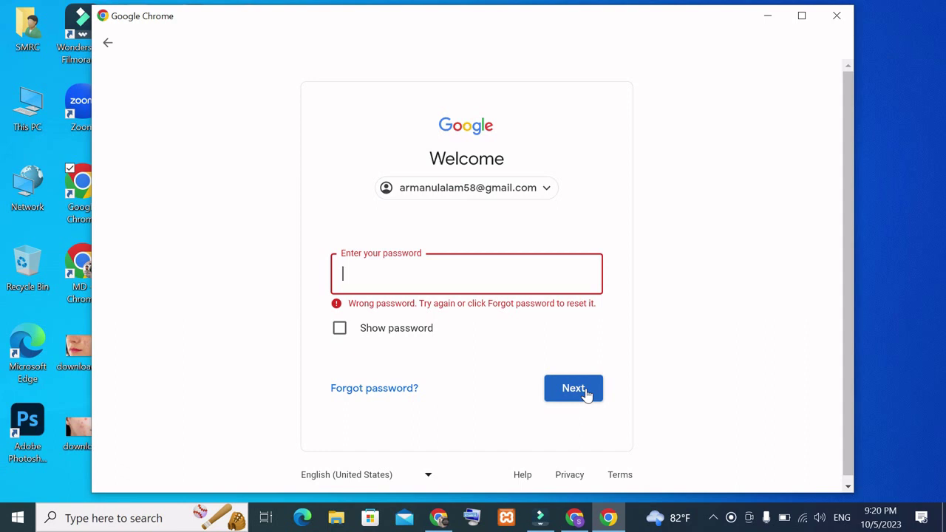
click(405, 395)
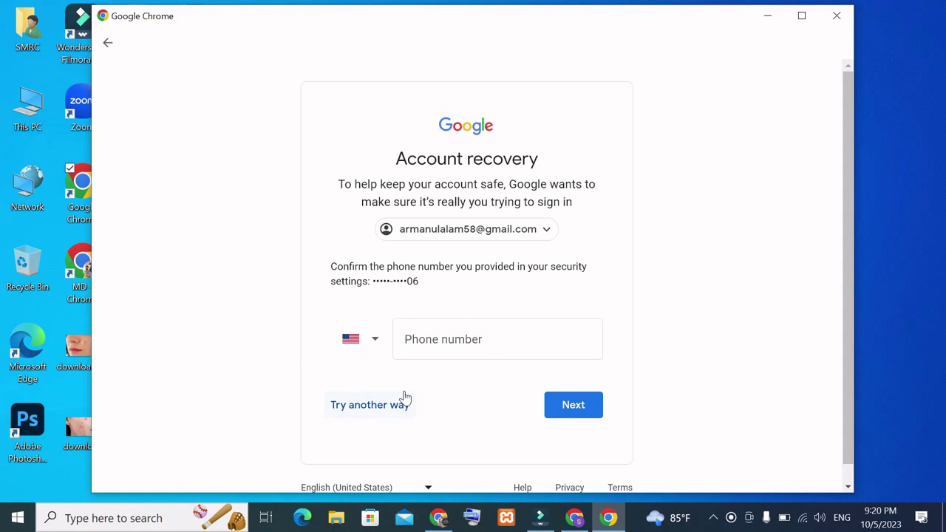
Set the phone country to Bangladesh (+880) and submit the recovery phone number.
click(367, 339)
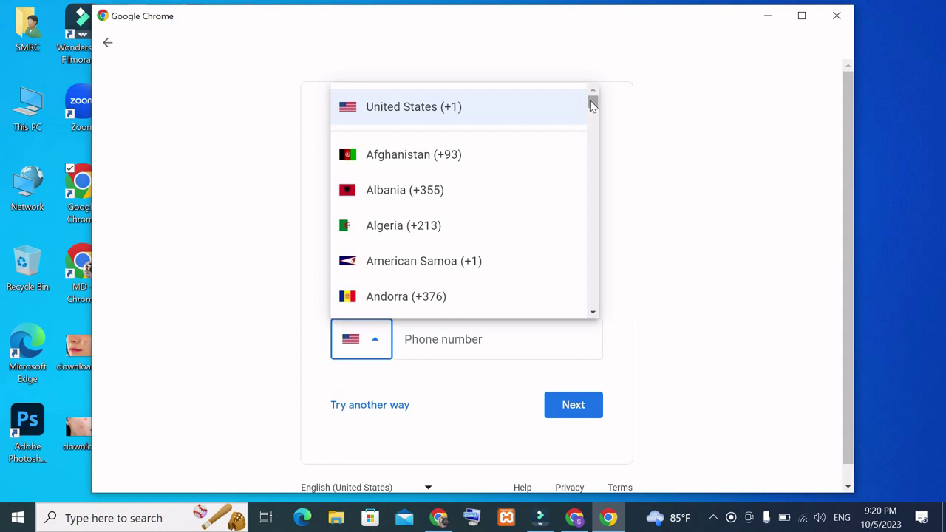
click(593, 313)
key(Down)
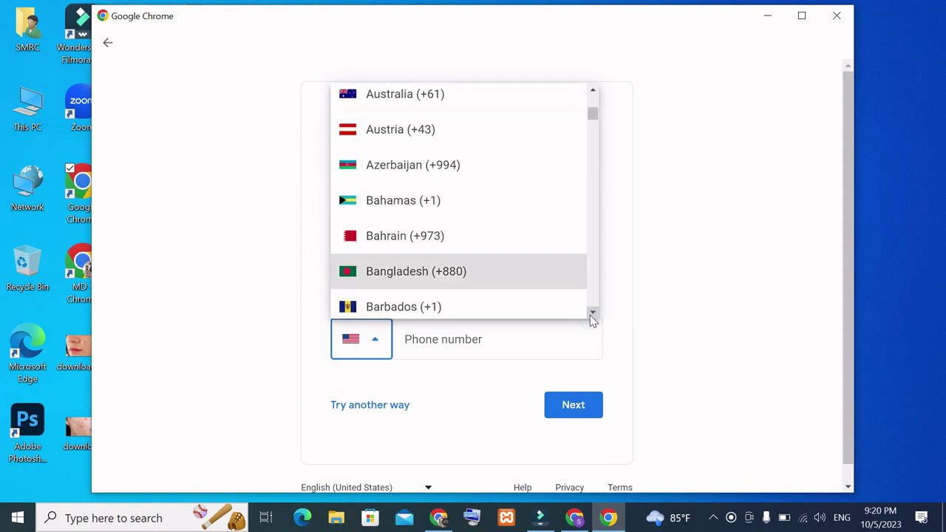
key(Return)
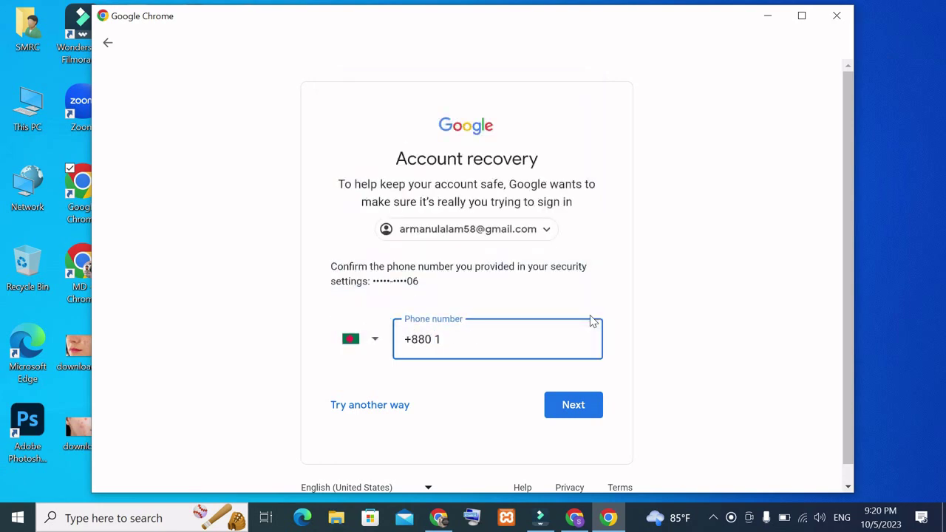
click(595, 404)
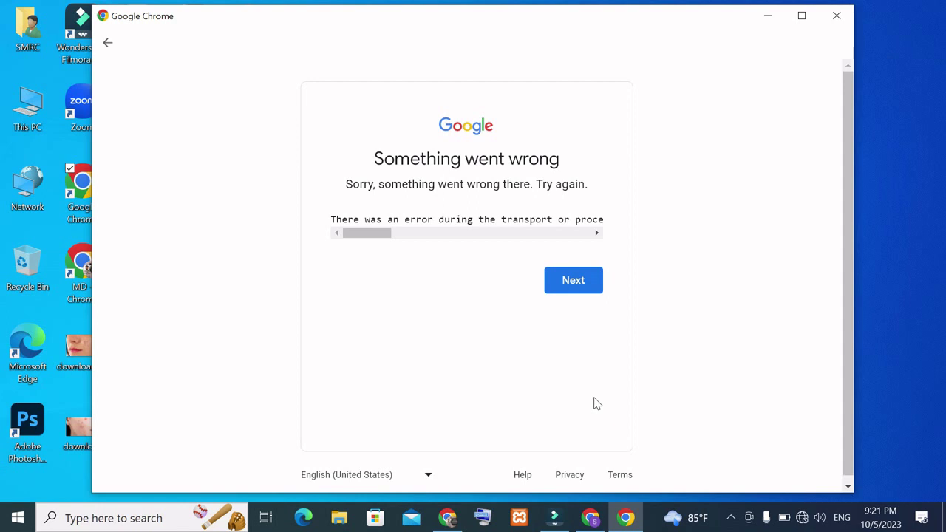
Connect to the first secured Wi‑Fi network, then go back and restart Chrome sign-in.
click(578, 285)
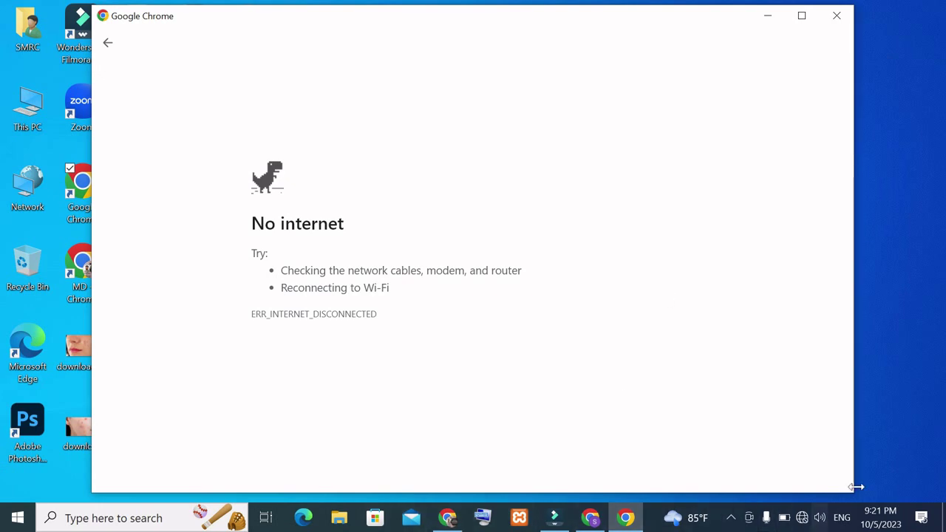
click(802, 518)
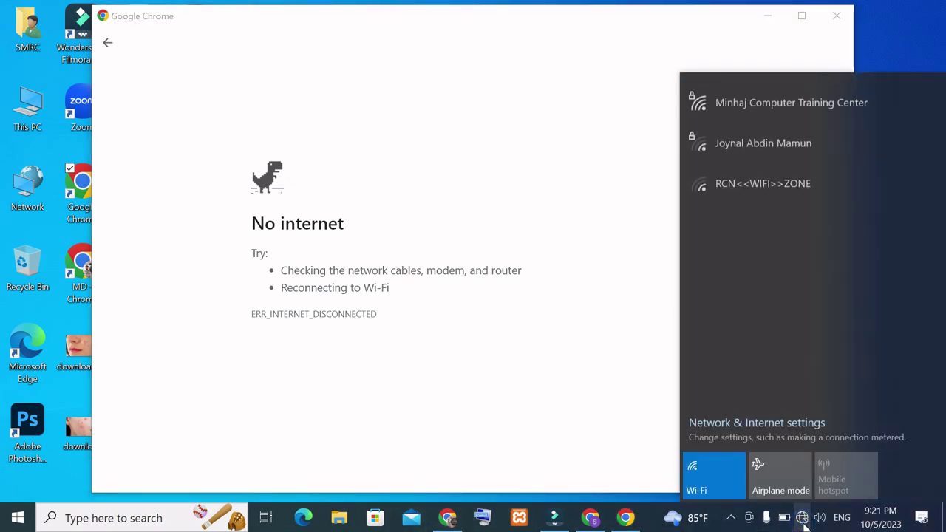
click(779, 102)
click(868, 168)
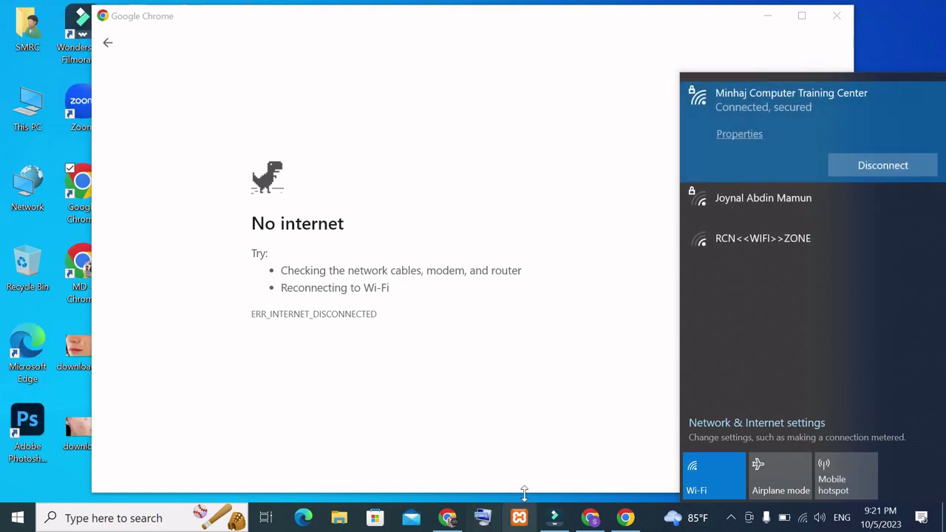
click(107, 44)
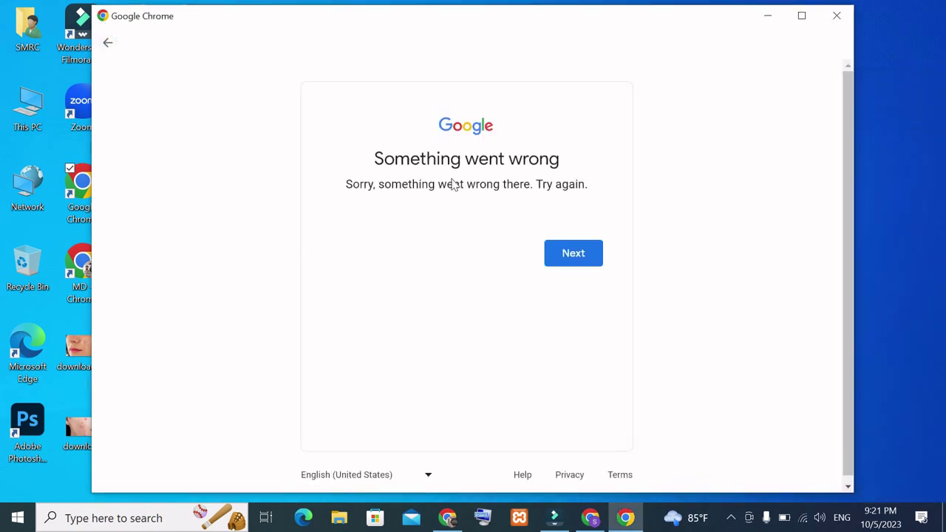
click(582, 263)
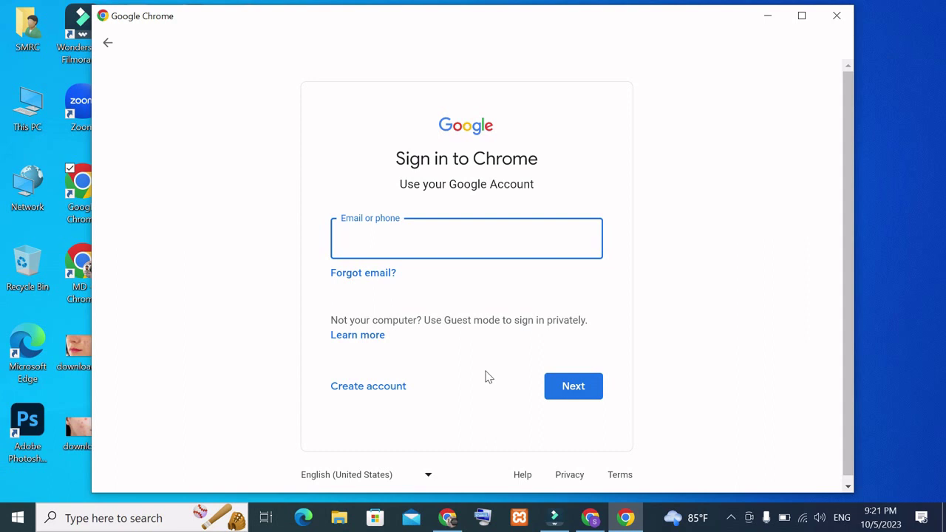
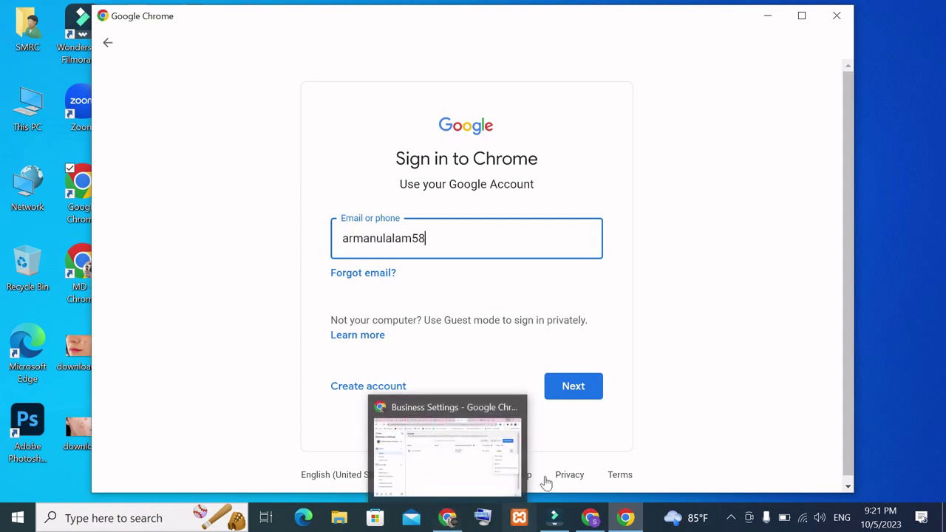
Enter the Google account email, submit it, and start Forgot password recovery.
click(576, 396)
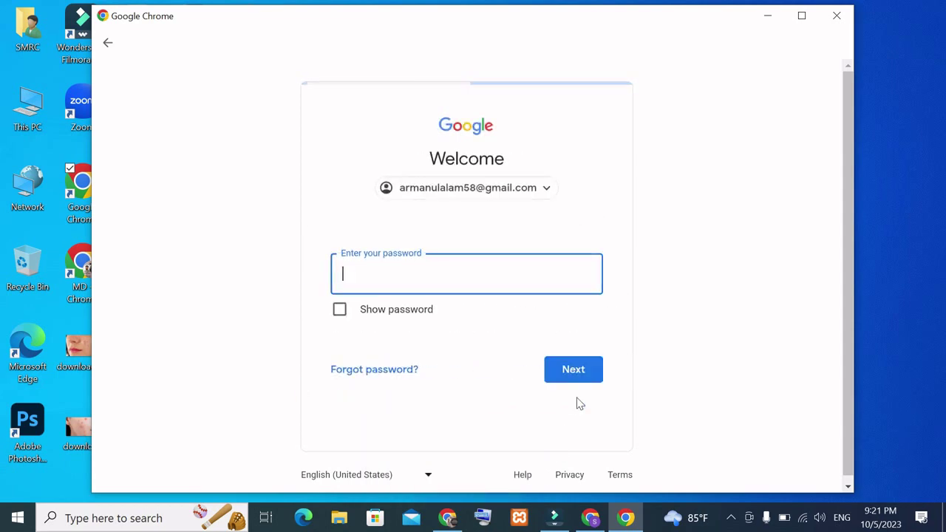
click(397, 376)
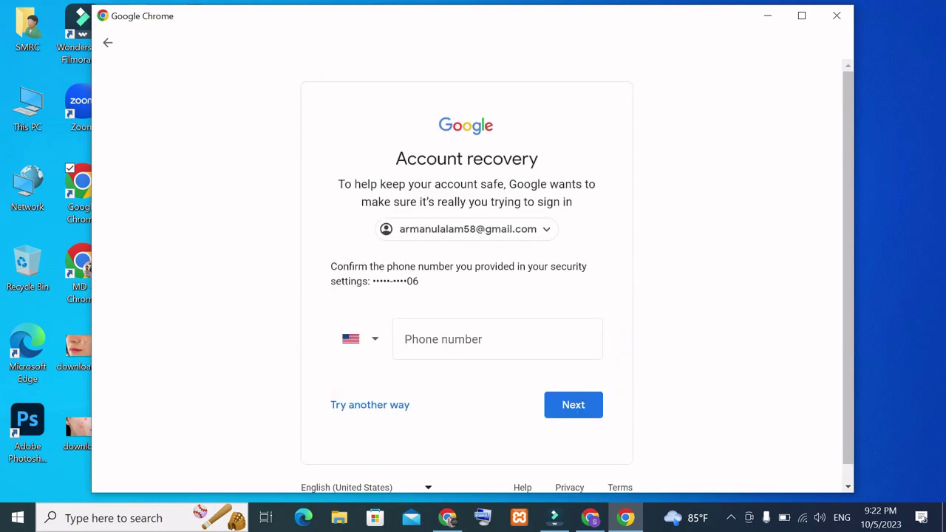
Enter the recovery phone number with Bangladesh (+880) as country and submit it.
click(416, 348)
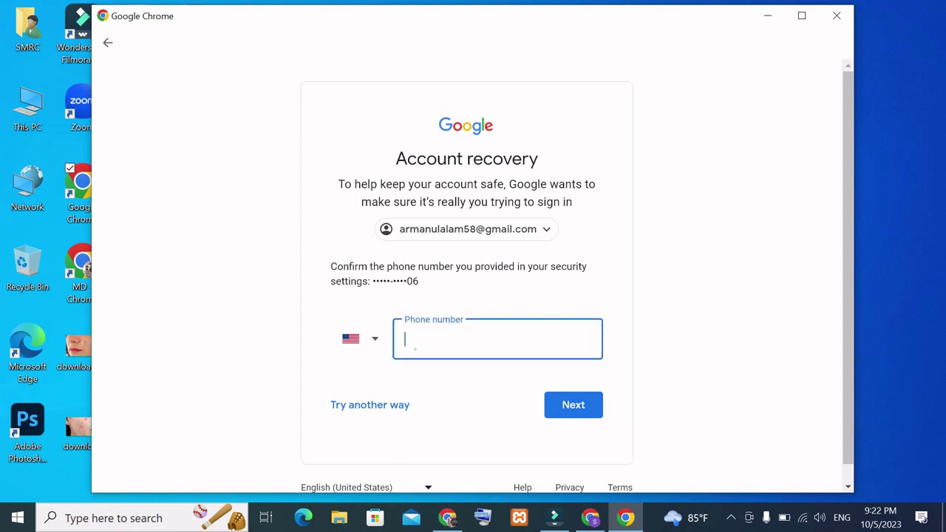
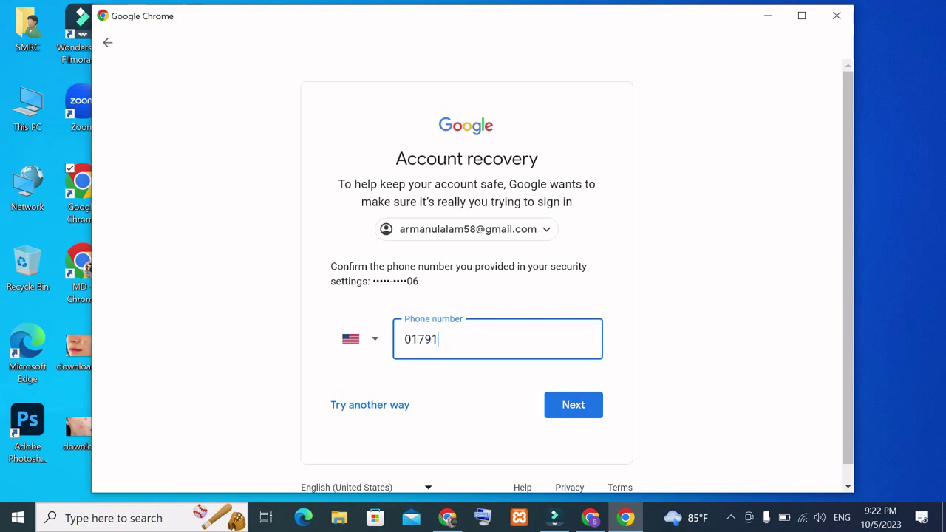
click(374, 348)
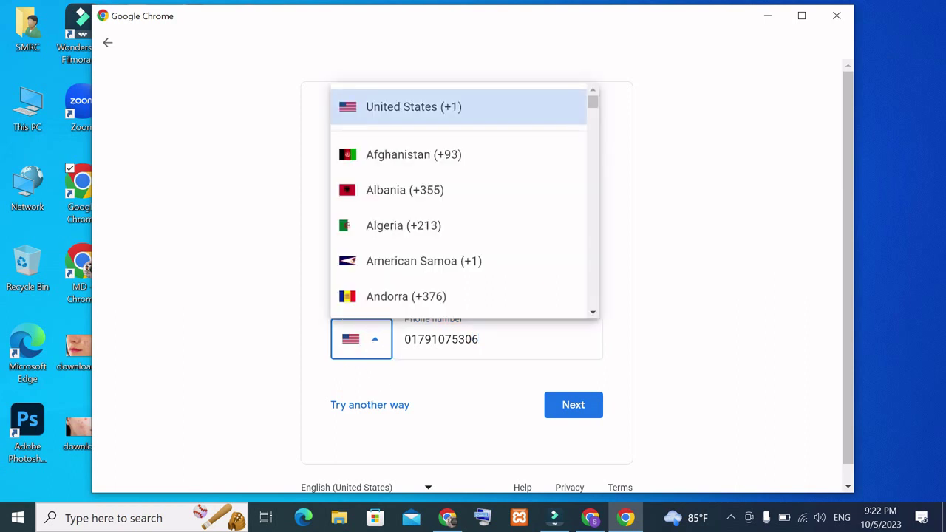
key(b)
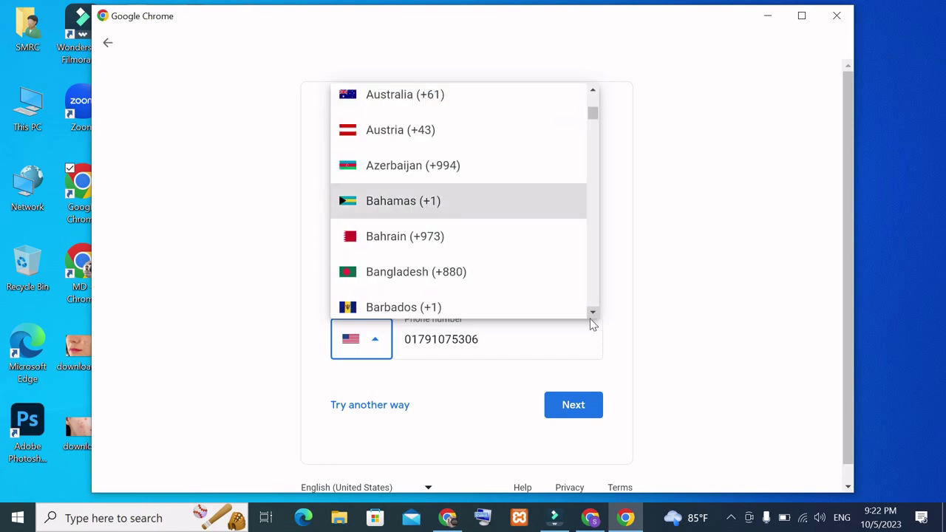
key(Down)
key(Down)
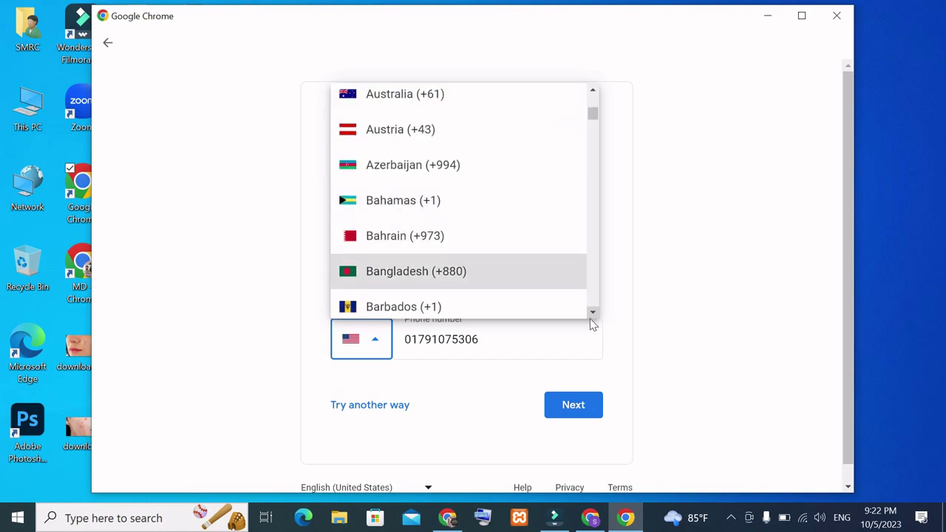
key(Return)
click(577, 403)
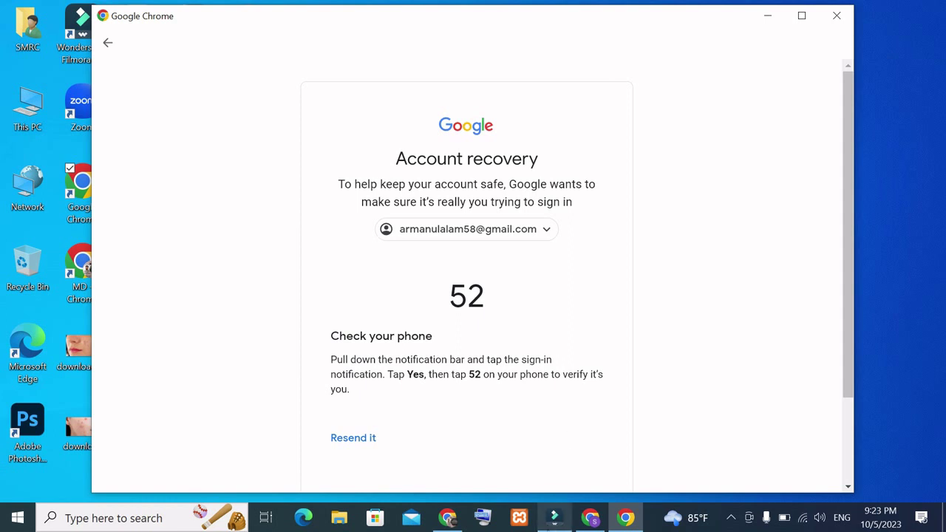
mouse_move(551, 524)
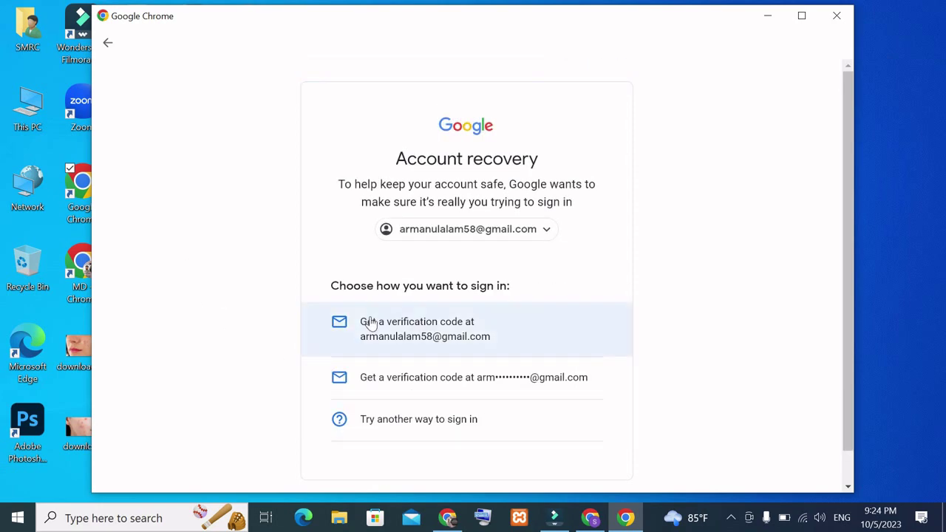
Request a verification code by e-mail and enter the received code to verify.
click(400, 334)
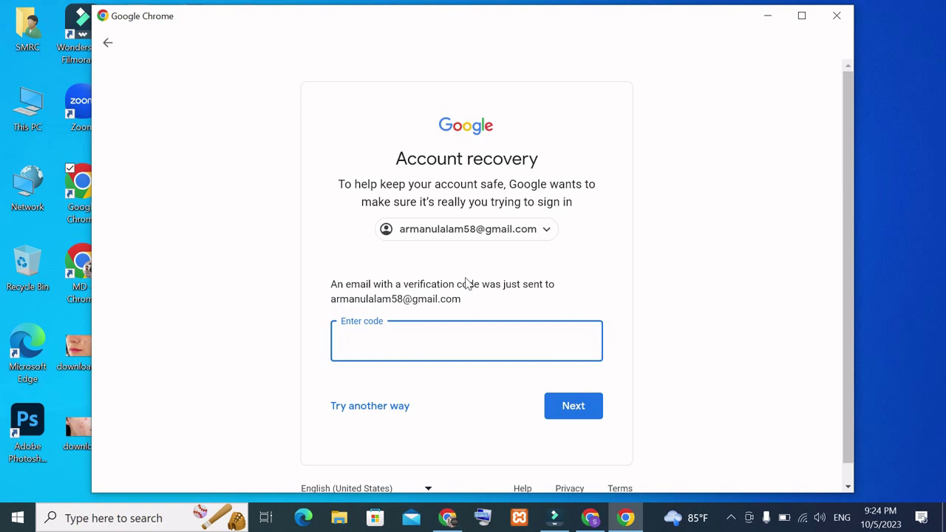
click(571, 418)
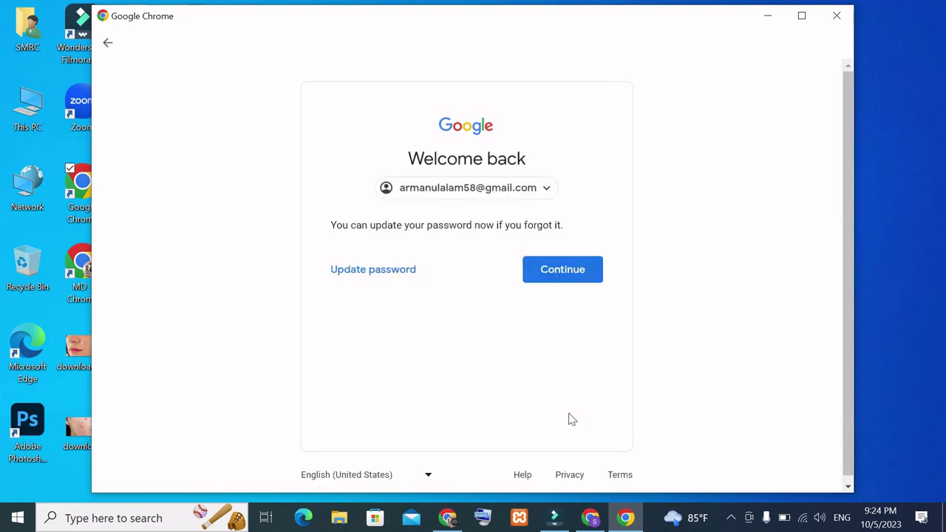
Skip the password update, maximize Chrome, finish Security Checkup, turn on sync, acknowledge Safe Browsing.
click(584, 275)
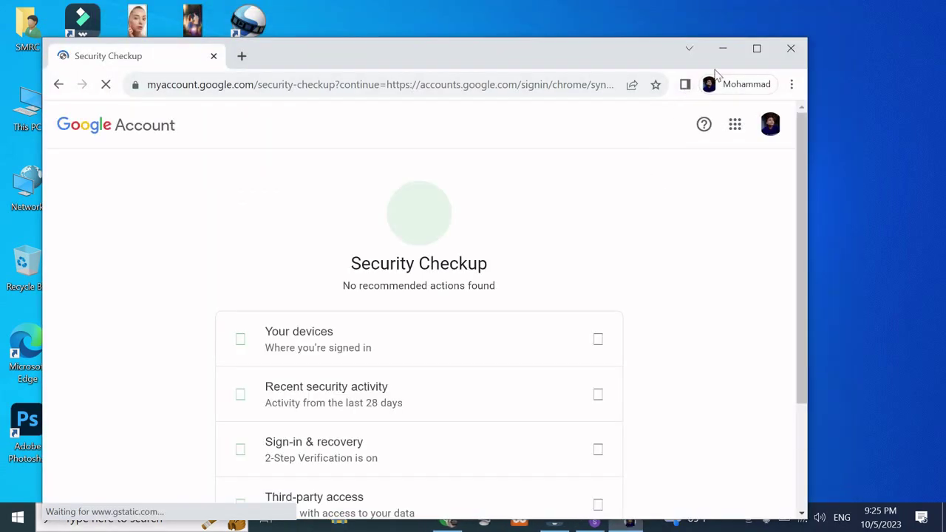
click(762, 48)
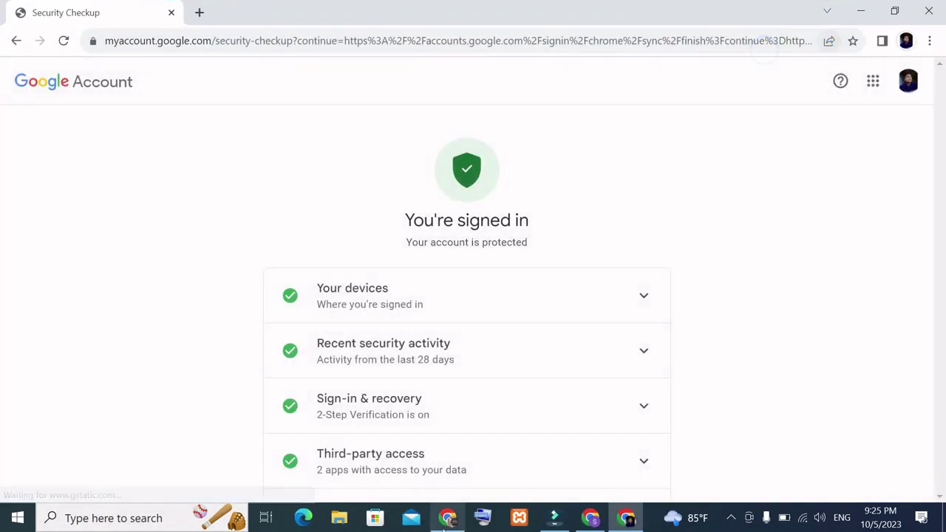
click(938, 422)
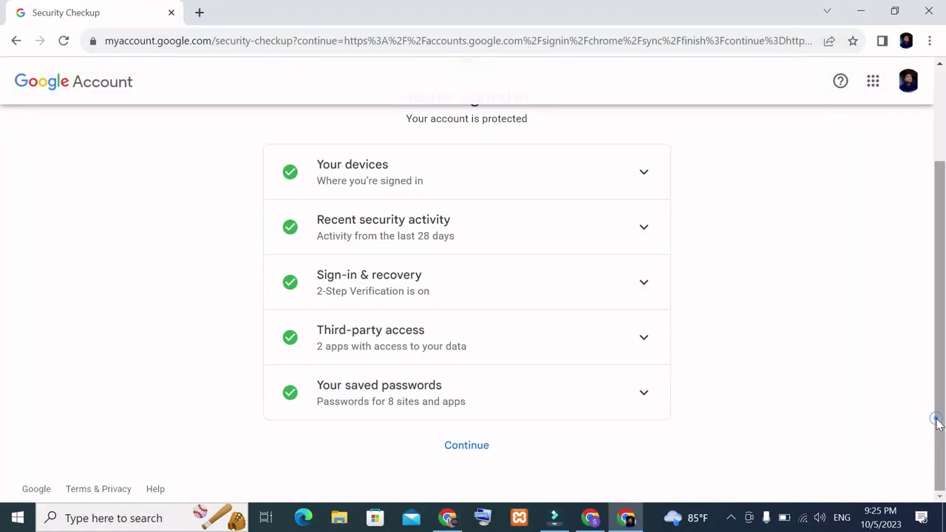
click(466, 448)
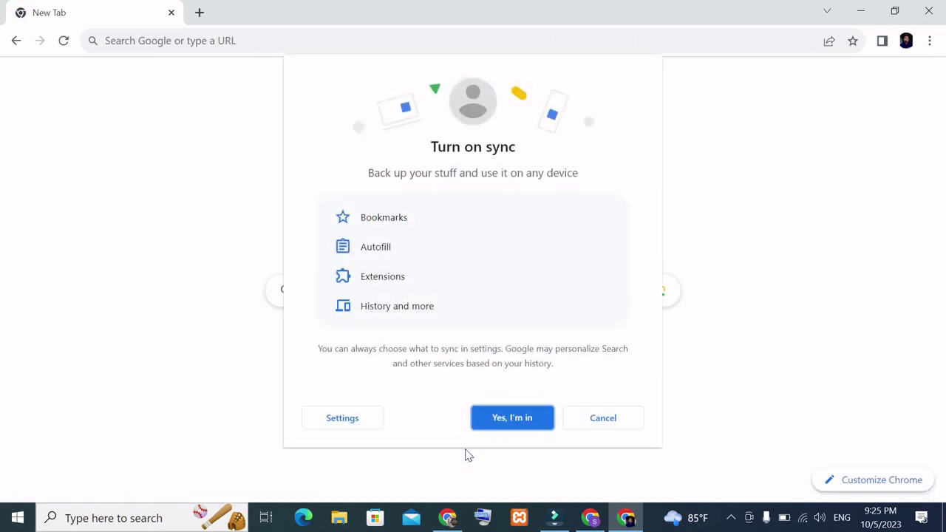
click(537, 422)
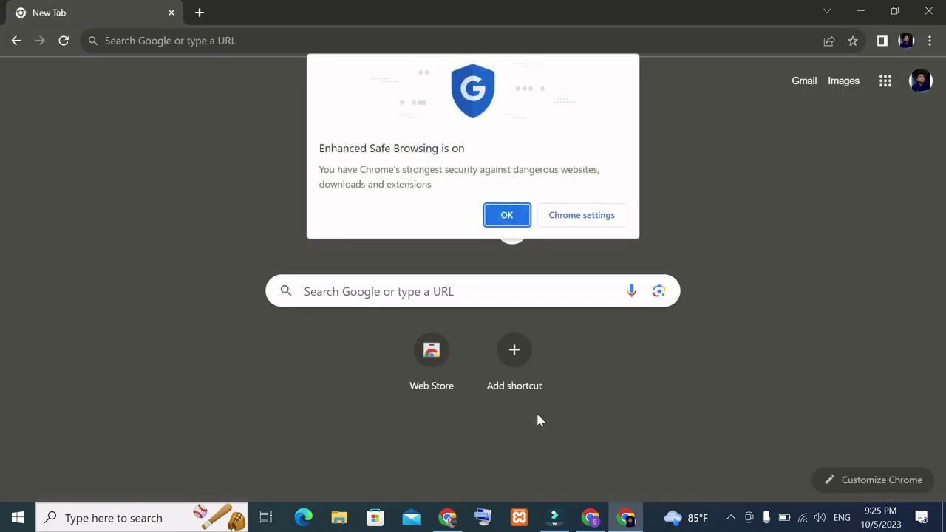
click(507, 214)
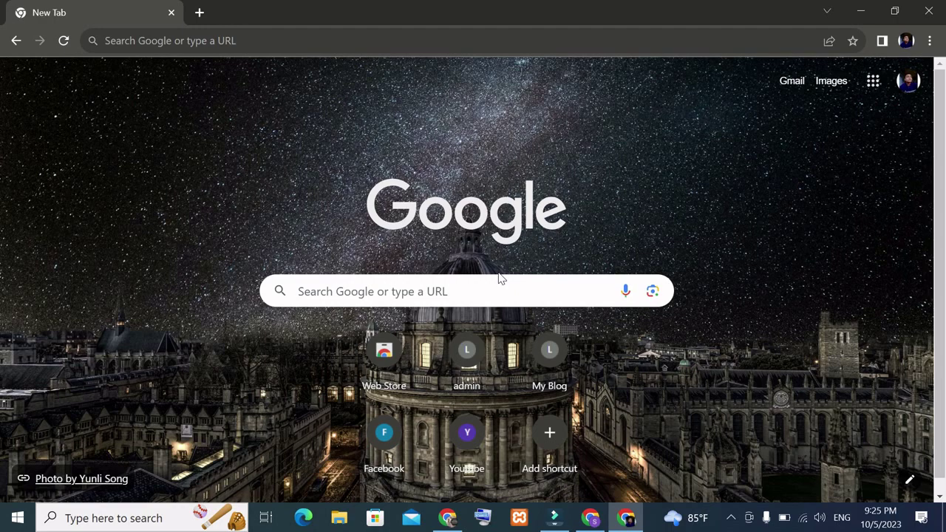
scroll(499, 278, down, 1)
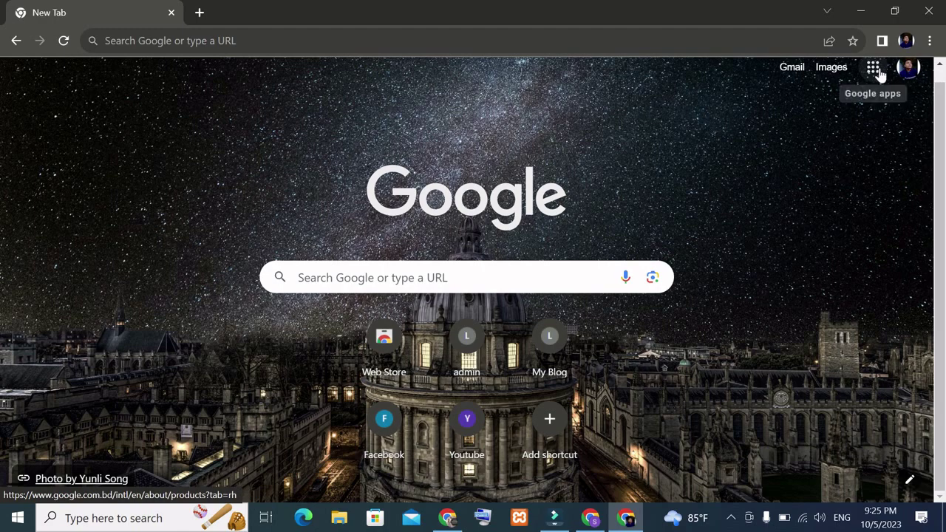
Open Gmail from the Google apps panel and go to the inbox.
click(876, 71)
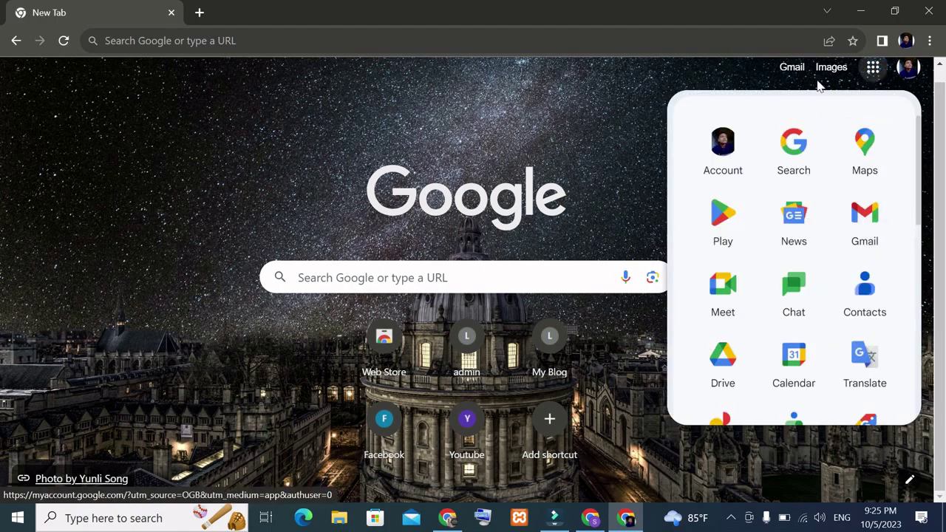
click(790, 69)
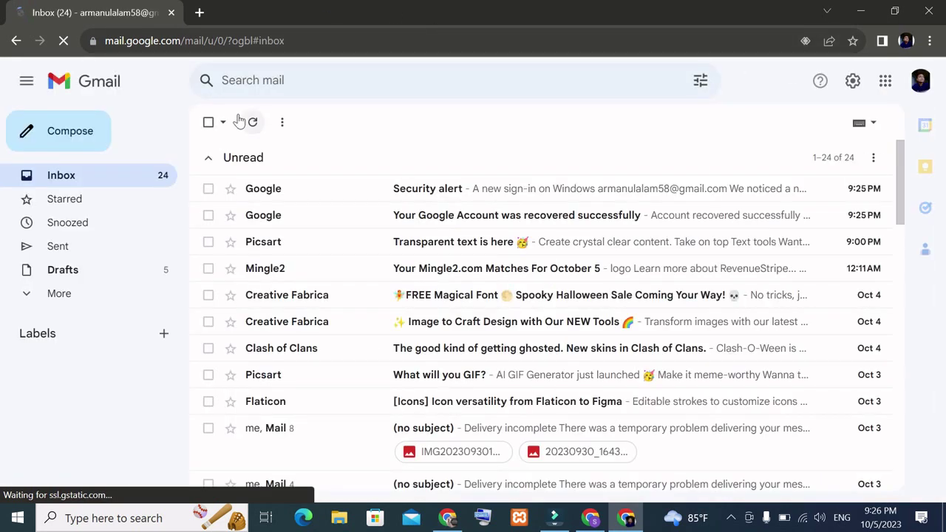
click(122, 180)
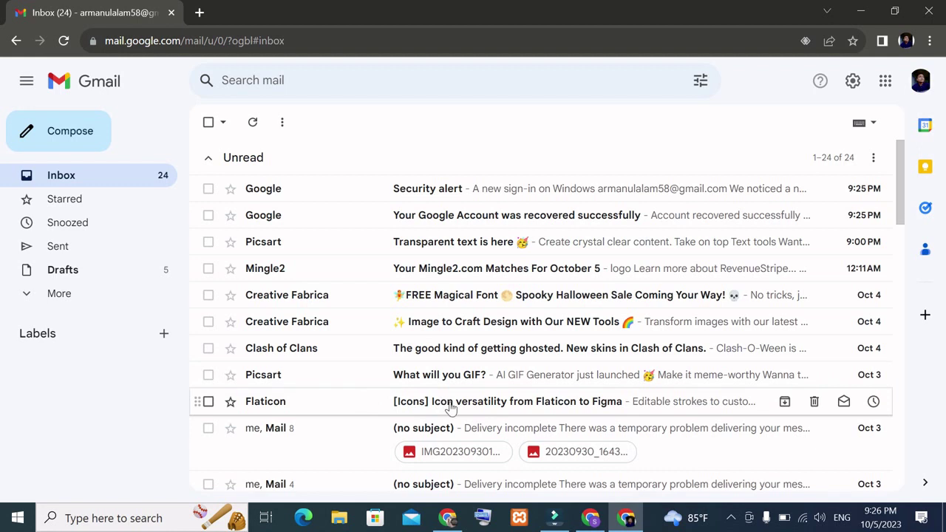
Read the Picsart 'What will you GIF?' email and return to the inbox list.
click(289, 382)
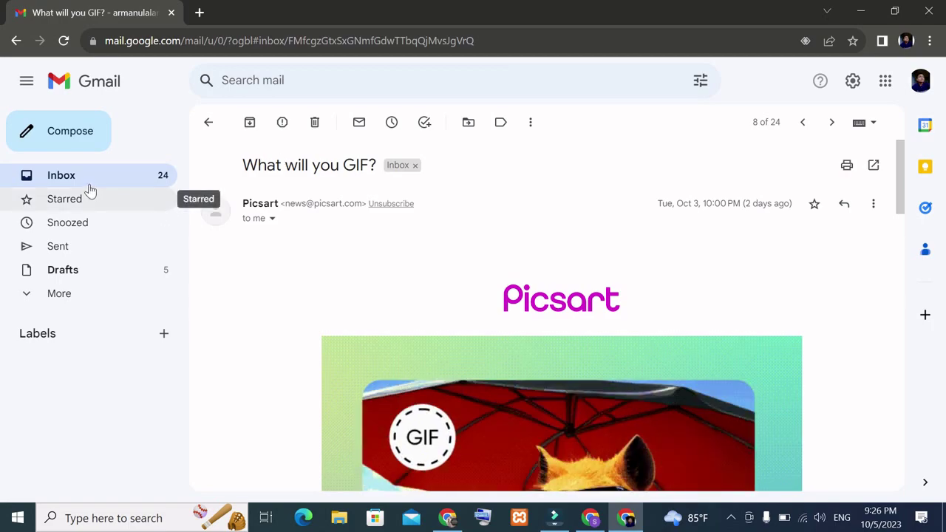
click(88, 183)
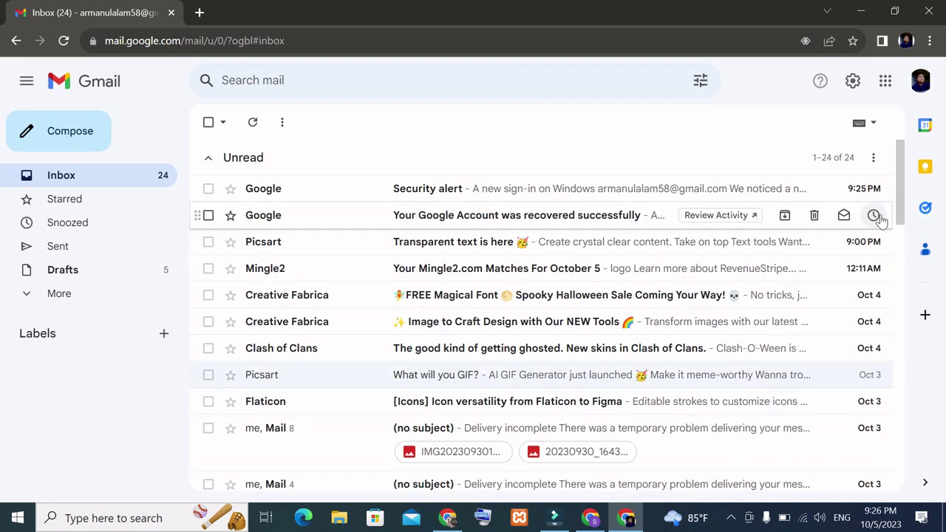
click(874, 215)
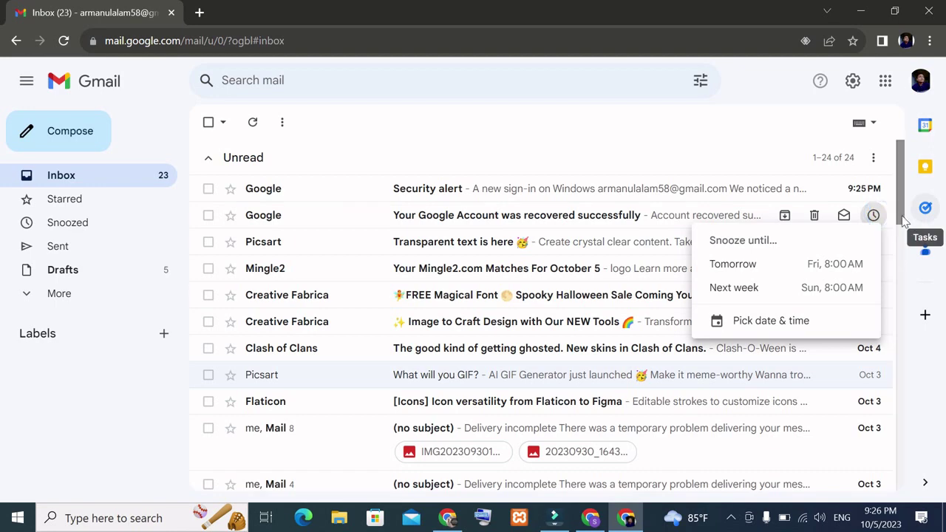
click(899, 218)
drag(900, 218, 862, 148)
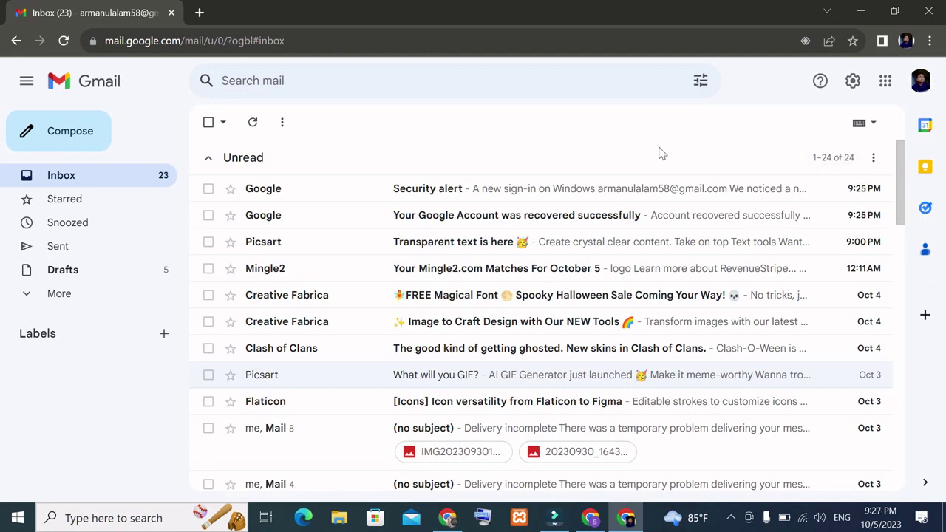
Search Gmail for 'facbook', open Facebook's business email confirmation, then switch to the other Chrome window.
click(350, 84)
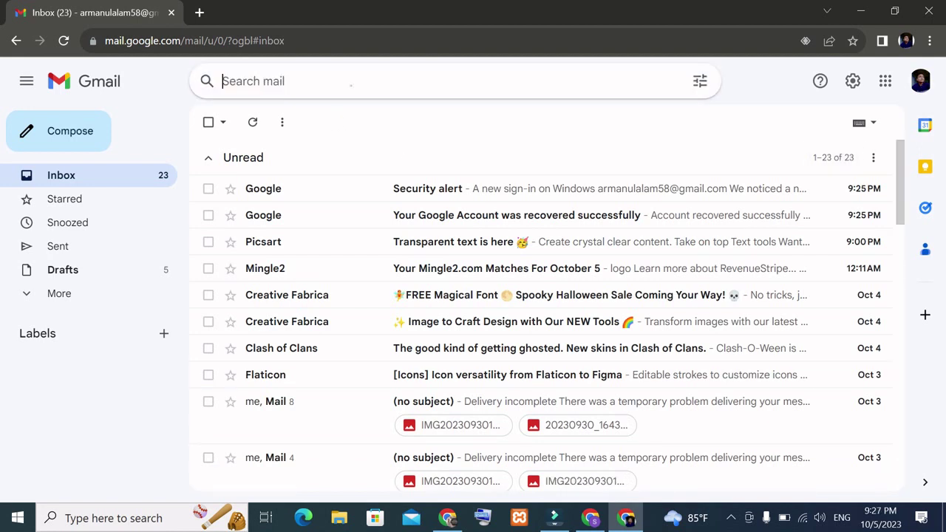
text(fa)
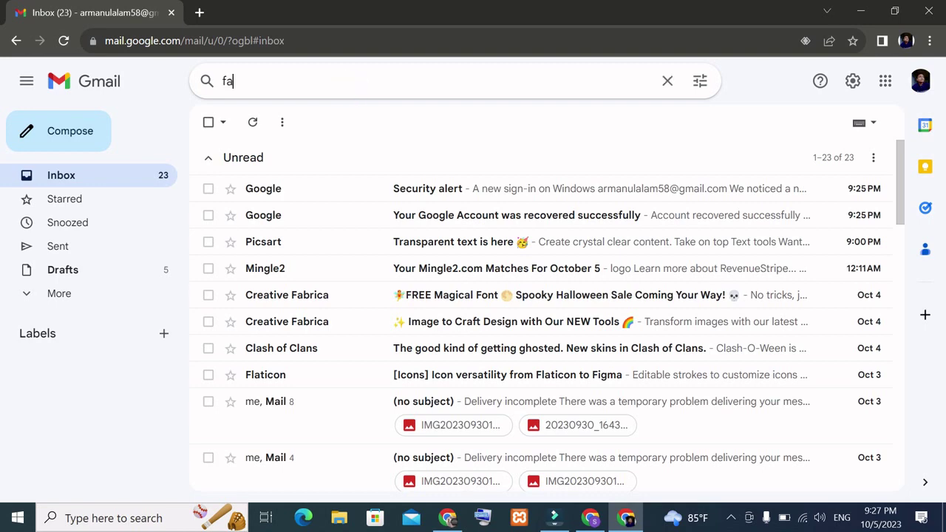
text(c)
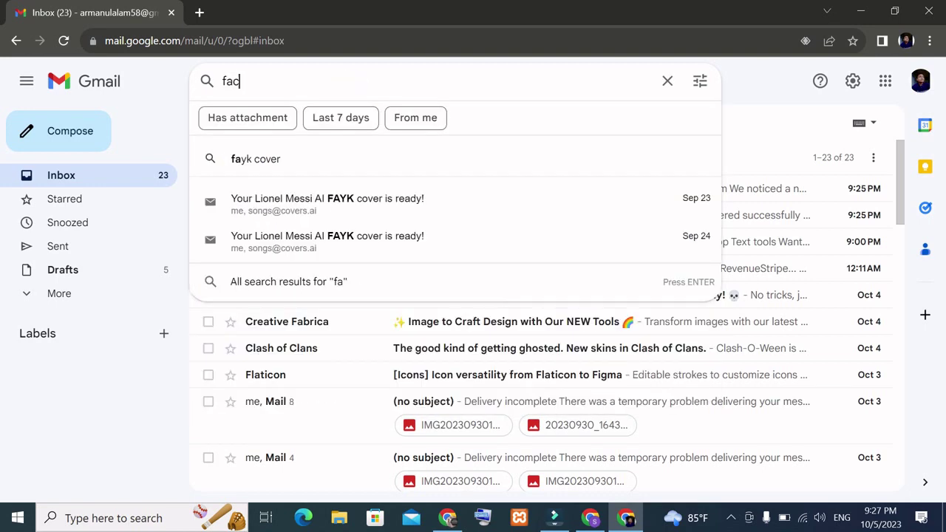
text(boo)
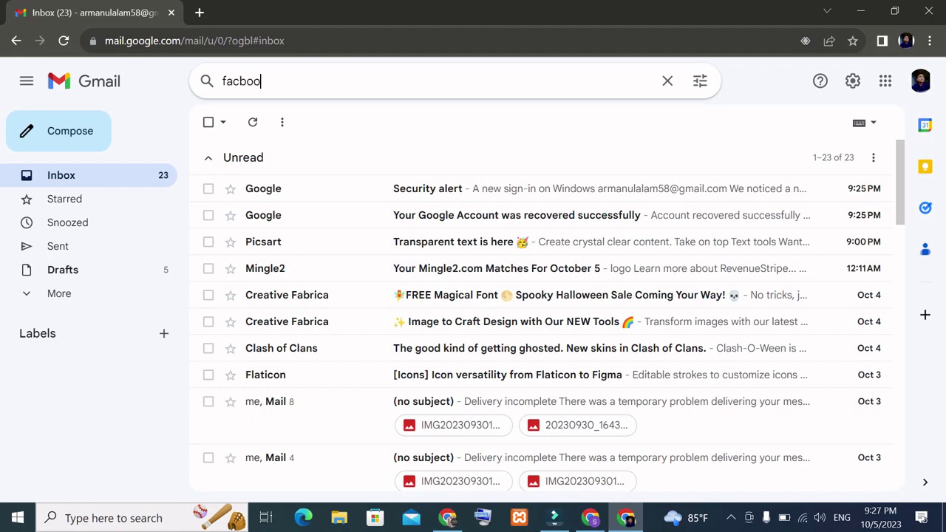
text(k)
key(Return)
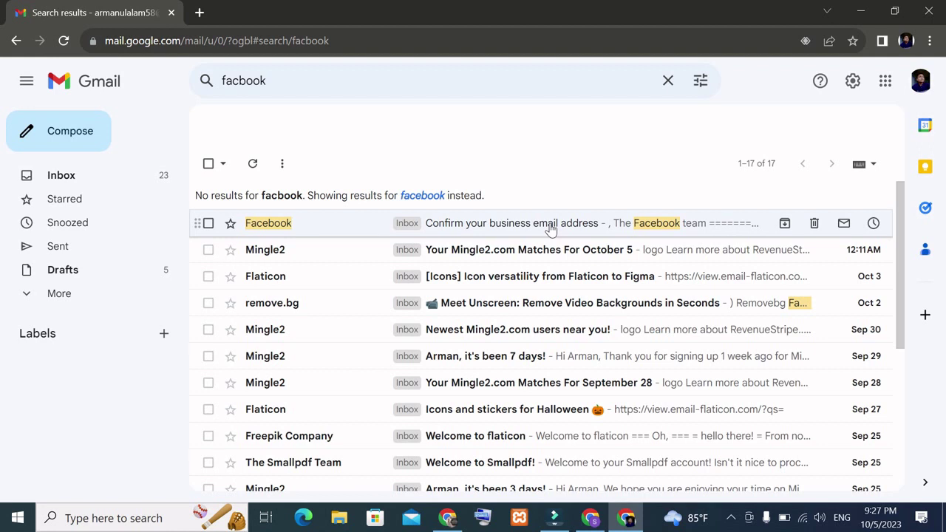
click(550, 229)
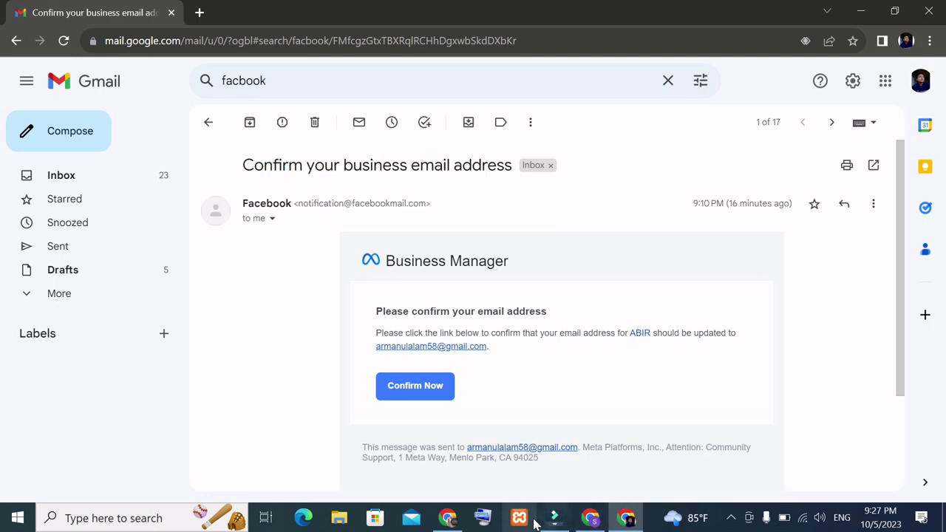
click(444, 519)
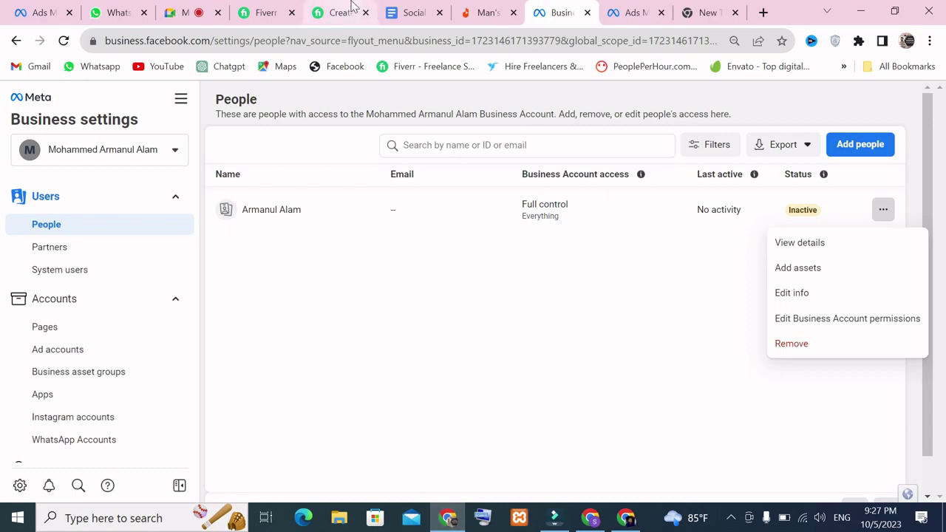
Return to the Fiverr Facebook Business Manager gig and capture its Premium package box with Lightshot.
click(343, 9)
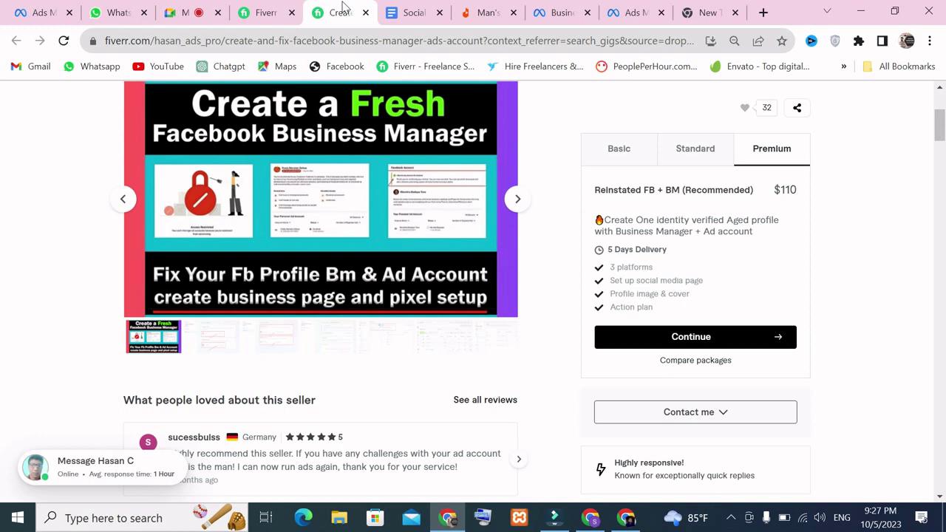
key(Print)
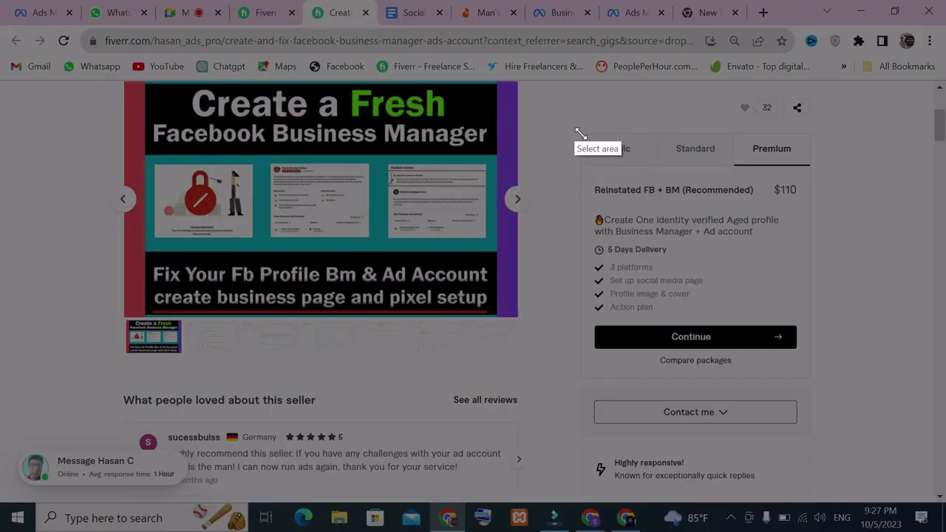
drag(575, 127, 848, 351)
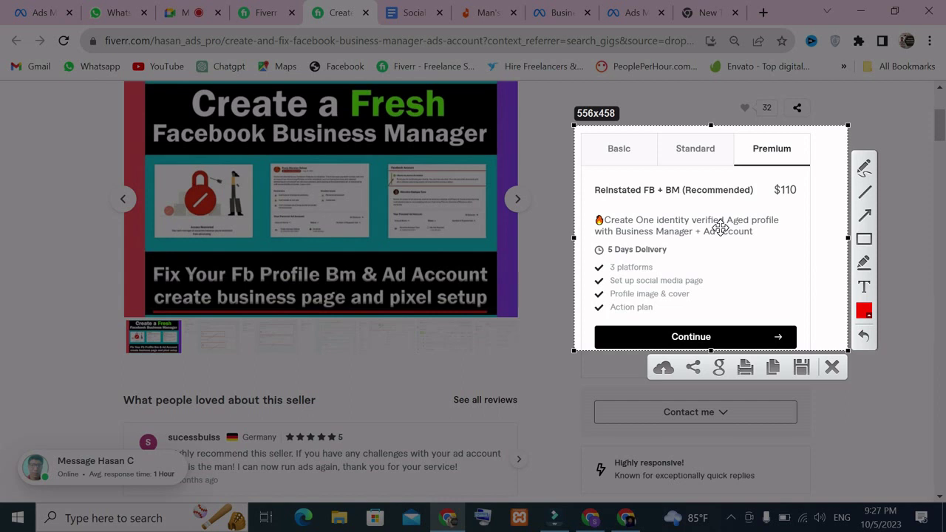
Draw two red arrows at the Premium package description on the capture, then close Lightshot.
click(866, 216)
mouse_move(723, 175)
mouse_down()
mouse_move(698, 240)
mouse_move(708, 210)
mouse_move(695, 225)
mouse_move(692, 216)
mouse_up()
click(781, 272)
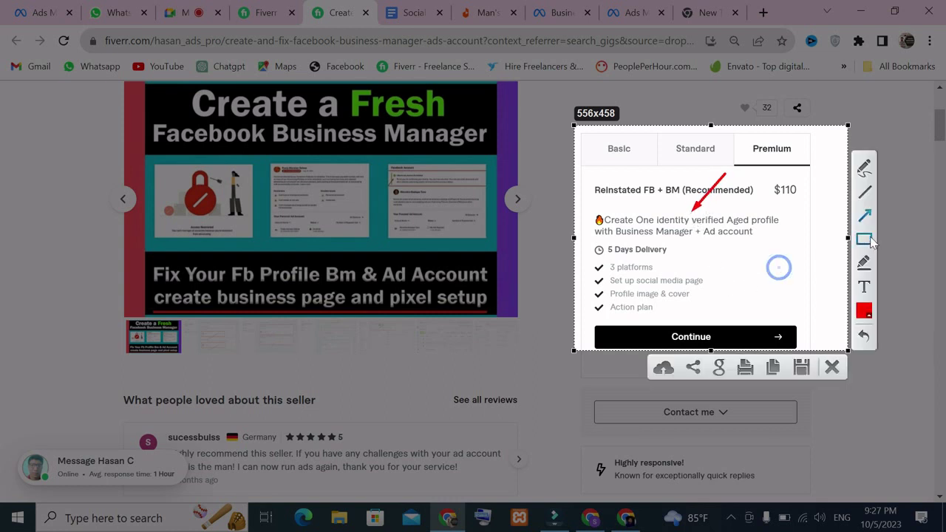
click(865, 193)
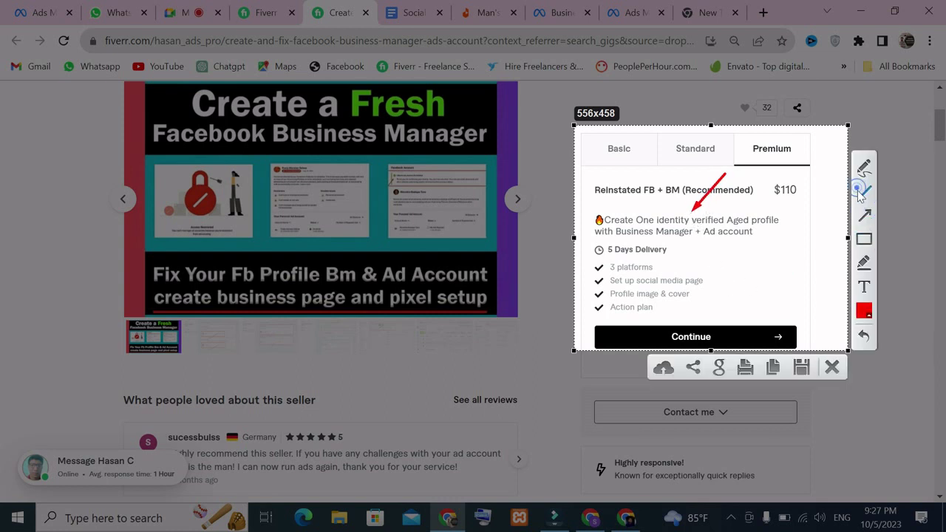
click(866, 216)
drag(681, 248, 645, 242)
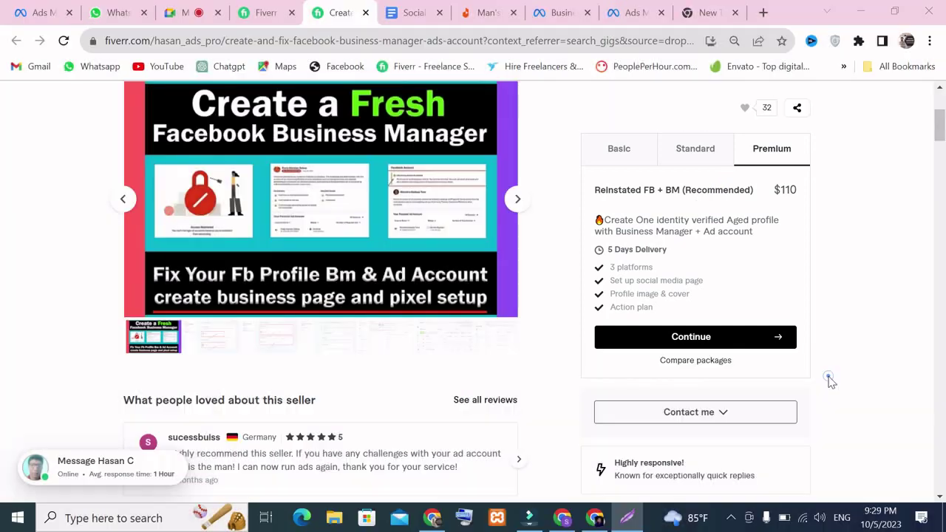
click(833, 367)
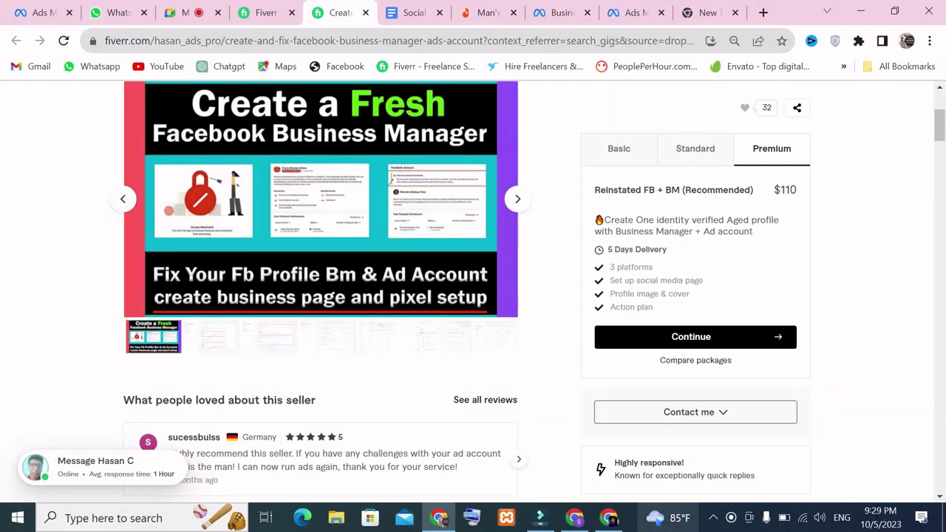
Switch to Gmail and follow the confirmation email's Confirm Now link to the Facebook login.
click(608, 518)
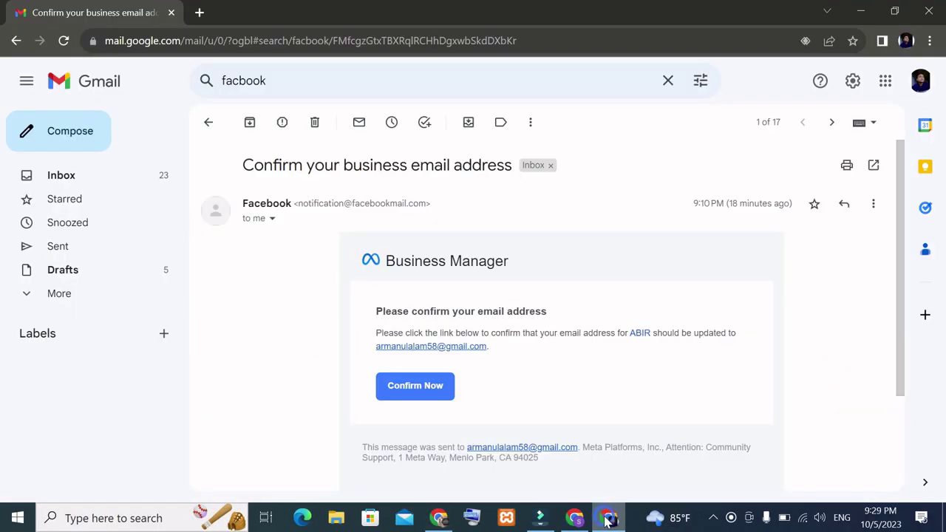
click(432, 393)
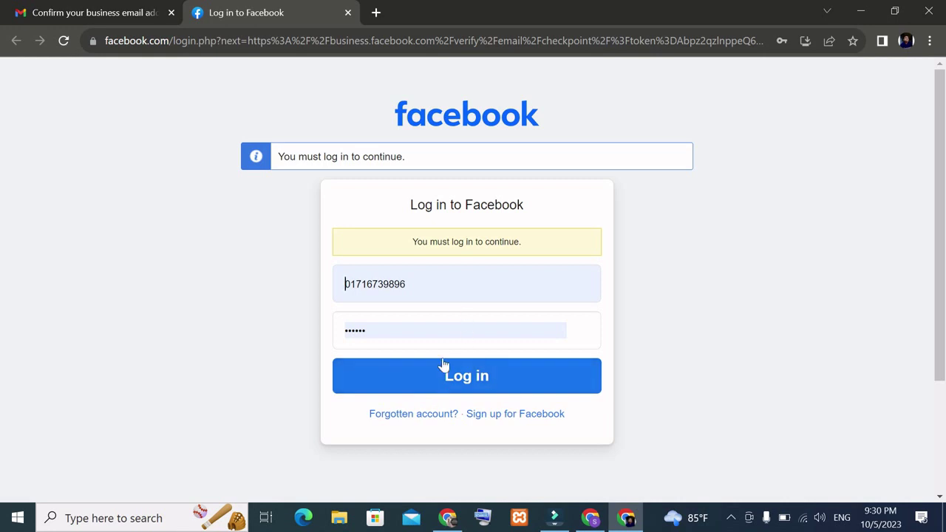
Replace the saved phone number on the Facebook login form with a different number.
click(345, 284)
double_click(419, 284)
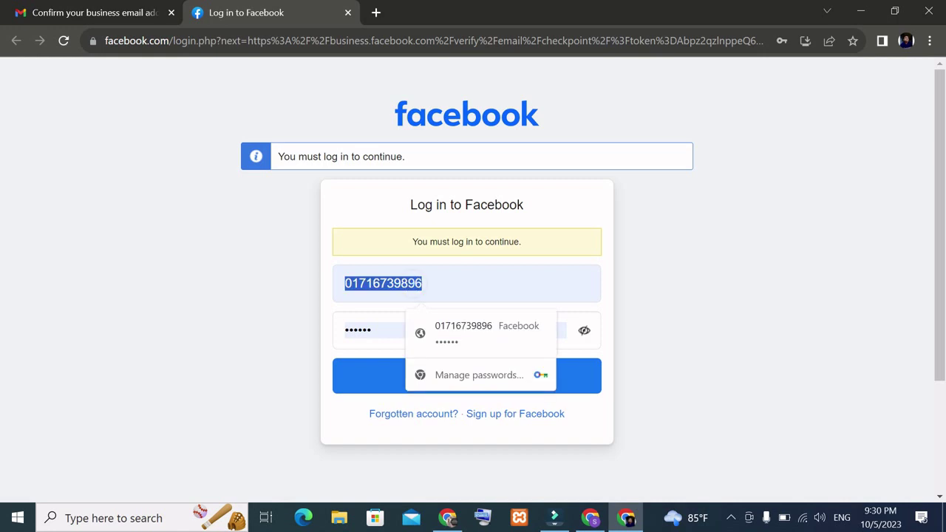
key(BackSpace)
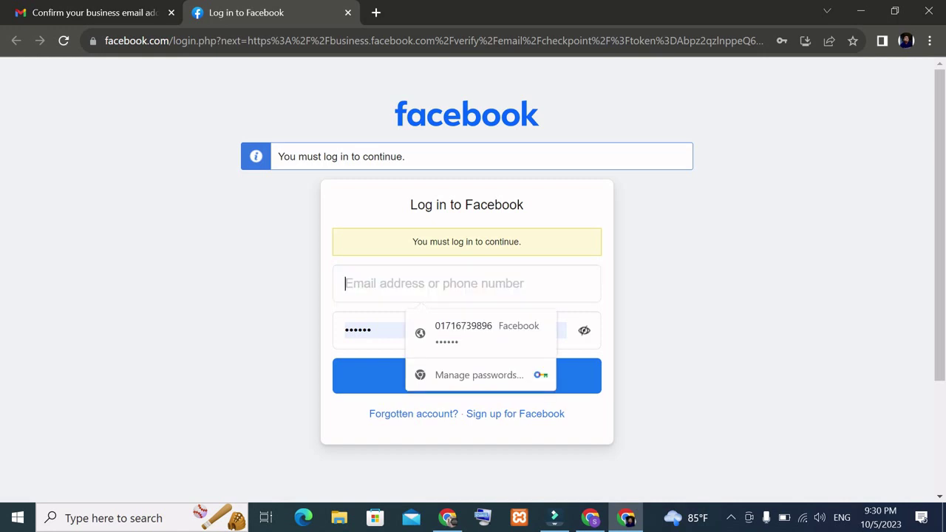
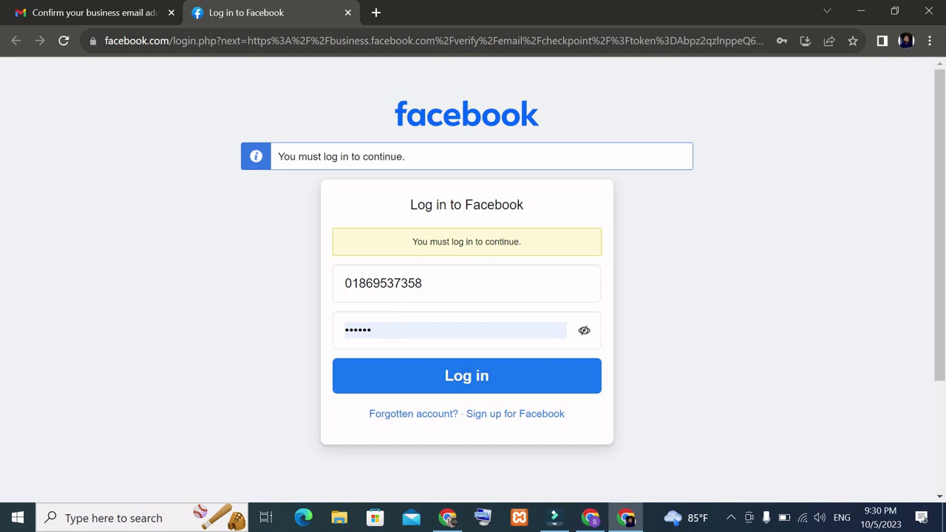
Clear the saved password and type the account password.
double_click(371, 330)
key(BackSpace)
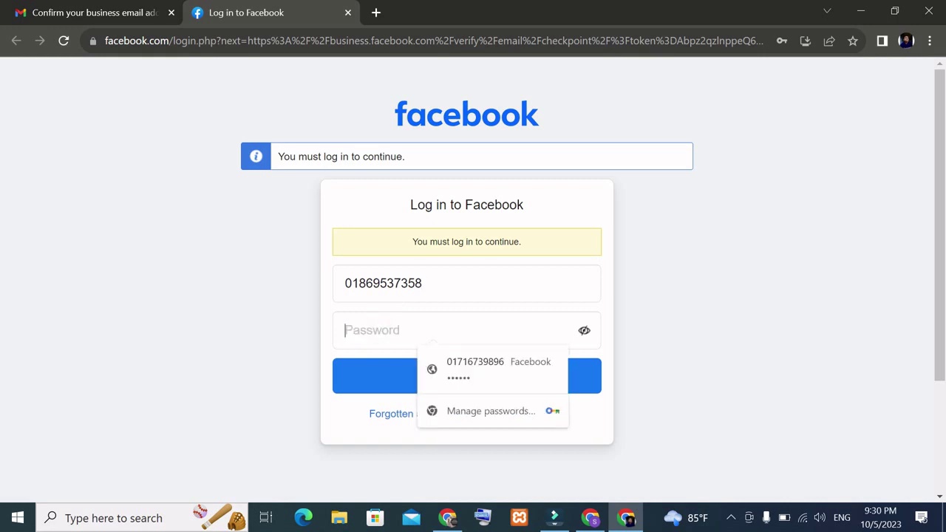
text(•••••••)
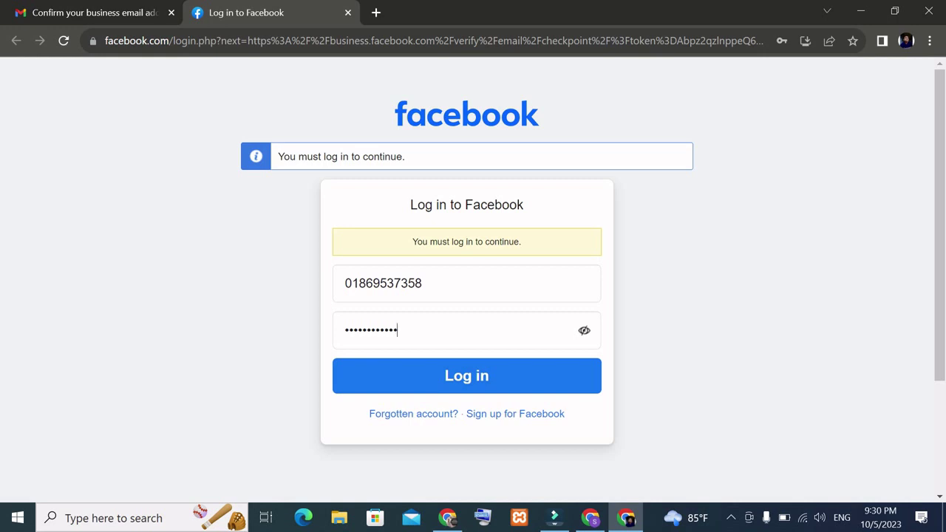
Log in to Facebook and load the ABIR business's People settings page.
click(422, 377)
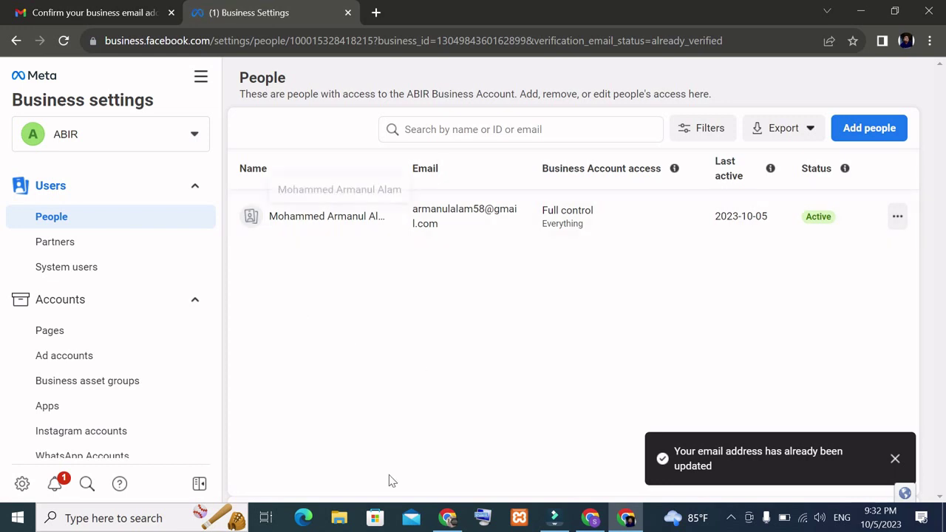
Reload the People page to confirm the member is Active, then close Business Settings.
click(451, 520)
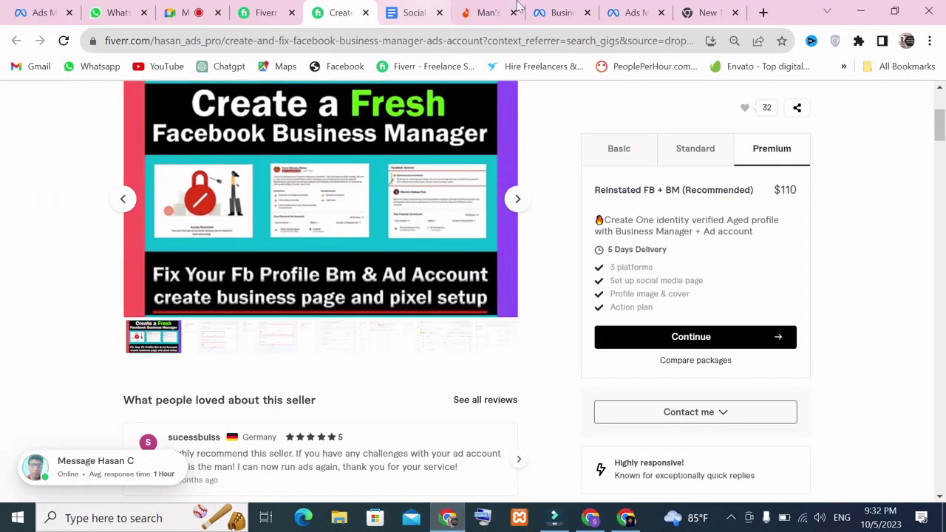
click(633, 13)
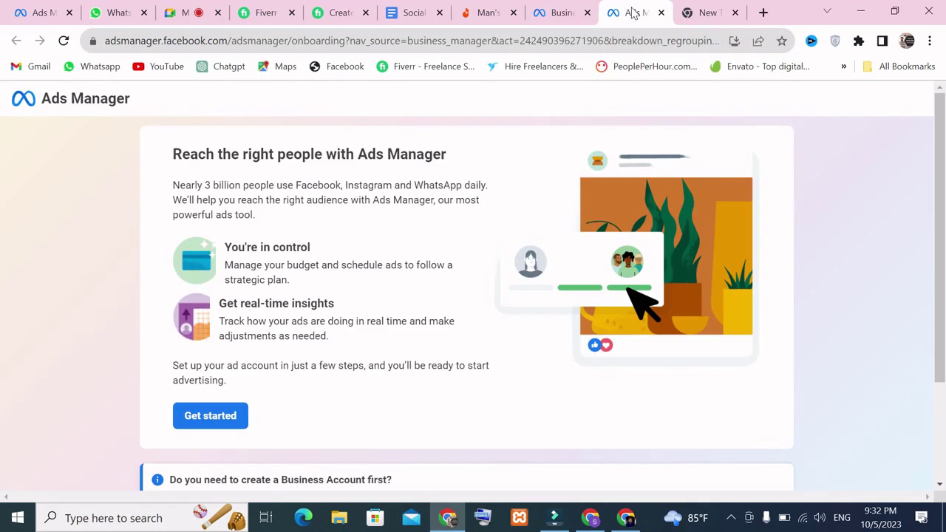
click(555, 13)
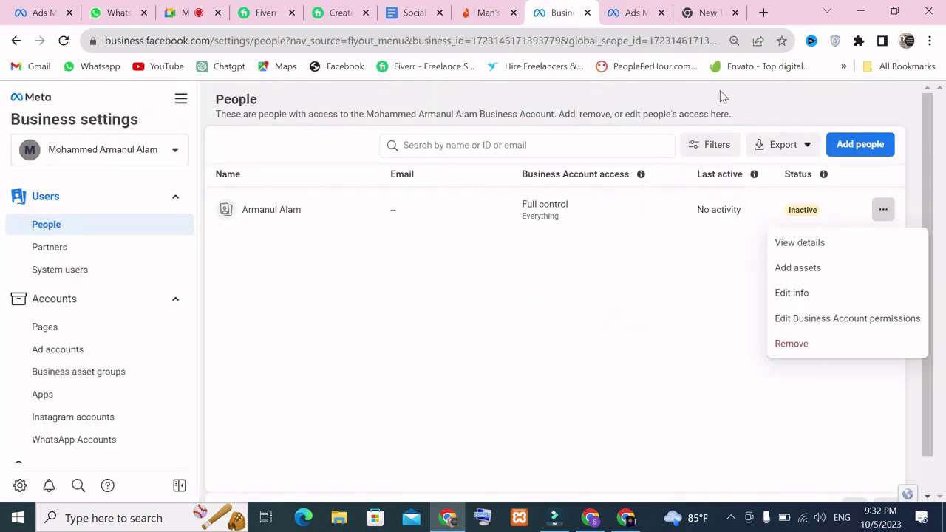
click(714, 316)
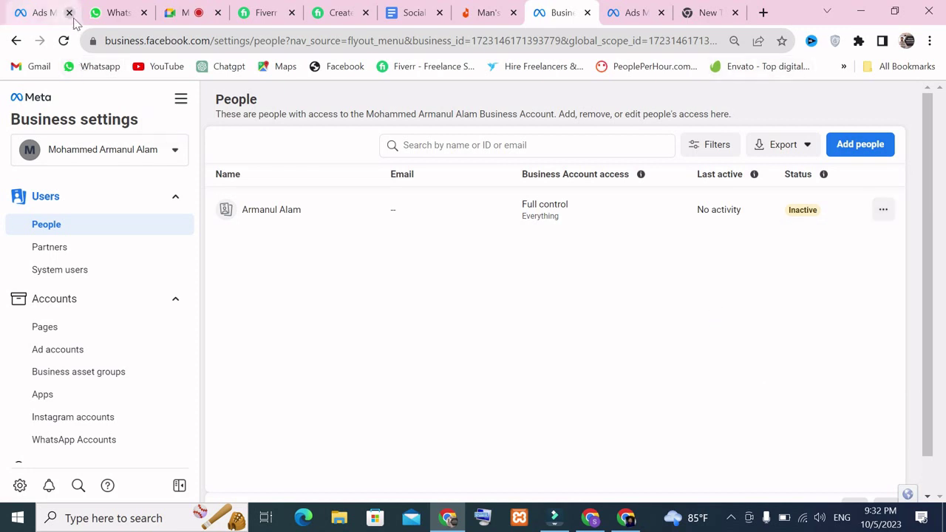
click(63, 42)
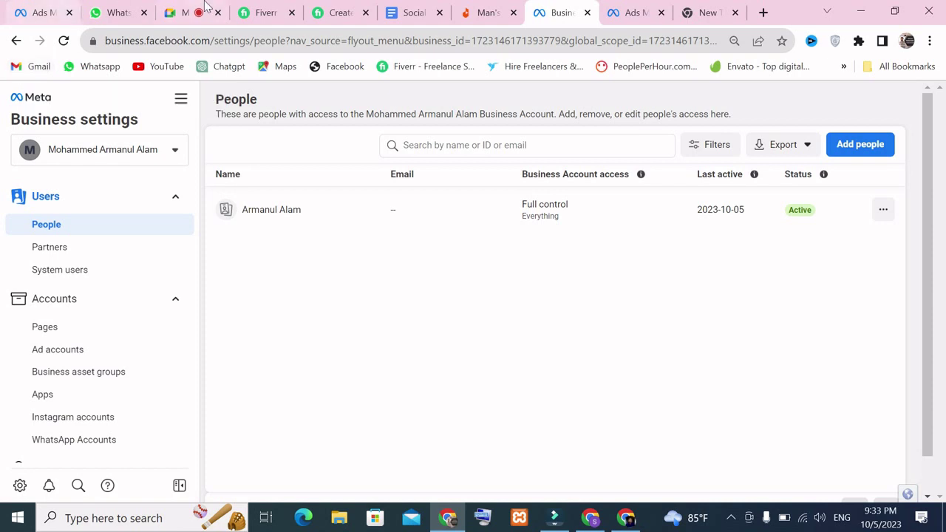
click(589, 14)
Close the Ads Manager tab and load business.facebook.com/select in the new tab.
click(589, 14)
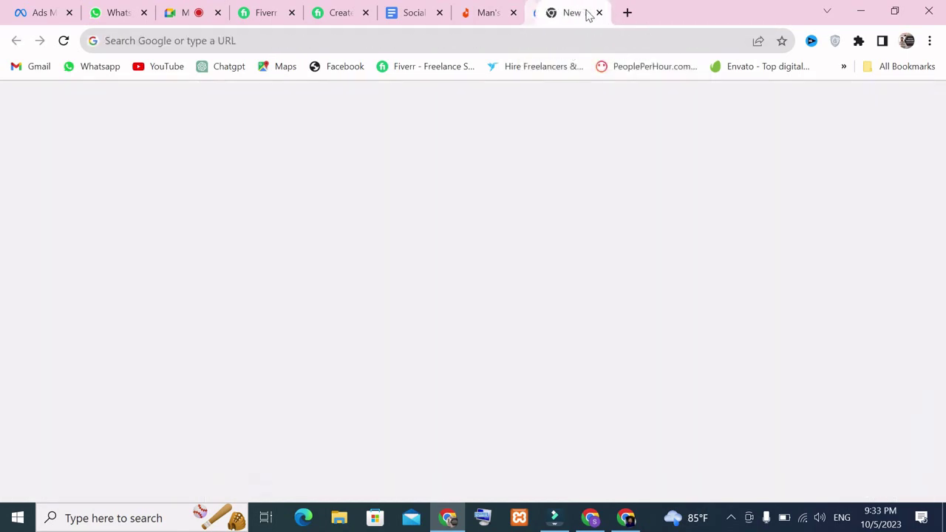
click(397, 40)
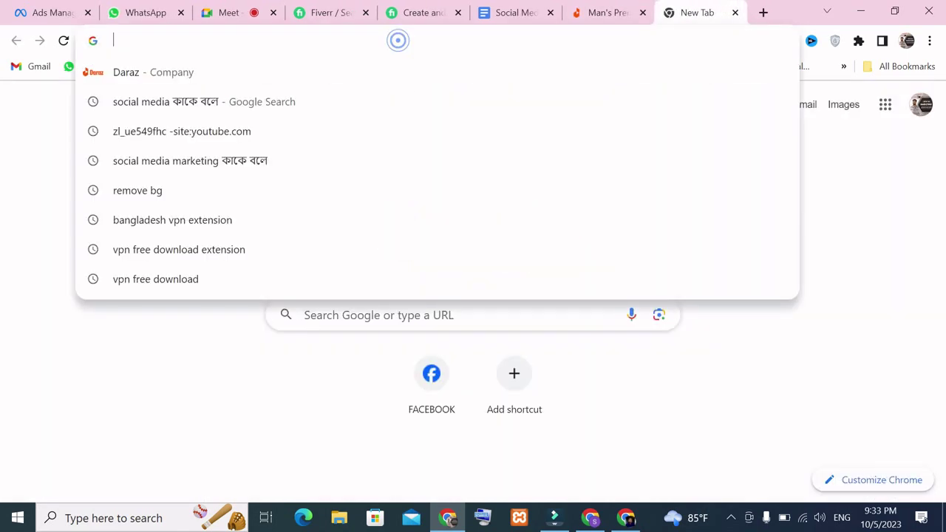
text(b)
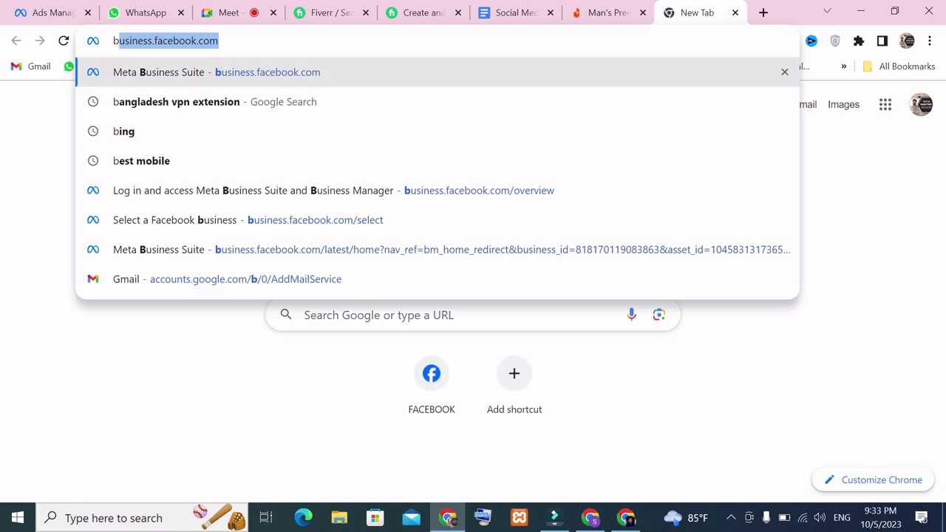
click(289, 41)
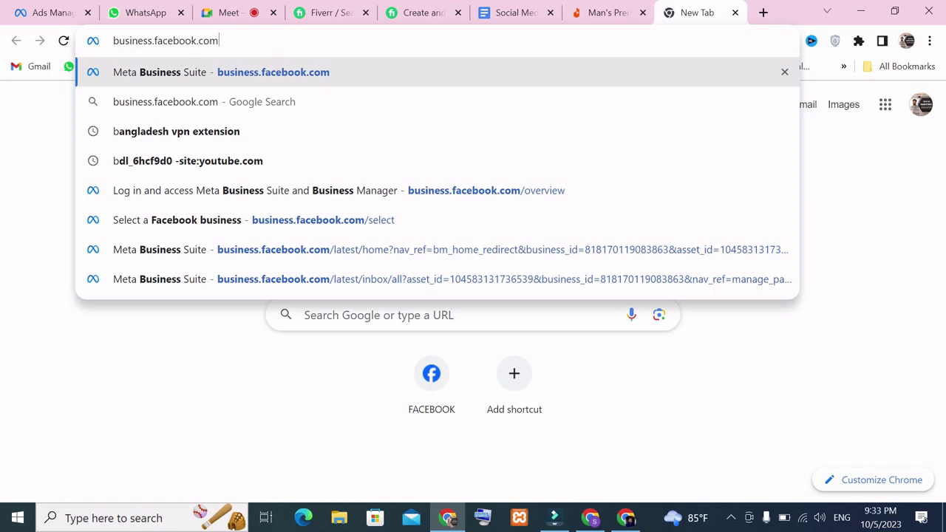
text(/)
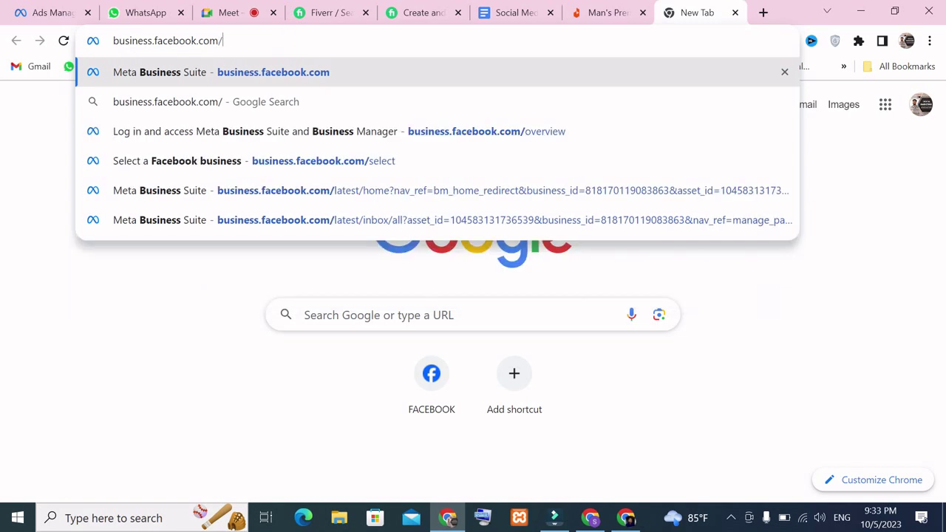
text(se)
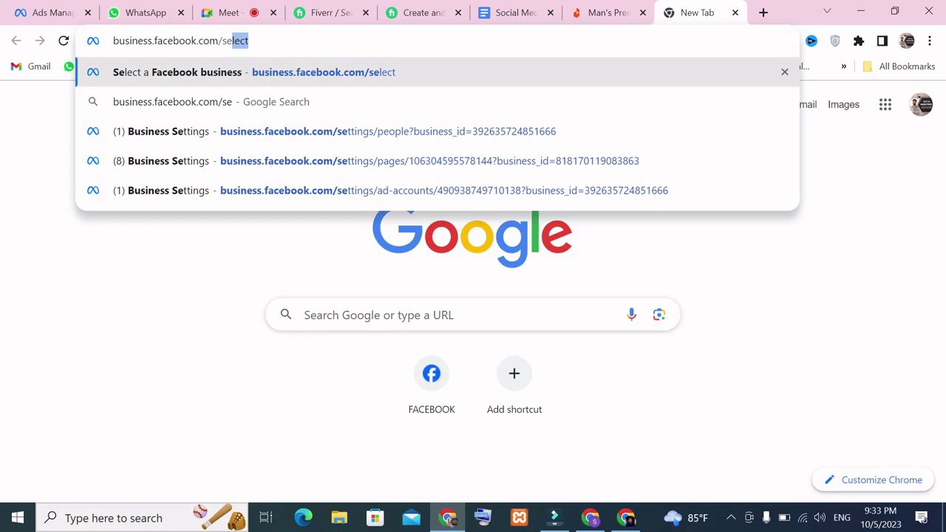
text(lect)
key(Return)
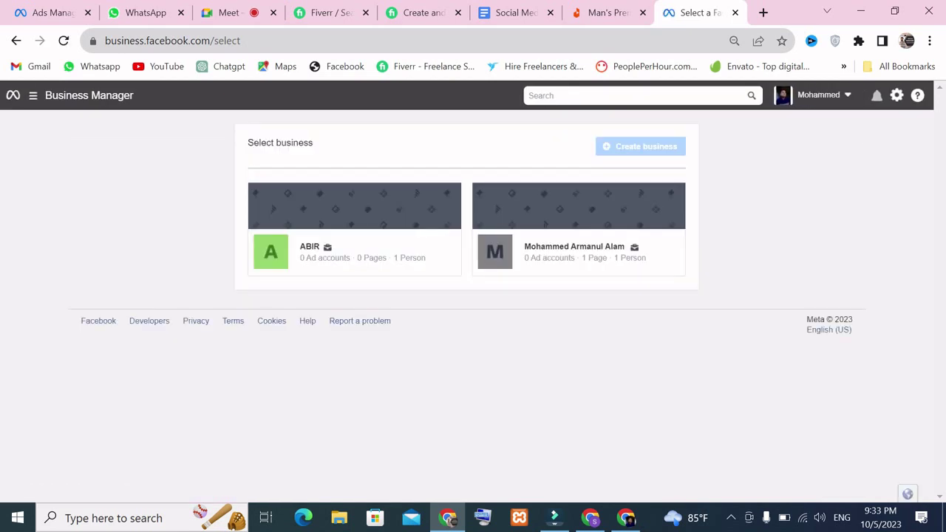
Capture both business cards in Lightshot with red arrows, then open the second business.
key(Print)
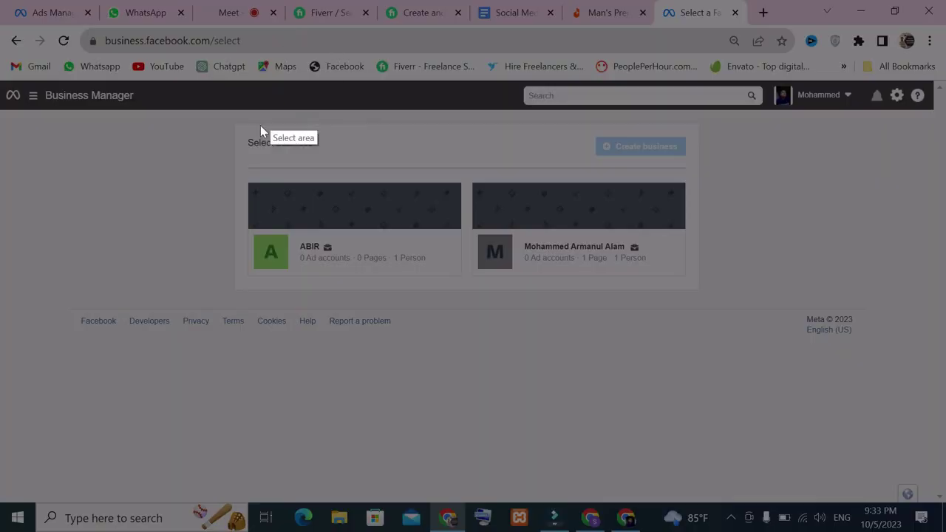
drag(210, 128, 761, 341)
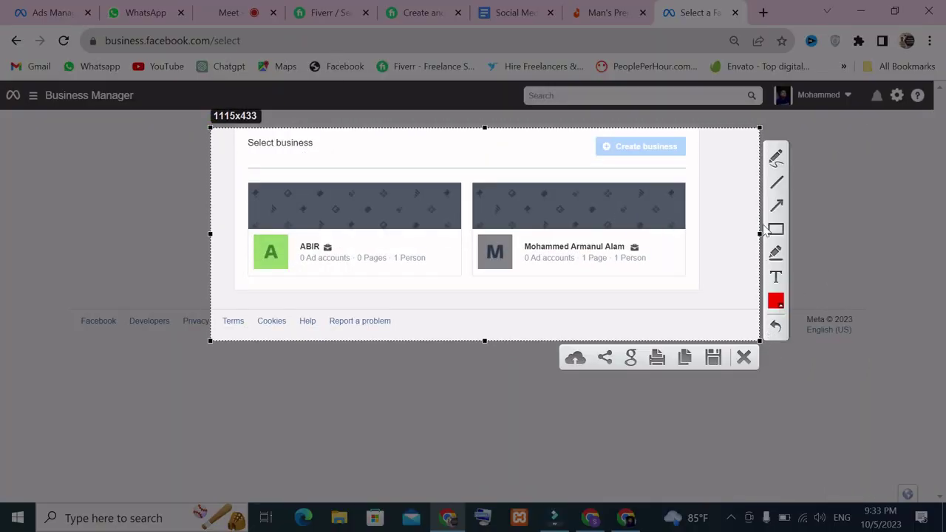
click(784, 209)
drag(628, 232, 555, 243)
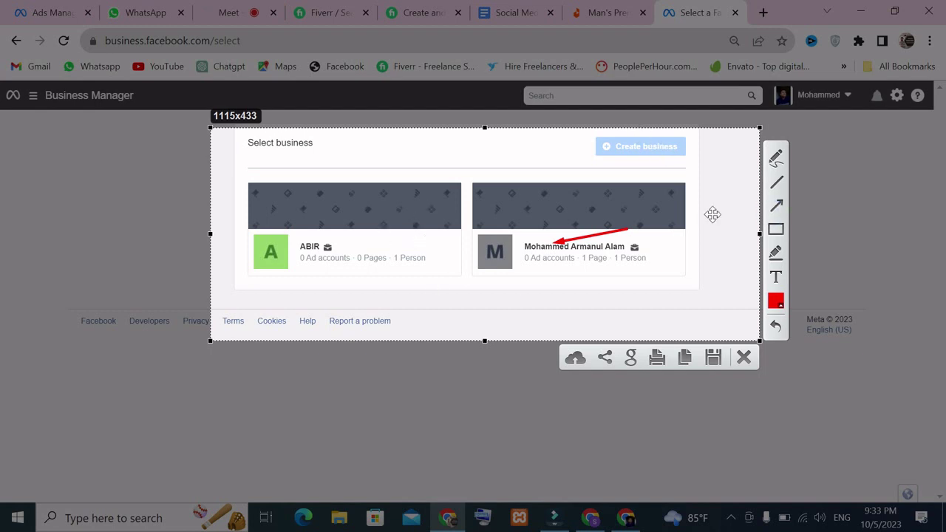
click(778, 204)
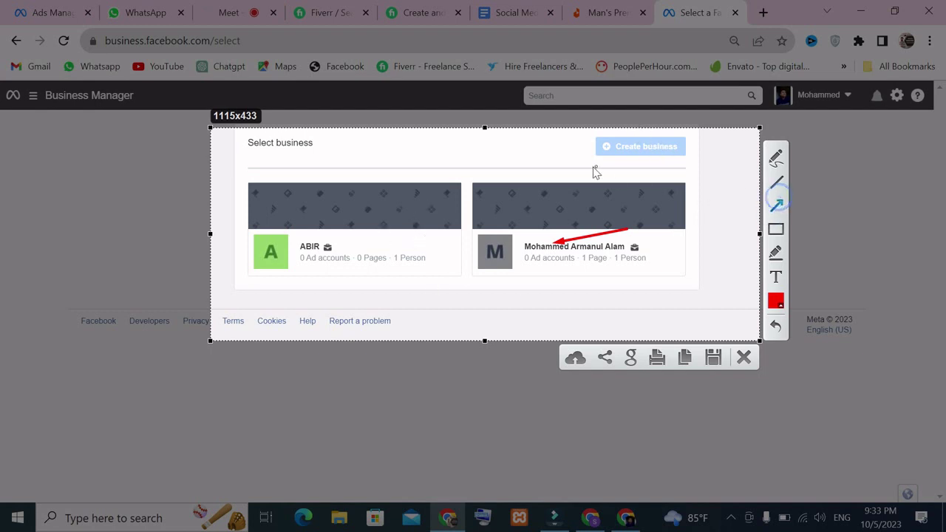
mouse_move(418, 212)
mouse_down()
mouse_move(402, 238)
mouse_move(369, 249)
mouse_up()
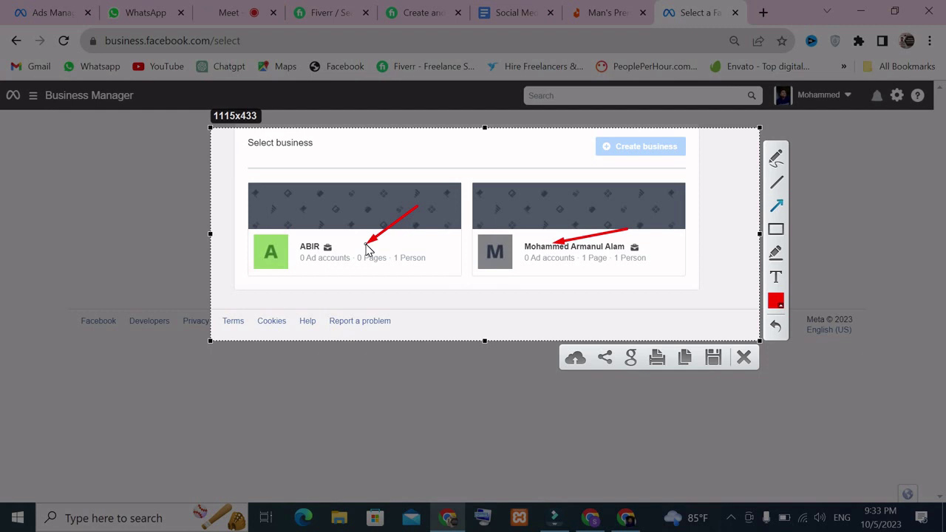
click(744, 358)
click(575, 247)
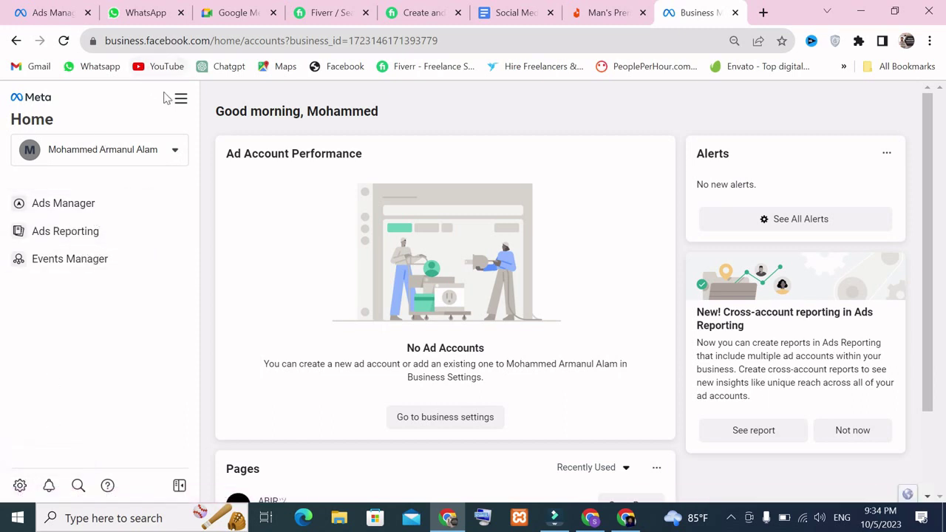
key(super+shift+s)
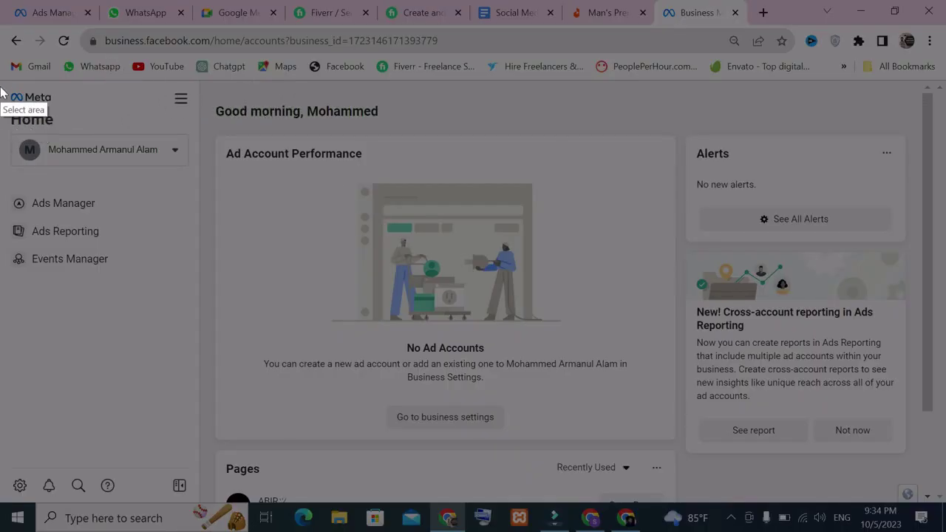
mouse_move(0, 88)
mouse_down()
mouse_move(261, 232)
mouse_move(248, 367)
mouse_move(235, 399)
mouse_up()
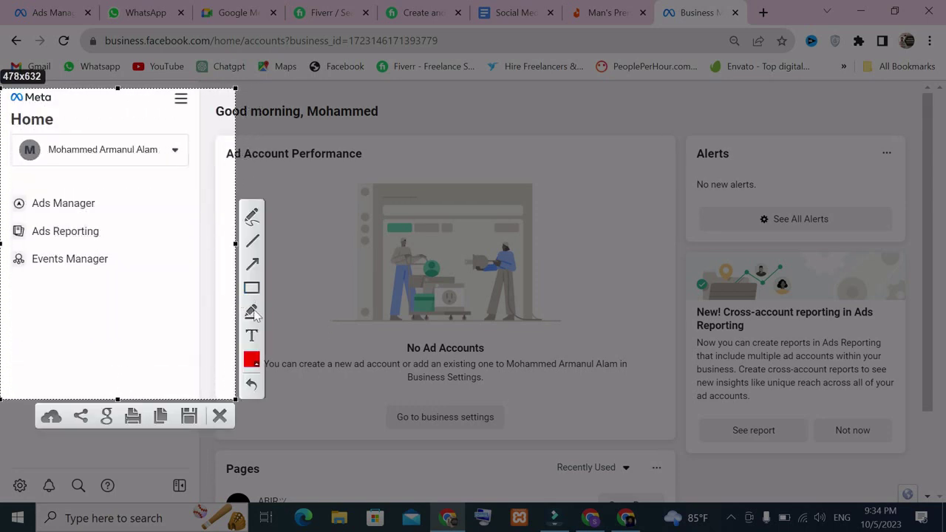
click(253, 264)
mouse_move(147, 105)
mouse_down()
mouse_move(186, 111)
mouse_move(169, 104)
mouse_up()
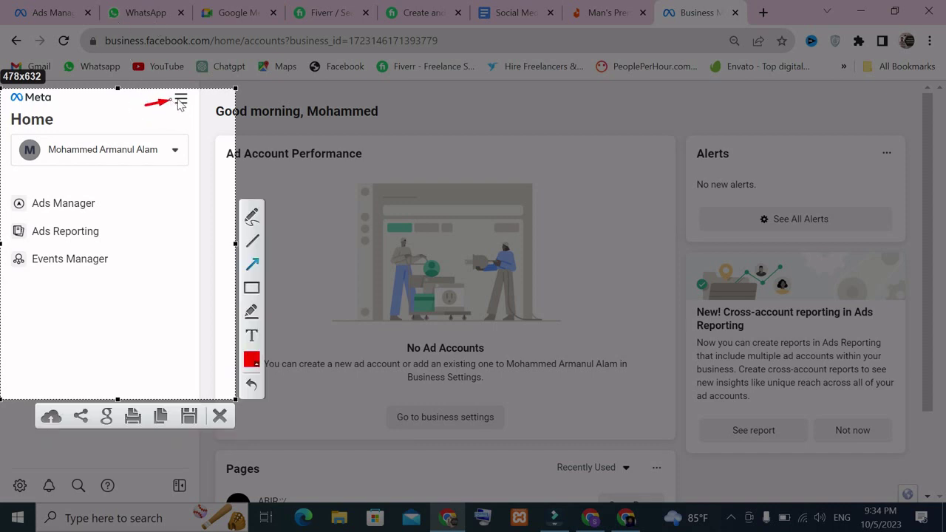
click(219, 420)
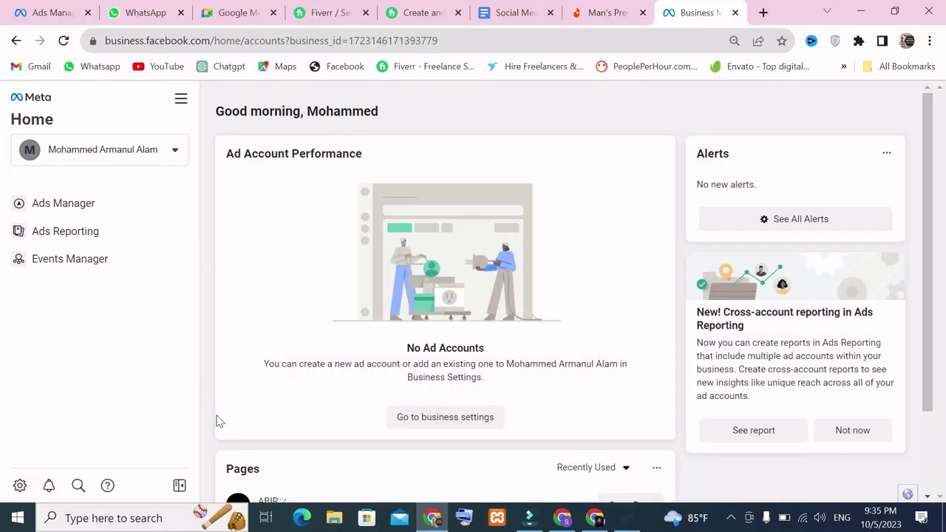
Go to Business settings through the All tools menu of the second business.
click(178, 103)
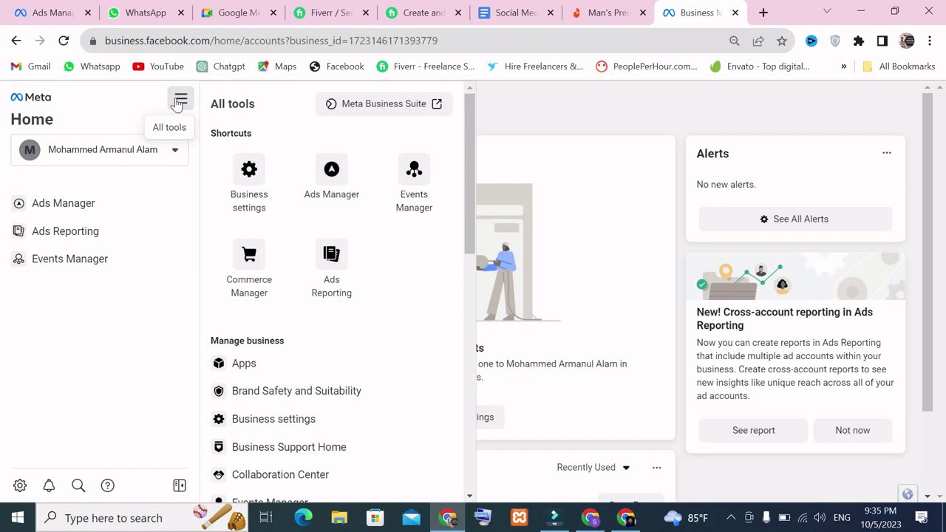
click(250, 189)
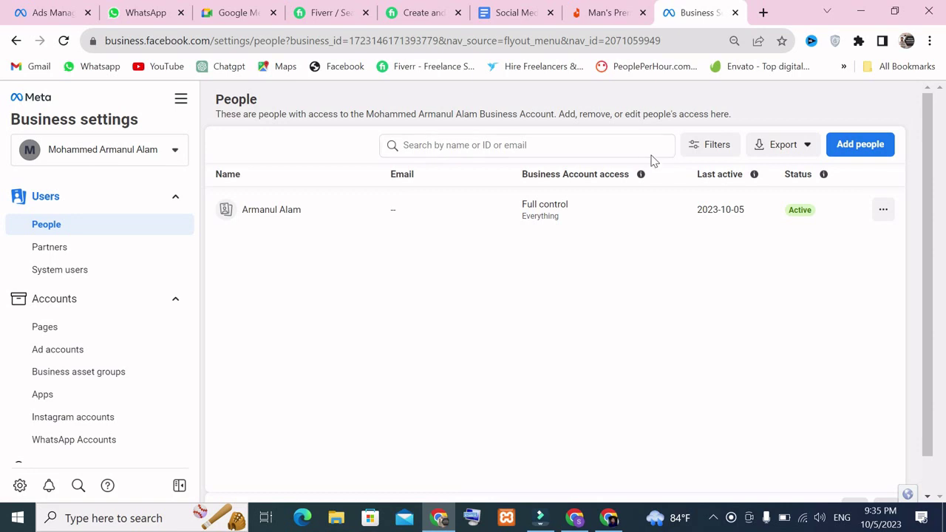
Start a new invite and add the invitee's Gmail address as a recipient.
click(850, 147)
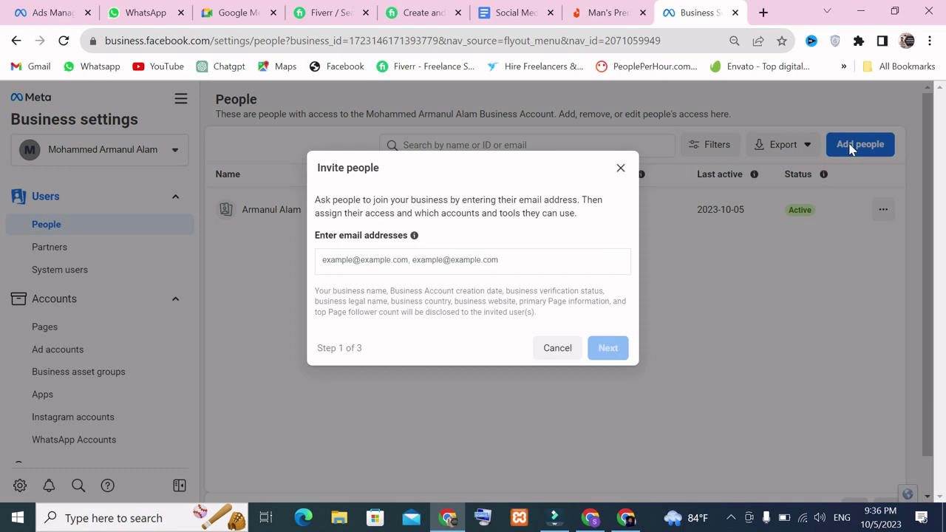
click(579, 266)
click(540, 264)
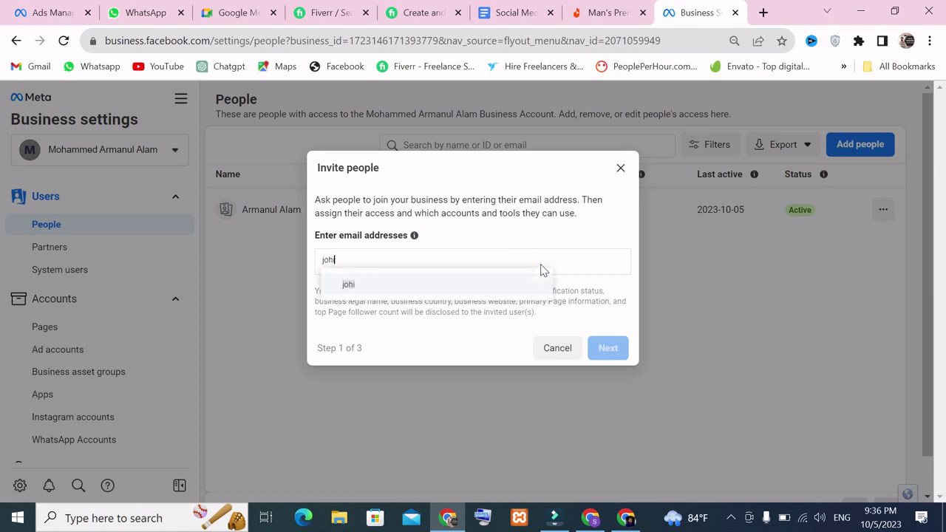
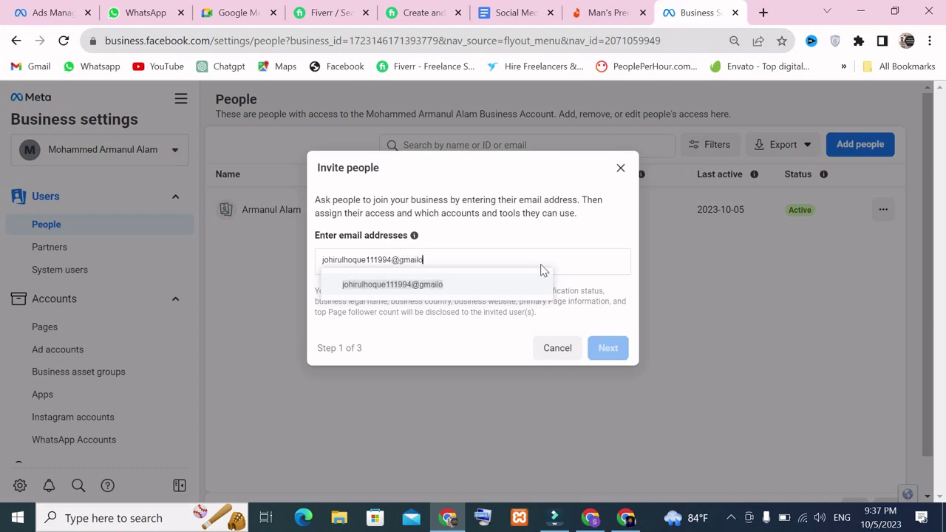
triple_click(448, 258)
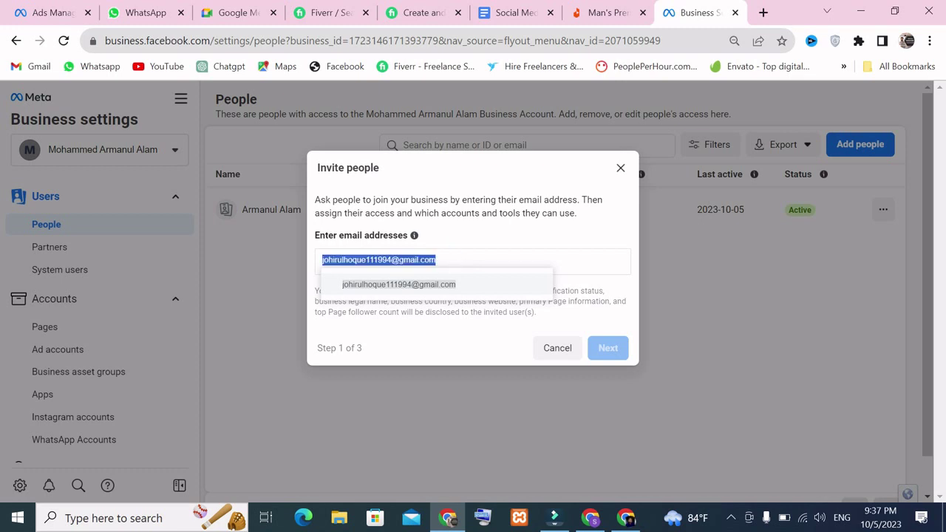
click(477, 288)
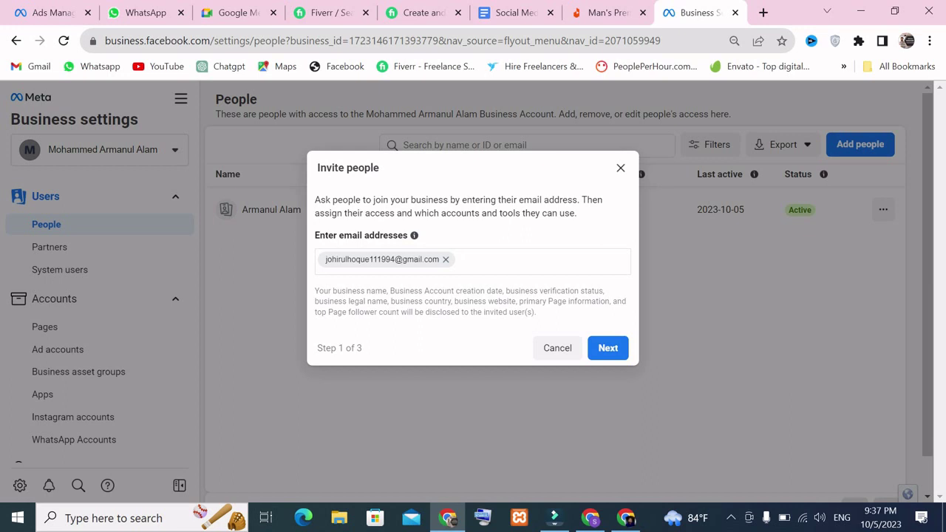
Set Apps and integrations to View and manage and Everything to Manage.
click(610, 345)
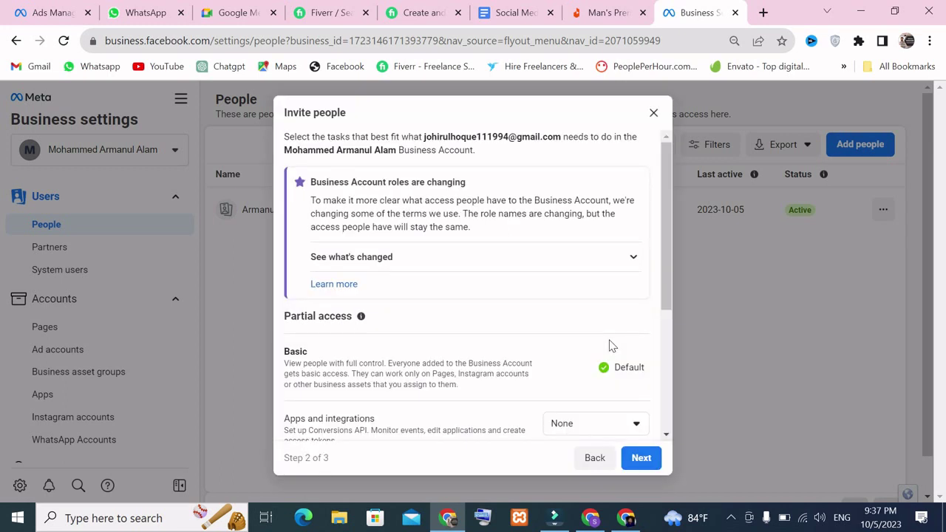
click(666, 324)
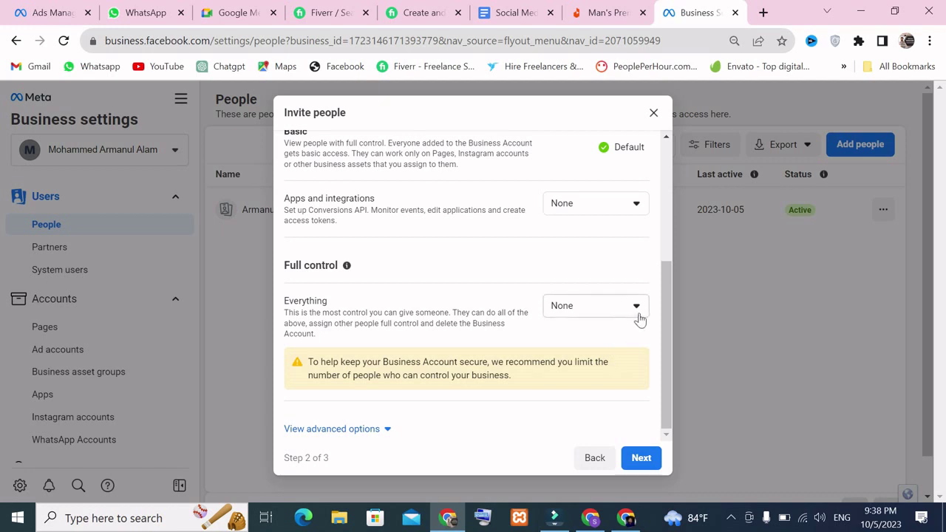
click(625, 210)
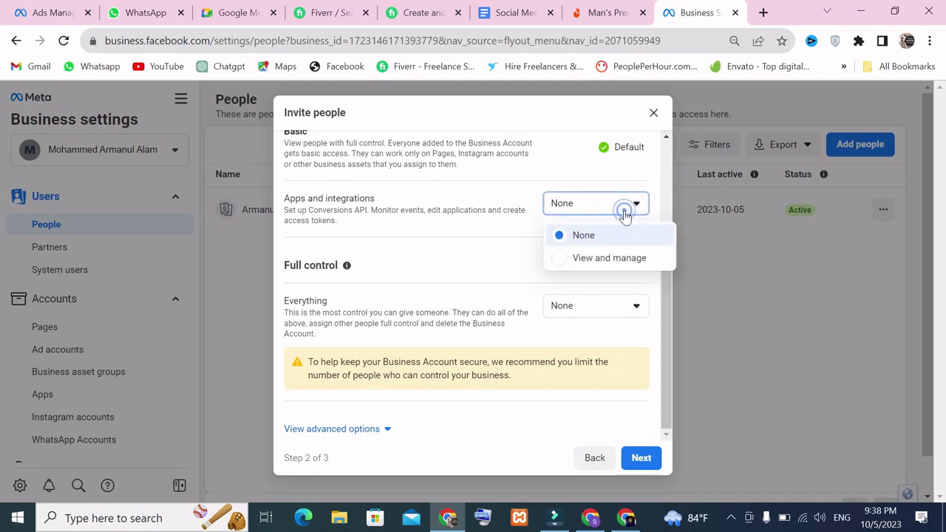
click(596, 259)
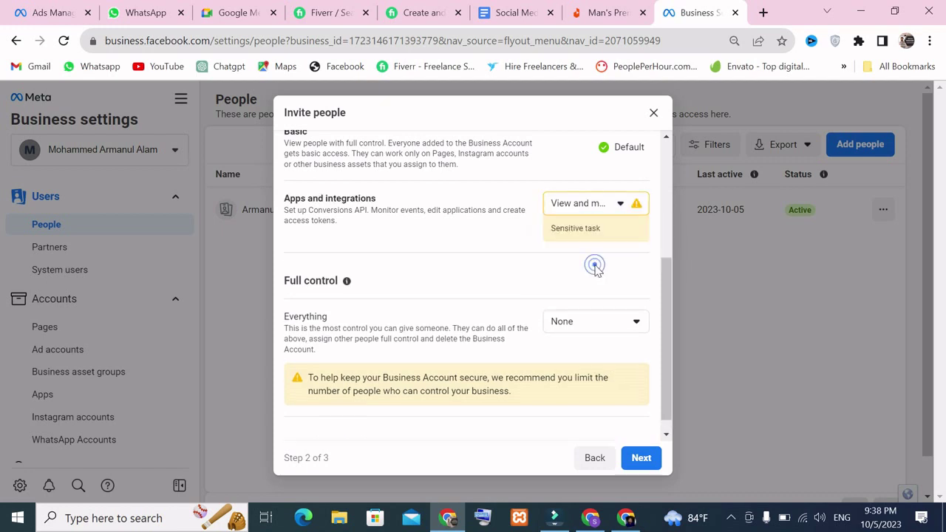
click(616, 328)
click(587, 379)
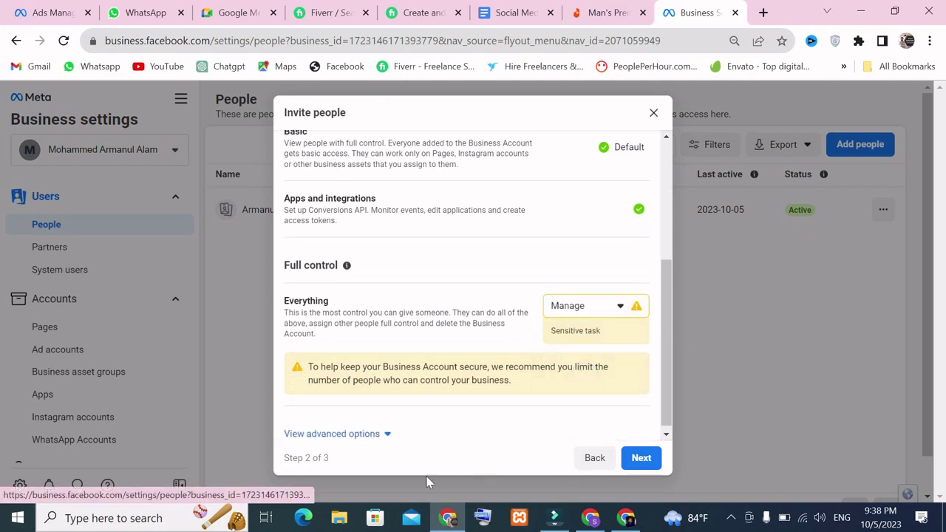
Show the advanced access options and give Finance Manage access.
click(385, 436)
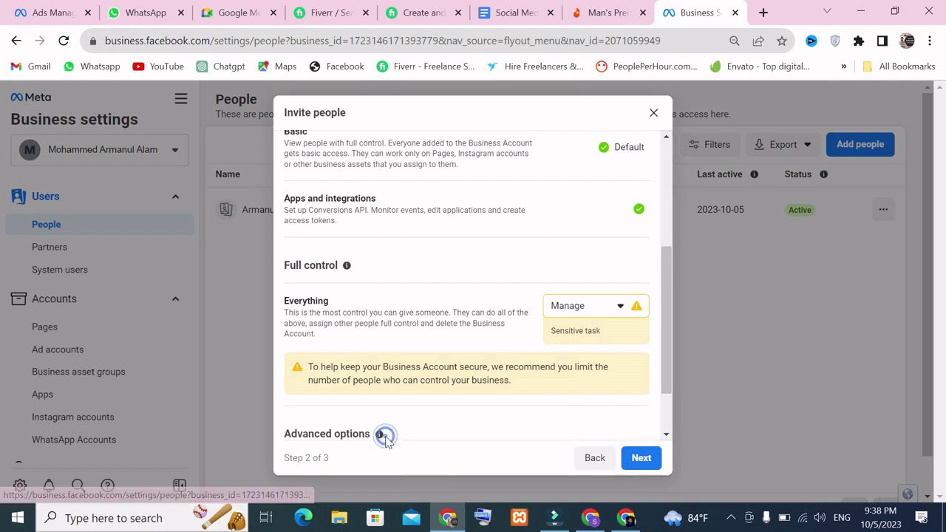
click(380, 434)
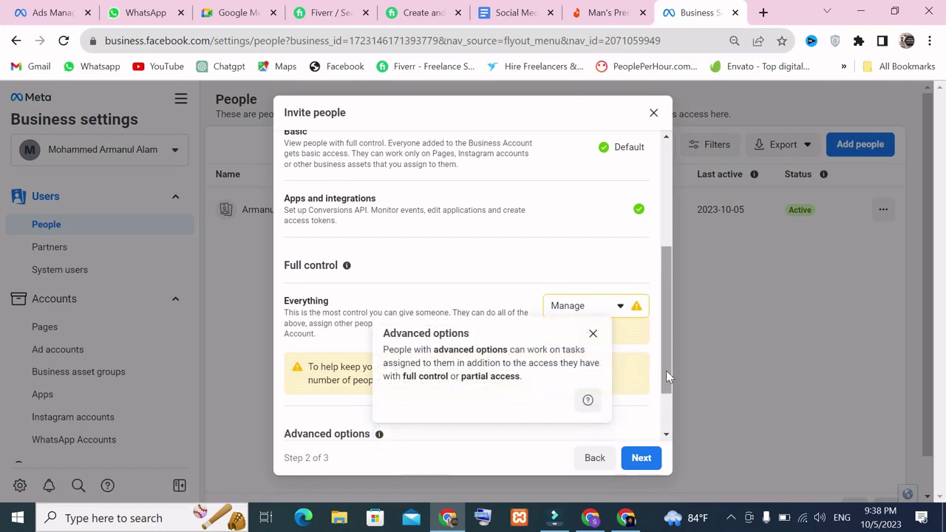
right_click(640, 477)
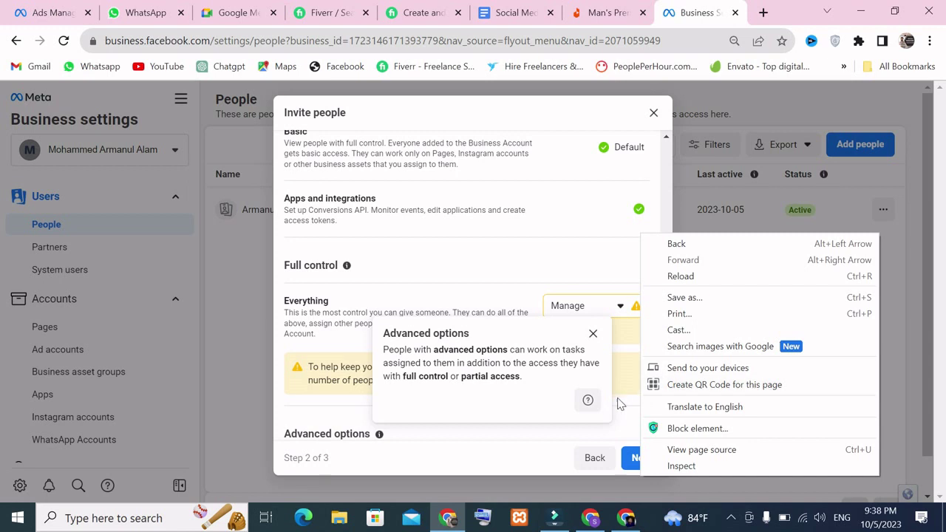
click(640, 397)
click(636, 395)
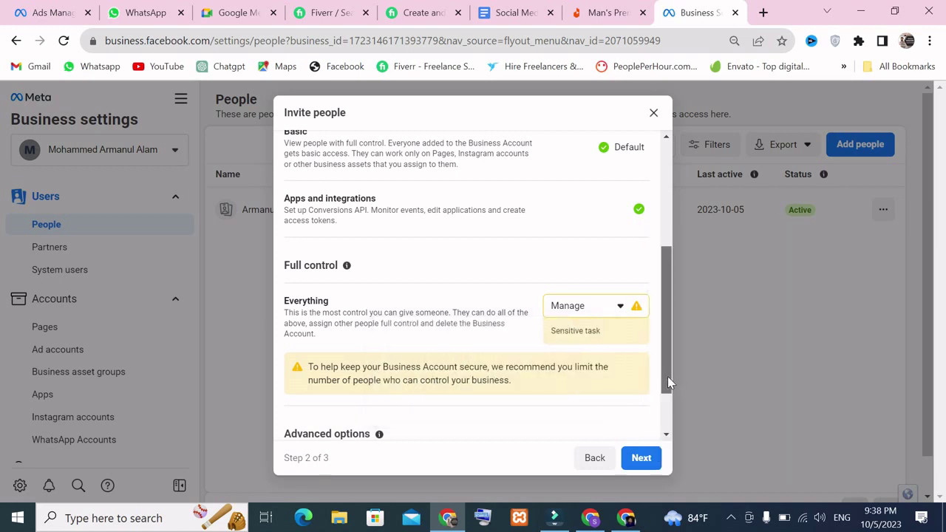
click(668, 376)
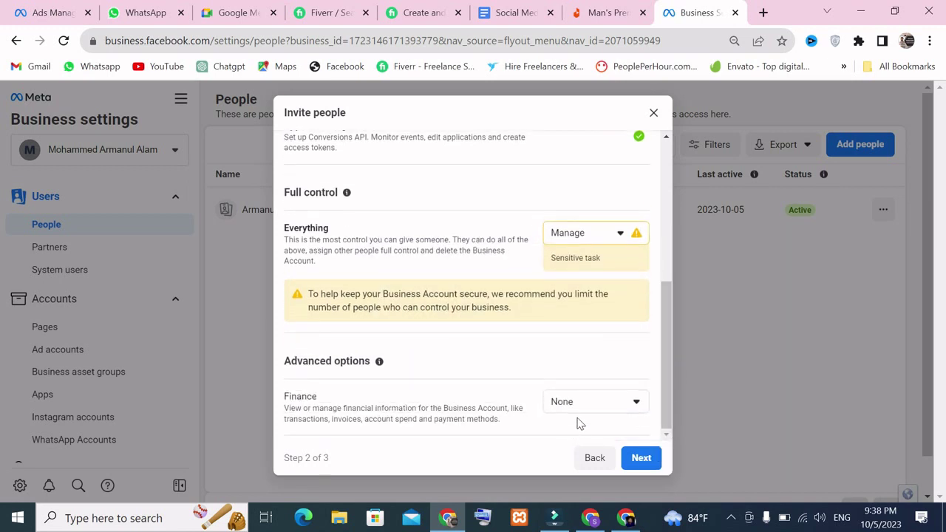
click(640, 402)
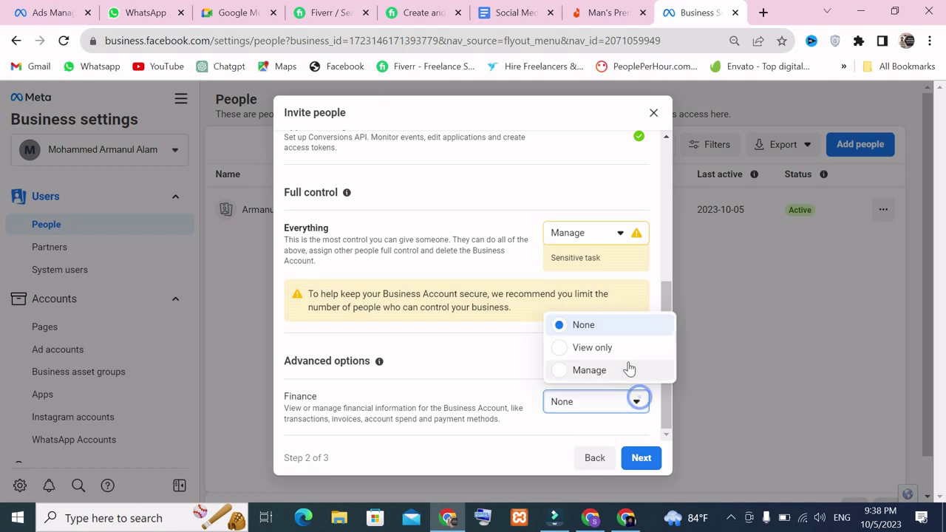
click(615, 372)
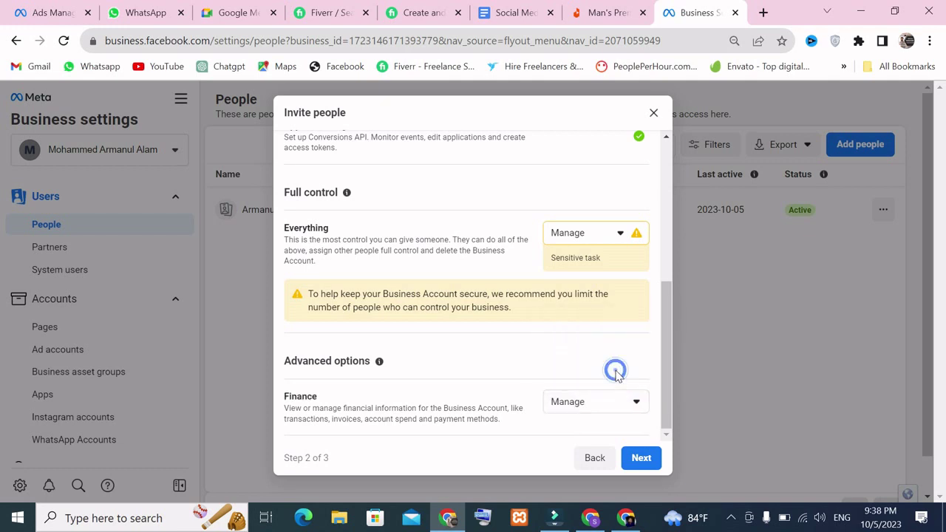
click(632, 459)
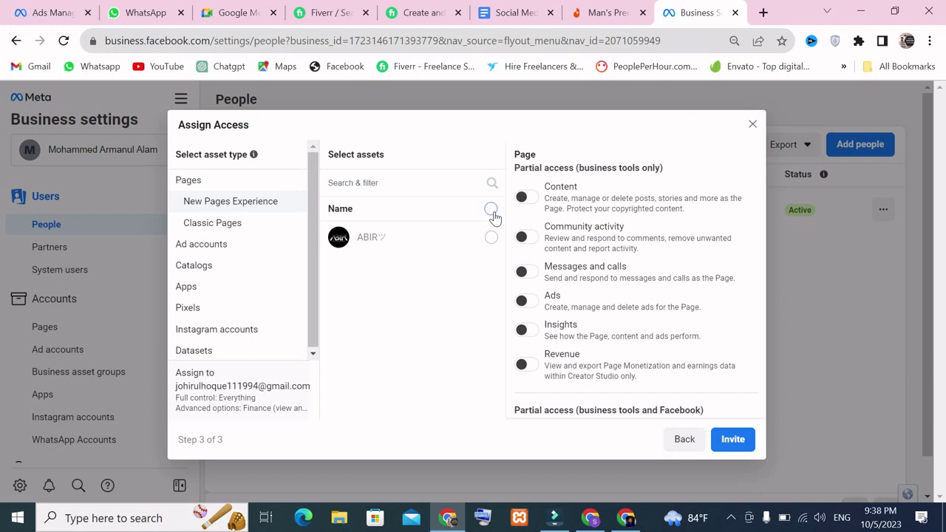
Select the ABIR Page as the shared asset, toggling Everything and Revenue on then off.
click(491, 208)
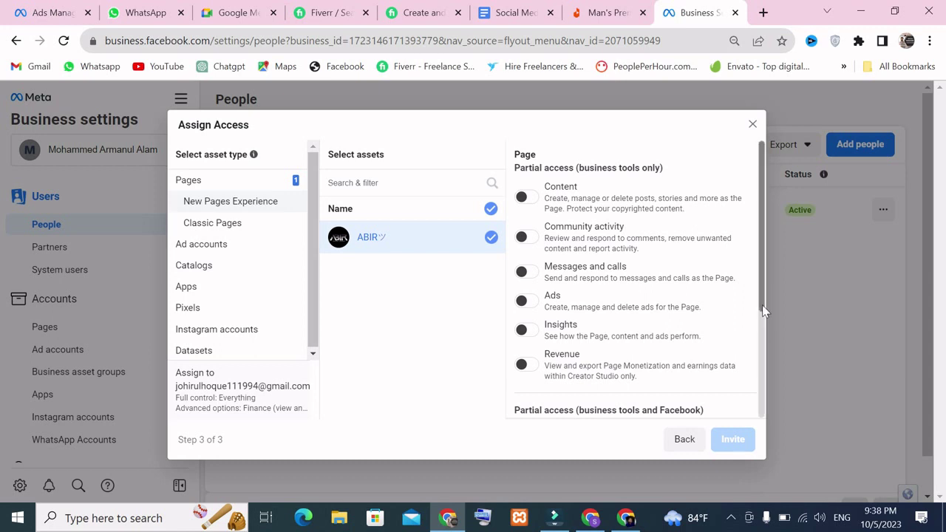
drag(762, 305, 763, 394)
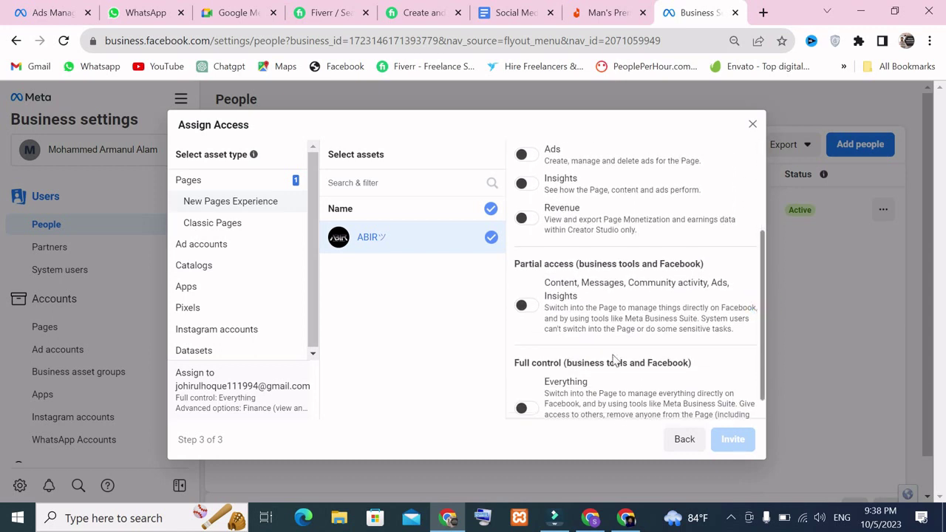
click(523, 407)
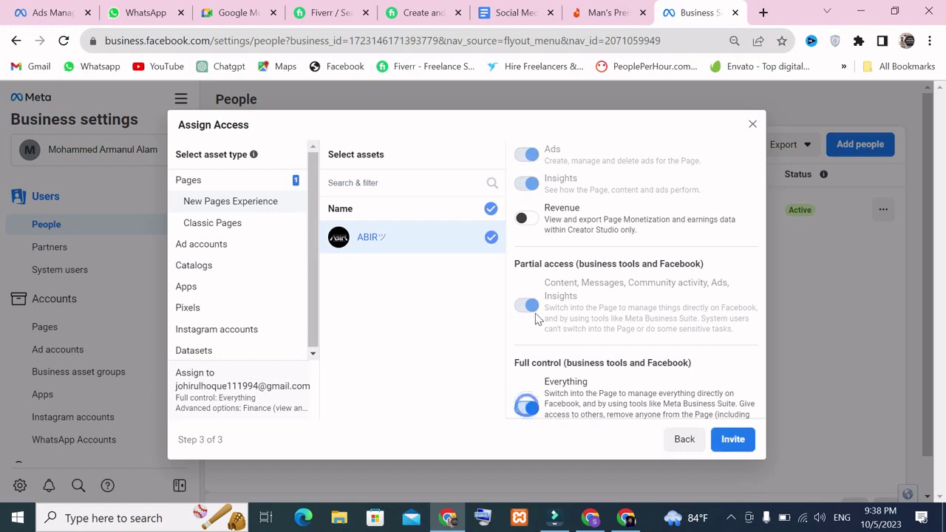
click(523, 218)
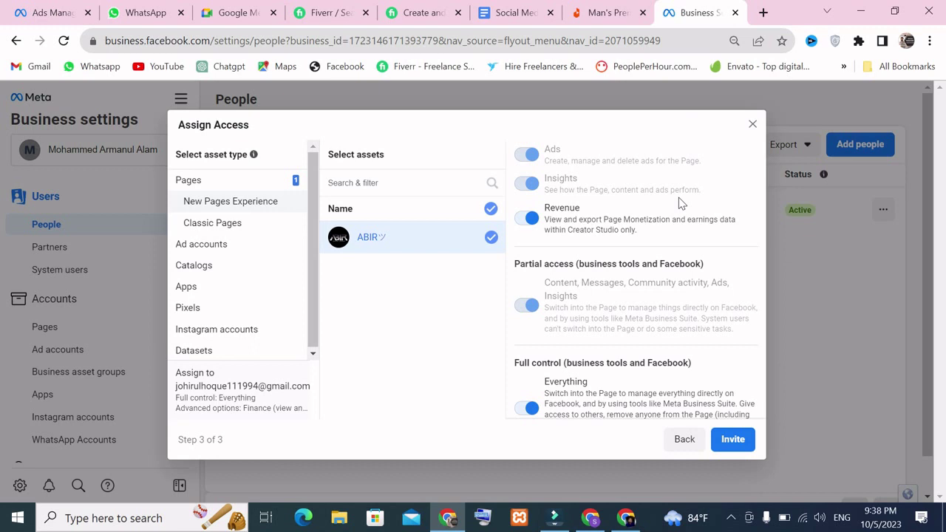
drag(766, 239, 712, 173)
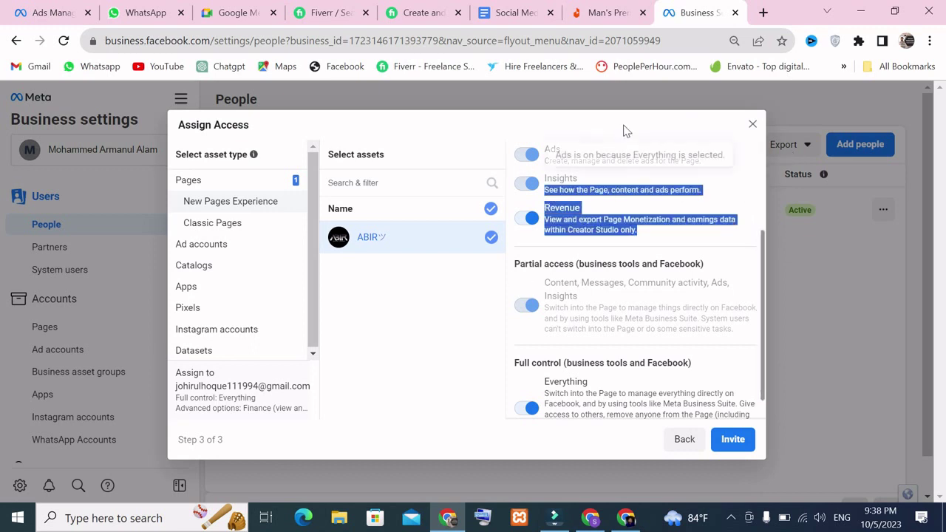
click(683, 186)
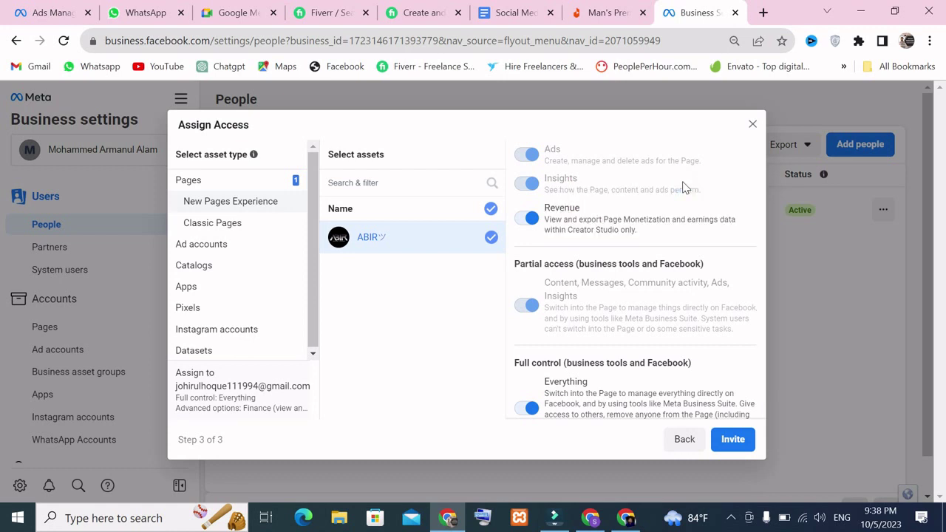
mouse_move(528, 312)
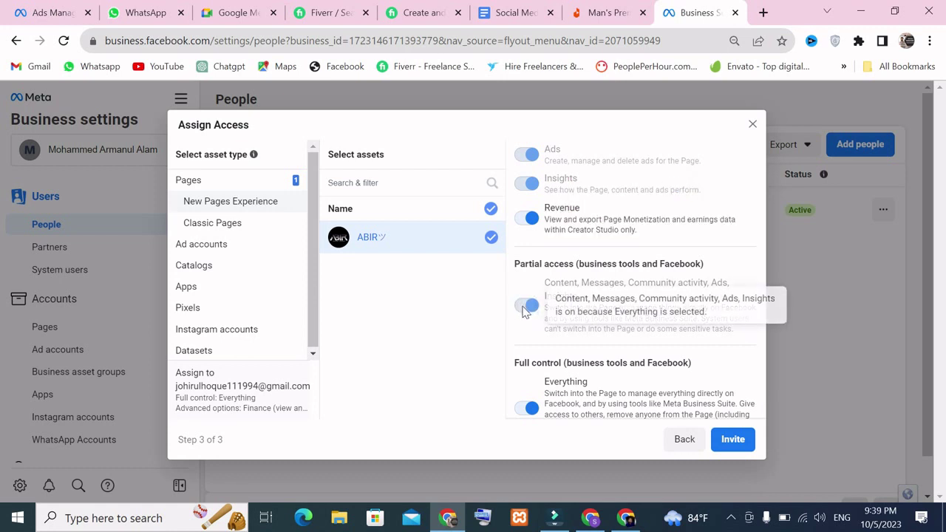
click(525, 309)
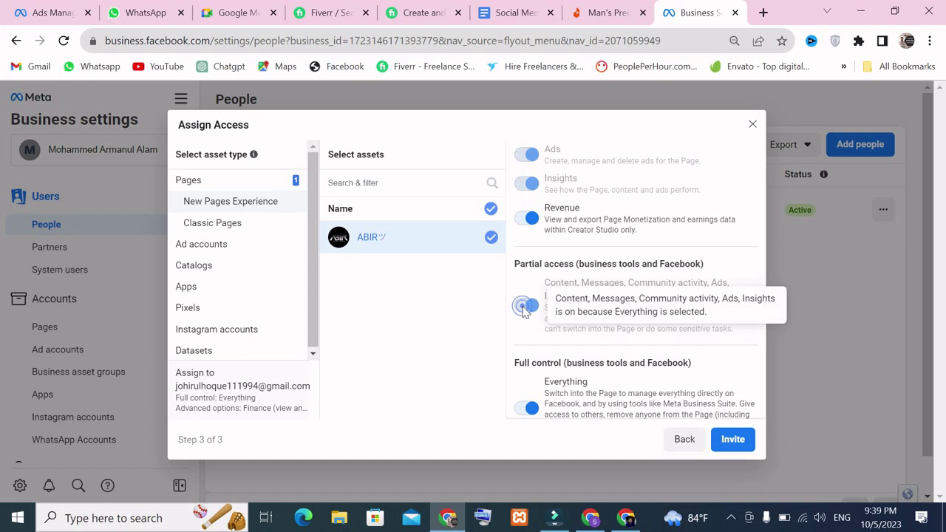
click(522, 409)
click(531, 218)
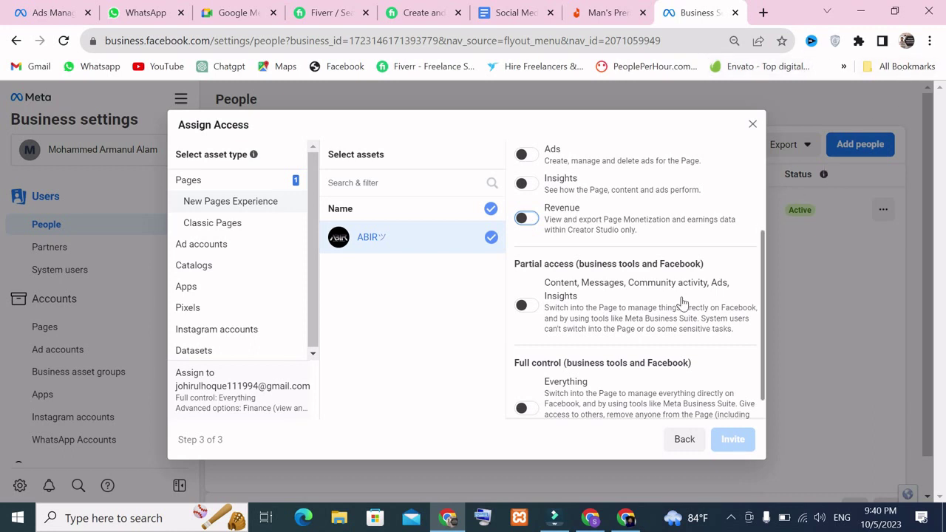
Turn Everything and Revenue back on for the Page and send the invitation.
click(527, 417)
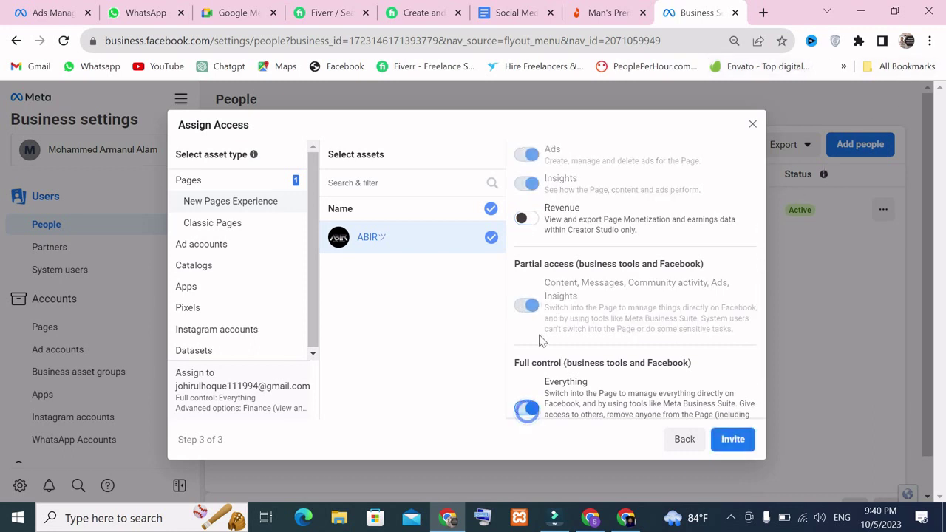
mouse_move(532, 307)
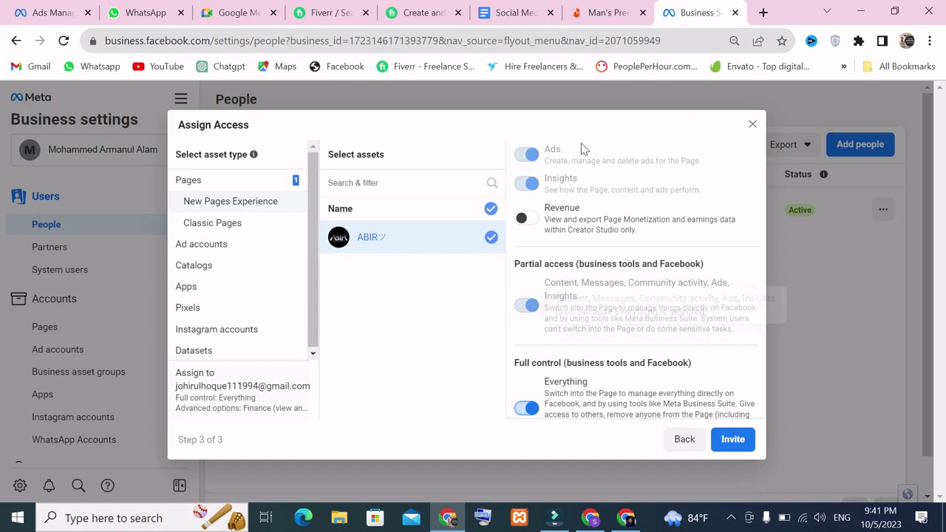
click(534, 221)
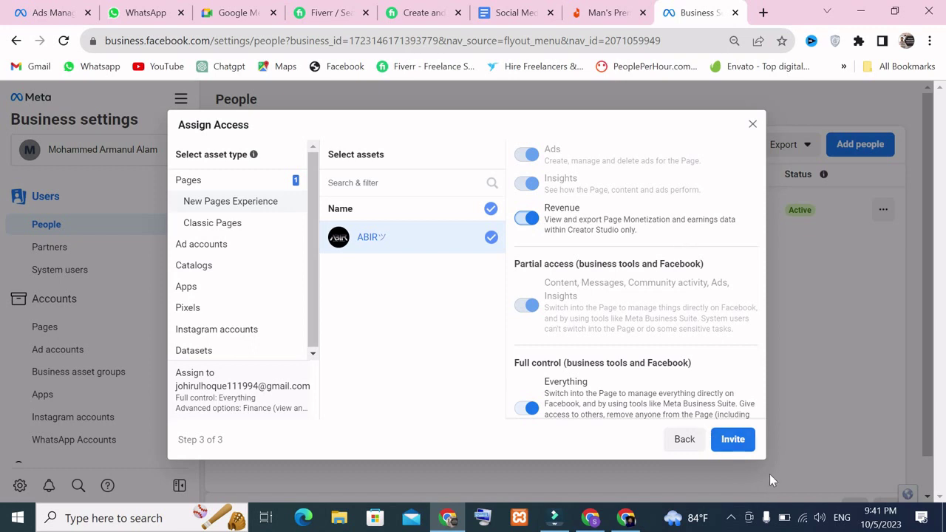
click(730, 440)
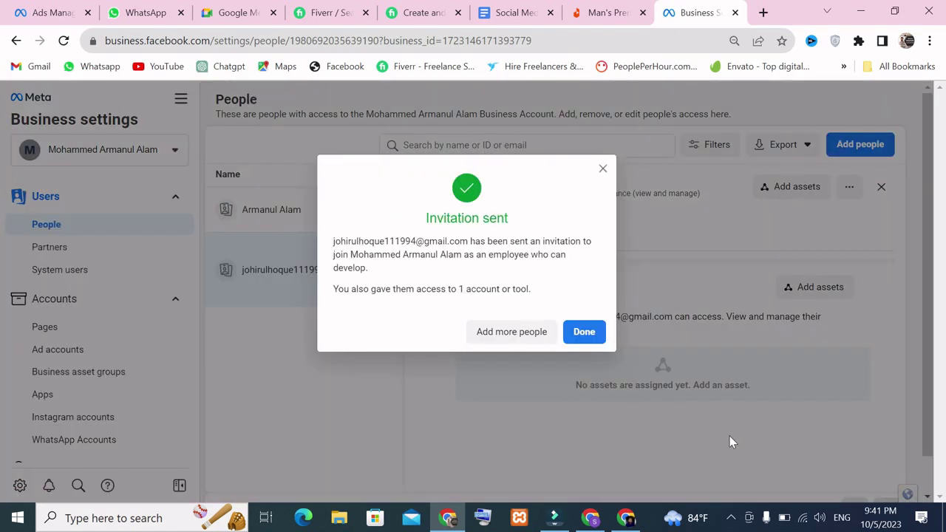
Close the confirmation and the invitee's panel, leaving them listed as Invited.
click(585, 333)
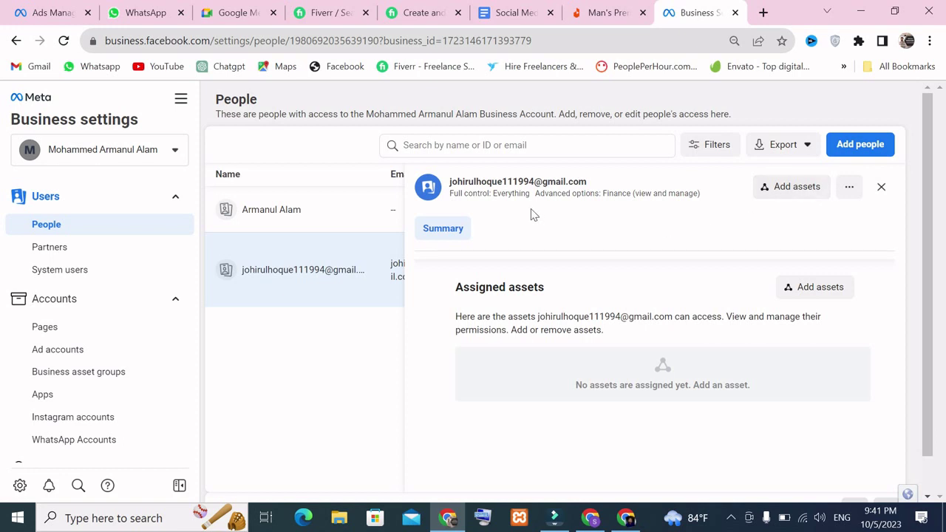
click(881, 189)
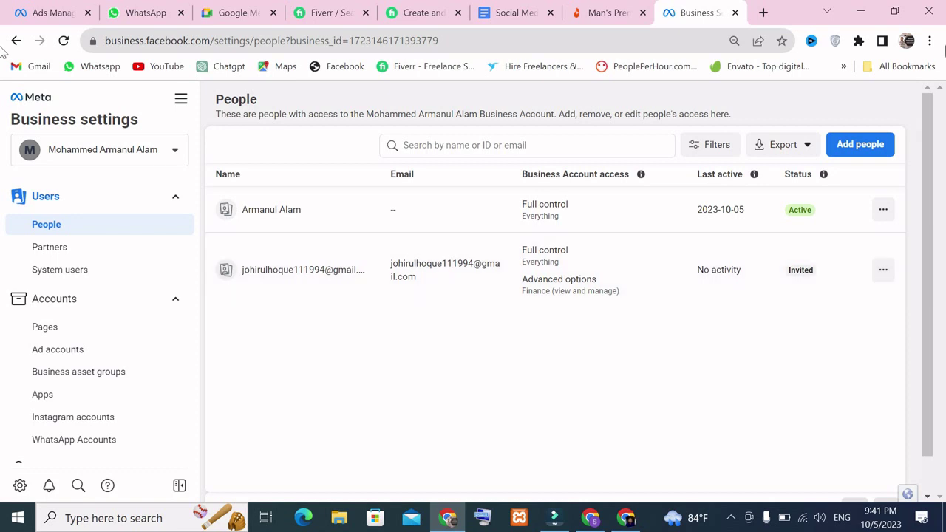
click(763, 13)
Dismiss the profile menu and go to Gmail from the Google new tab page.
click(907, 41)
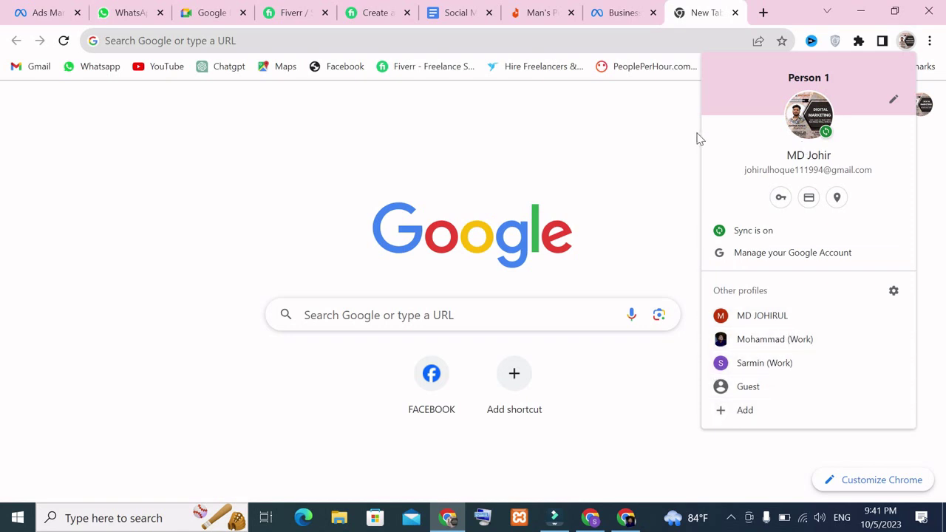
click(591, 213)
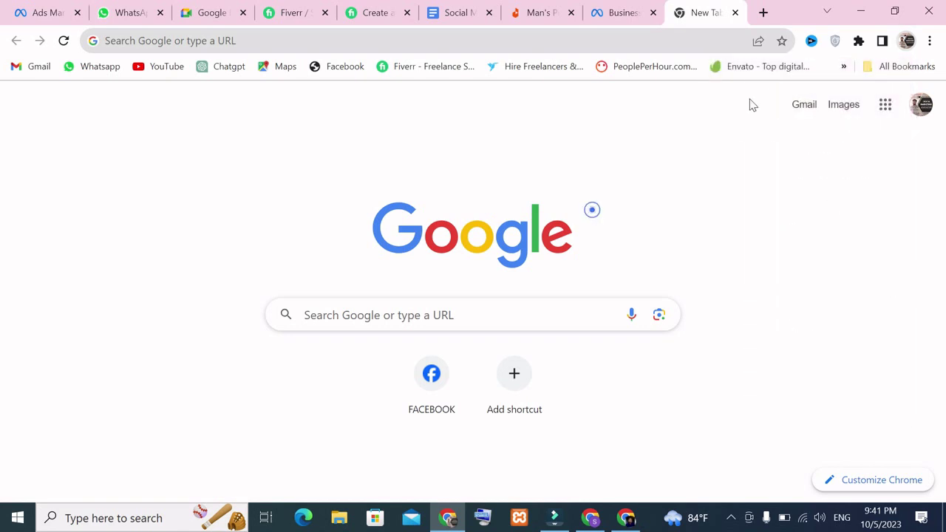
click(804, 107)
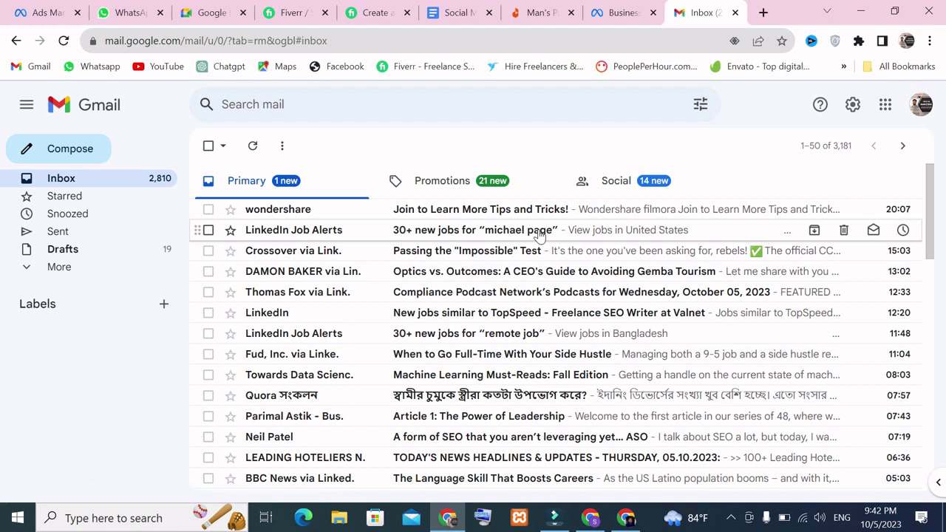
click(485, 188)
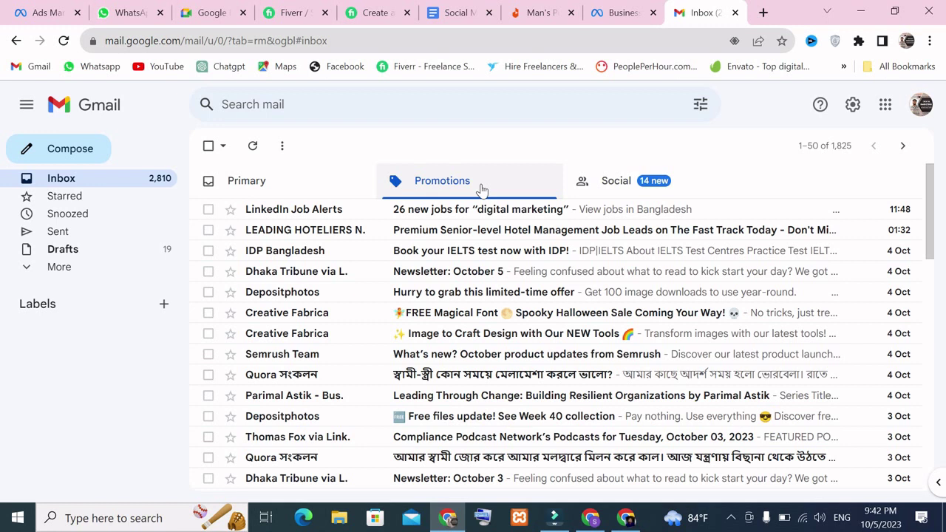
click(576, 232)
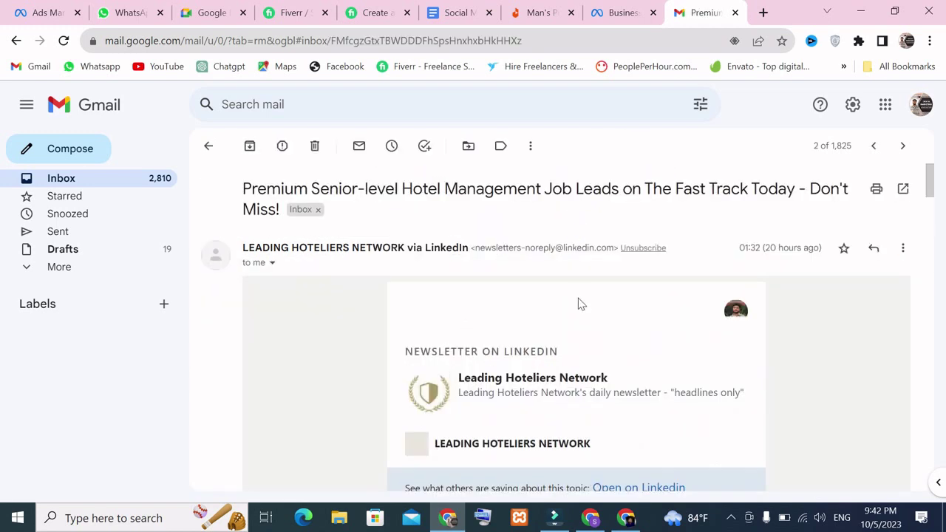
click(547, 391)
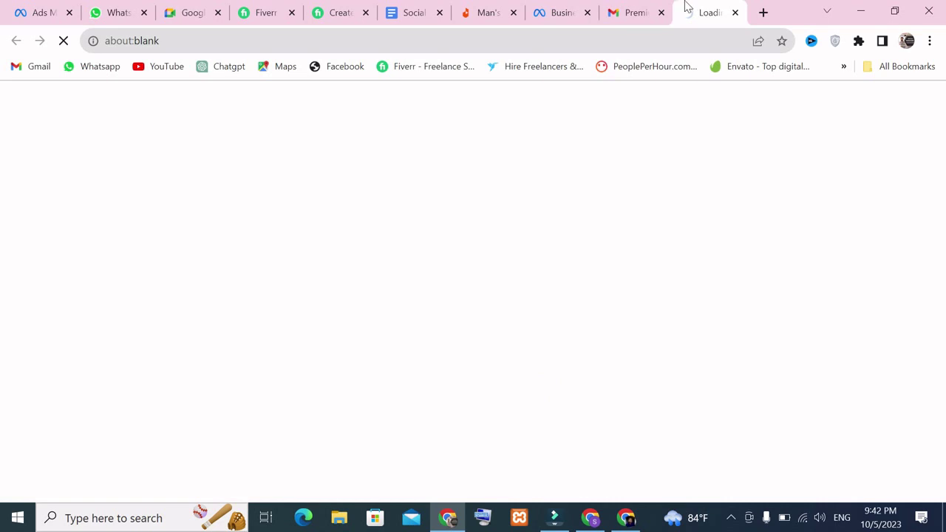
click(736, 12)
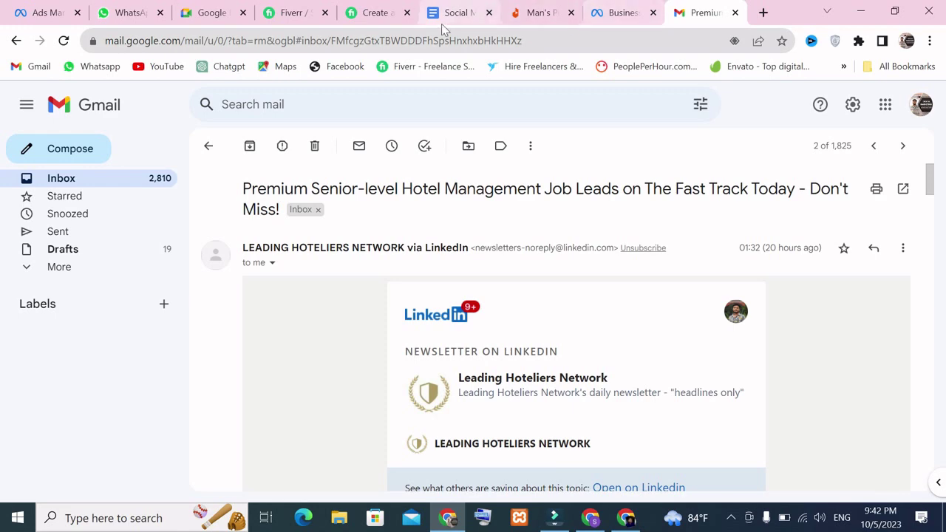
click(77, 181)
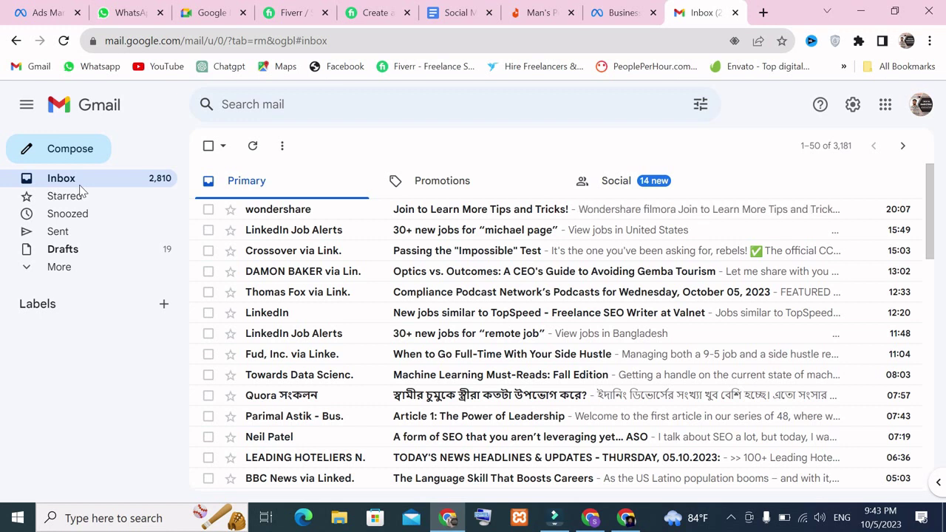
click(37, 272)
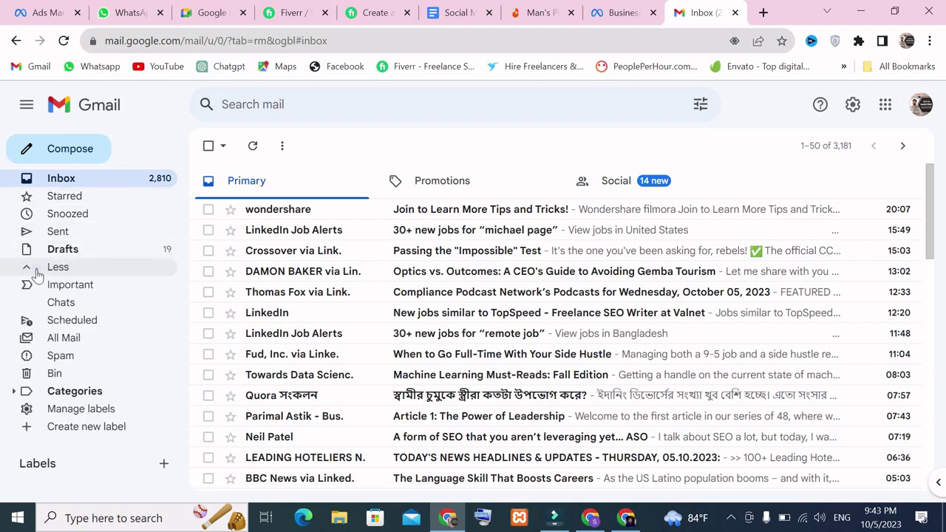
click(70, 357)
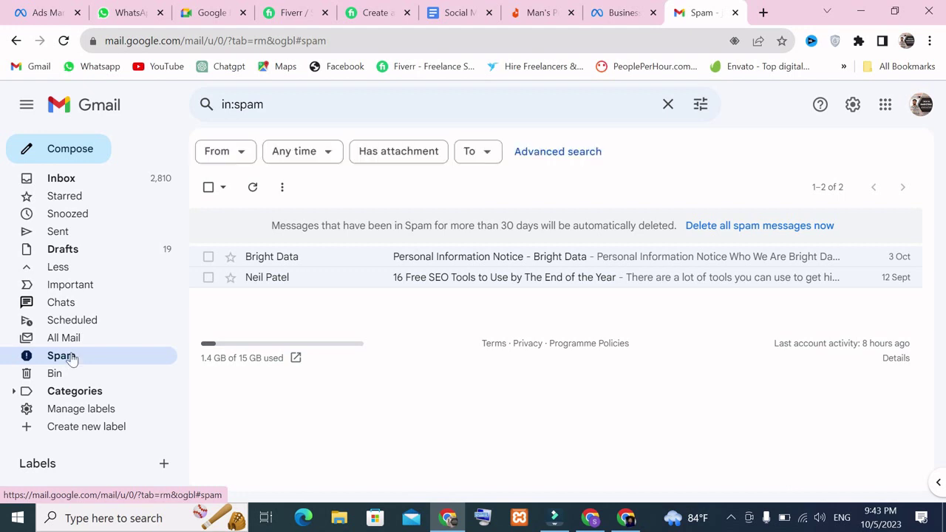
click(114, 178)
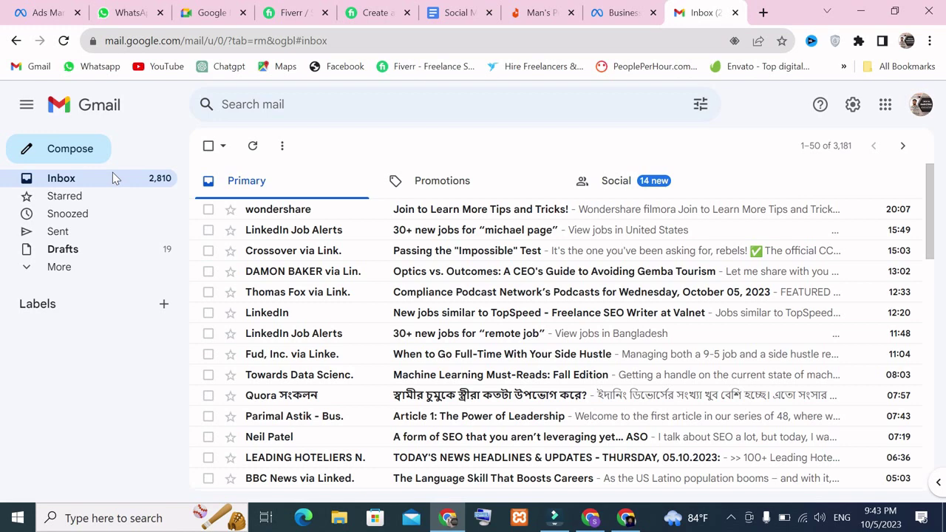
Show Gmail's Social emails and take a Lightshot capture with an arrow at the Facebook invitation.
click(414, 185)
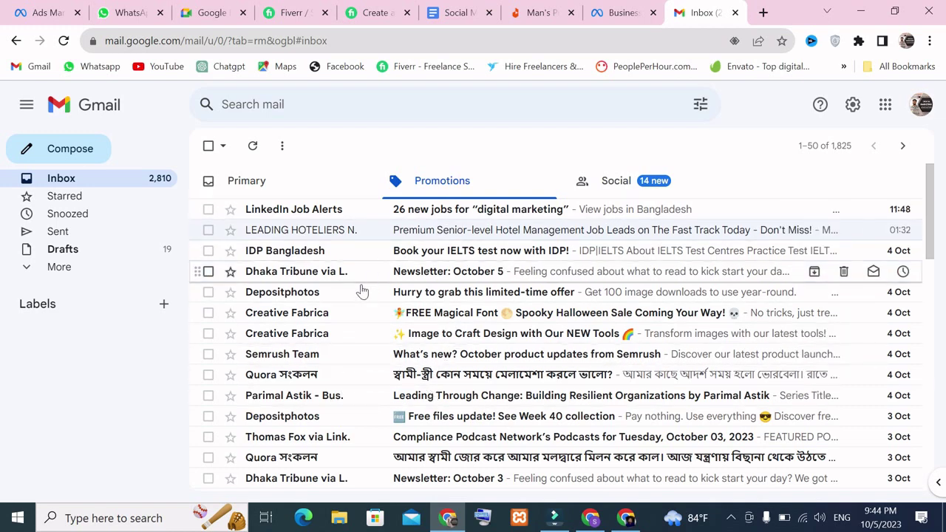
click(633, 185)
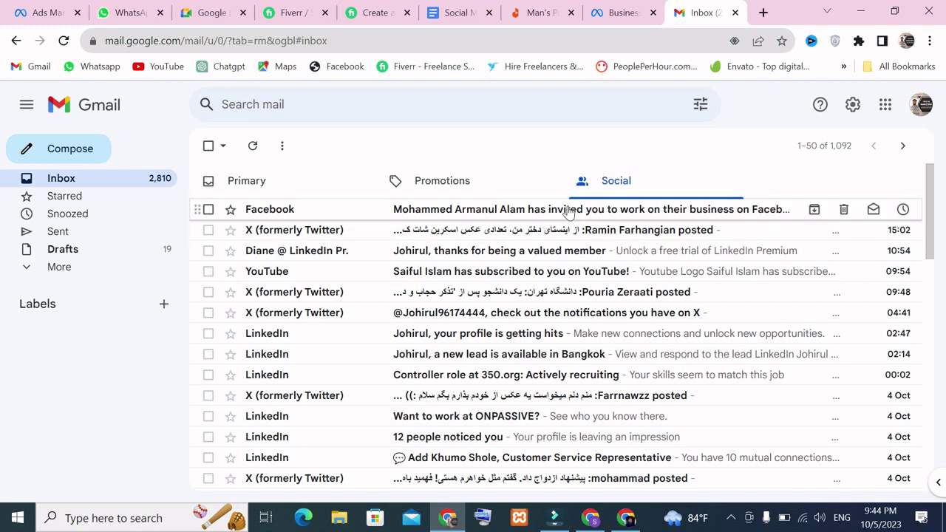
key(Print)
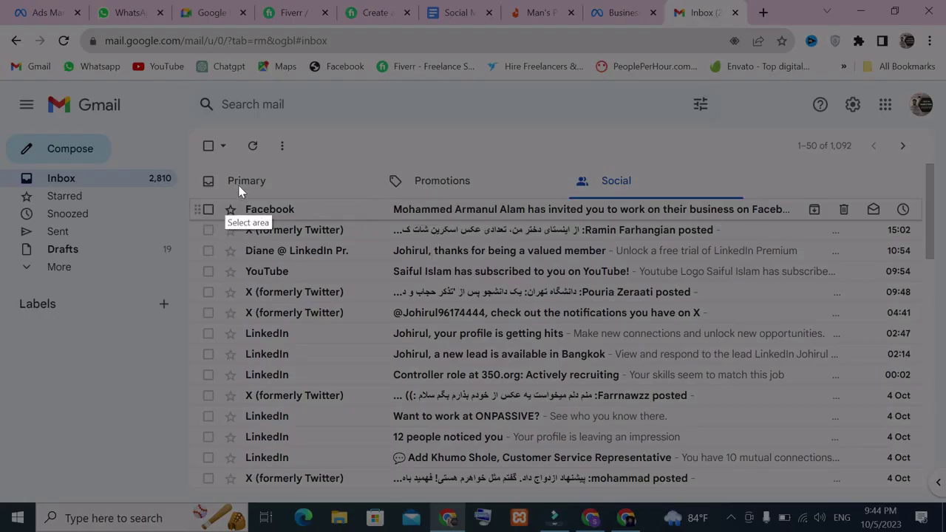
drag(175, 180, 906, 334)
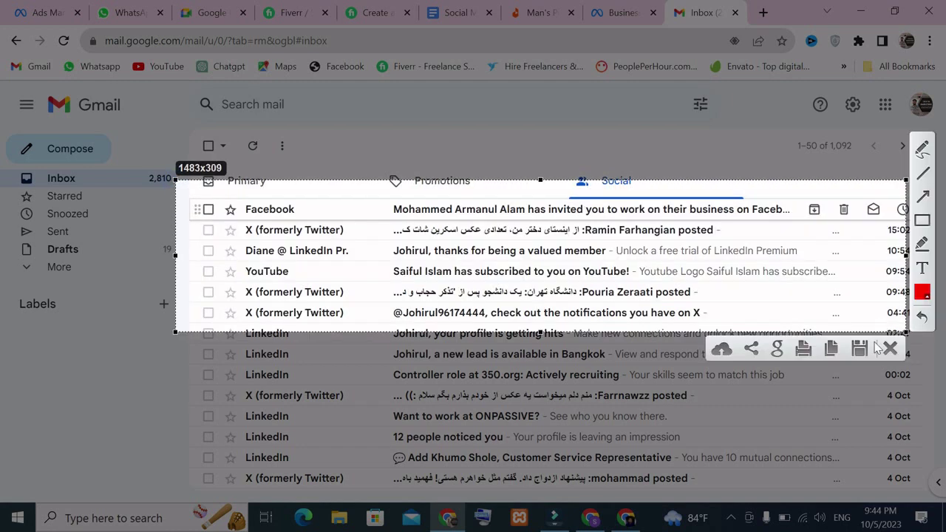
click(922, 197)
mouse_move(574, 268)
mouse_down()
mouse_move(509, 186)
mouse_move(535, 231)
mouse_move(529, 221)
mouse_up()
click(890, 348)
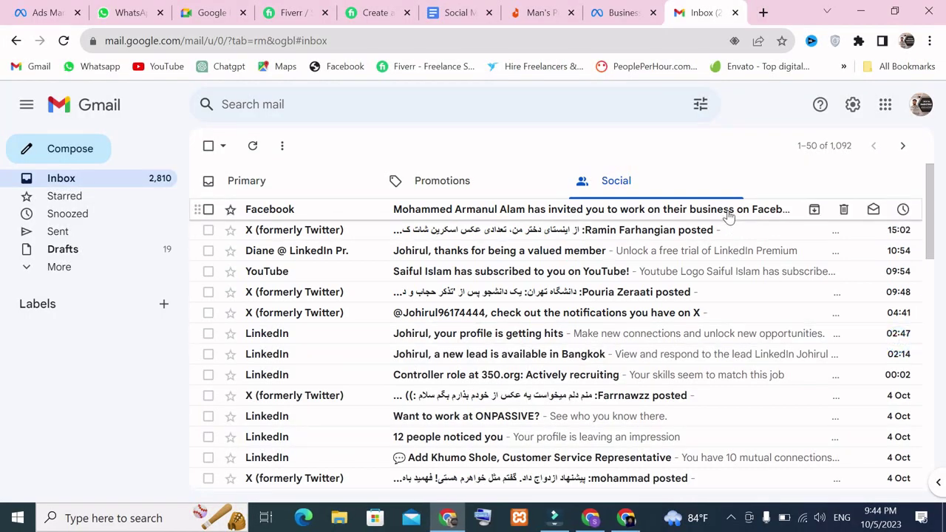
Open the Facebook work-invitation email and follow its Get started link to Meta's login page.
click(727, 212)
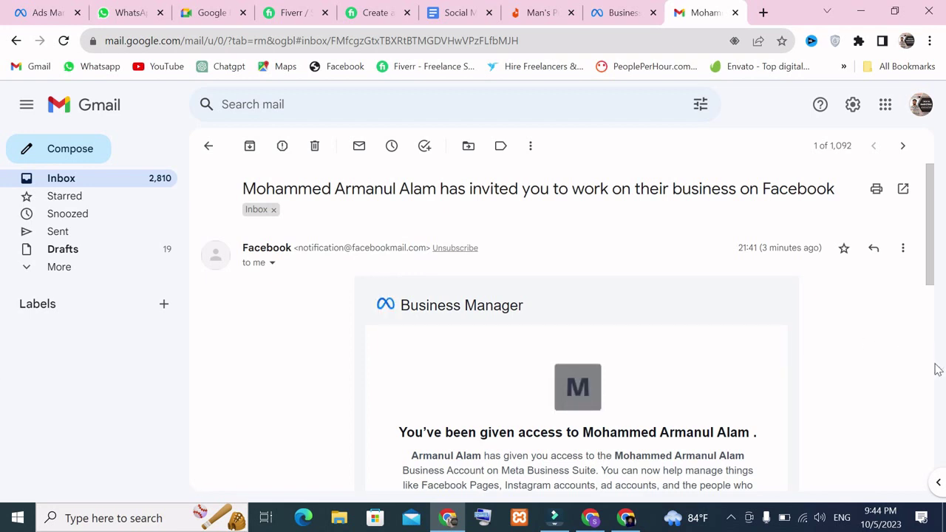
drag(929, 278, 938, 349)
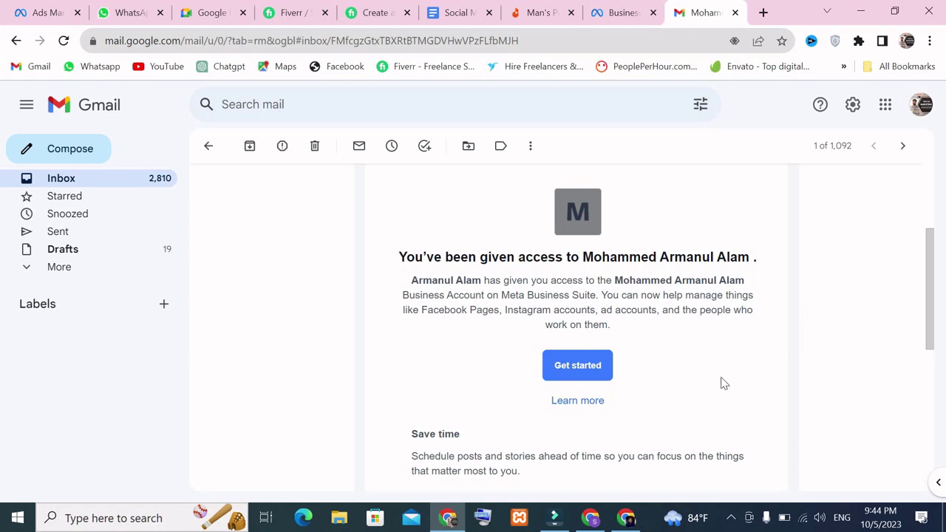
click(599, 374)
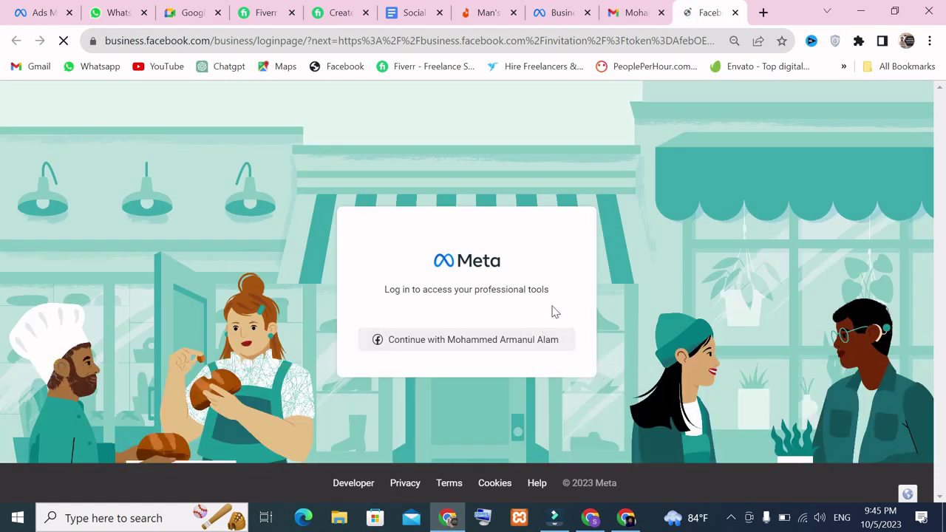
Minimize the ABIR business settings window and close the Ads Manager onboarding tab.
click(513, 313)
click(509, 288)
click(626, 517)
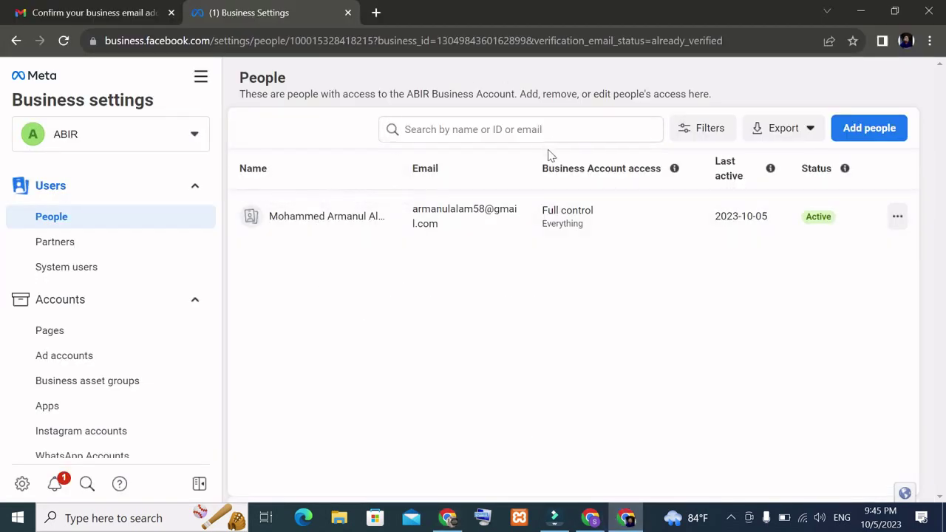
click(862, 11)
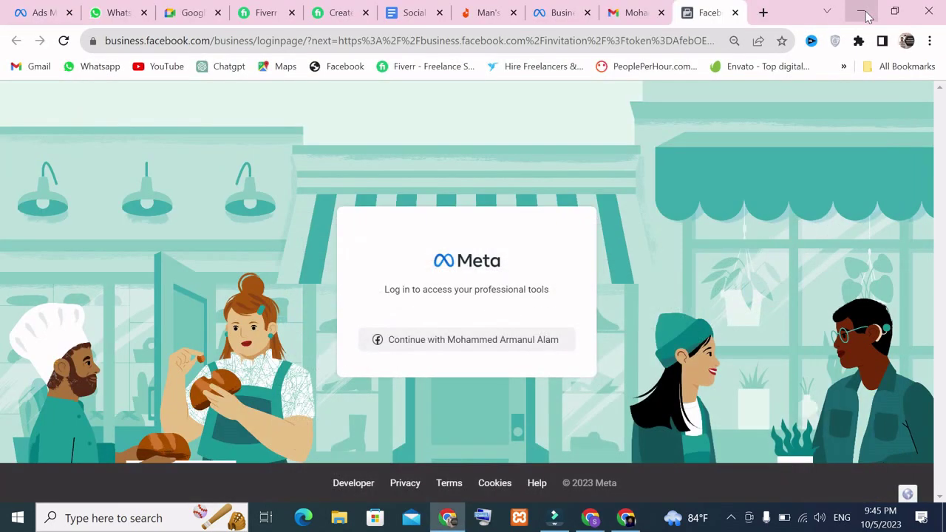
click(69, 12)
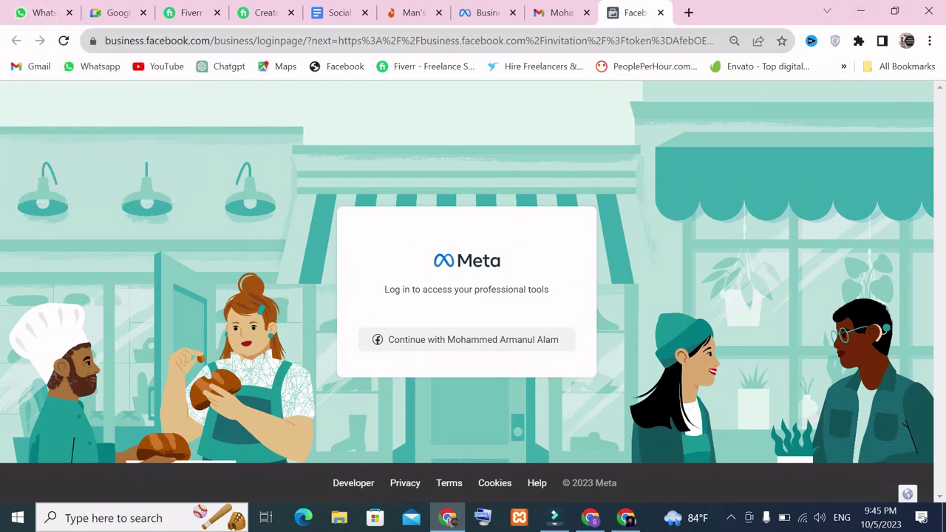
Clear the address bar, minimize Filmora, and close the Business Settings People tab.
click(468, 42)
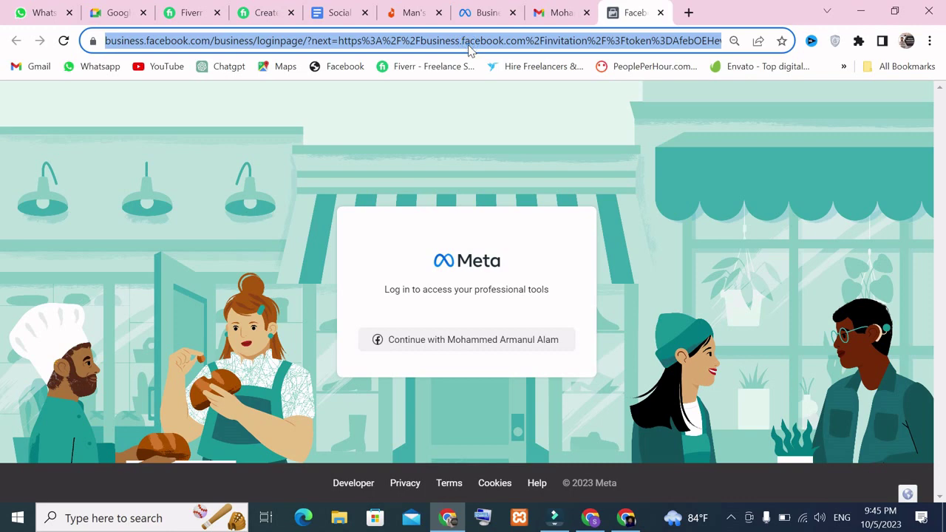
key(BackSpace)
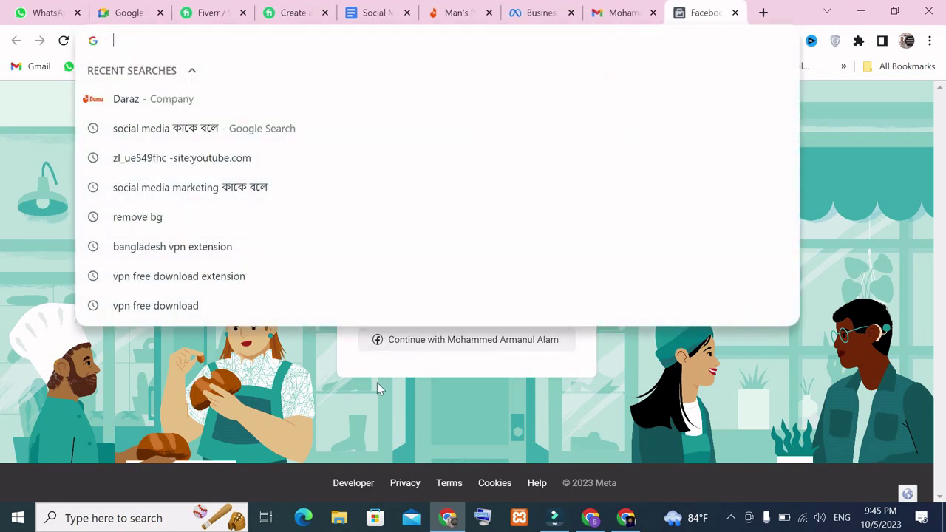
click(554, 518)
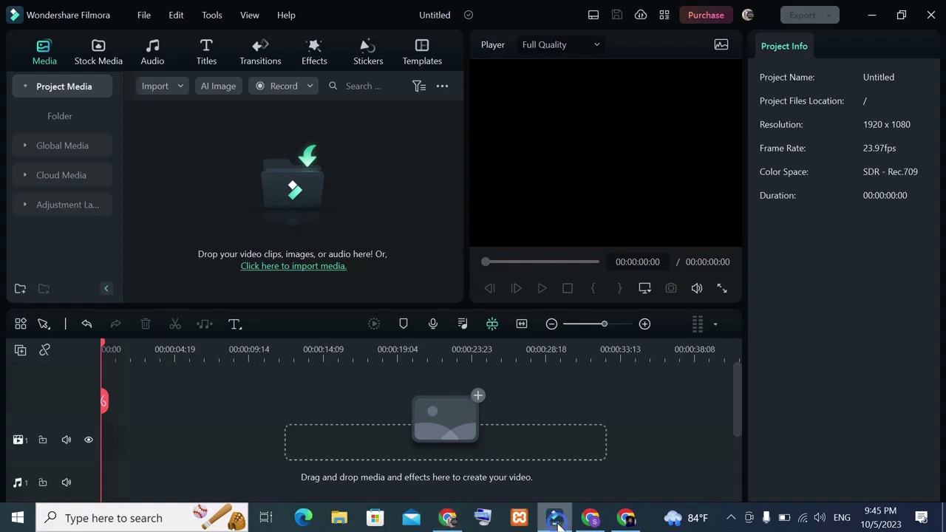
click(872, 14)
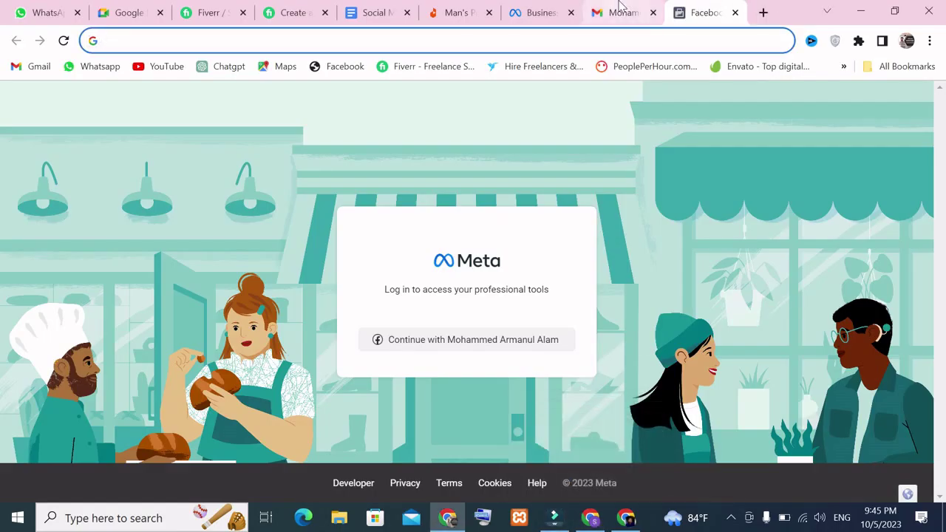
click(532, 16)
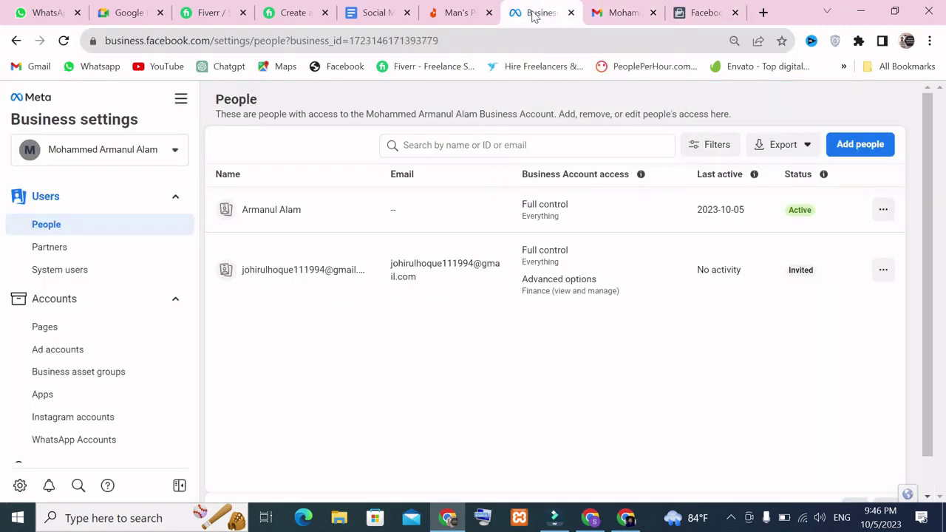
click(570, 12)
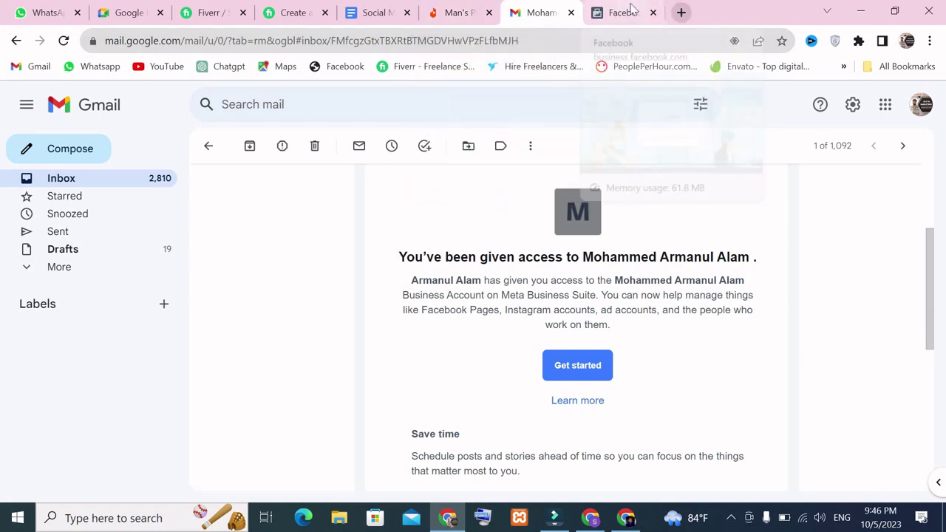
Close the Meta login tab, reopen Facebook in a new tab, and log out of the current account.
click(654, 13)
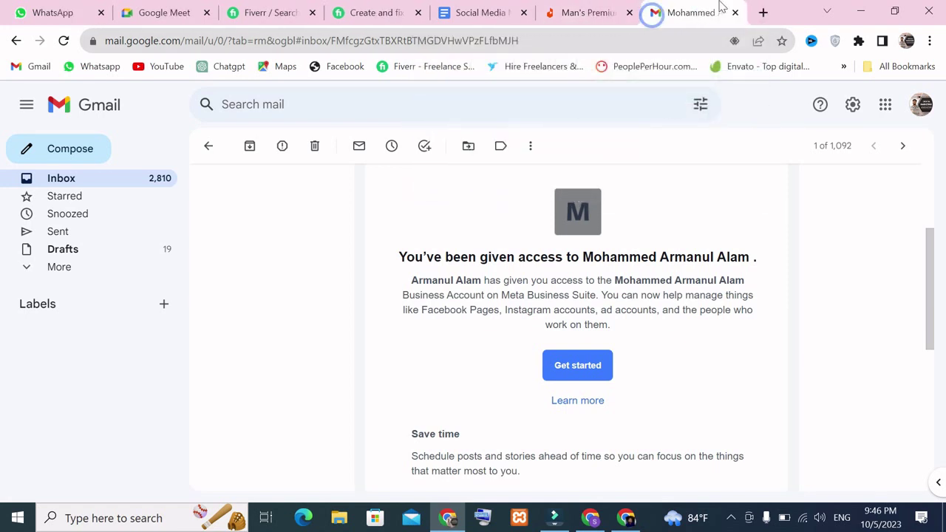
click(764, 14)
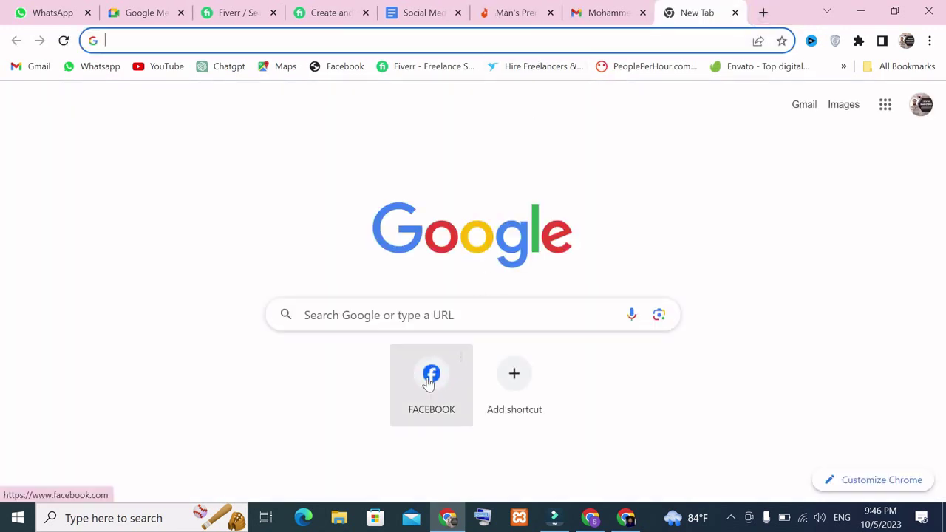
click(429, 378)
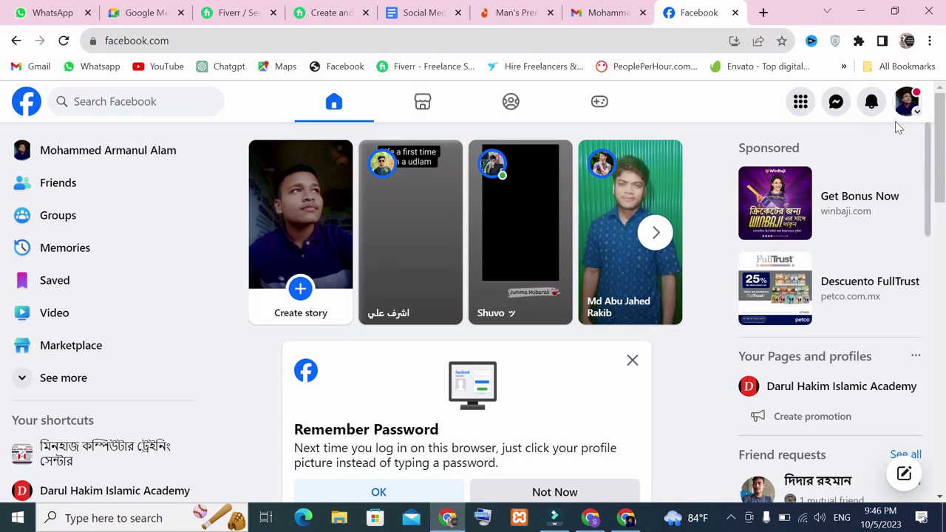
click(905, 105)
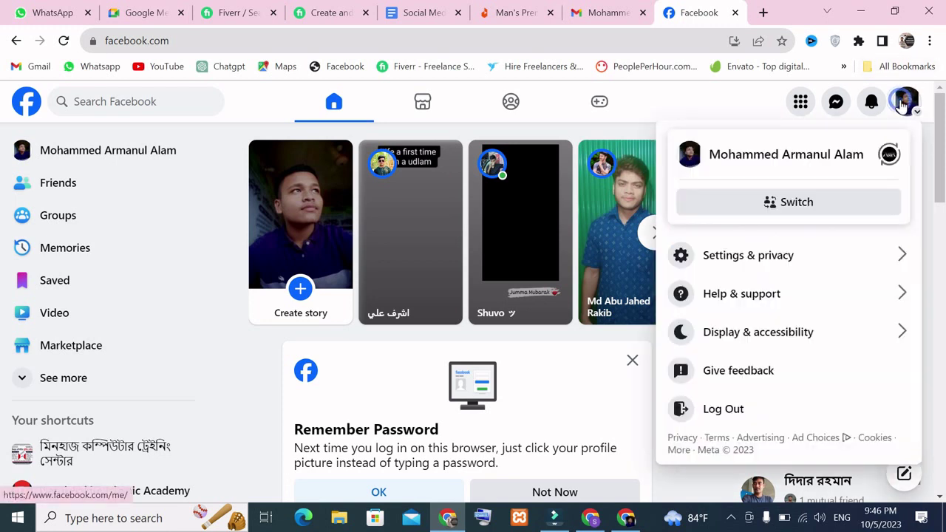
click(721, 411)
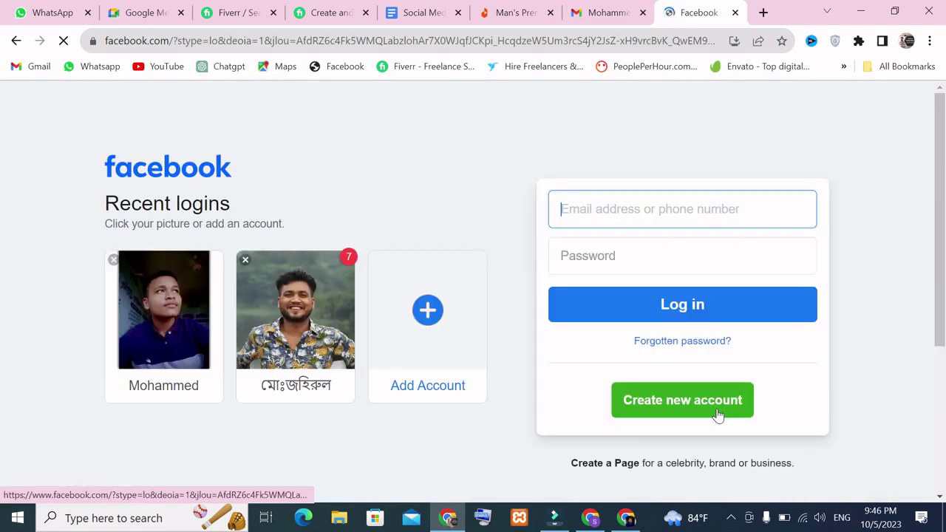
Log into Facebook as the second saved profile with its password, then return to Gmail's invitation email.
click(288, 340)
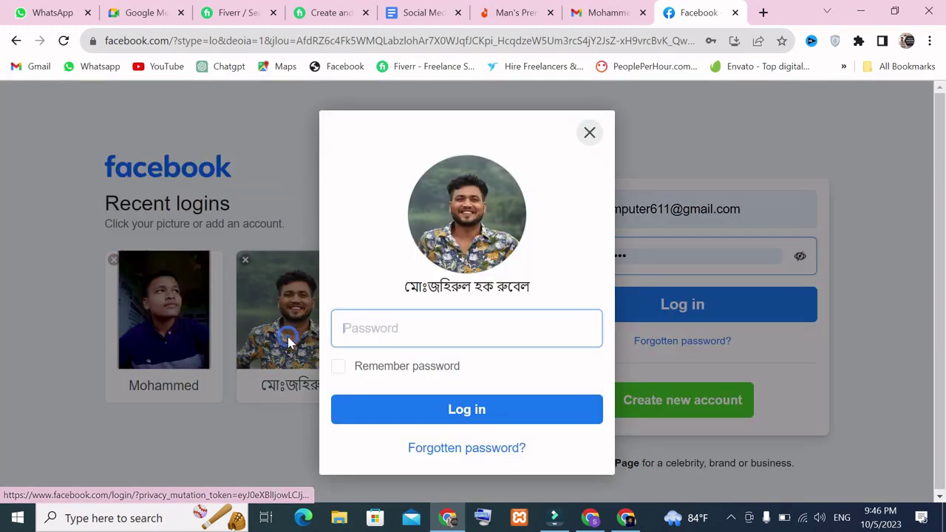
click(448, 343)
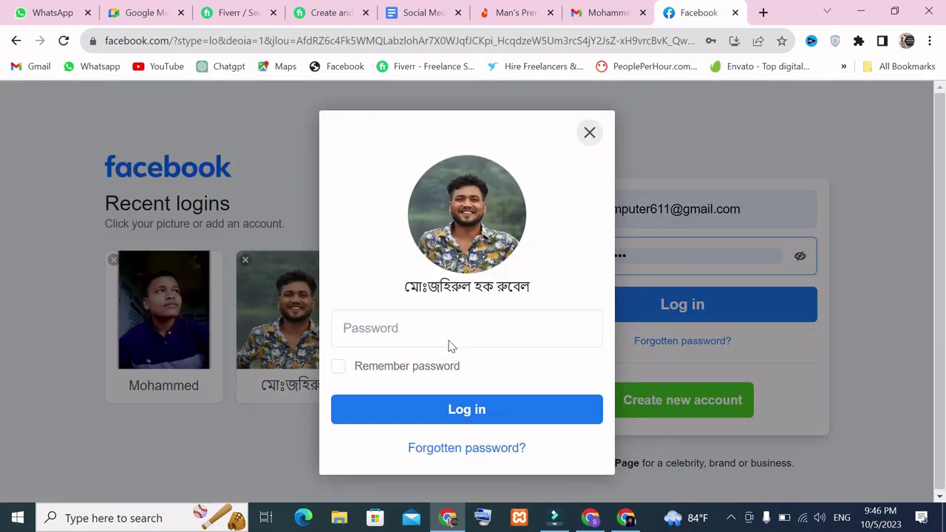
click(441, 327)
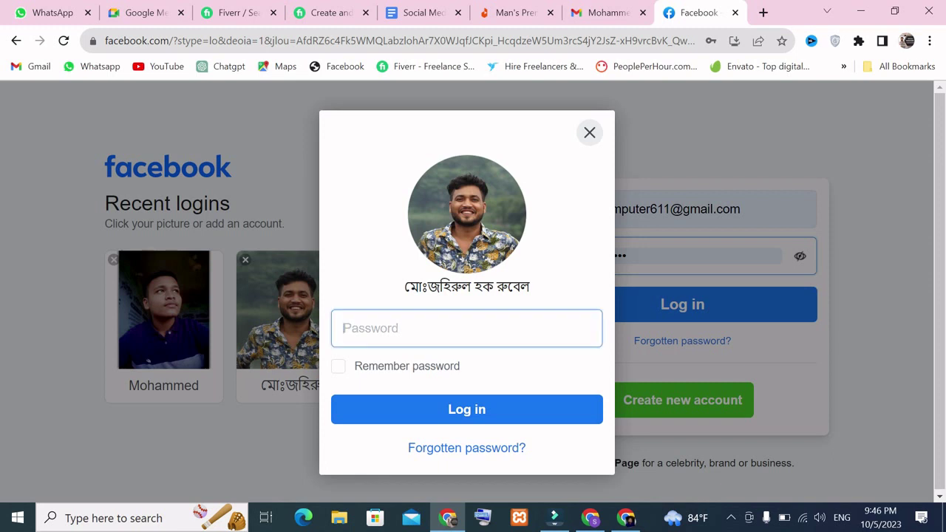
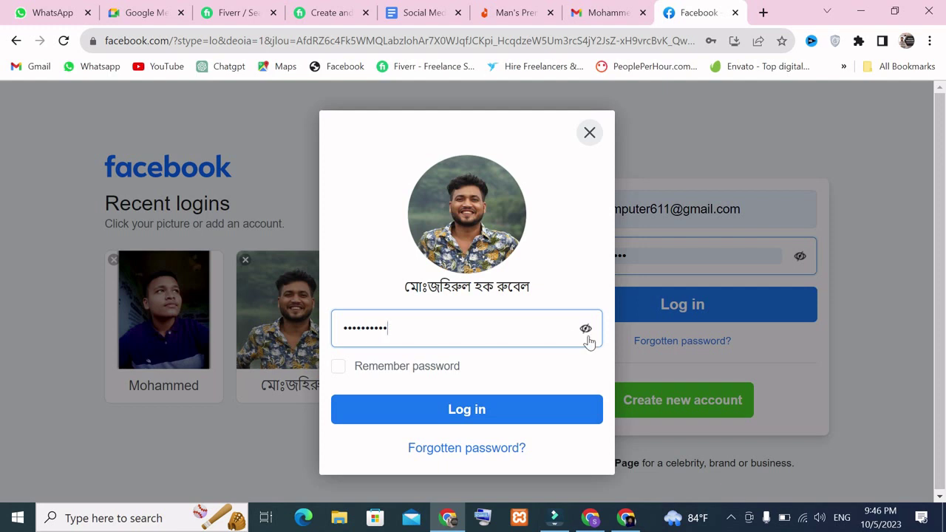
click(586, 330)
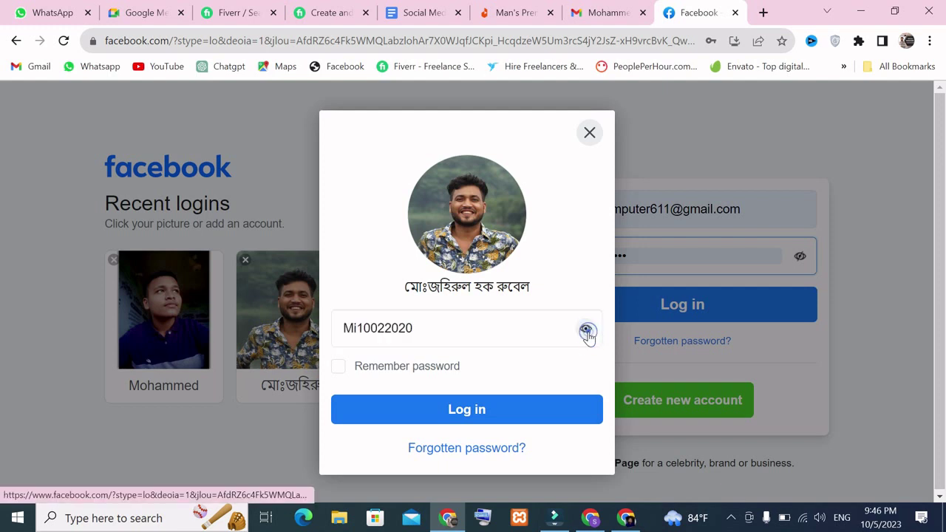
click(520, 414)
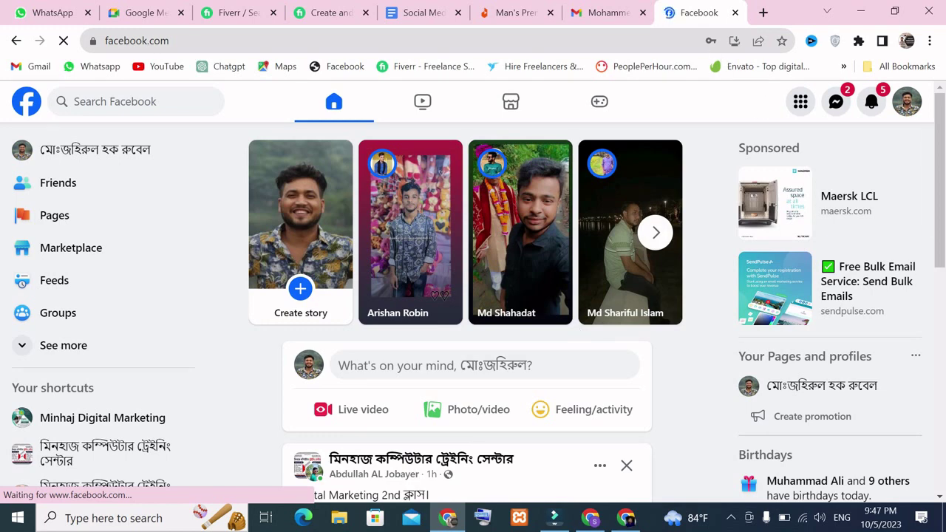
click(602, 10)
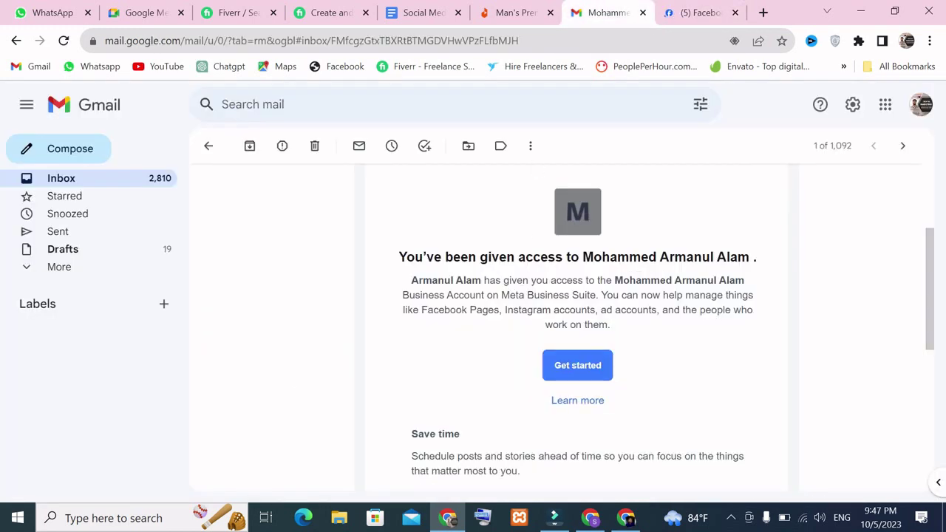
Start the invitation via Get started and continue as the second Facebook account.
click(565, 376)
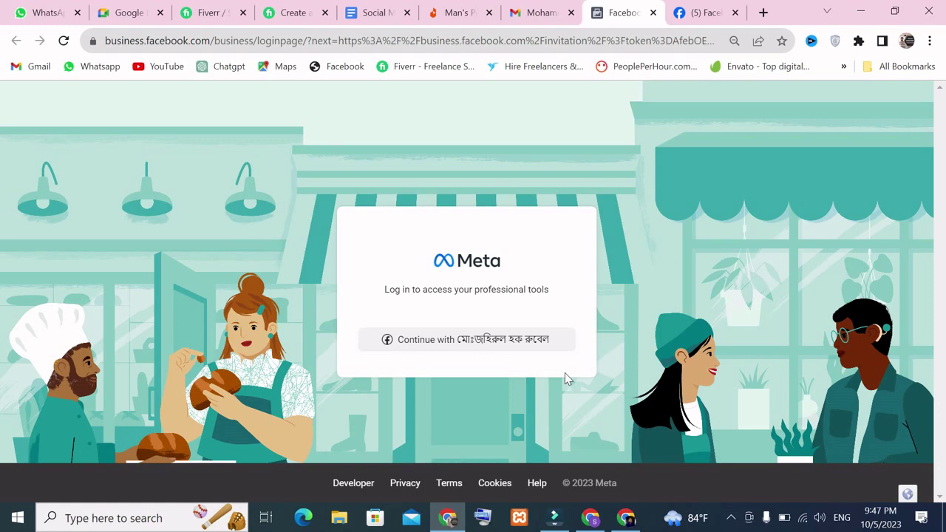
click(517, 342)
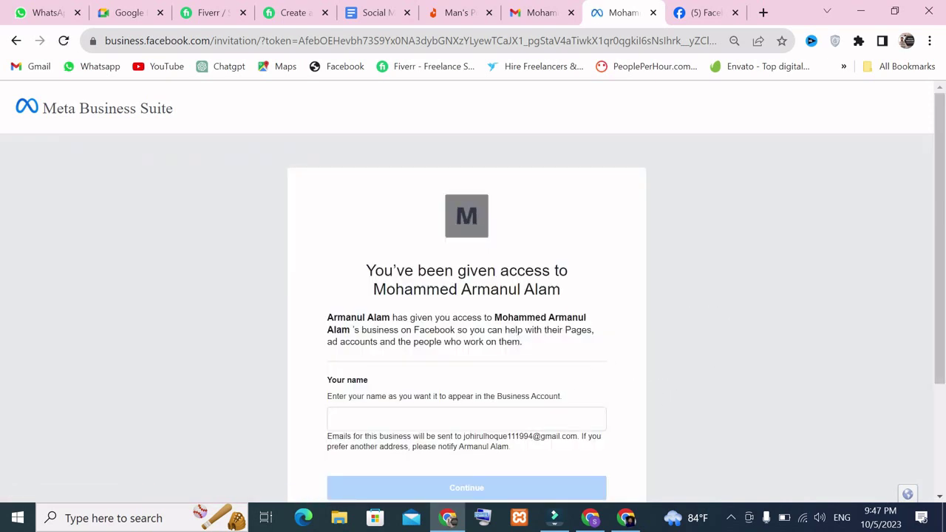
Enter the one-word name 'ABIR' in the Your name field and try to continue.
click(548, 414)
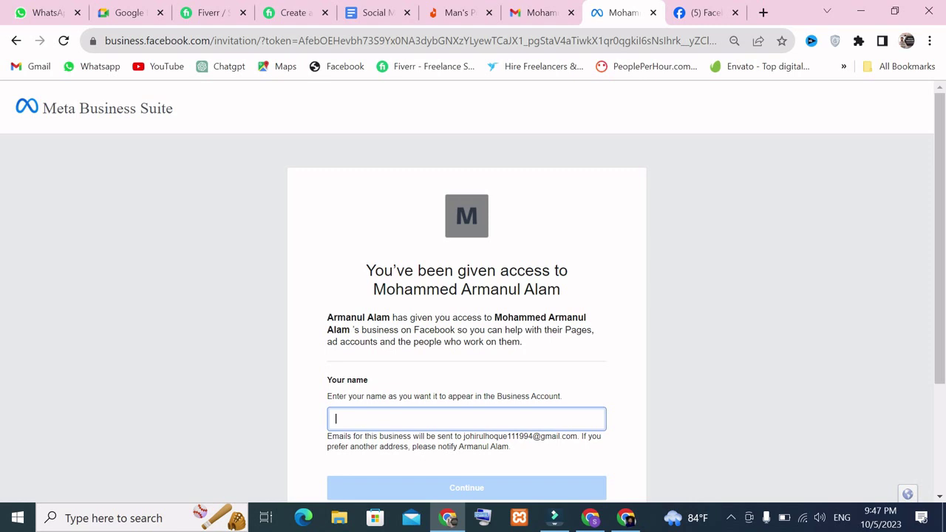
text(Abur)
key(BackSpace)
key(BackSpace)
text(ir)
key(BackSpace)
key(BackSpace)
key(BackSpace)
text(ABIR)
scroll(2, 443, down, 2)
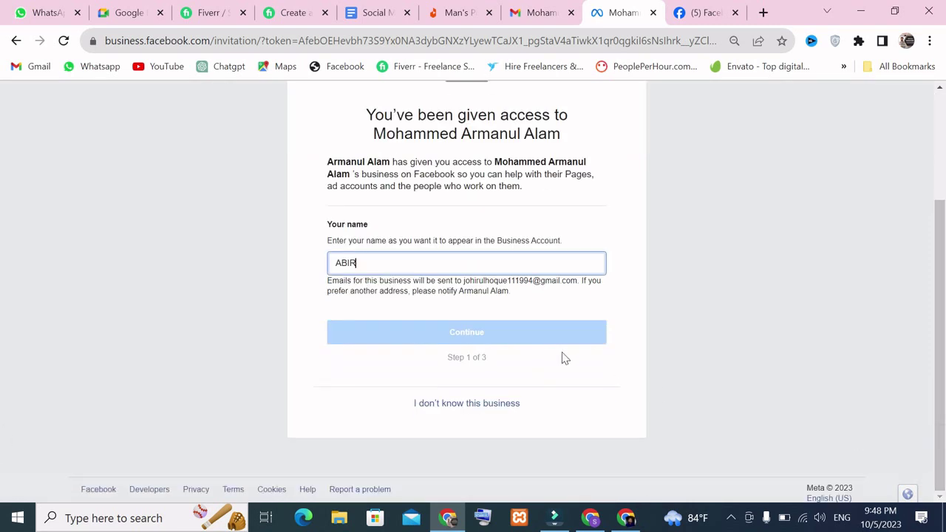
click(484, 402)
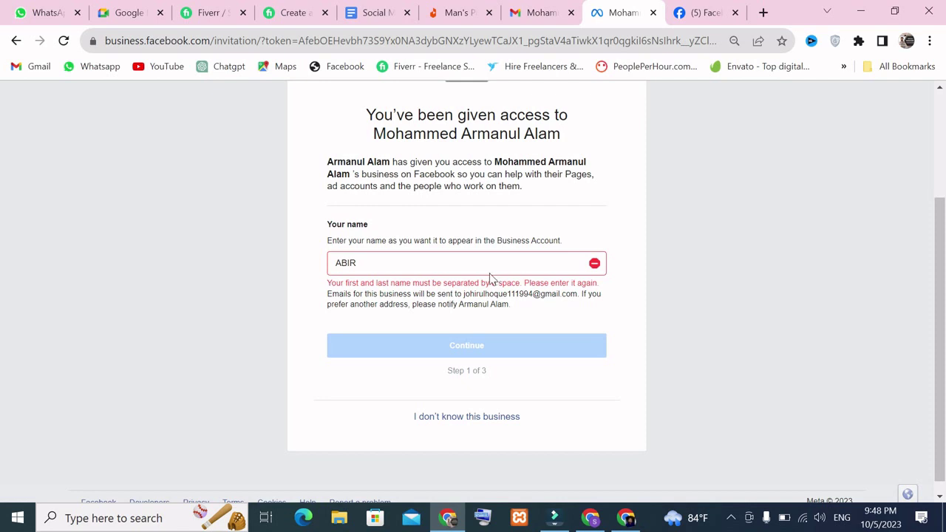
click(490, 274)
Retype 'ABIR' in the name field after the first-and-last-name error, then clear it.
click(420, 263)
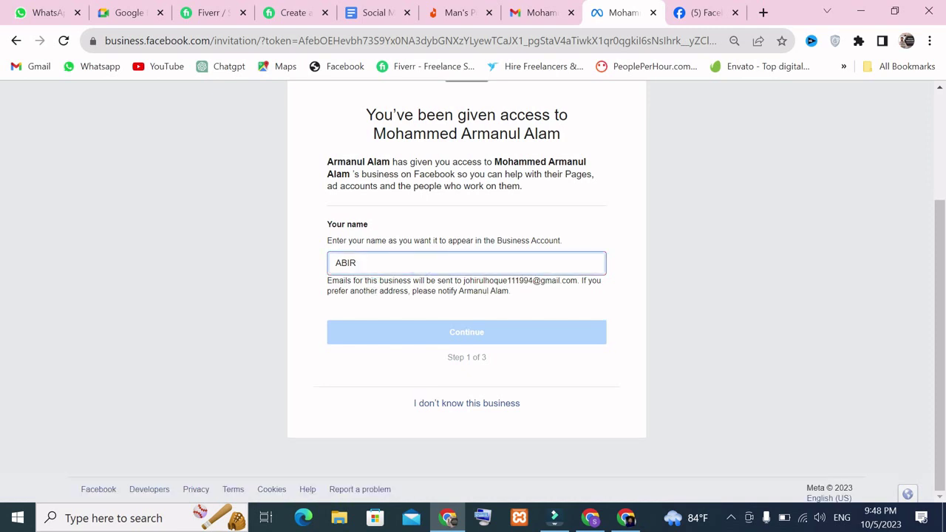
key(BackSpace)
key(BackSpace)
key(BackSpace)
key(BackSpace)
text(AB)
text(IR)
key(BackSpace)
key(BackSpace)
key(BackSpace)
key(BackSpace)
key(BackSpace)
Copy the second account's profile name from its Facebook profile page.
click(692, 10)
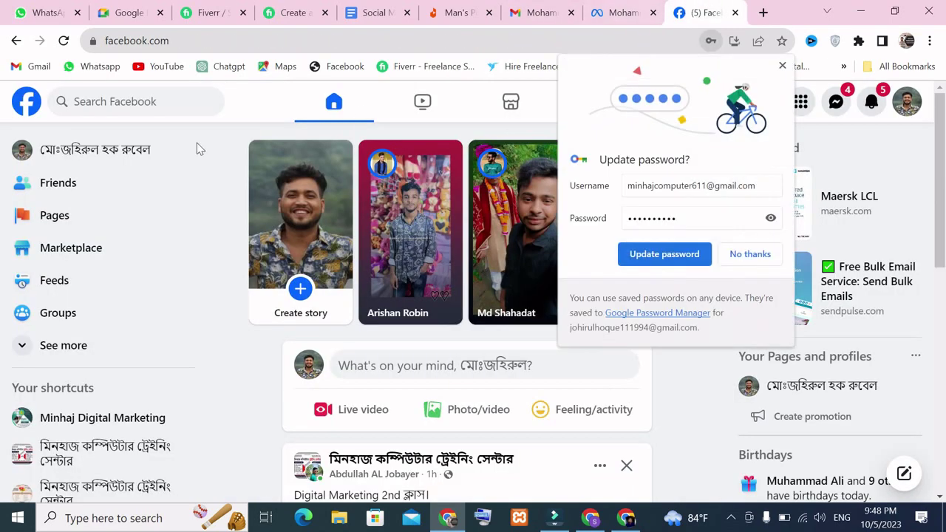
click(168, 153)
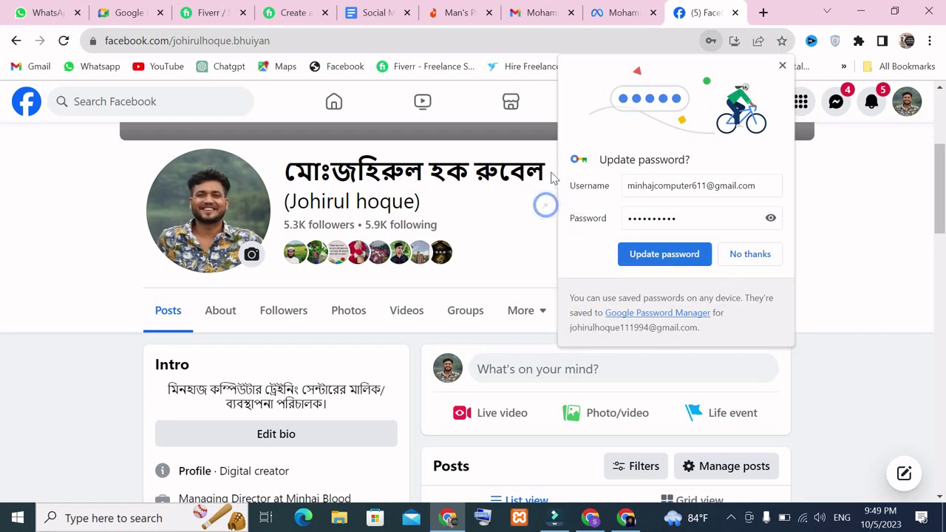
drag(553, 176, 256, 173)
key(ctrl+c)
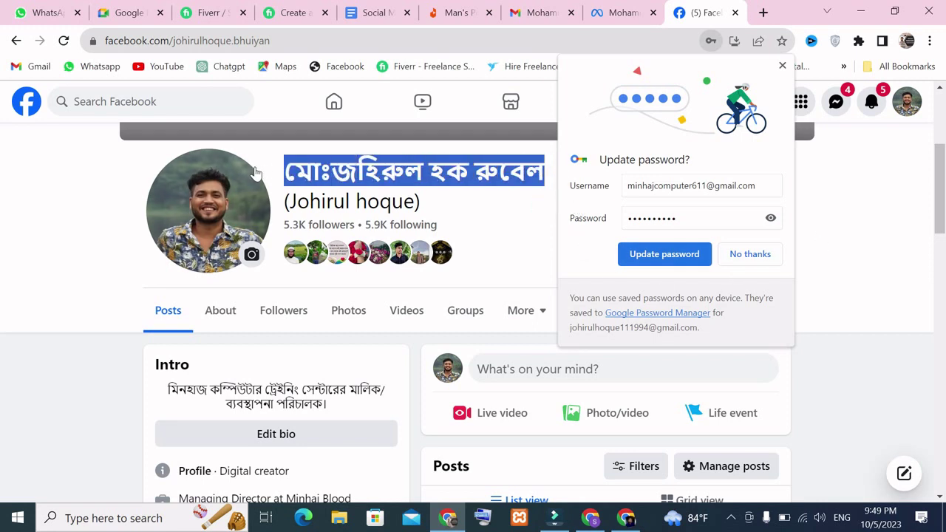
Paste the name into 'Your name', continue past the business review, and accept the invitation.
click(625, 13)
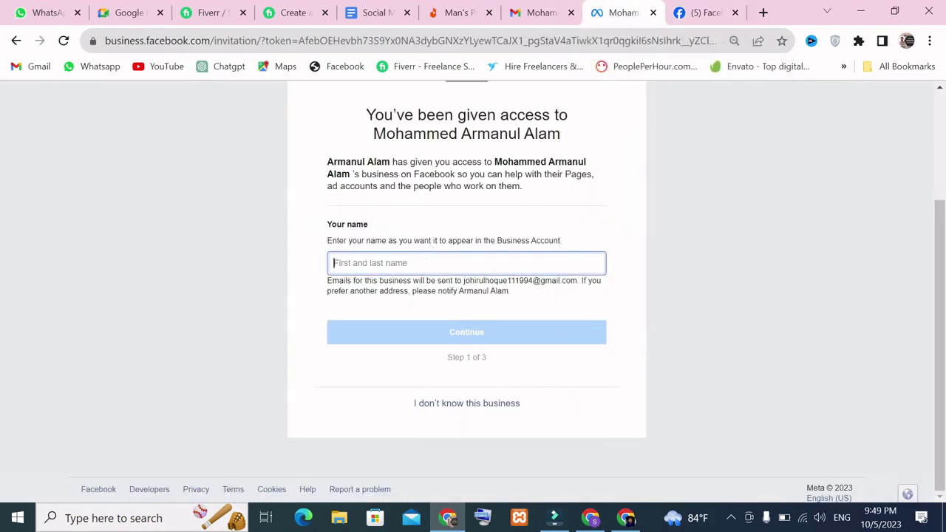
click(426, 259)
key(ctrl+v)
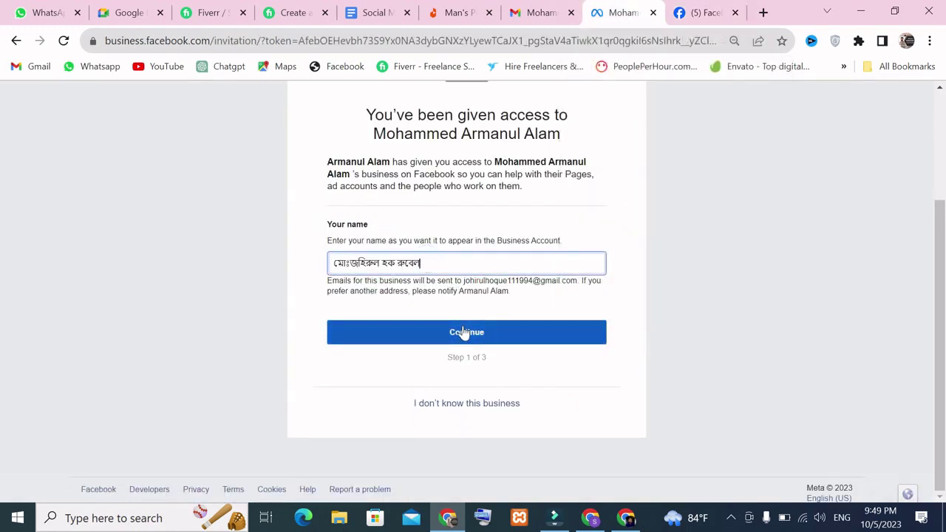
click(464, 333)
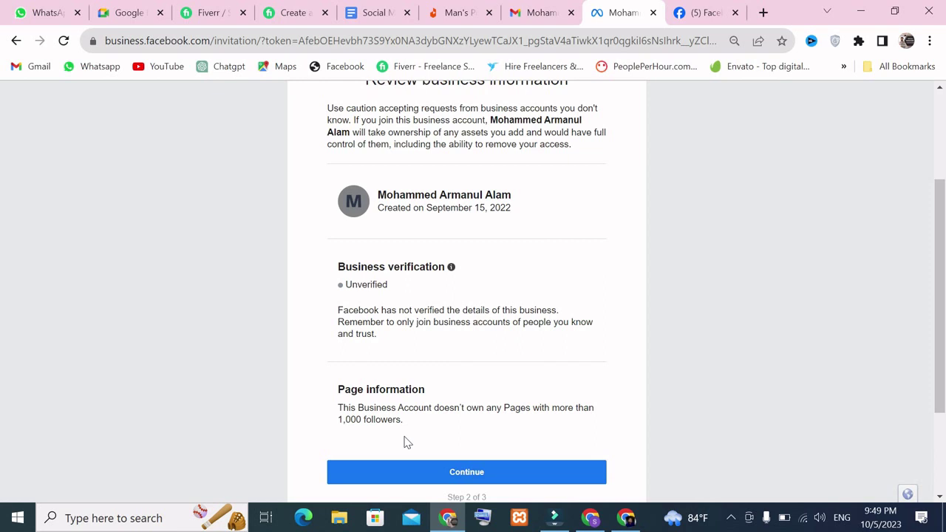
click(447, 466)
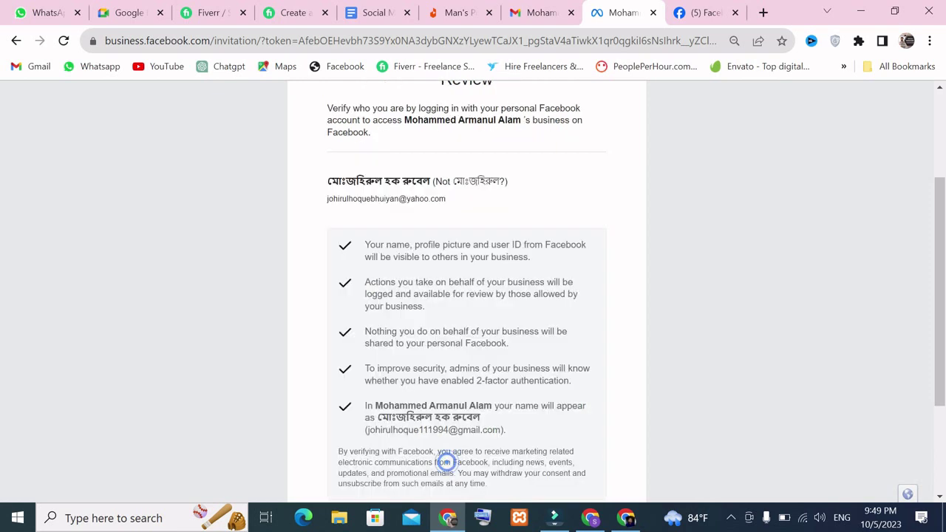
scroll(944, 274, down, 1)
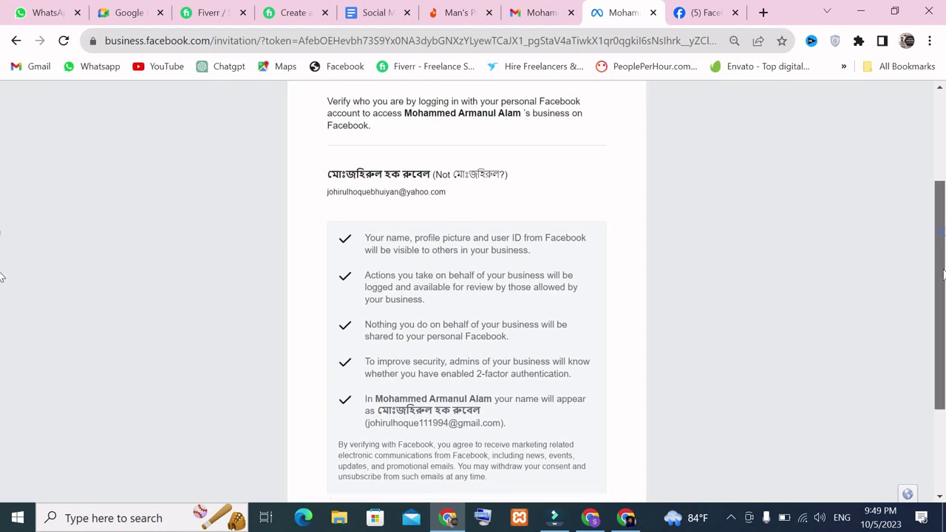
scroll(943, 273, down, 2)
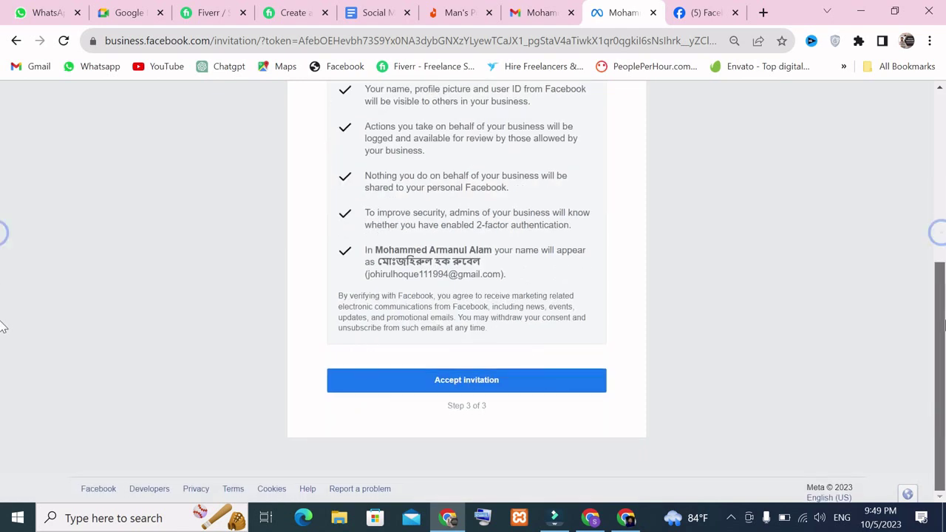
click(559, 385)
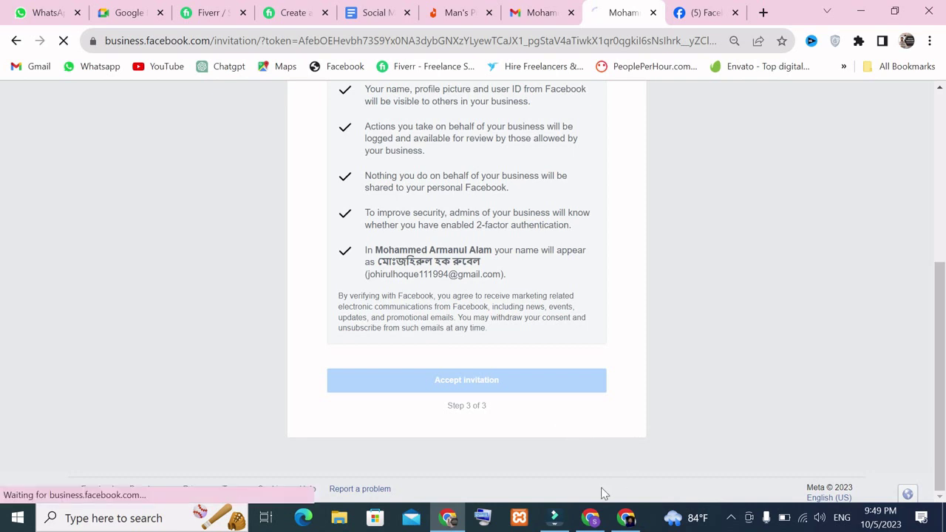
Look over the Fiverr search results and the Create a Fresh Business Manager gig.
mouse_move(562, 520)
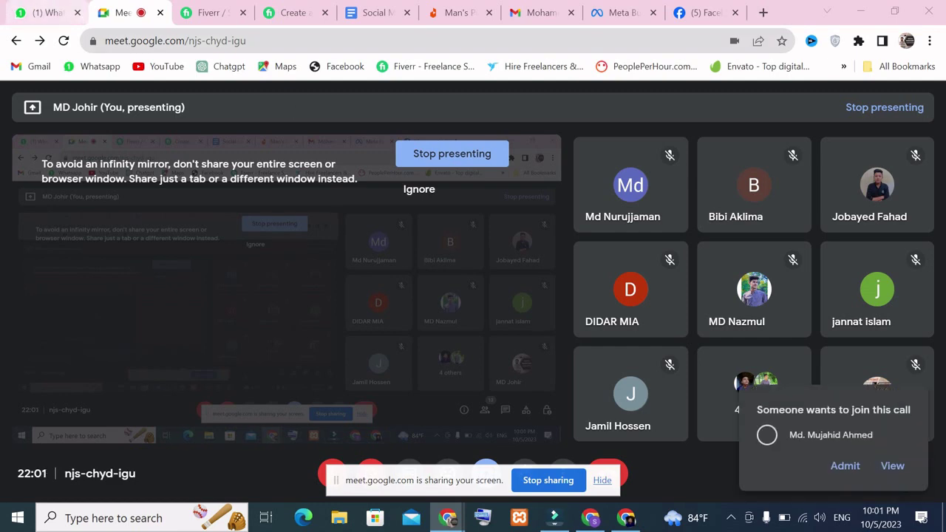
click(209, 10)
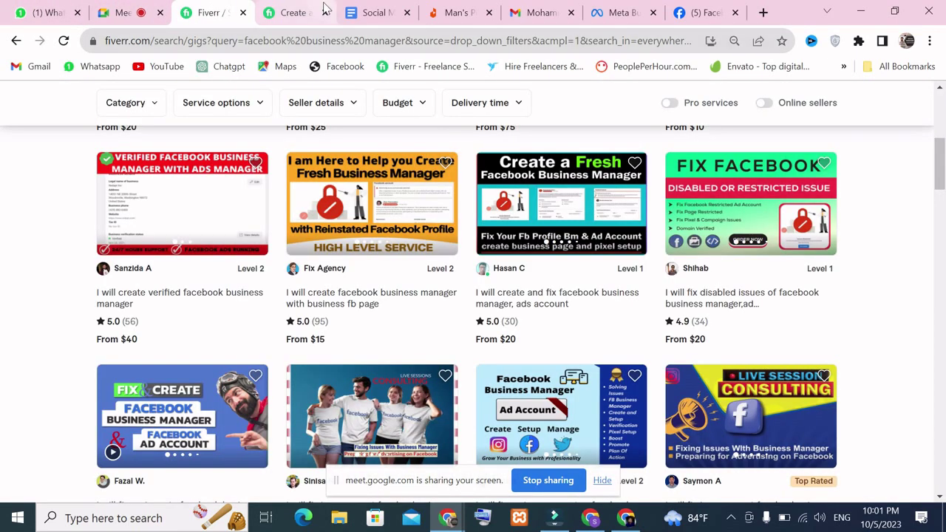
click(299, 7)
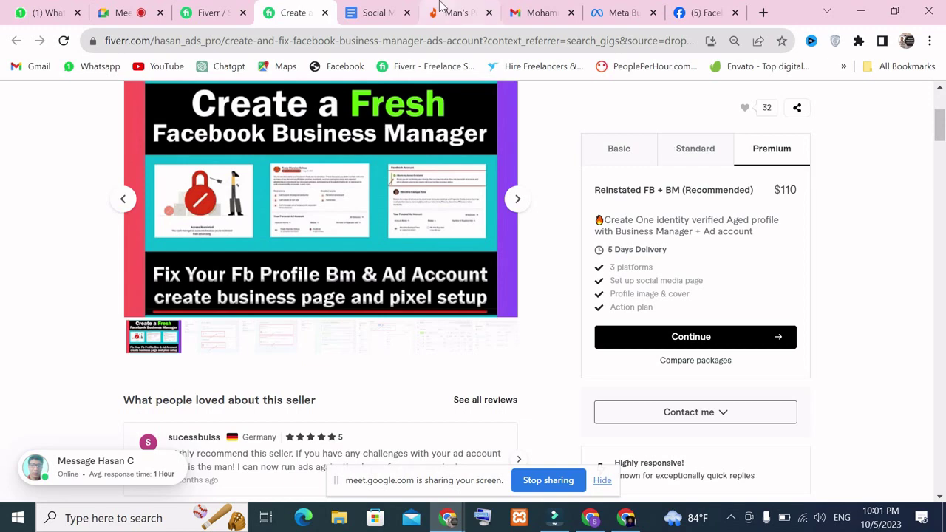
Admit the person waiting in the Google Meet call, then go back to the Fiverr results.
click(143, 9)
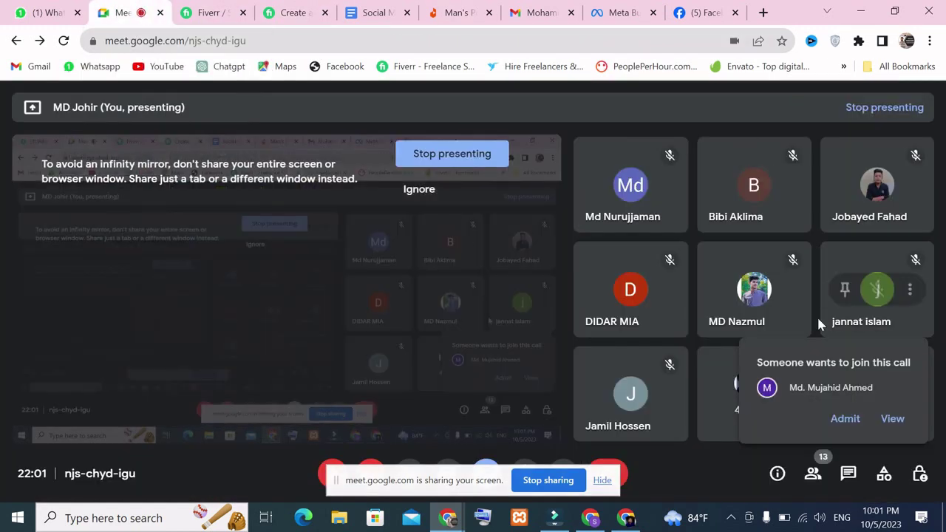
click(846, 419)
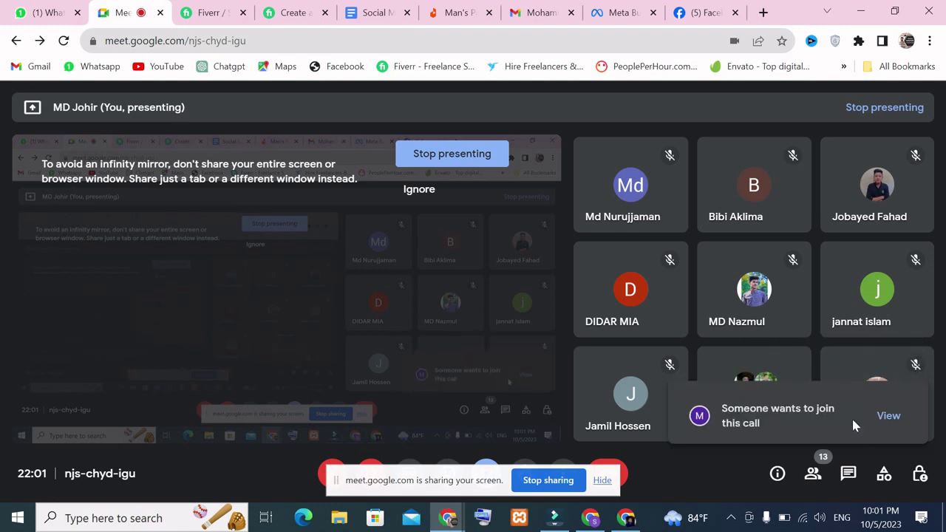
click(205, 8)
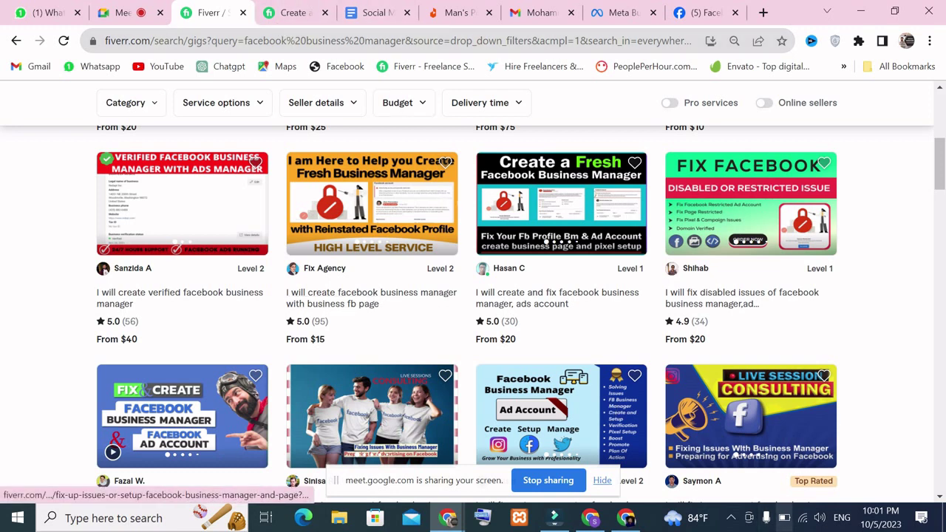
Bring up the ABIR Business Account's People settings and start adding a new person.
click(625, 517)
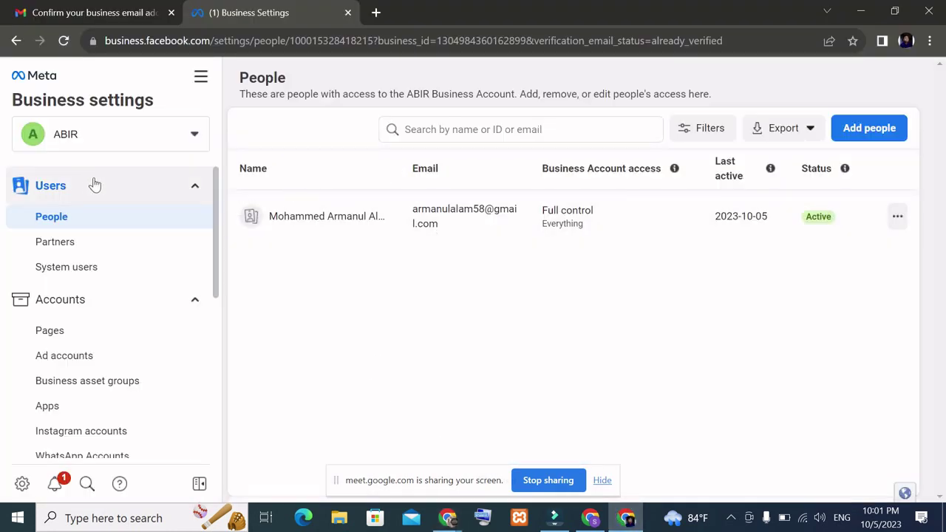
click(199, 76)
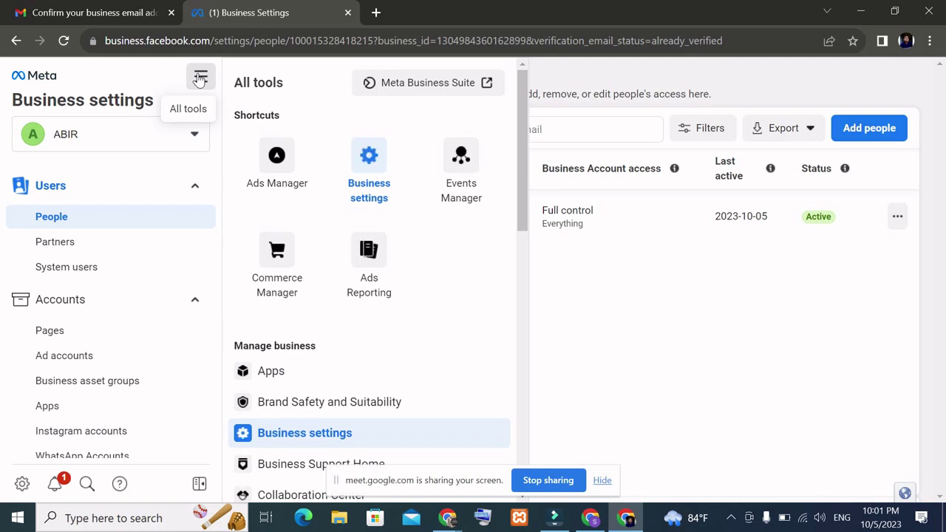
click(148, 177)
click(195, 186)
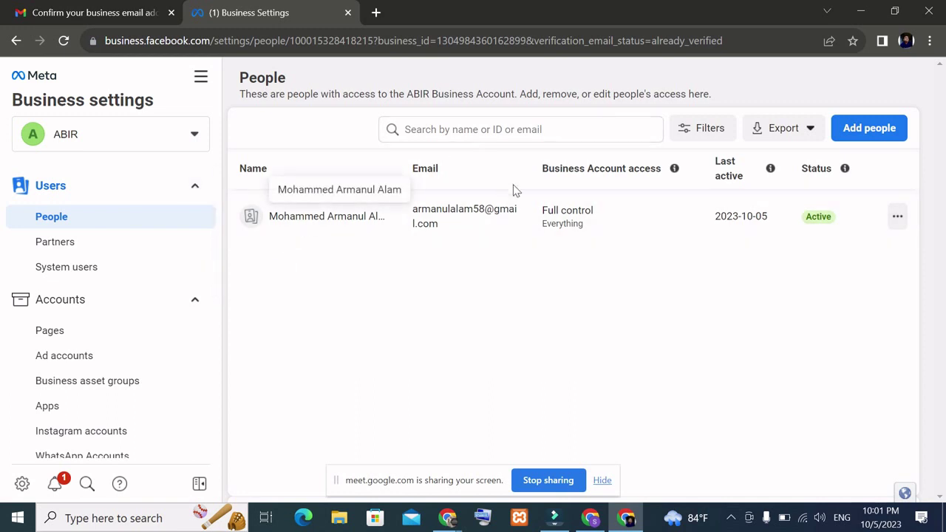
click(871, 133)
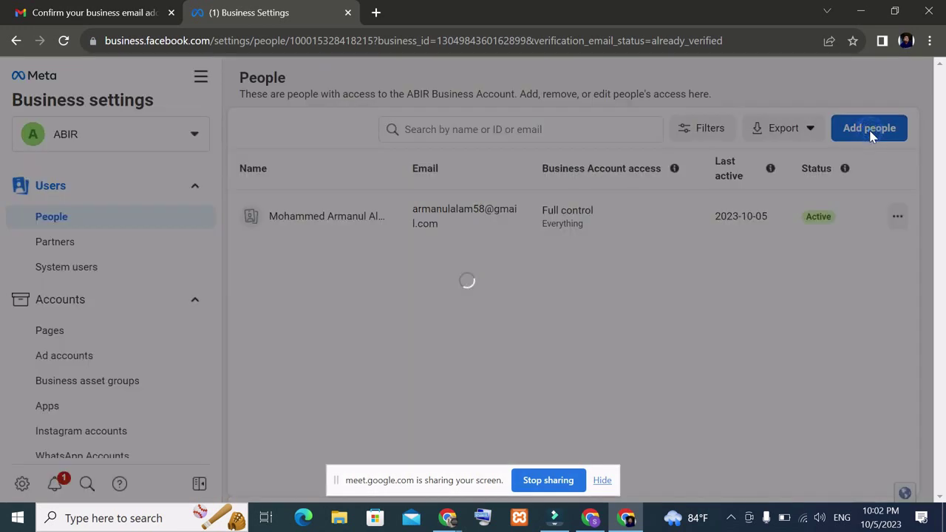
Open a new tab in the Facebook Chrome window and view the profile's Gmail address.
click(592, 520)
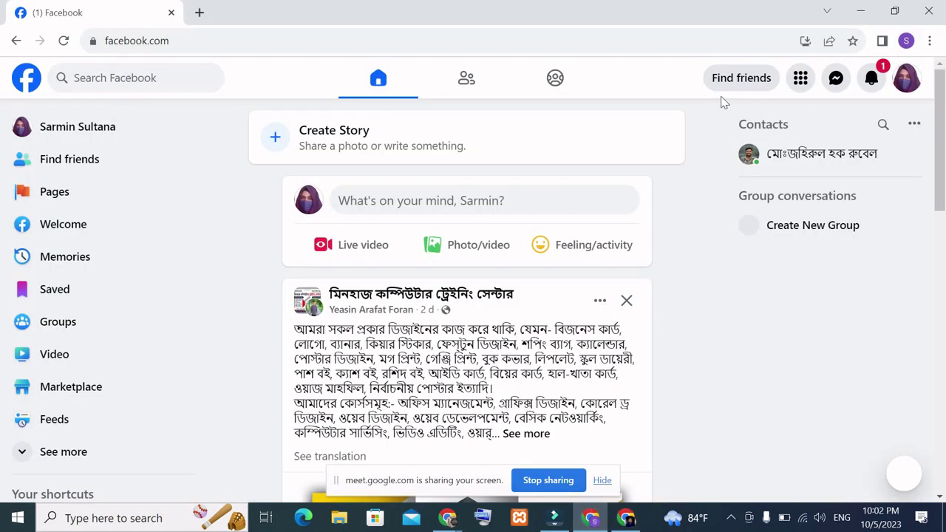
click(199, 12)
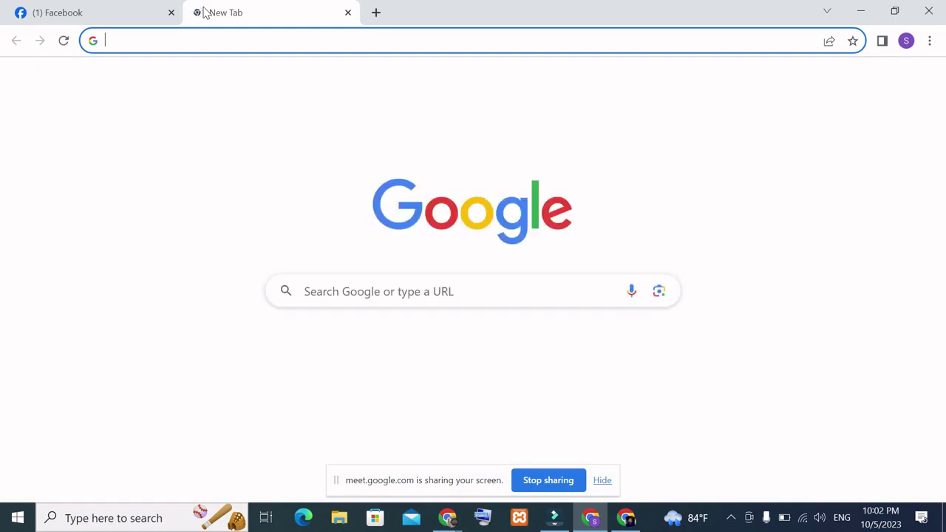
click(906, 41)
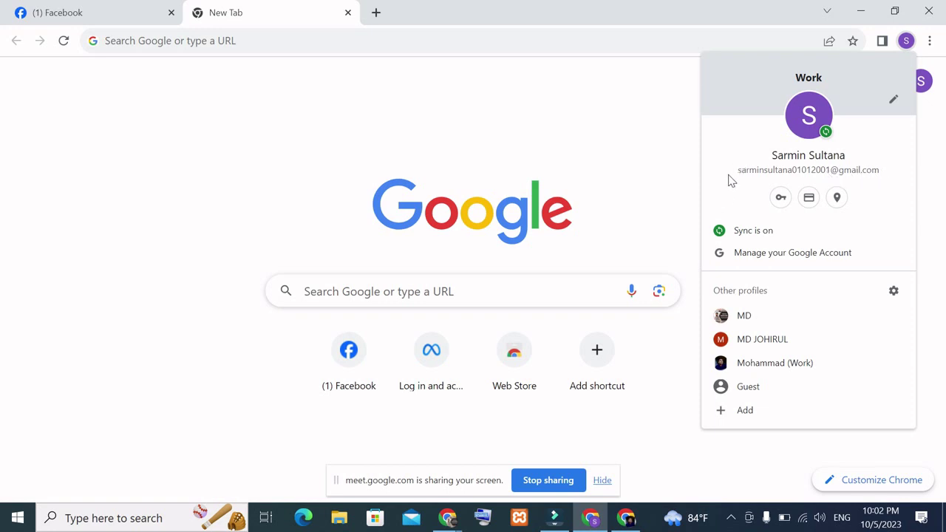
click(903, 165)
Enter the invitee's Gmail address in the Invite people dialog and add it as a recipient.
click(628, 520)
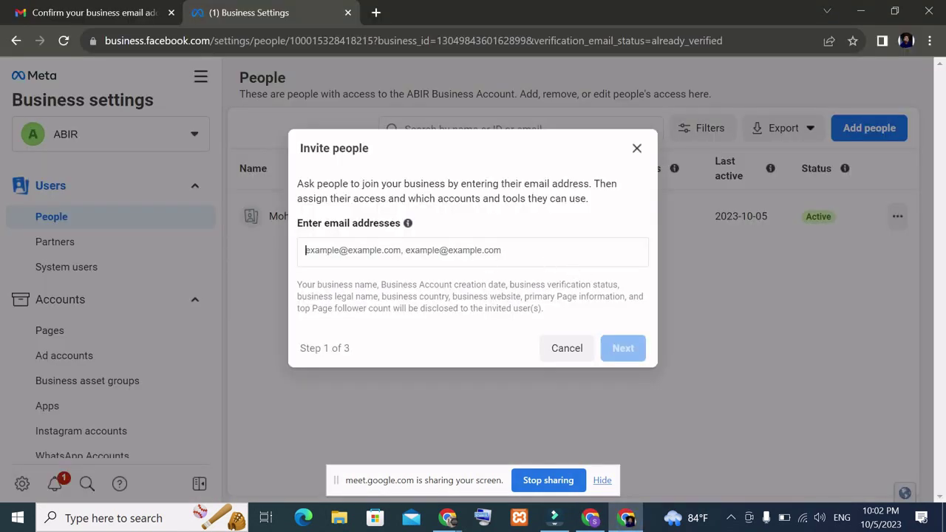
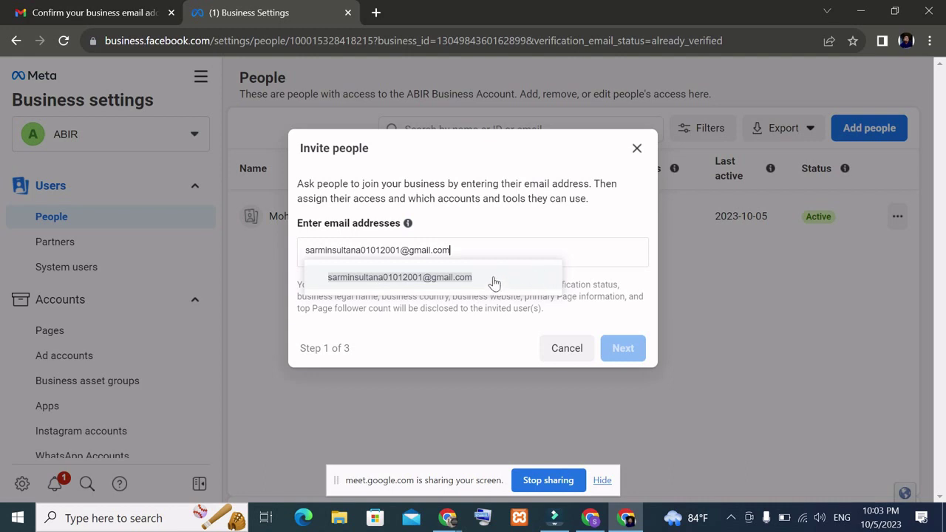
click(493, 278)
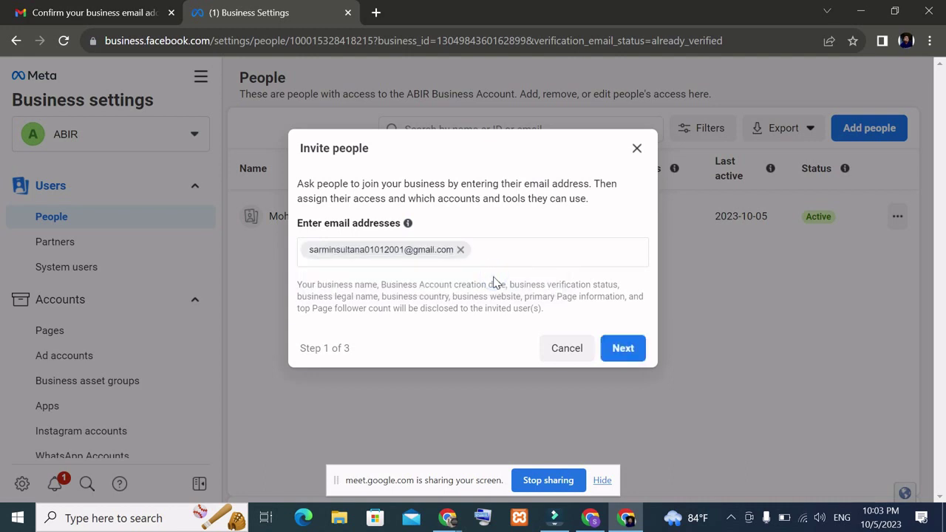
click(627, 519)
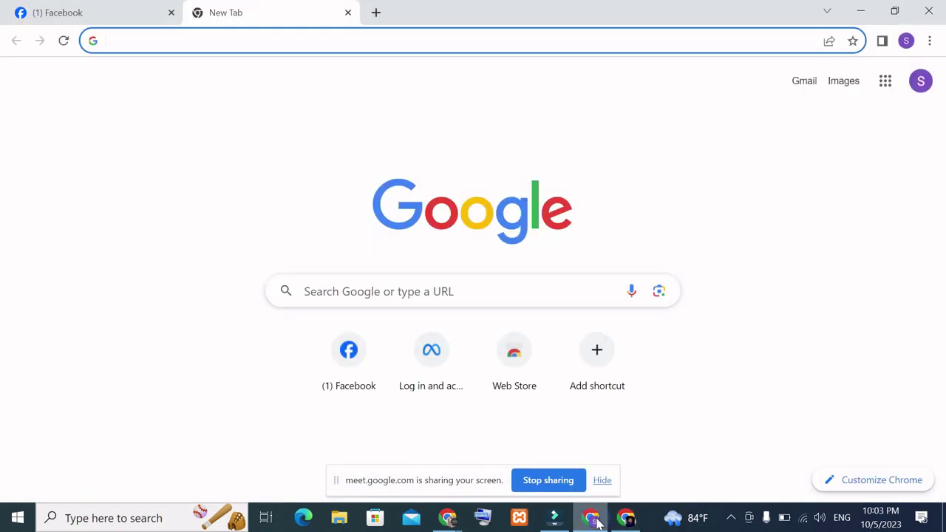
click(919, 81)
click(919, 82)
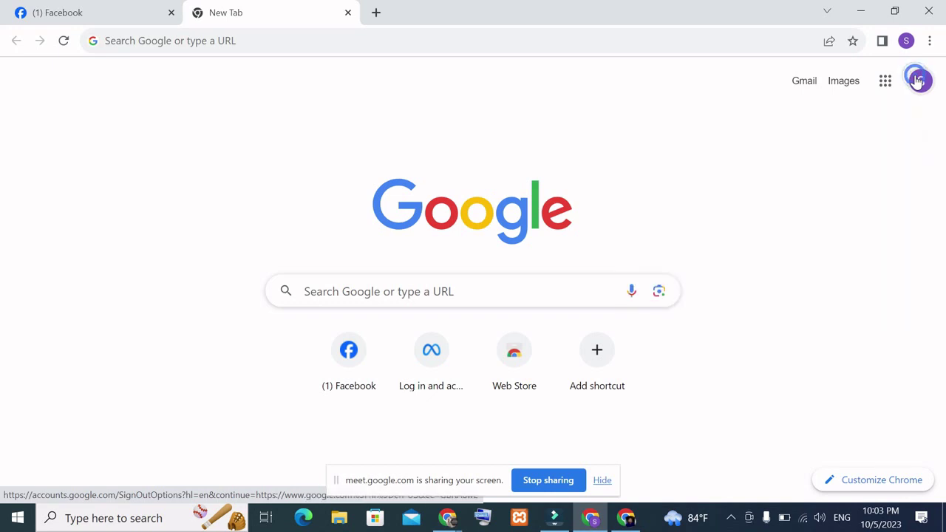
click(919, 81)
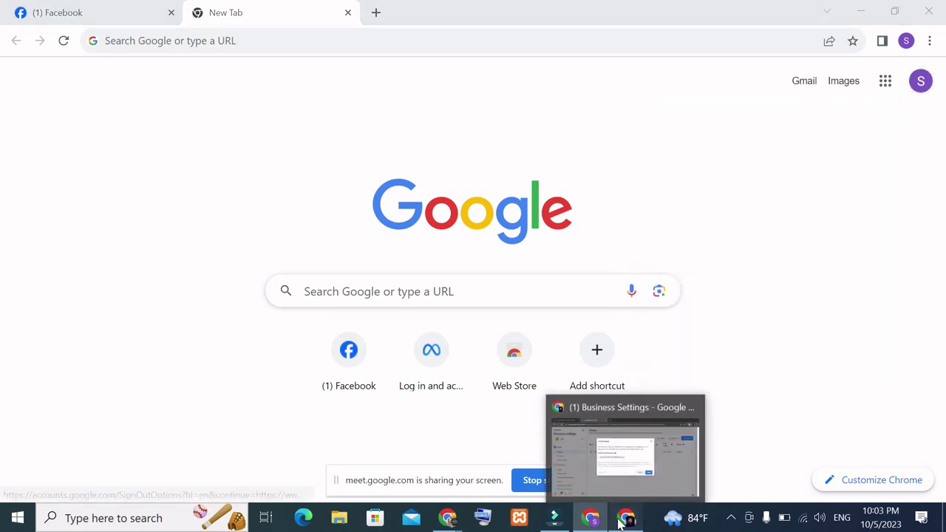
click(621, 519)
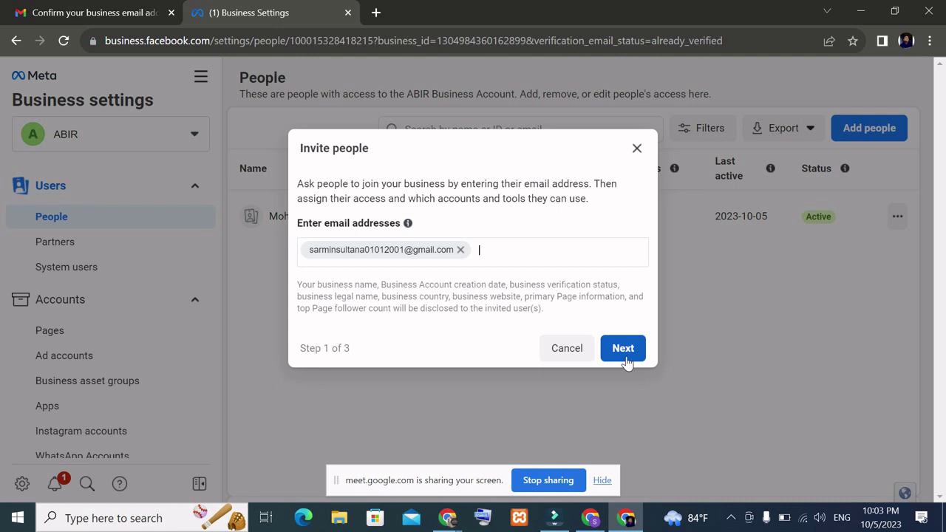
Advance the invite to step 2 of 3 and scroll toward the Full control options.
click(626, 349)
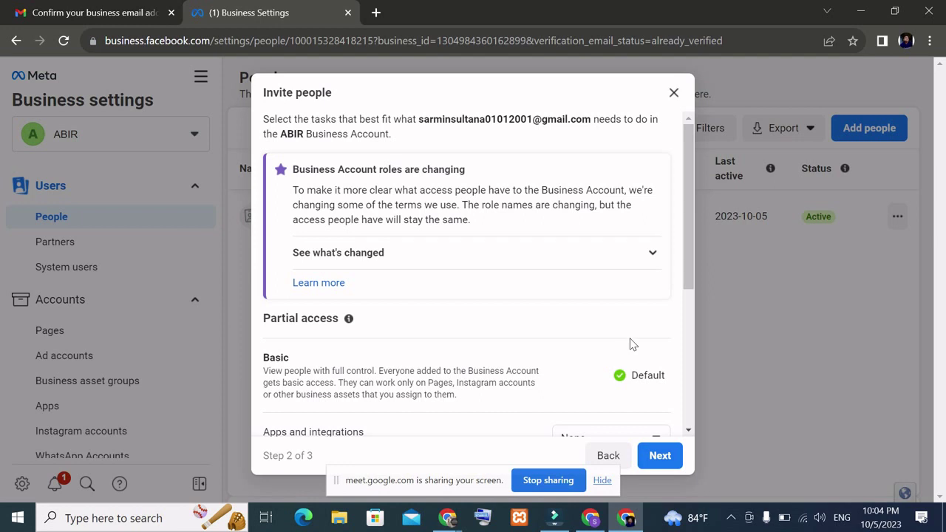
click(682, 315)
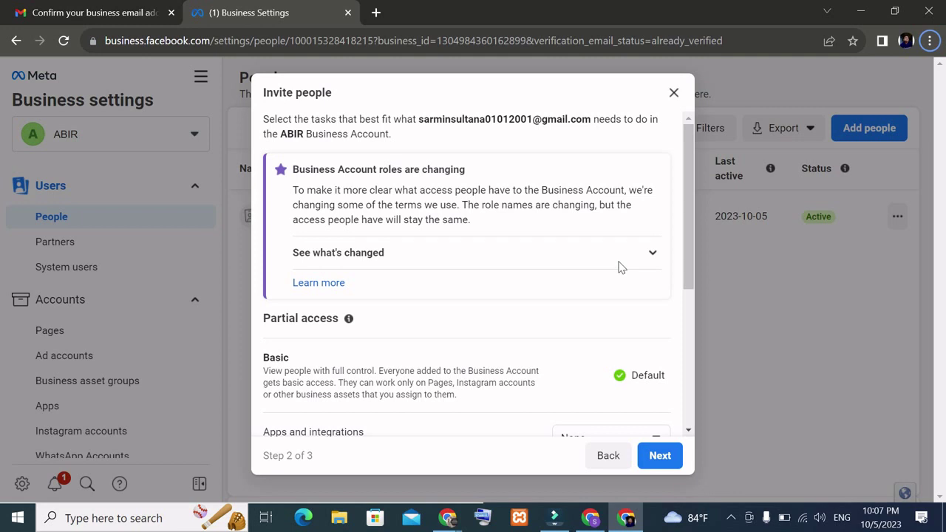
drag(685, 265, 689, 395)
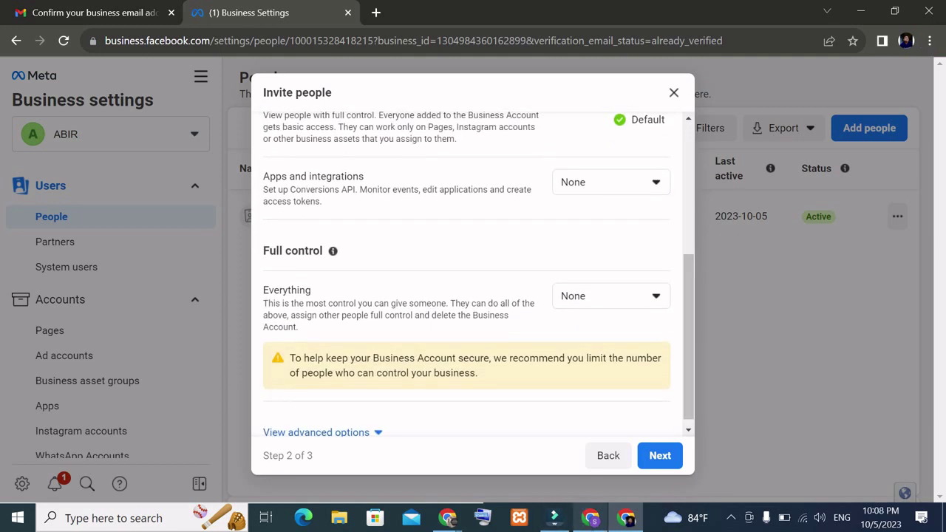
Admit both waiting participants into the Google Meet call, then return to Business Settings.
click(589, 518)
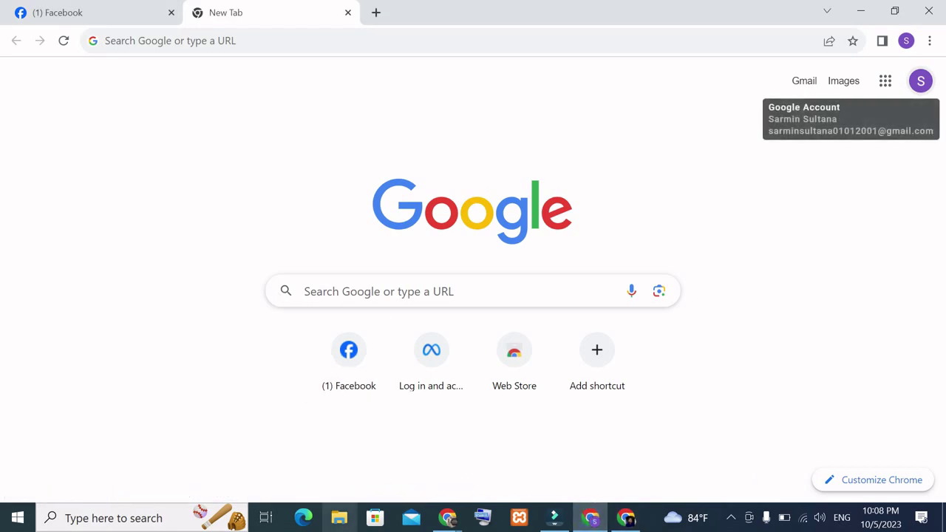
mouse_move(449, 522)
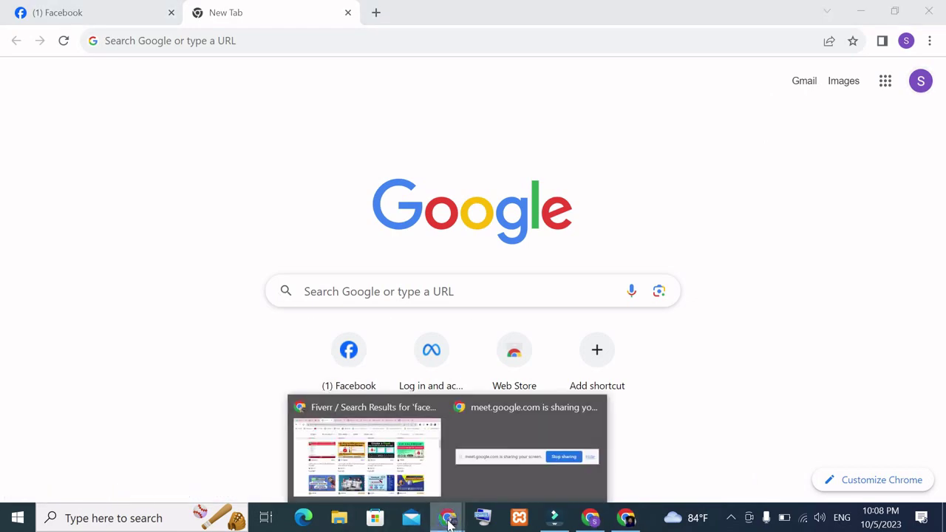
click(376, 445)
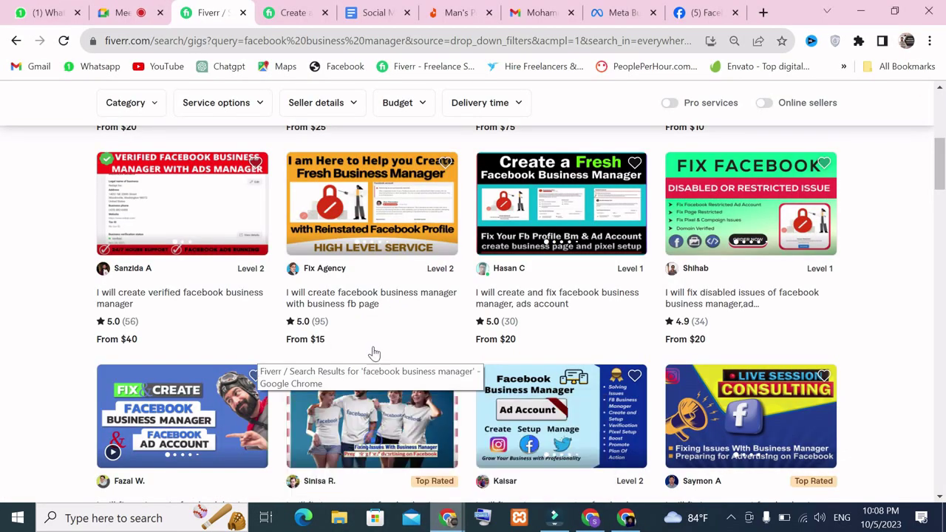
click(125, 11)
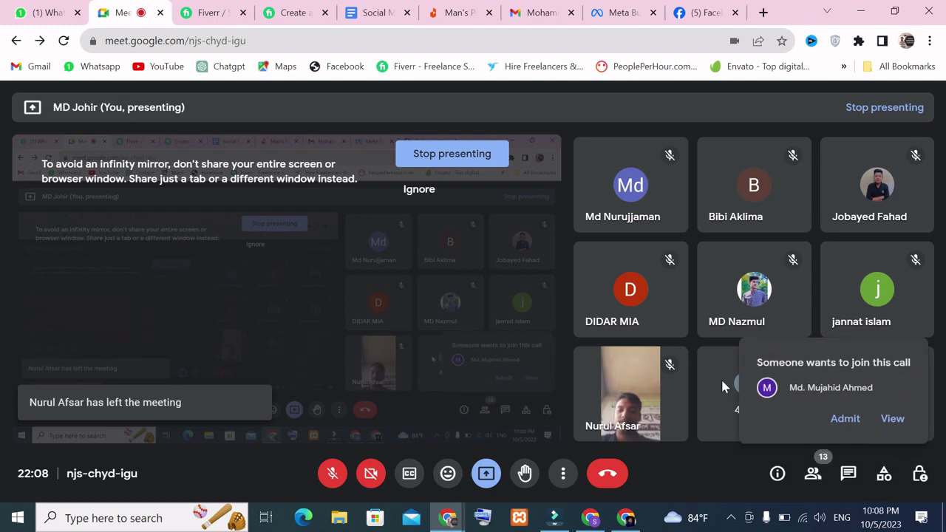
click(845, 419)
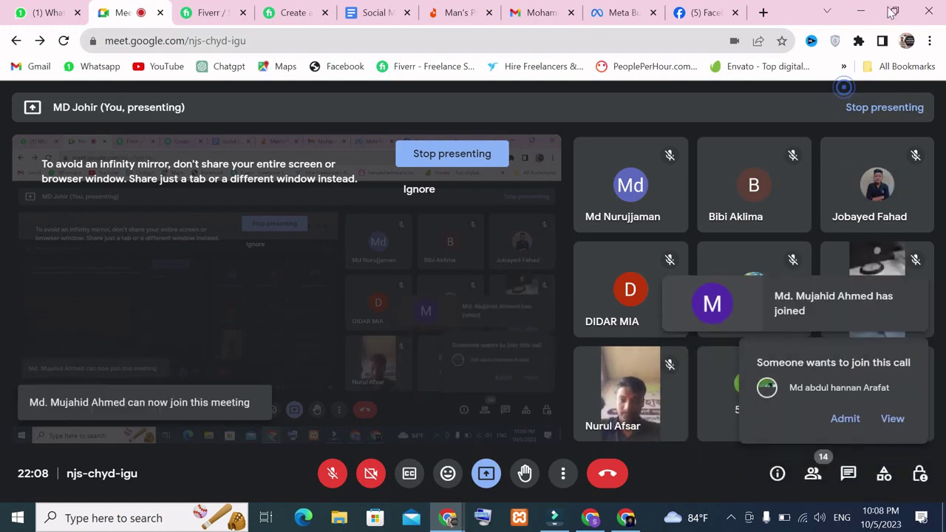
click(845, 419)
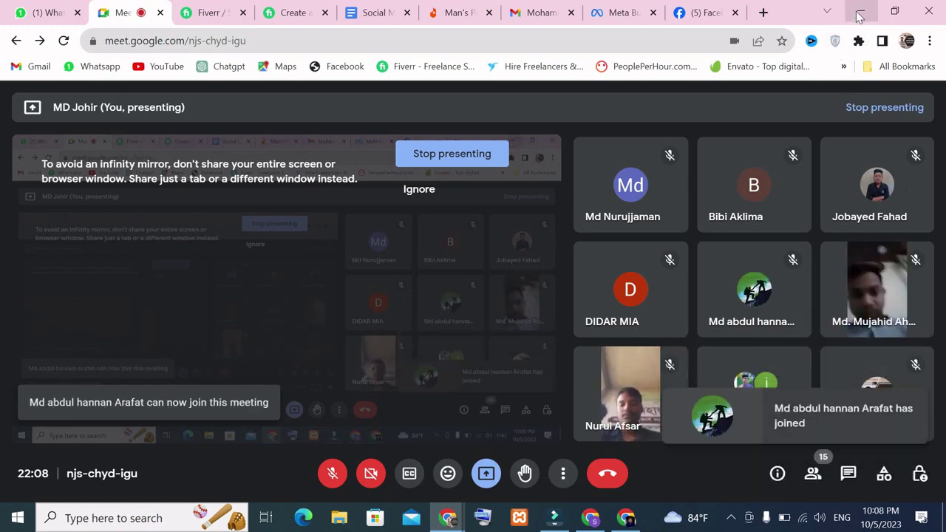
click(859, 11)
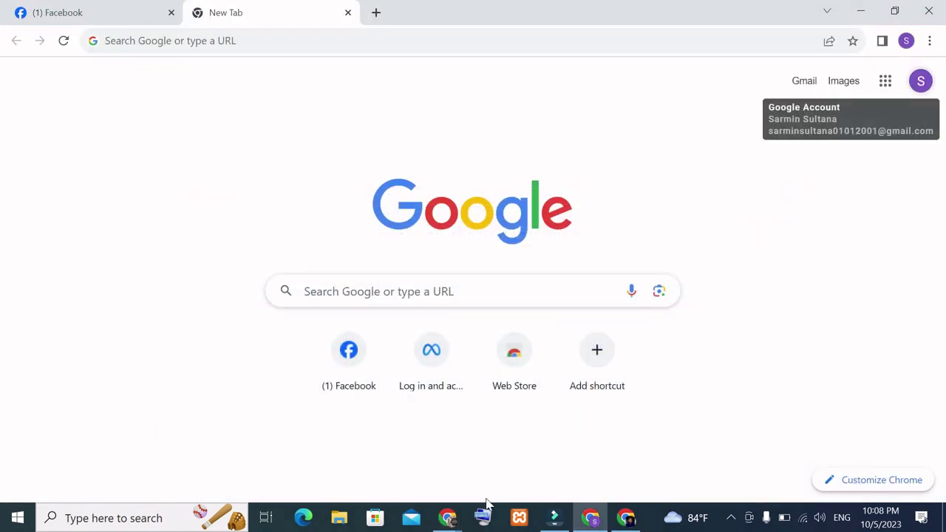
click(633, 523)
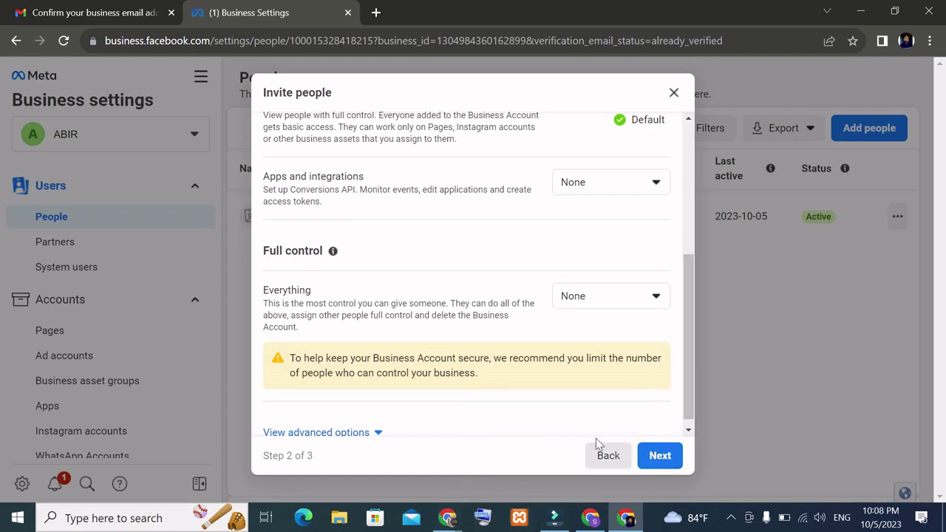
Set Apps and integrations to View and manage and Everything under Full control to Manage.
click(654, 185)
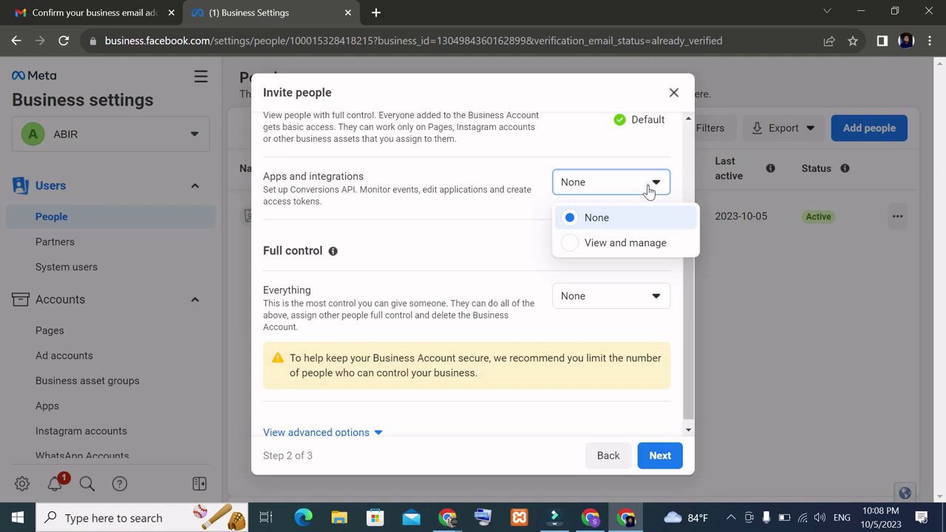
click(616, 244)
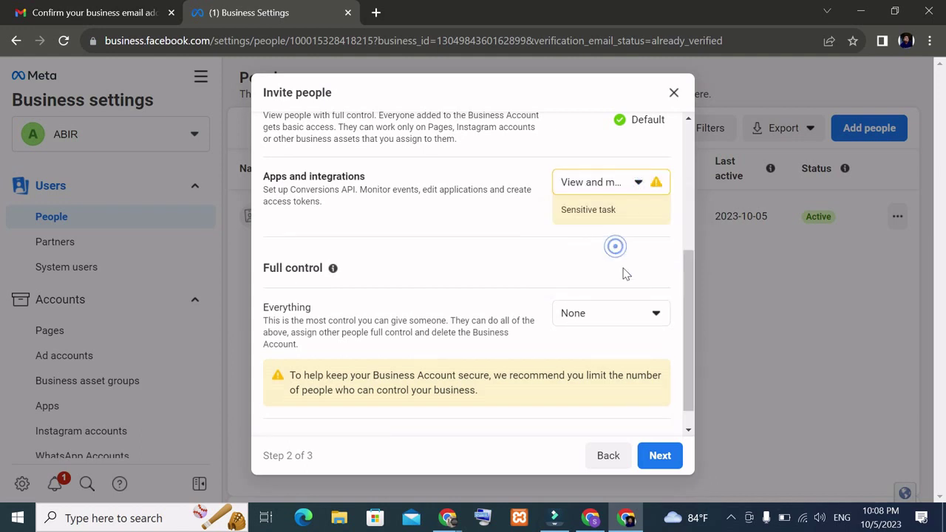
click(624, 329)
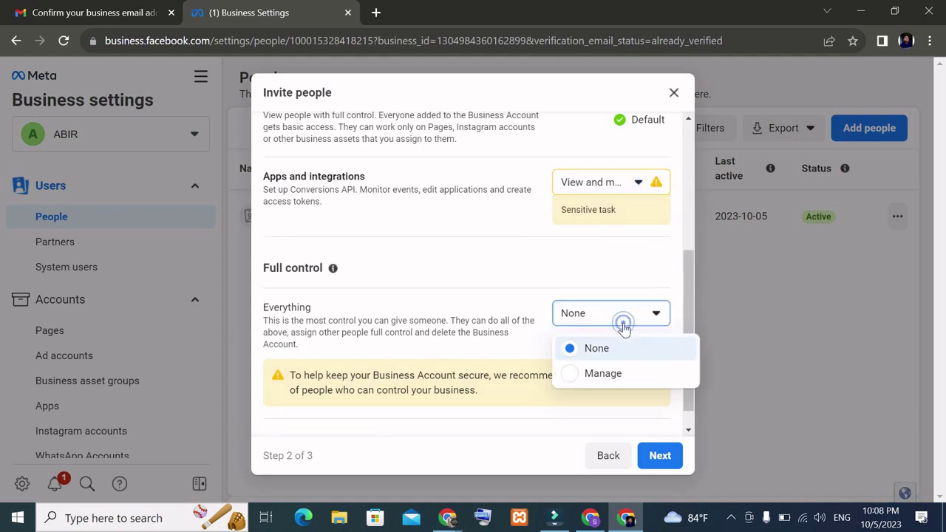
click(597, 375)
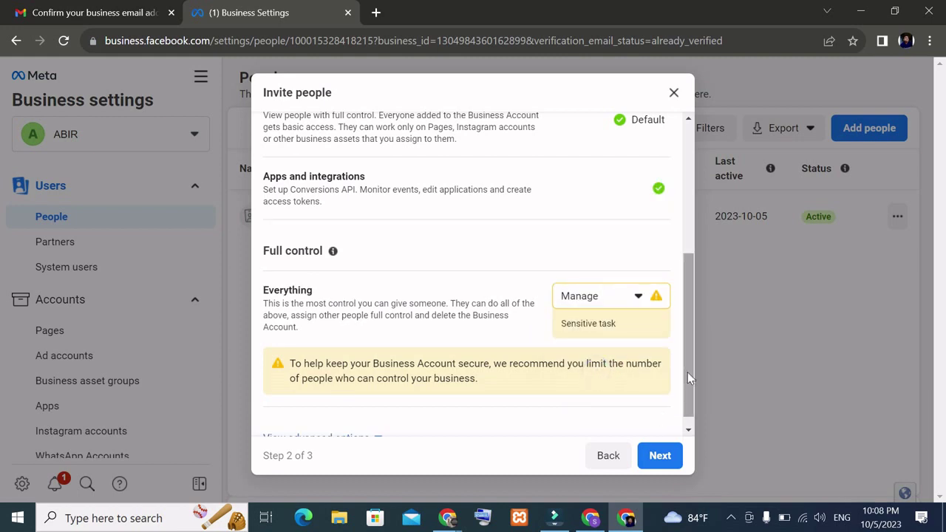
scroll(687, 373, down, 1)
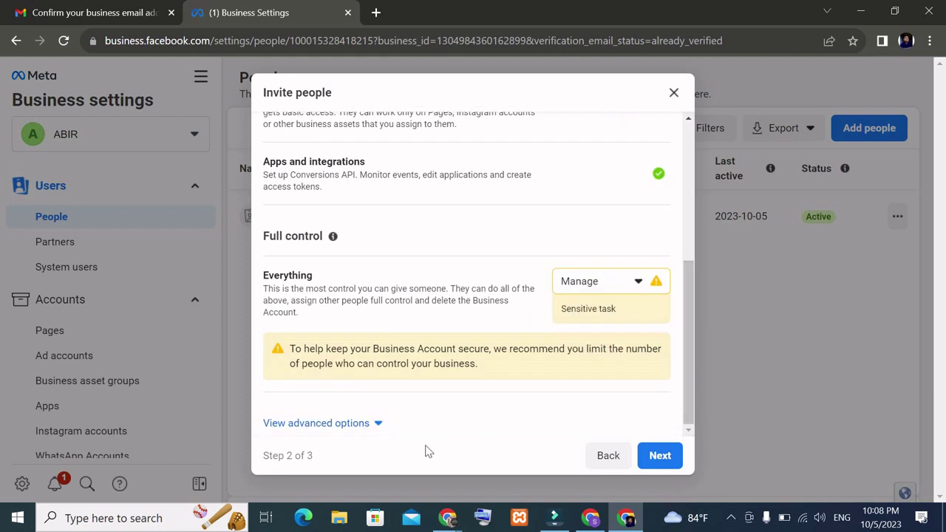
Capture the invite's advanced-options area in Lightshot with a red arrow marking View advanced options.
key(Print)
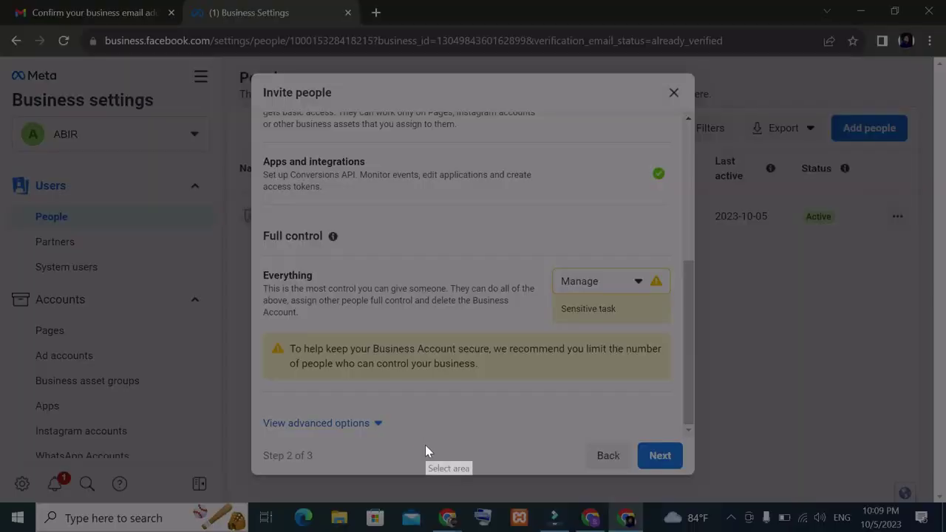
drag(249, 356, 507, 472)
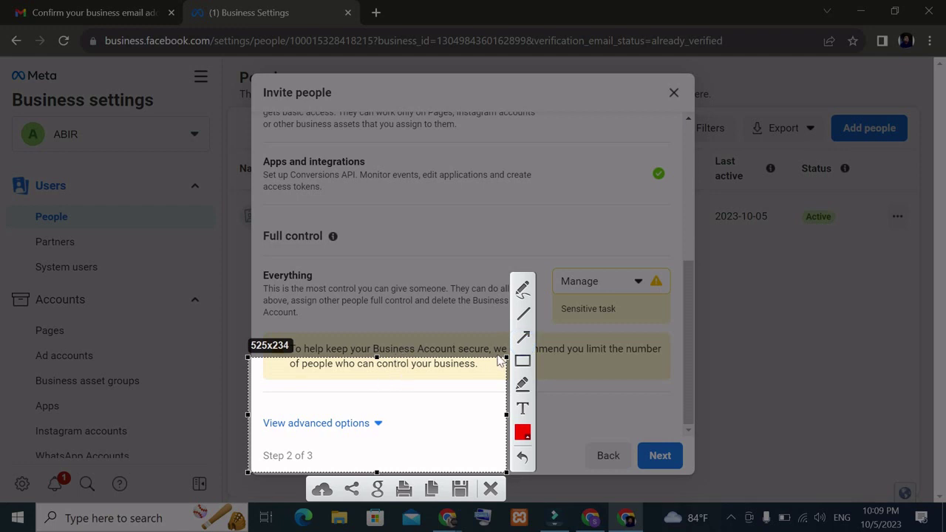
click(522, 337)
click(522, 337)
click(522, 337)
drag(429, 383, 361, 414)
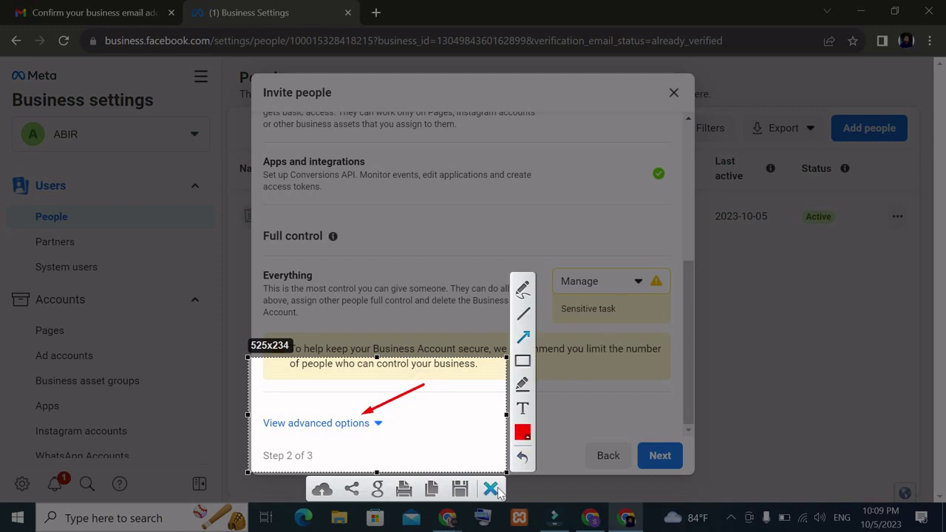
Discard the capture and expand the advanced options, showing Finance access still None.
click(490, 489)
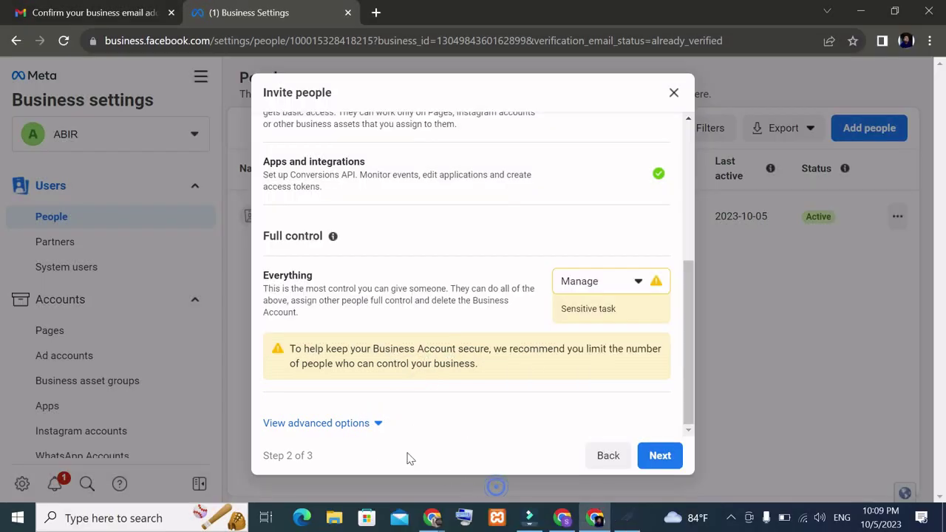
click(377, 423)
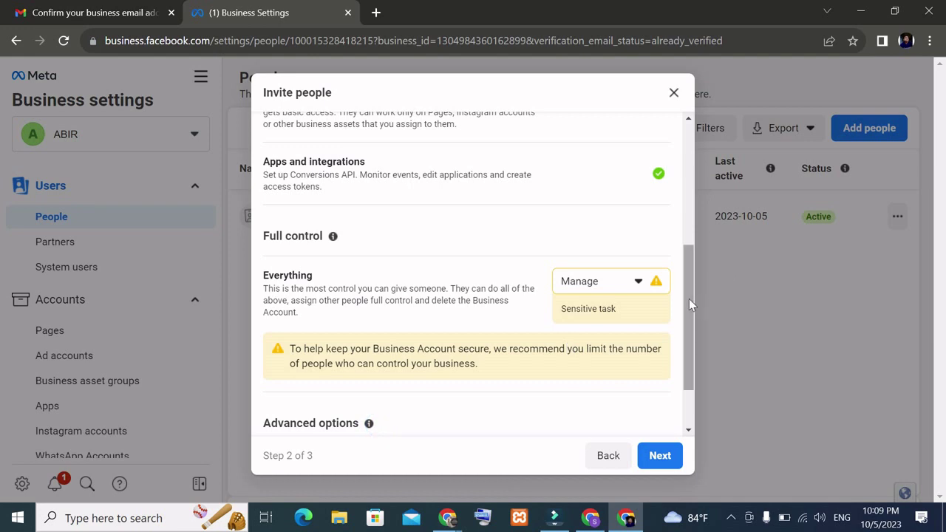
drag(689, 299, 724, 340)
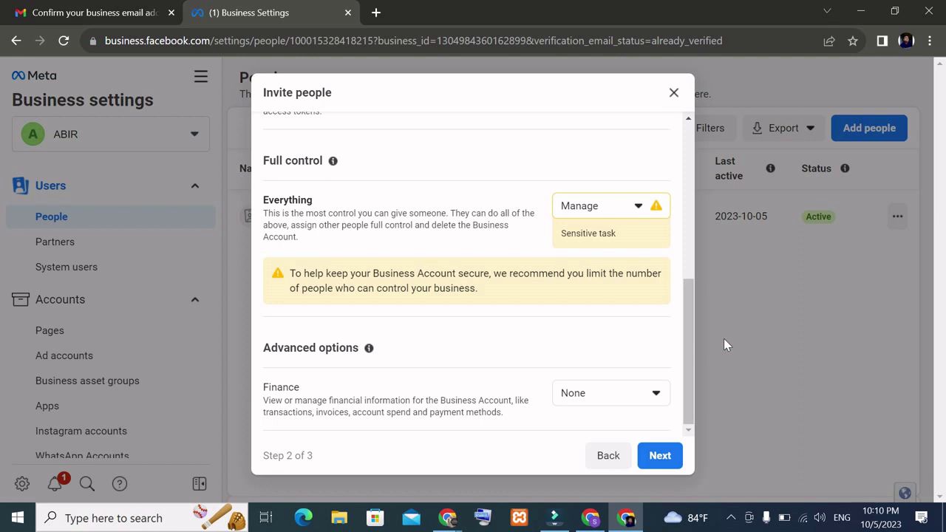
Review the invitation permissions, keeping Full control set to Manage and checking the renamed roles summary.
click(662, 457)
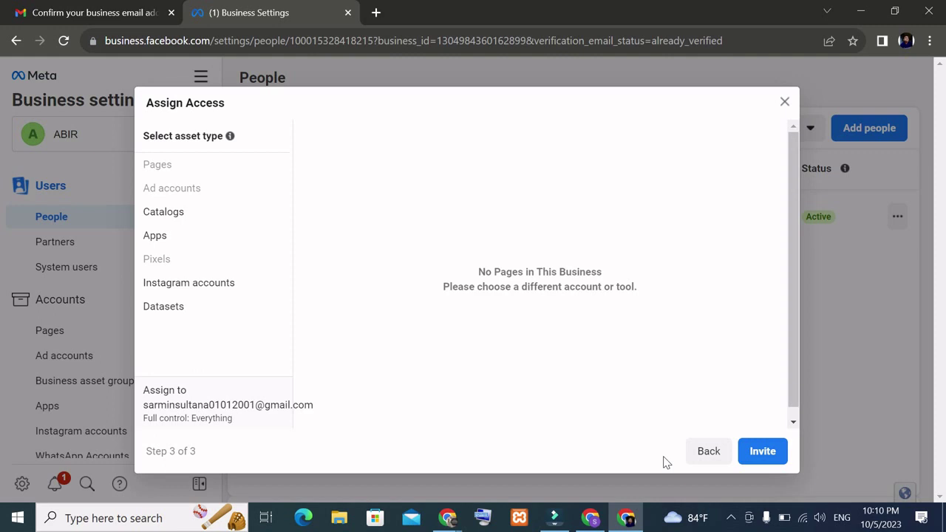
mouse_move(180, 174)
click(704, 453)
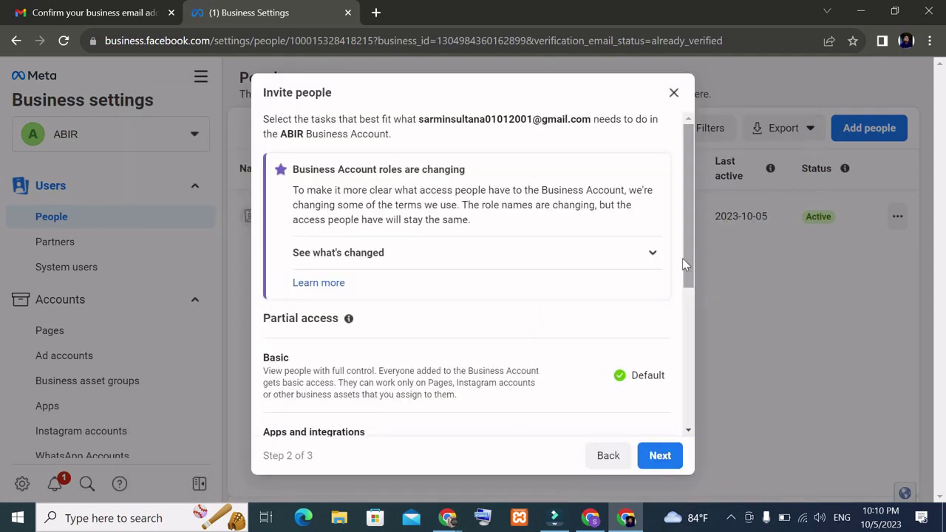
click(653, 252)
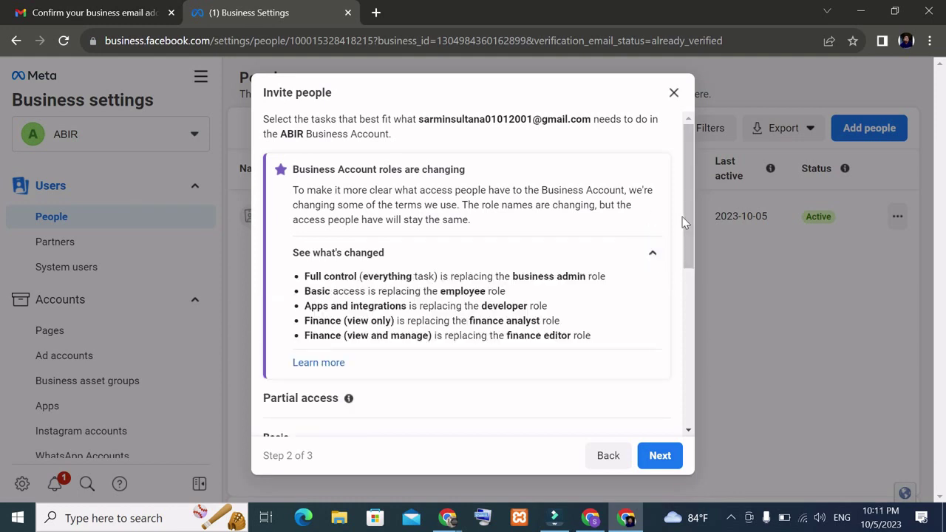
drag(684, 216, 728, 431)
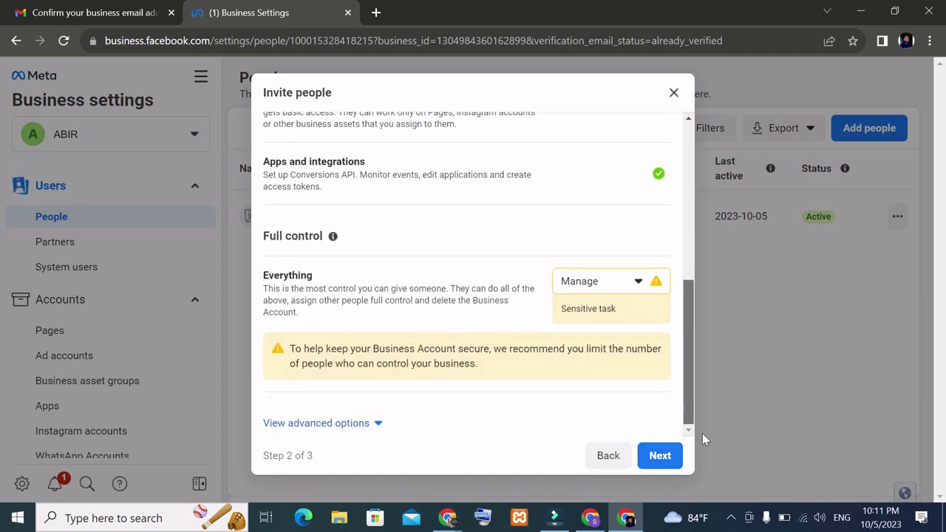
scroll(626, 363, up, 2)
scroll(636, 406, down, 2)
scroll(617, 355, up, 1)
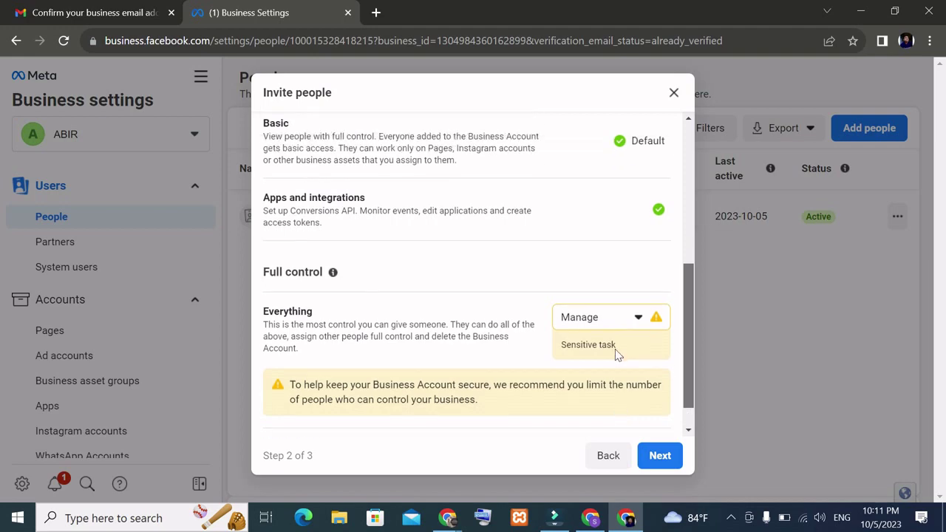
scroll(622, 366, down, 1)
Send the full-control invitation from the Assign access step.
click(651, 456)
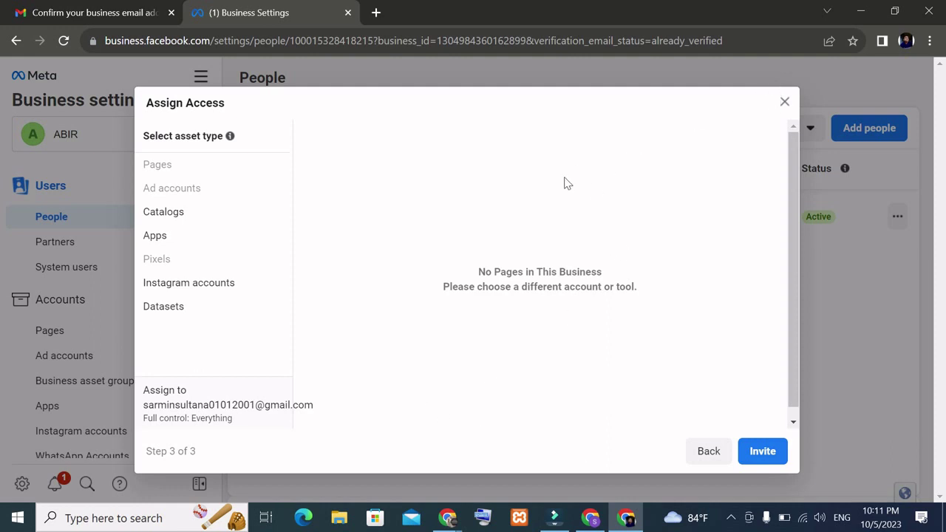
click(755, 452)
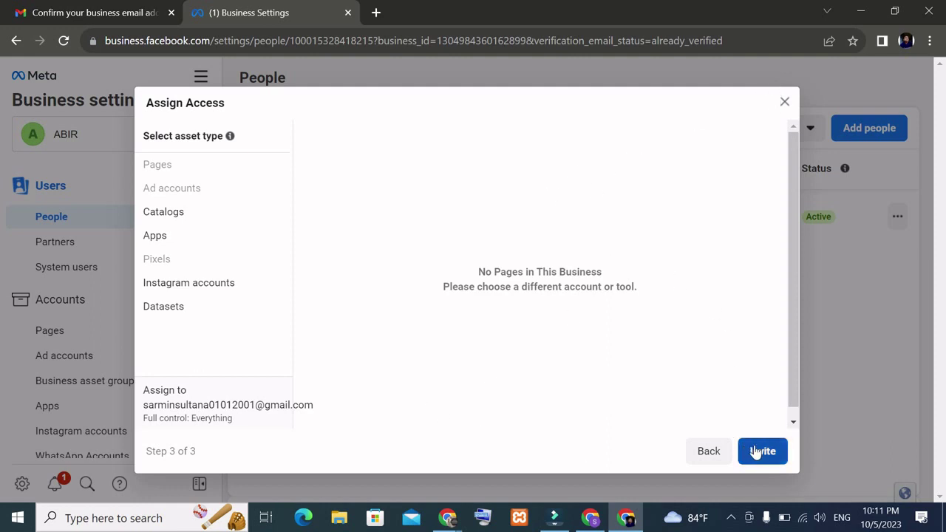
click(757, 452)
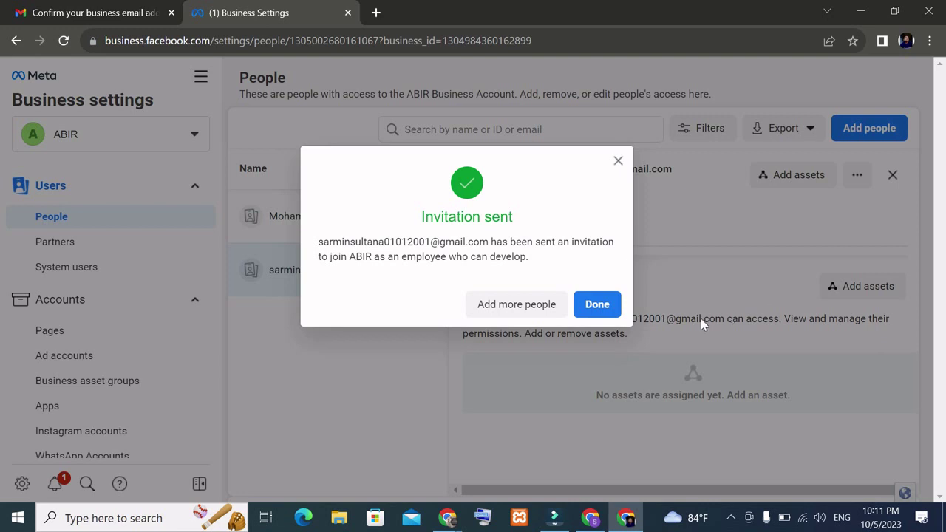
Dismiss the invitation-sent confirmation, close the person details panel, and switch to the other Chrome window.
click(601, 309)
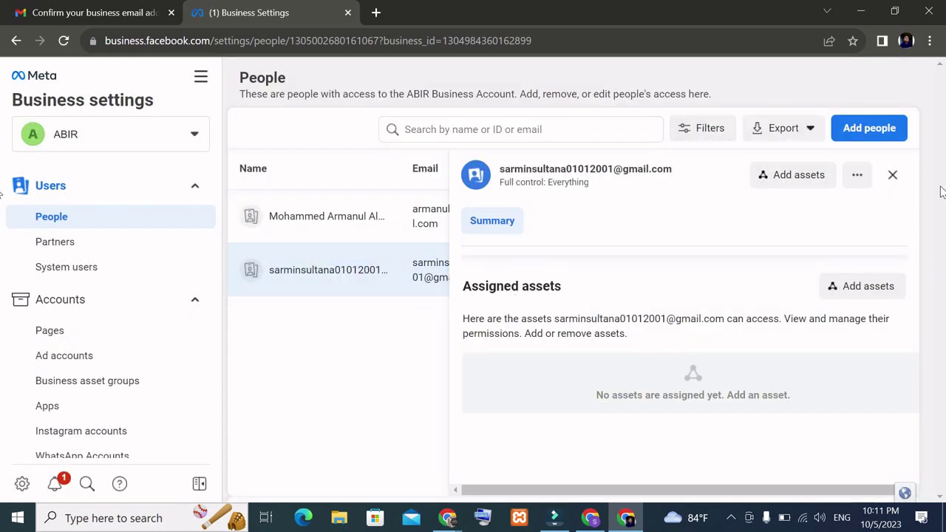
click(895, 177)
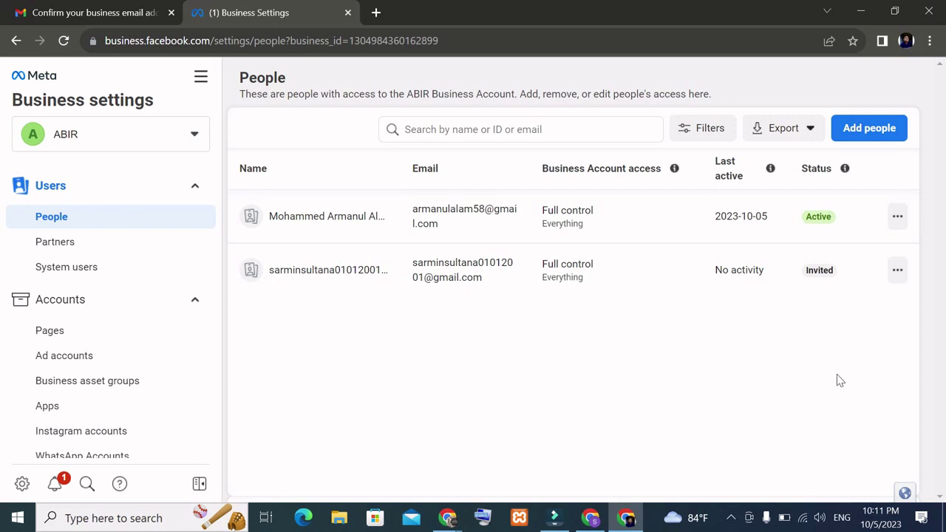
click(592, 519)
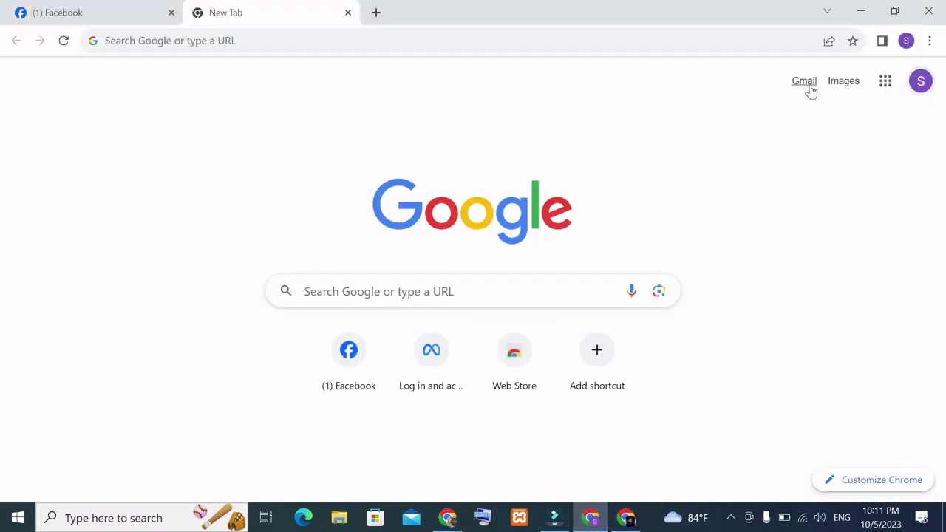
Open Gmail from the Google apps grid and dismiss the inbox's getting-started card.
click(887, 83)
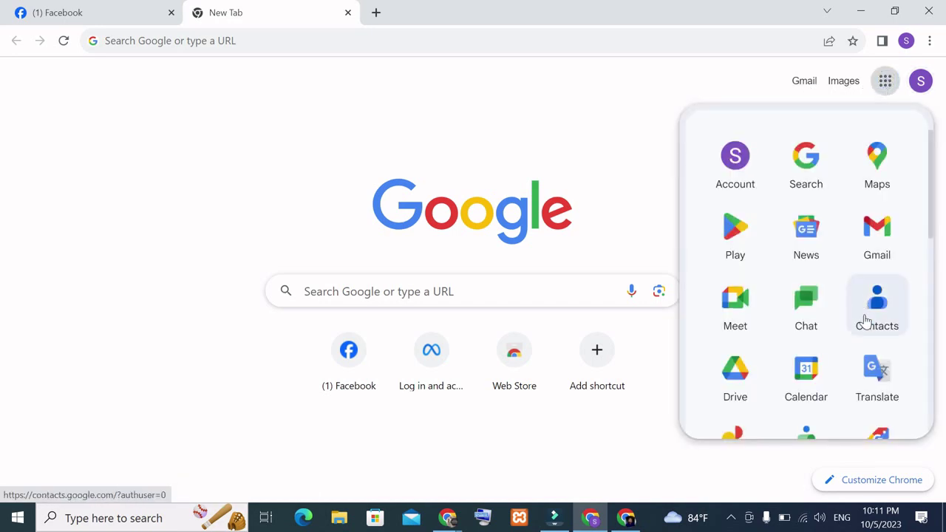
click(879, 244)
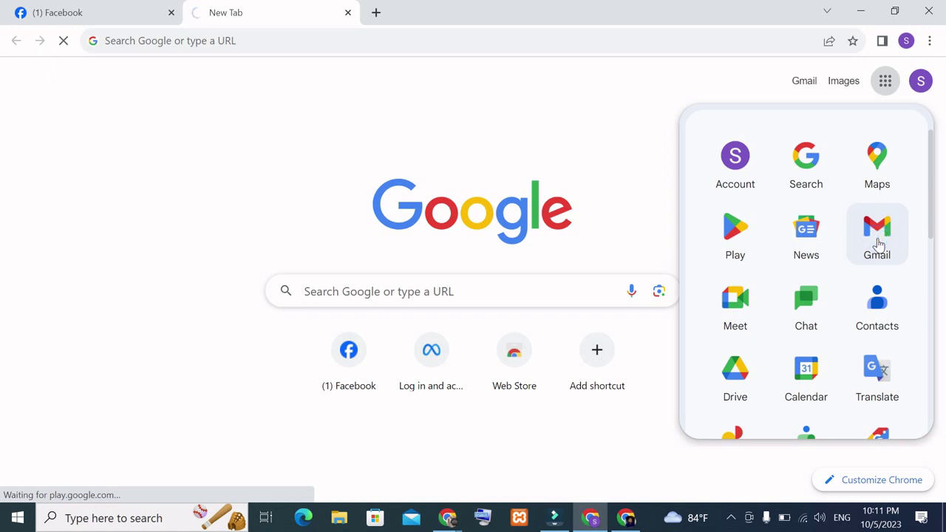
click(109, 10)
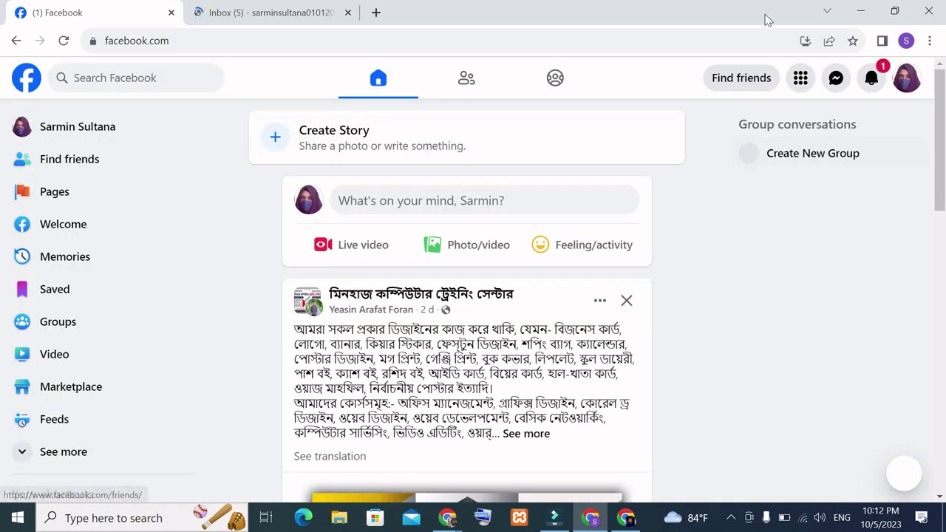
click(259, 8)
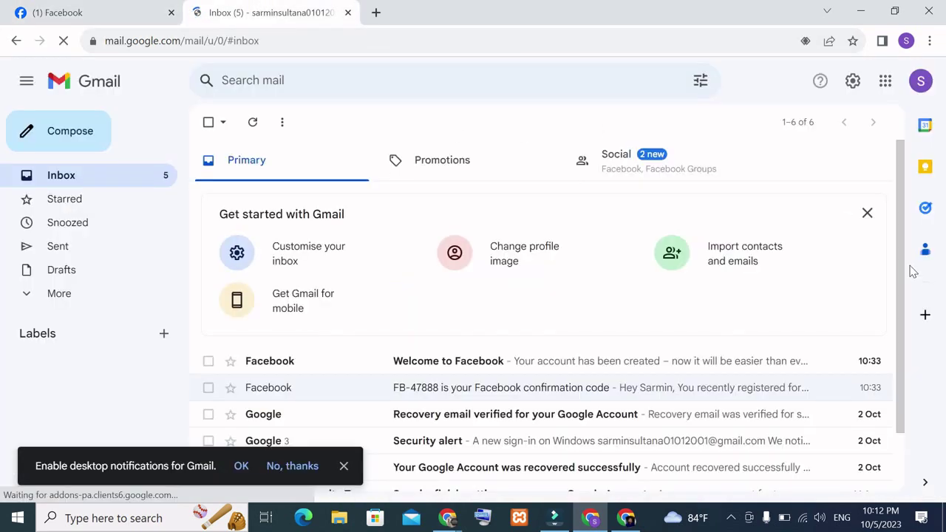
click(868, 216)
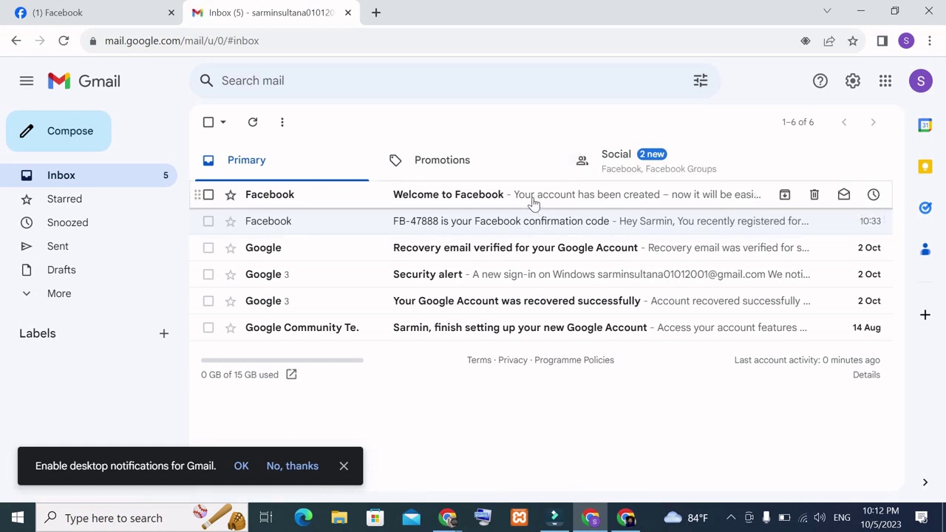
Bring the Google Meet call window back to the front.
click(54, 9)
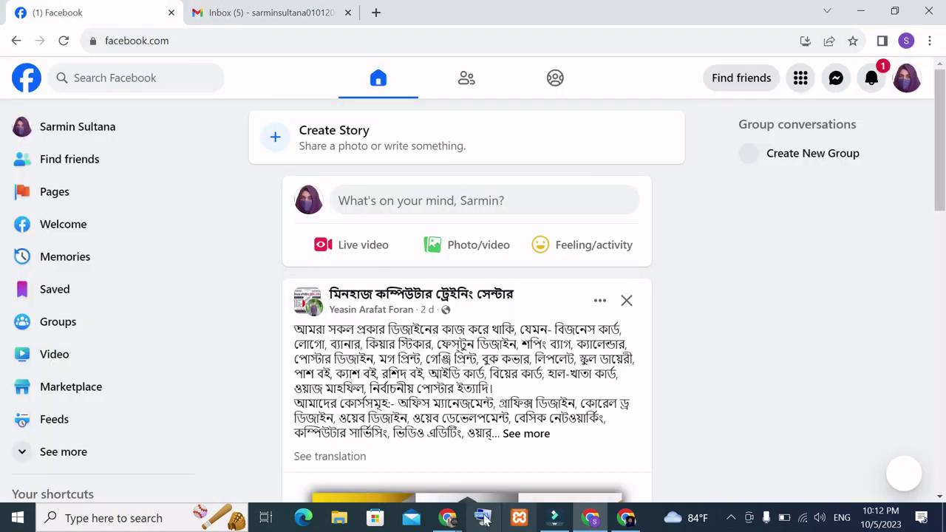
mouse_move(448, 521)
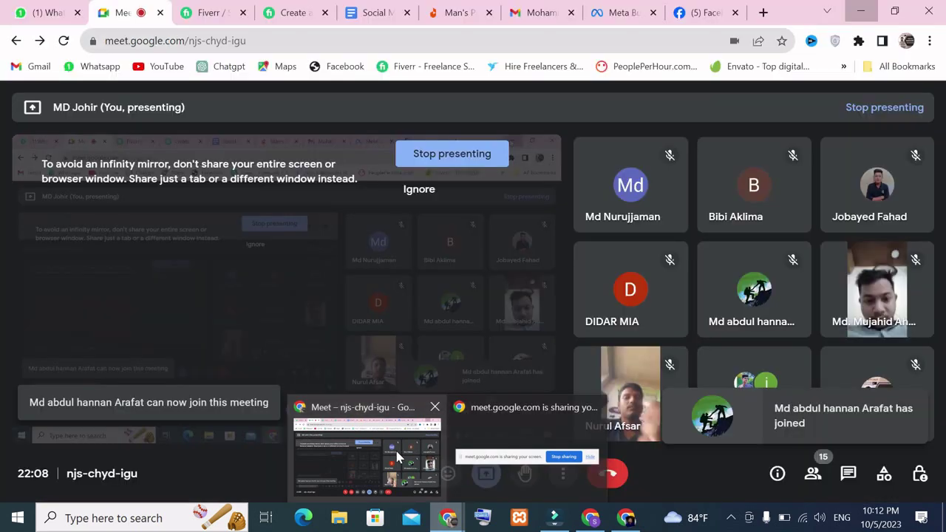
click(397, 458)
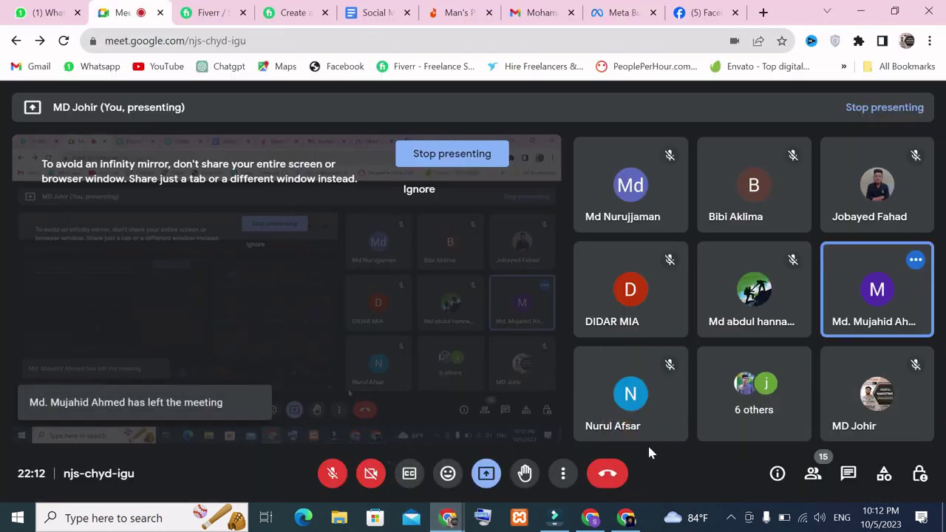
Remove the participant from the Meet call without filing an abuse report.
mouse_move(909, 275)
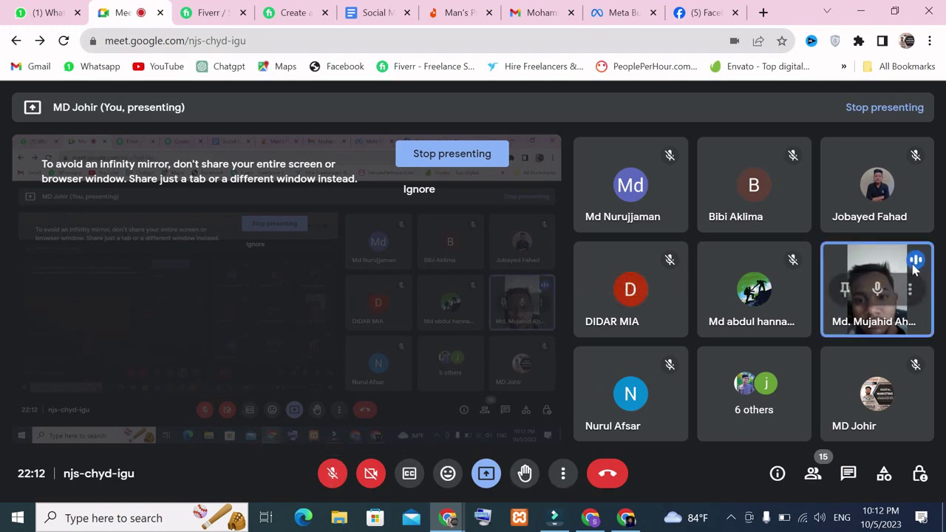
click(910, 291)
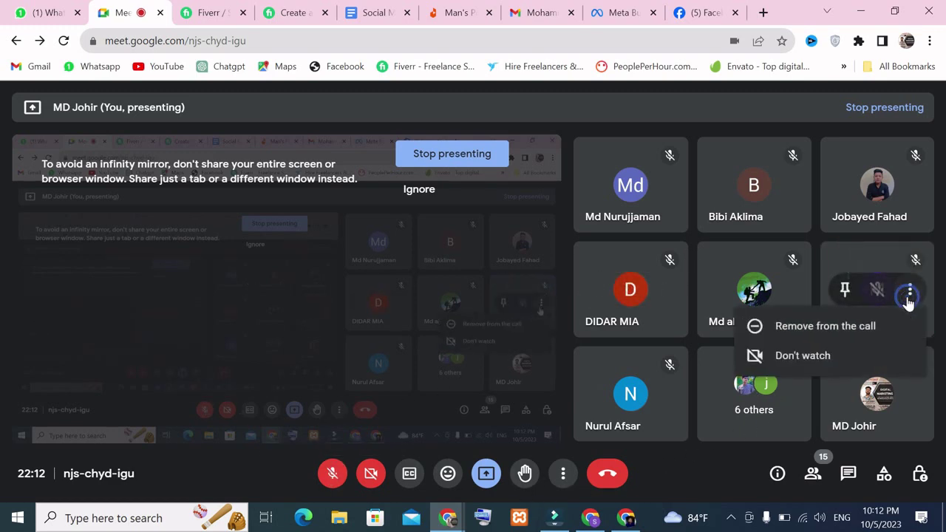
click(839, 329)
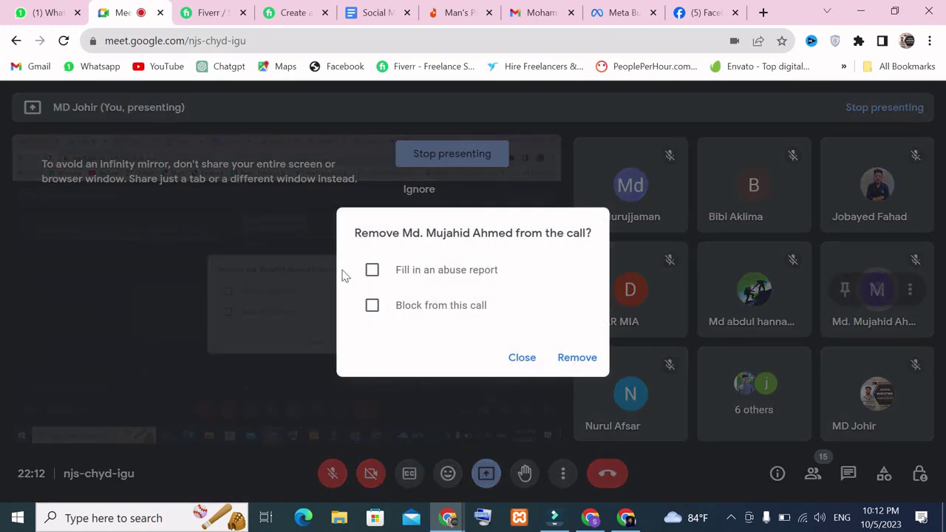
click(374, 270)
click(373, 271)
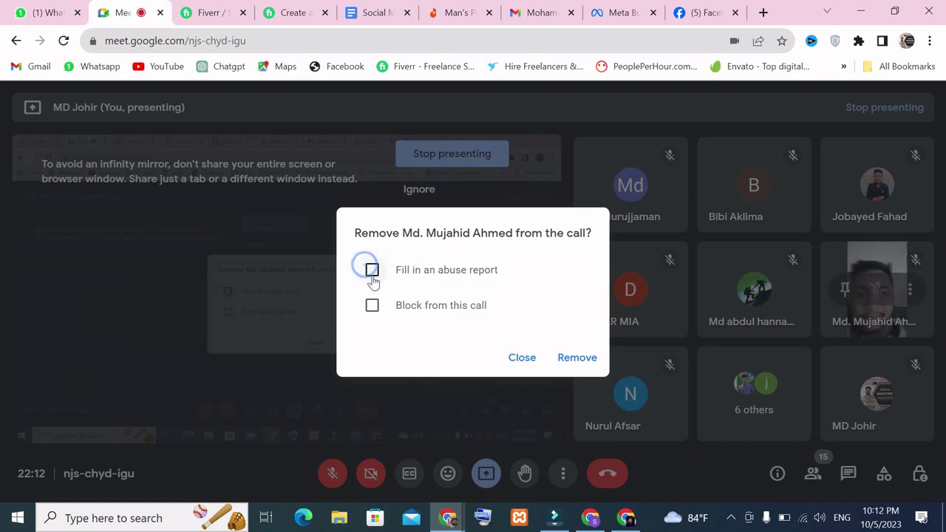
click(577, 360)
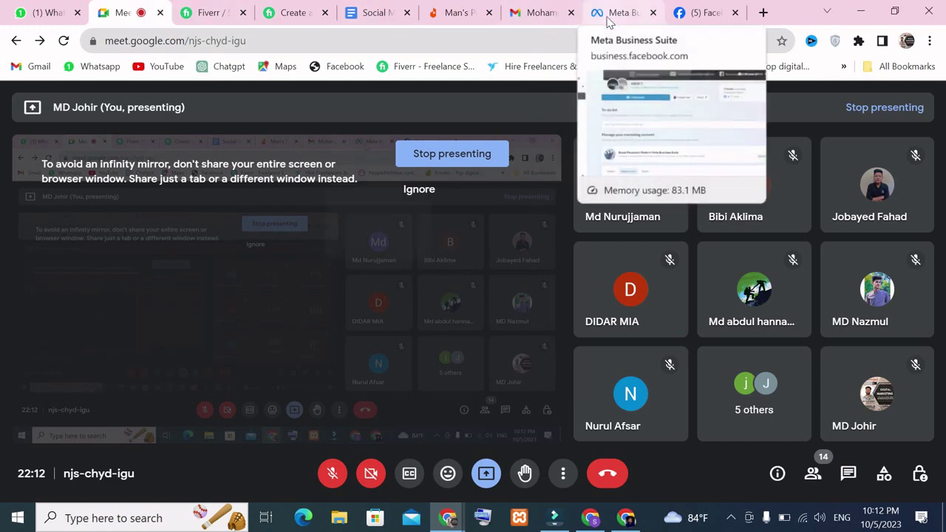
Switch back to the browser window showing the Facebook feed.
mouse_move(714, 11)
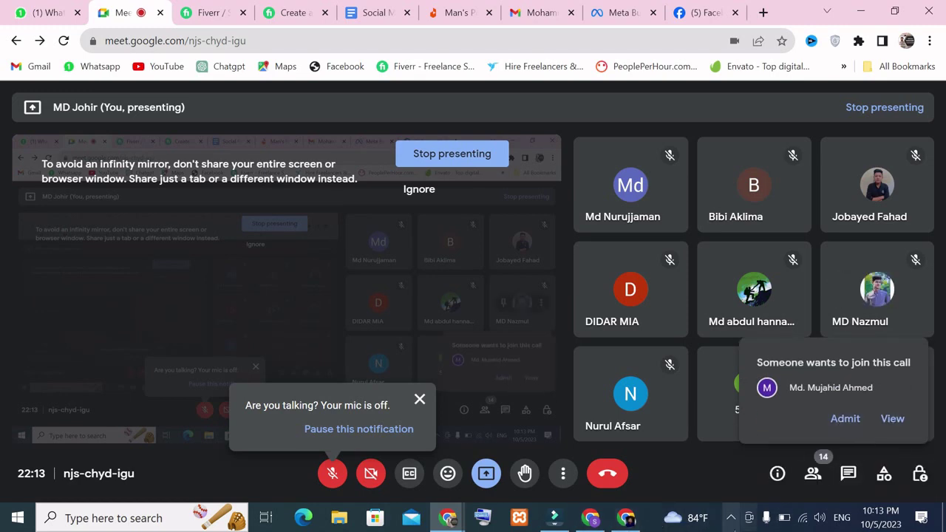
click(625, 520)
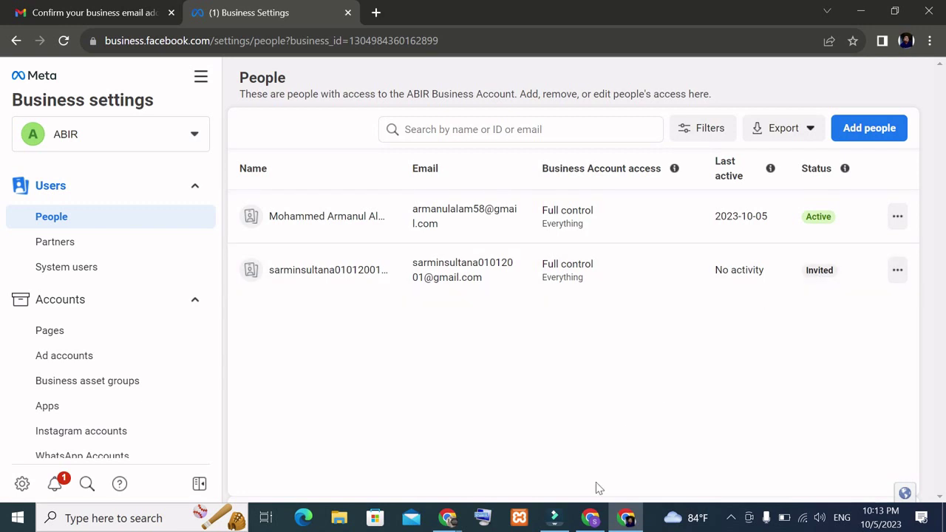
click(626, 520)
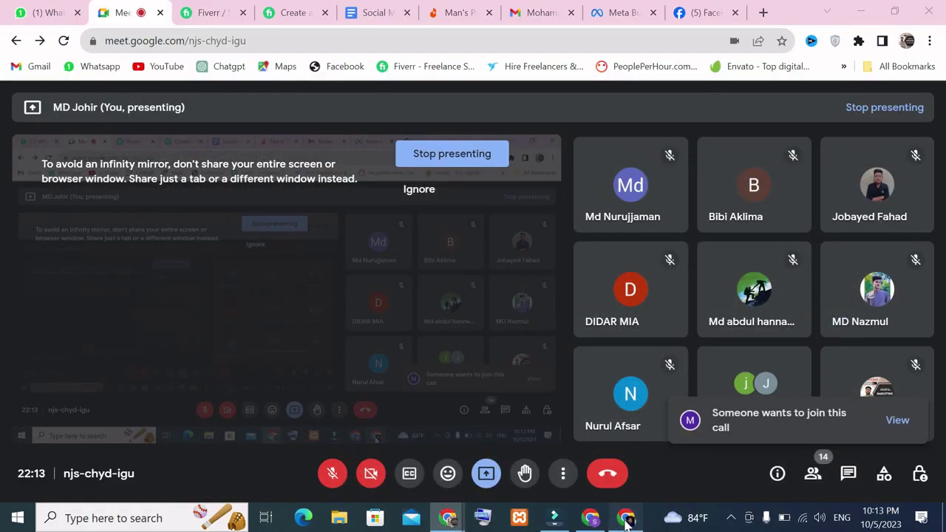
click(627, 521)
Open the Welcome to Facebook email in Gmail and follow its Get started link.
click(589, 520)
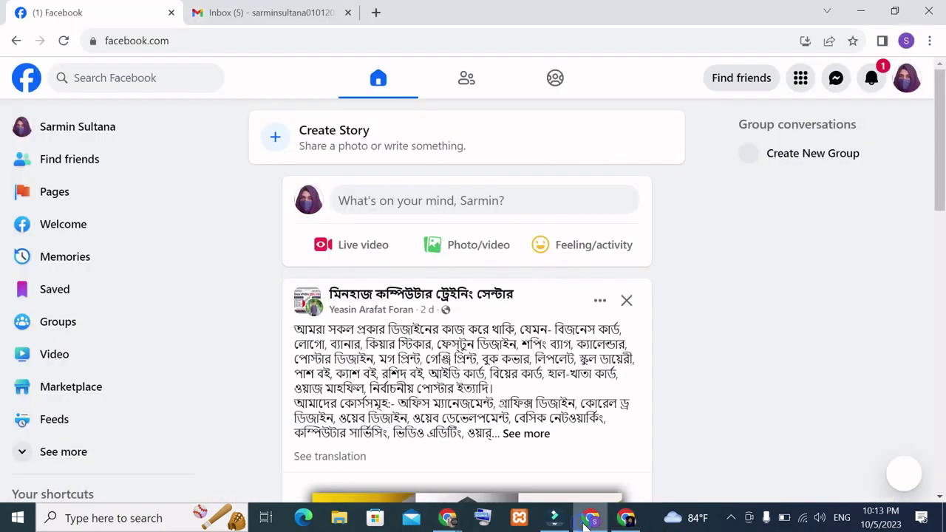
click(244, 7)
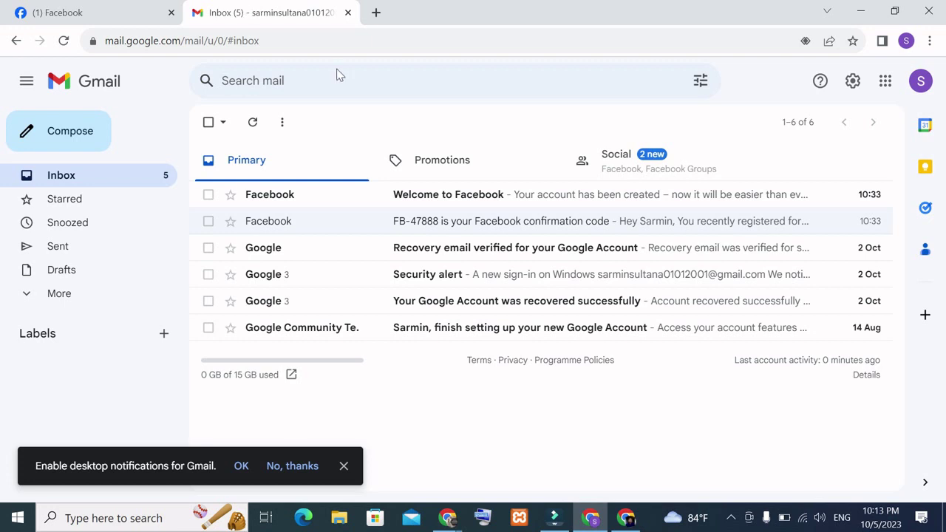
click(423, 191)
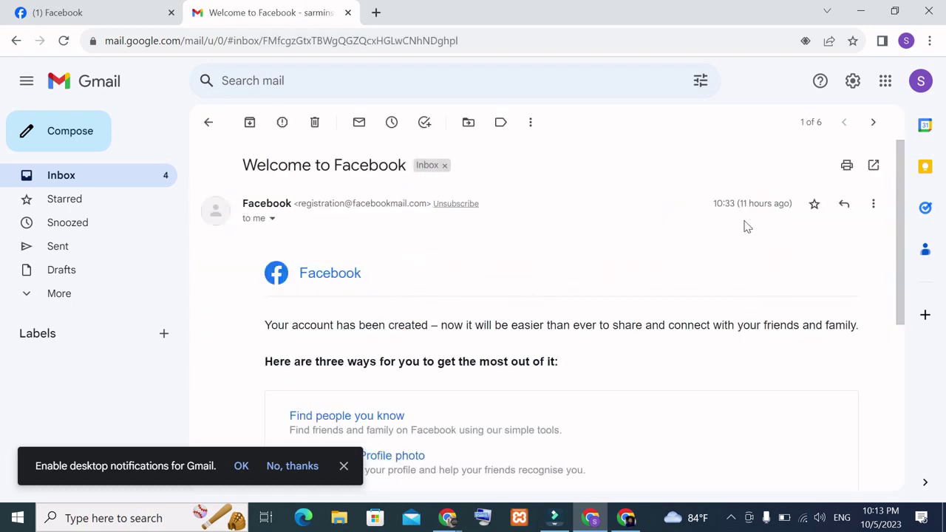
drag(899, 288, 915, 416)
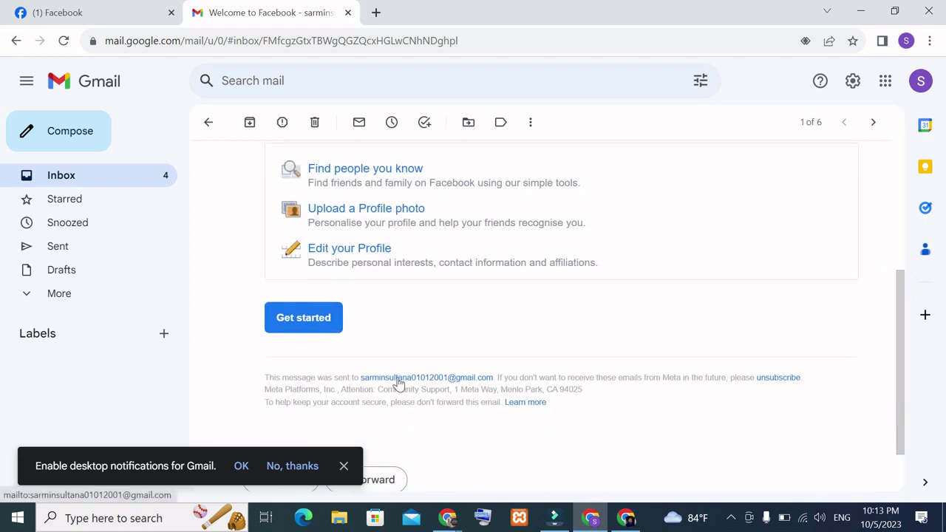
click(310, 324)
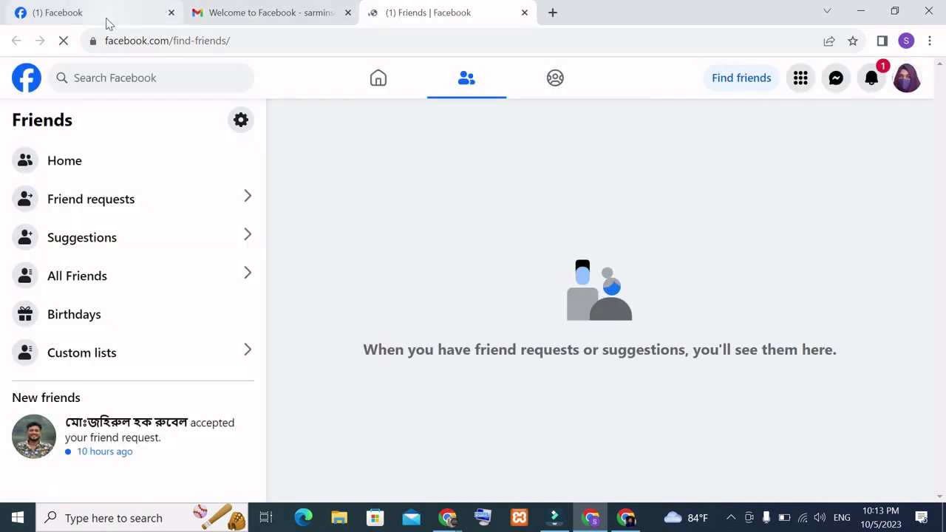
Show Gmail's Social emails, then return to the ABIR People list window.
click(267, 11)
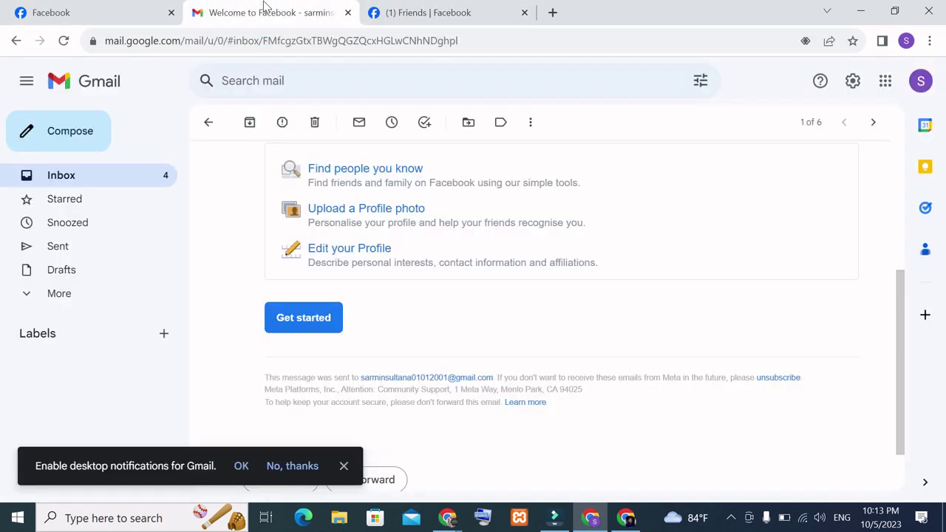
click(79, 175)
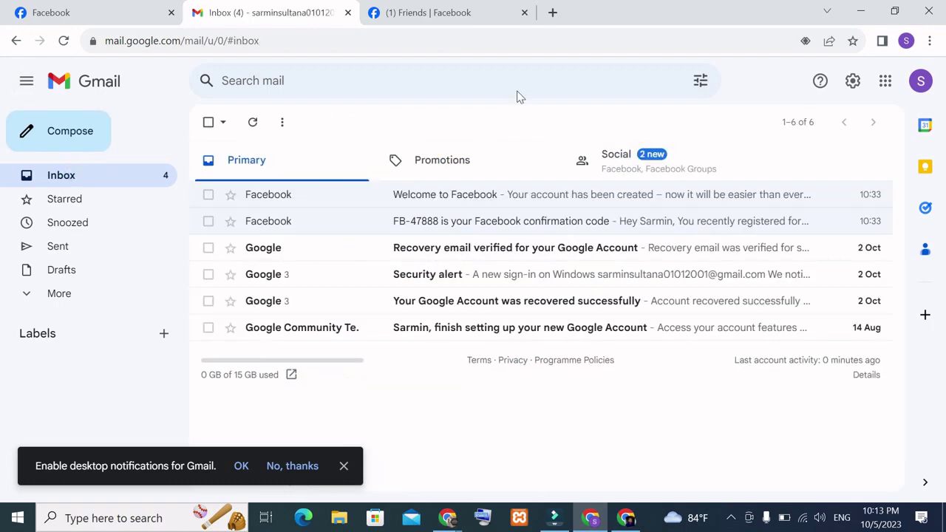
click(633, 150)
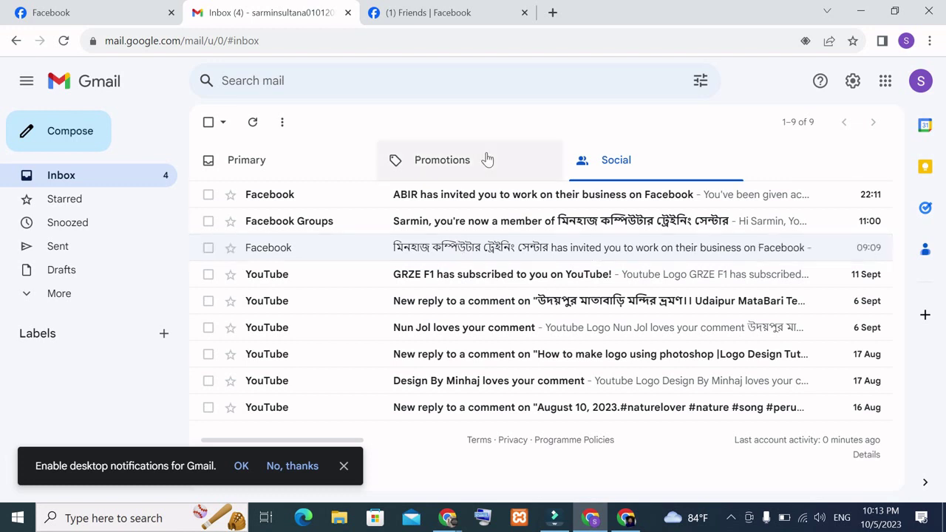
click(626, 517)
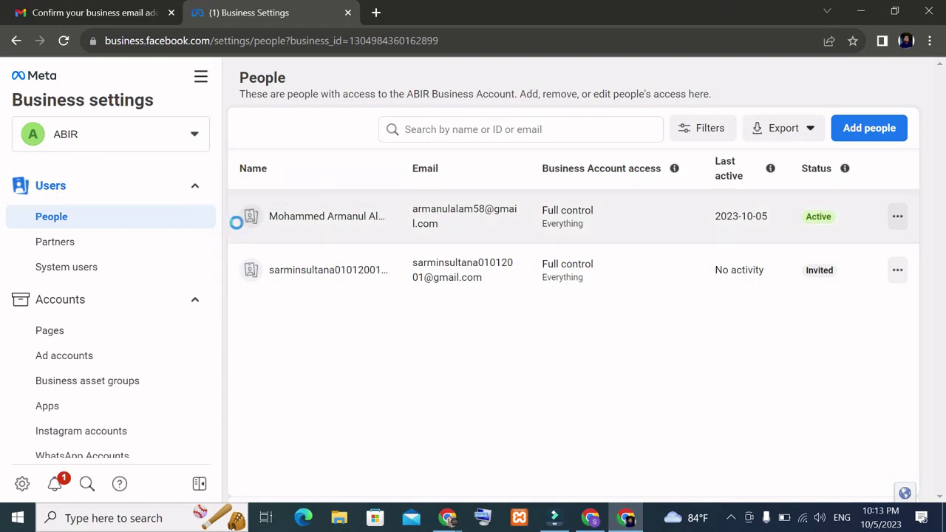
Take a Lightshot capture of the screen's top-left area with a red arrow, then return to Gmail.
key(Print)
drag(1, 67, 259, 202)
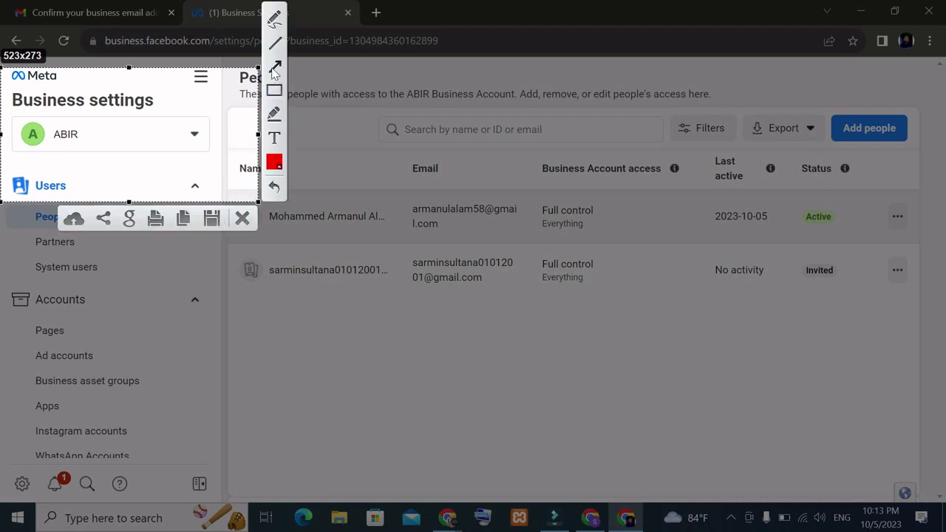
click(275, 66)
drag(145, 102, 103, 141)
click(244, 213)
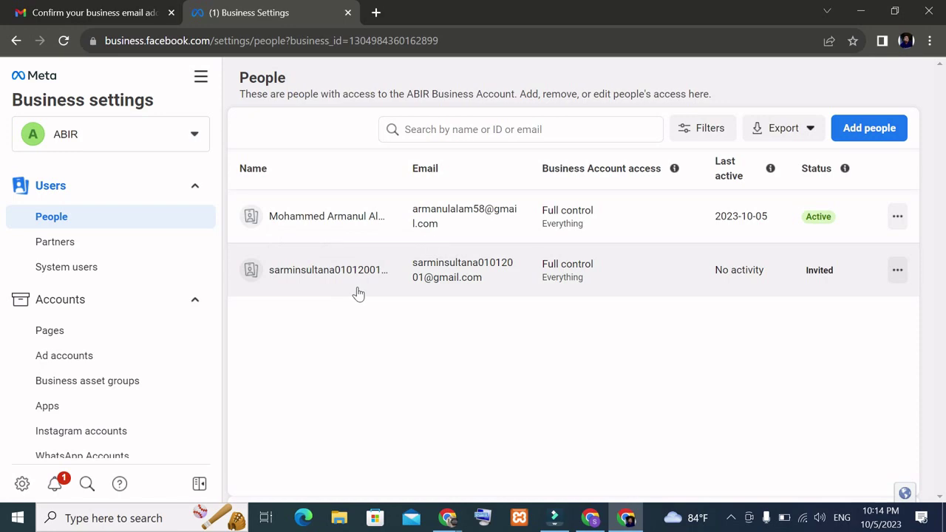
click(596, 516)
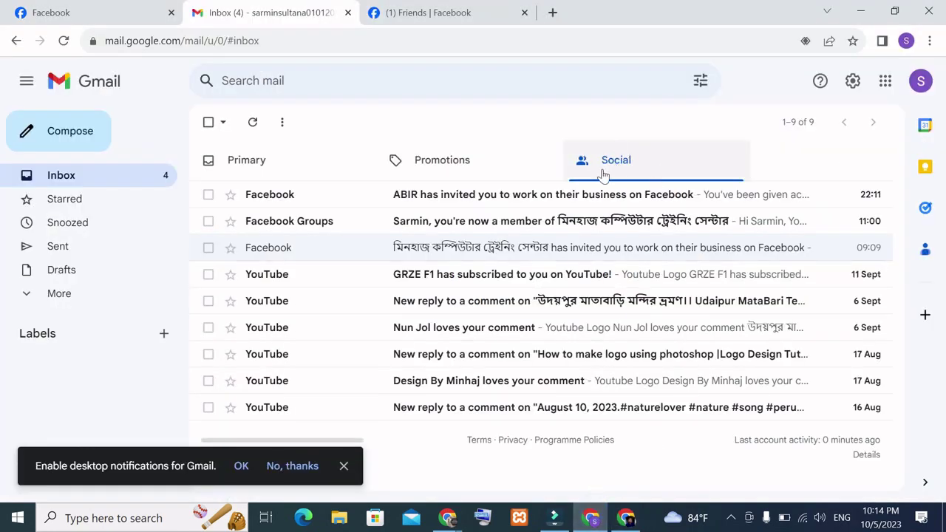
Open the 'ABIR has invited you' email and follow its Get started link.
click(585, 196)
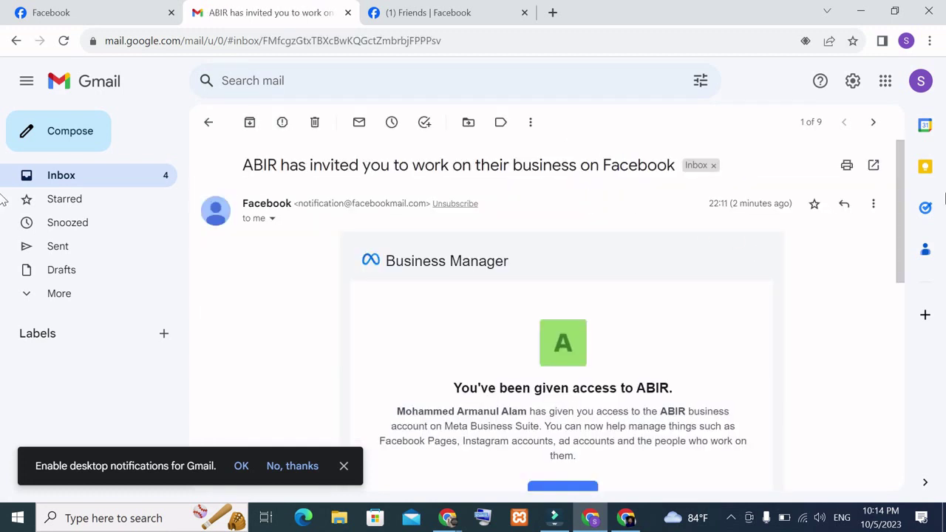
click(859, 203)
scroll(646, 244, up, 5)
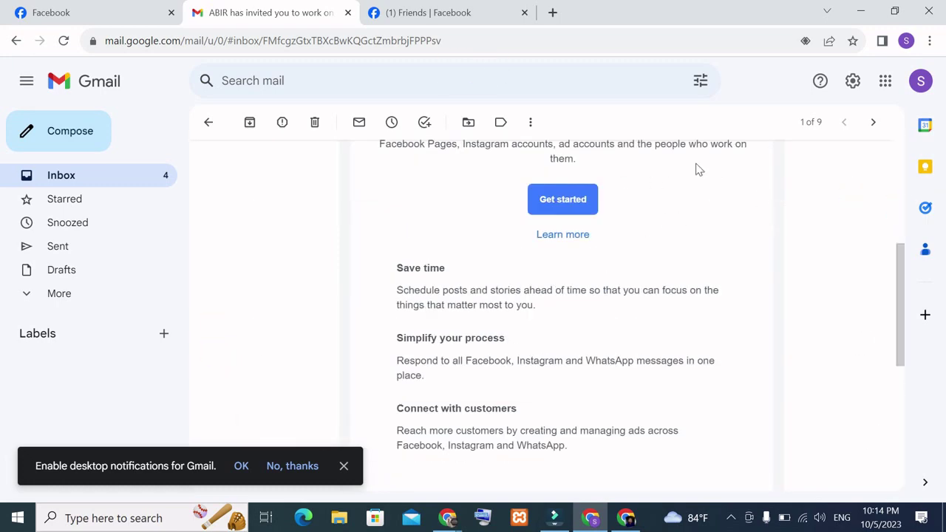
drag(902, 252, 884, 197)
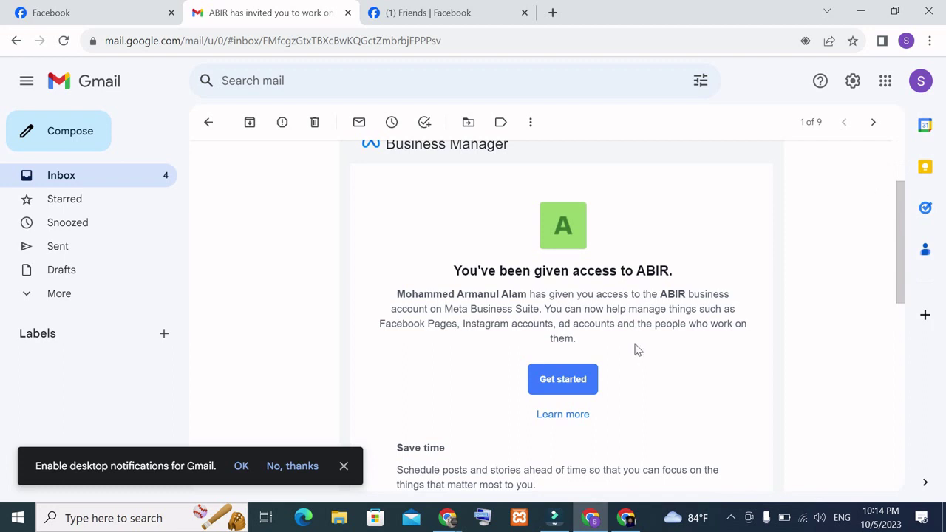
click(563, 380)
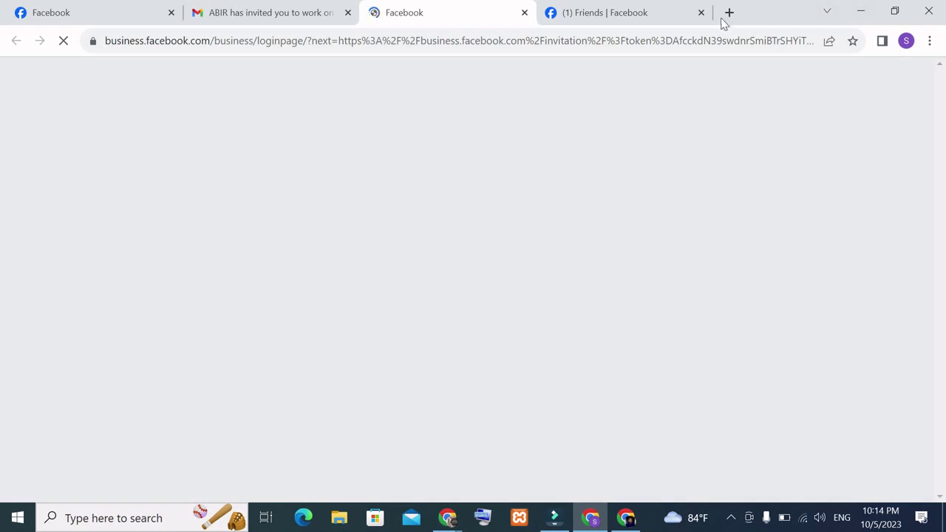
Close the Facebook Friends tab and continue with the signed-in account on the Meta login page.
click(712, 16)
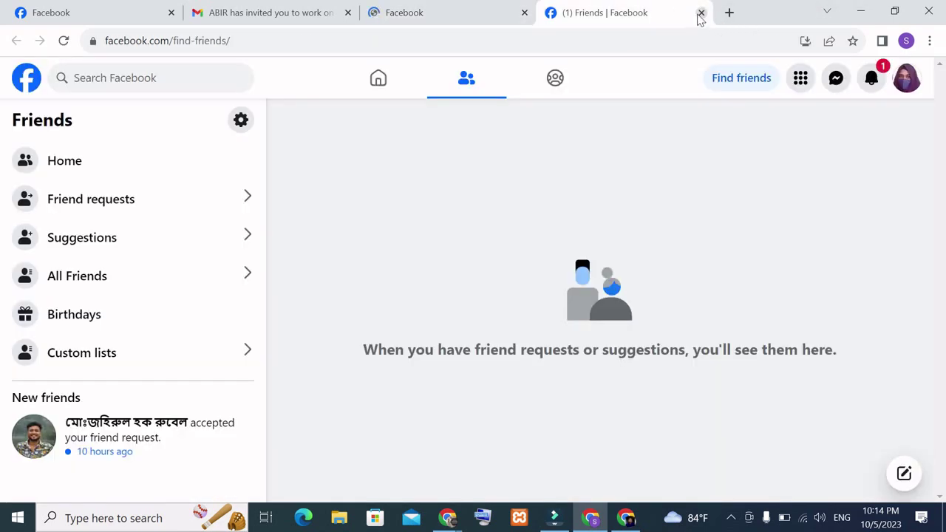
click(701, 14)
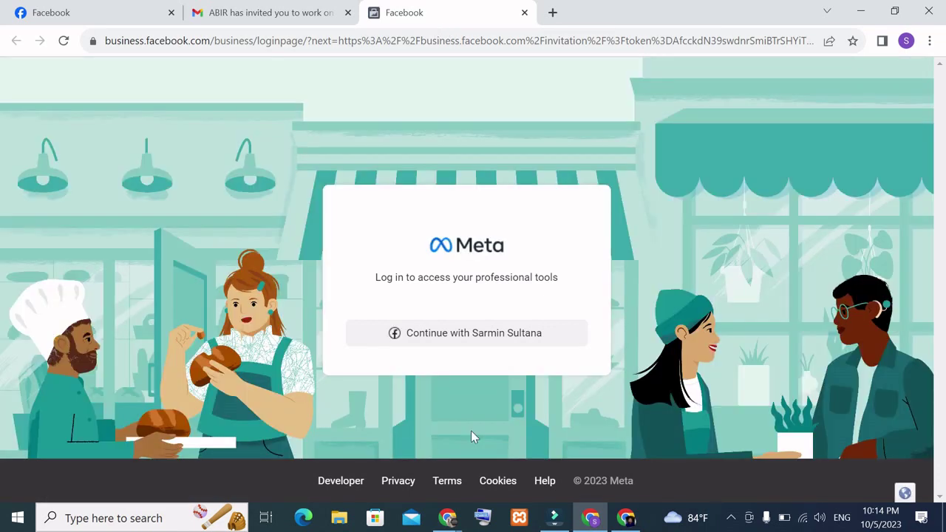
click(459, 342)
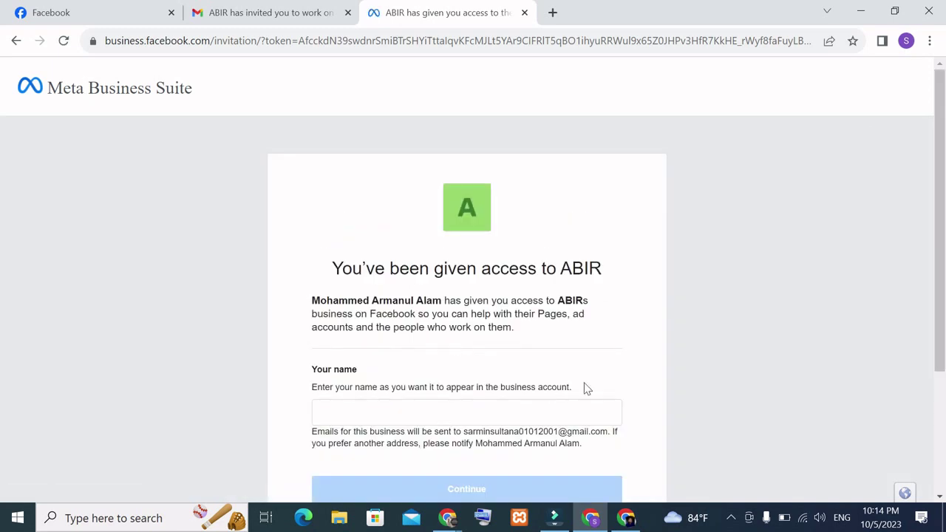
Enter a provisional display name in the invitation's Your name field.
scroll(3, 317, down, 1)
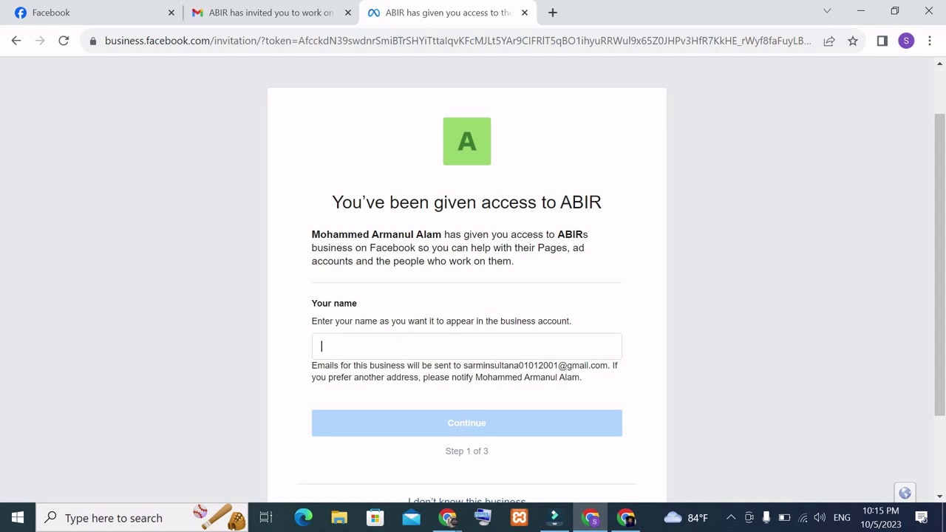
text(gggjjsdjhxjjhkd)
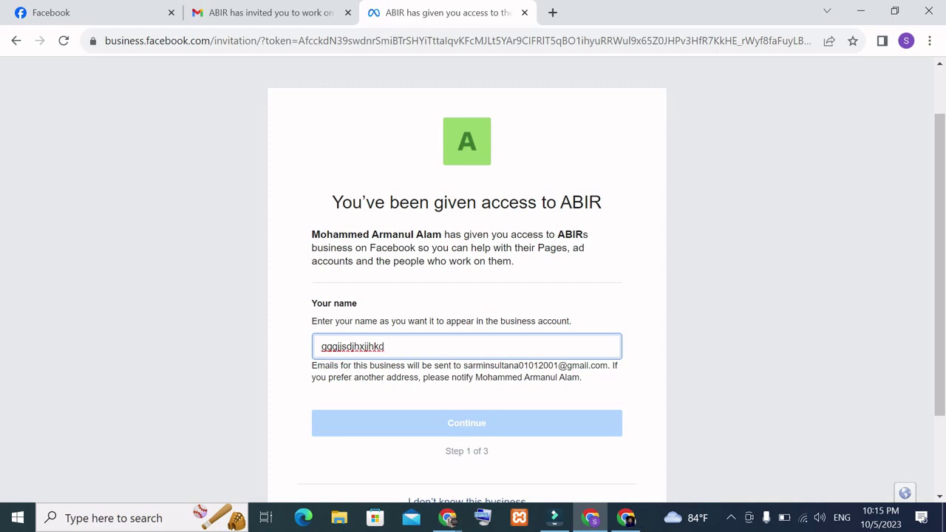
key(BackSpace)
key(BackSpace)
key(BackSpace)
key(BackSpace)
key(BackSpace)
key(BackSpace)
key(BackSpace)
key(BackSpace)
key(BackSpace)
key(BackSpace)
key(BackSpace)
key(BackSpace)
key(BackSpace)
key(BackSpace)
key(BackSpace)
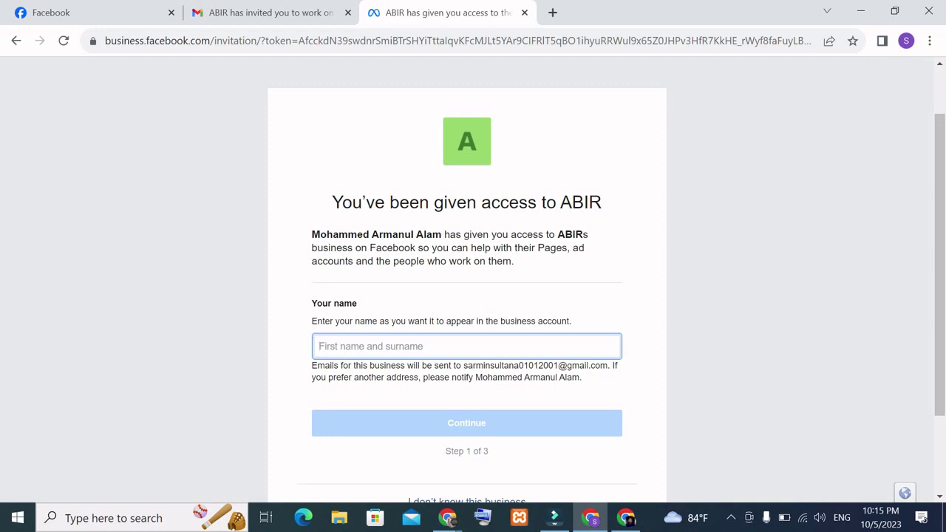
text(akd)
key(BackSpace)
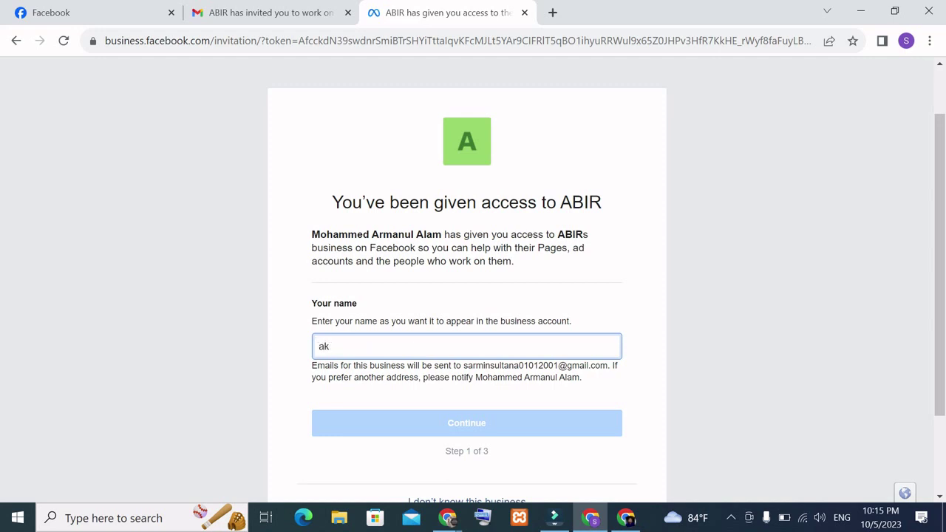
text(lima)
Replace the name with the full name copied from the Facebook profile and continue.
click(104, 9)
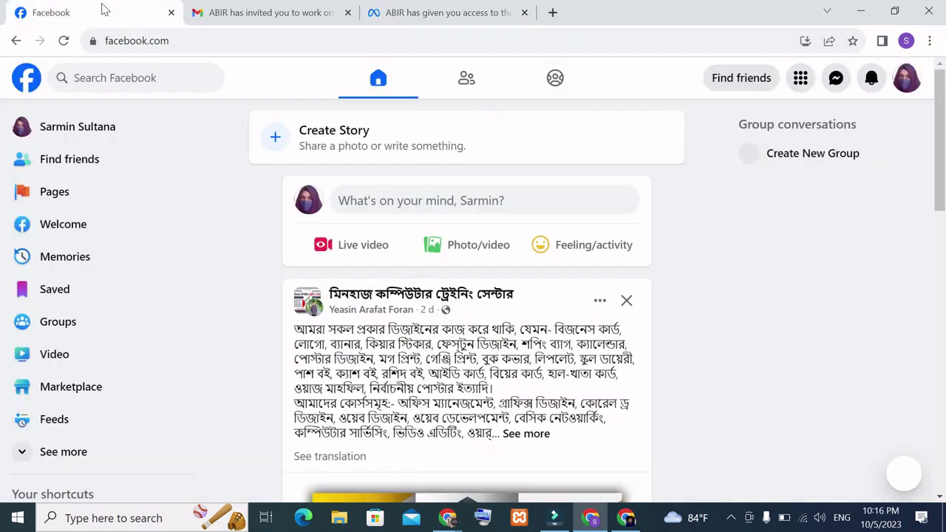
click(138, 139)
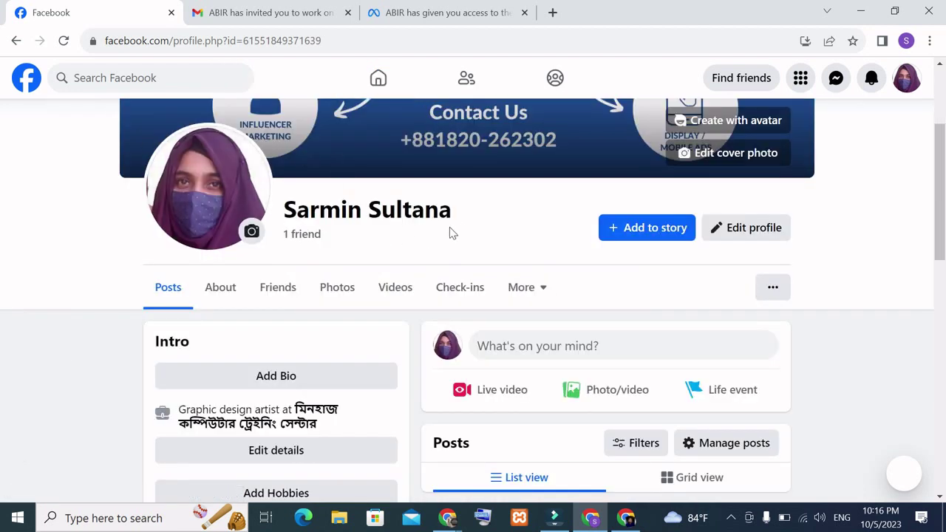
drag(457, 212, 295, 197)
key(ctrl+c)
click(467, 13)
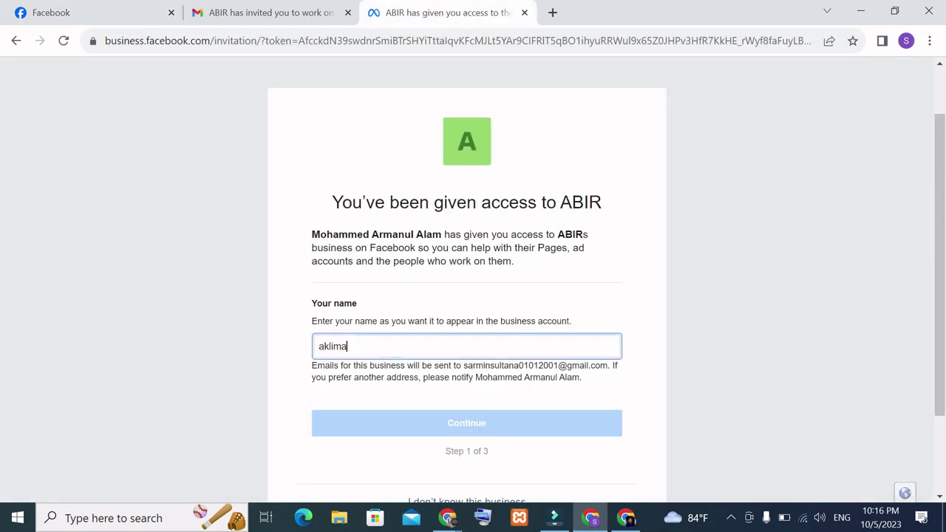
key(BackSpace)
key(BackSpace)
key(BackSpace)
key(BackSpace)
key(BackSpace)
key(BackSpace)
key(ctrl+v)
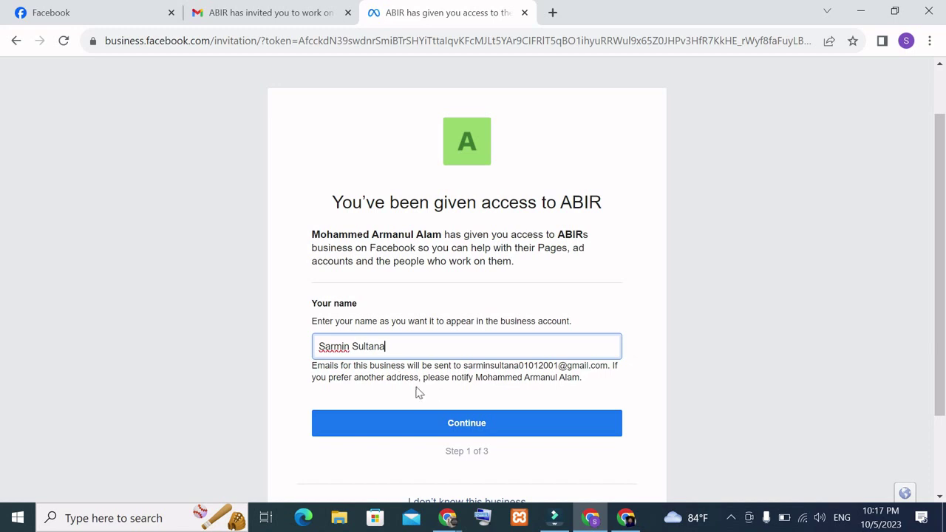
click(452, 429)
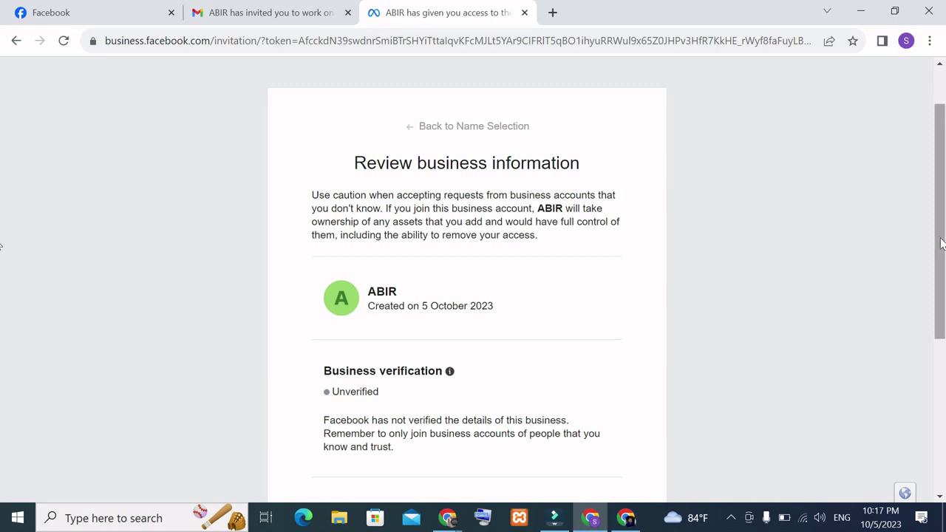
Confirm ABIR's business information and scroll to the step 3 of 3 Accept Invitation review.
drag(941, 255, 943, 300)
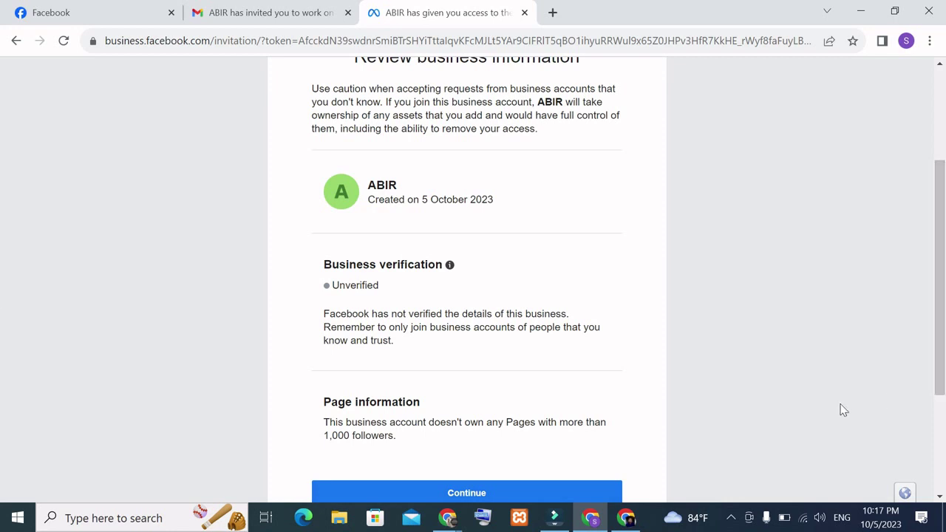
click(514, 494)
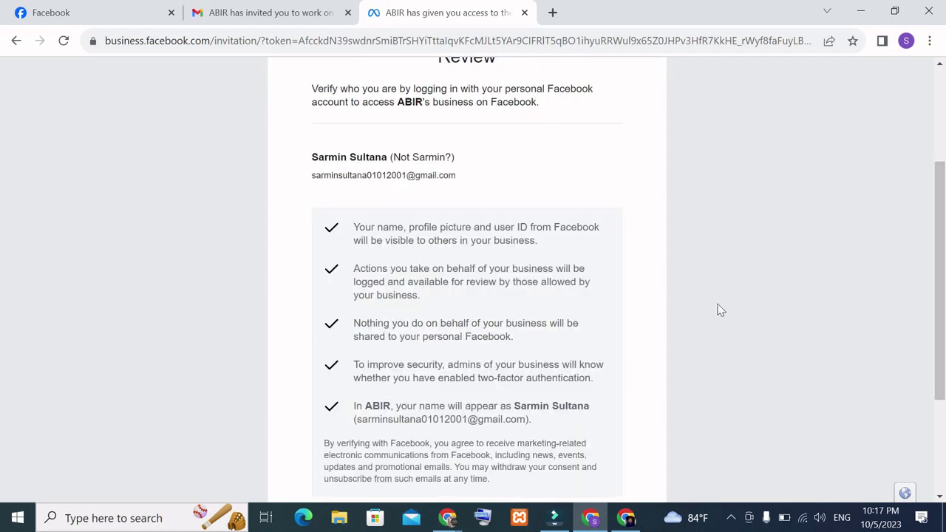
drag(944, 274, 942, 308)
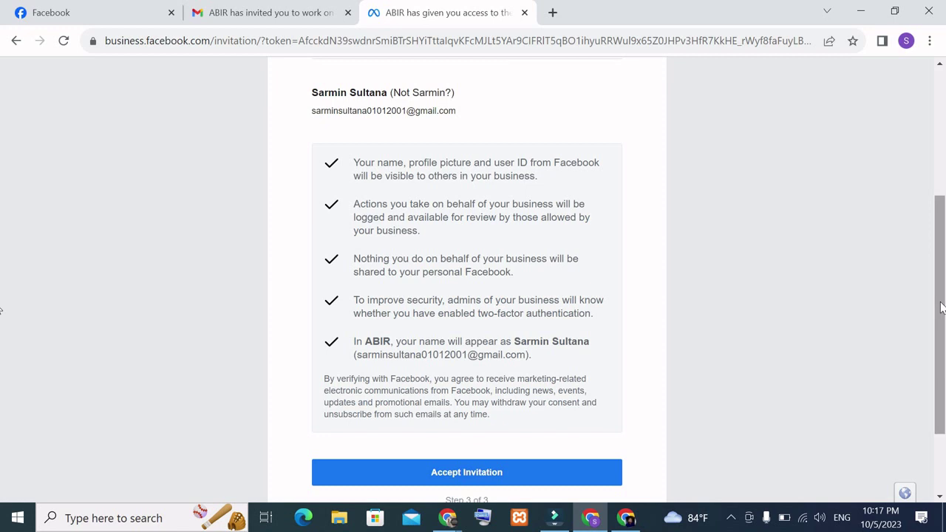
Accept the ABIR invitation and submit the account password at the security check.
click(557, 478)
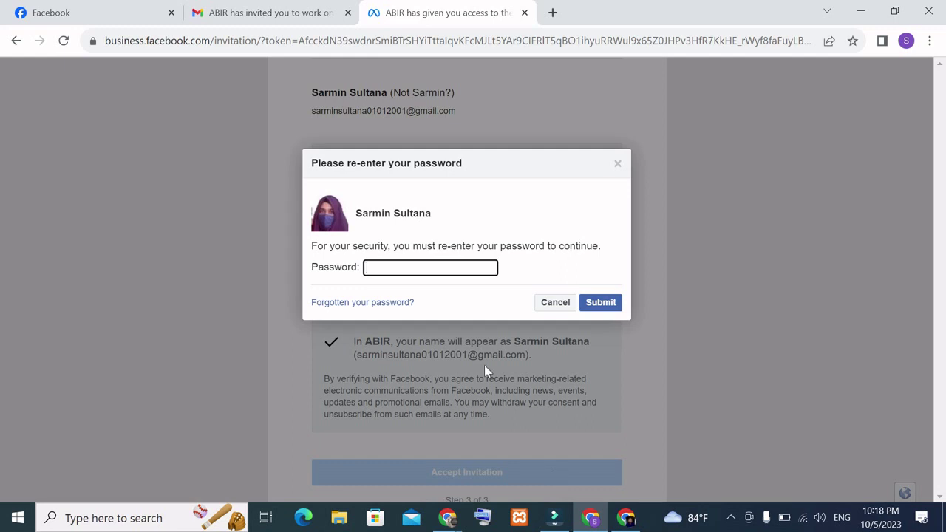
click(452, 271)
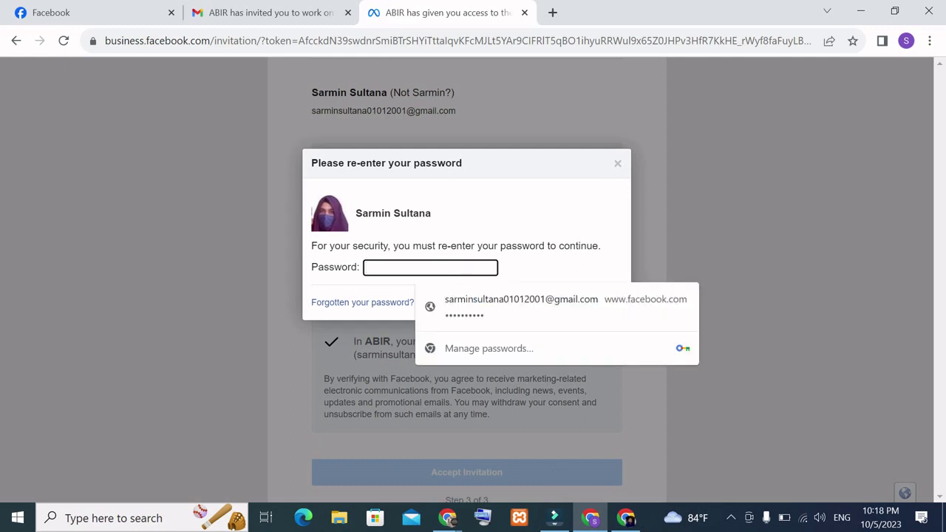
text(••)
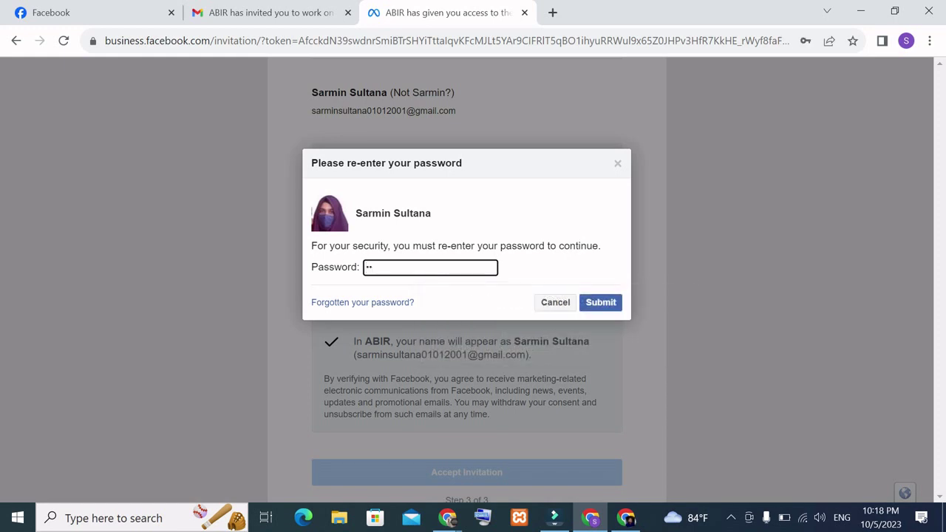
key(BackSpace)
key(BackSpace)
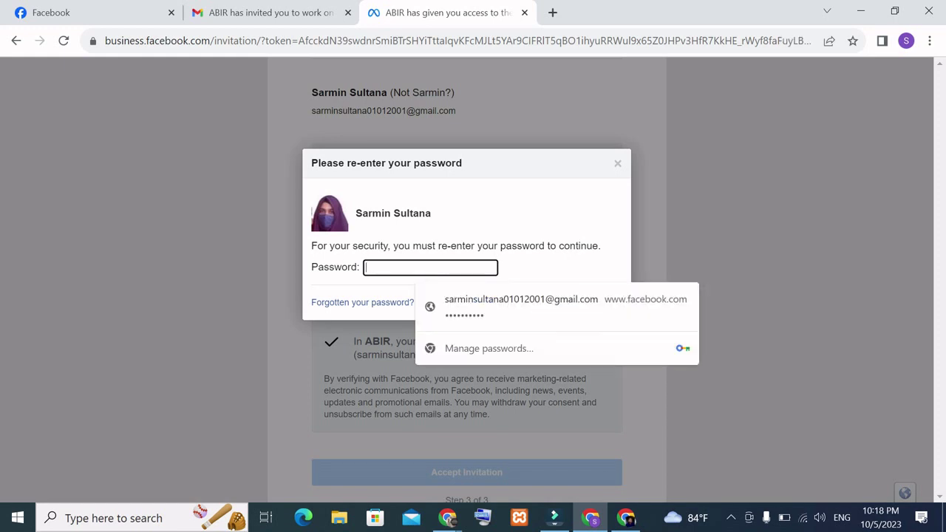
text(••)
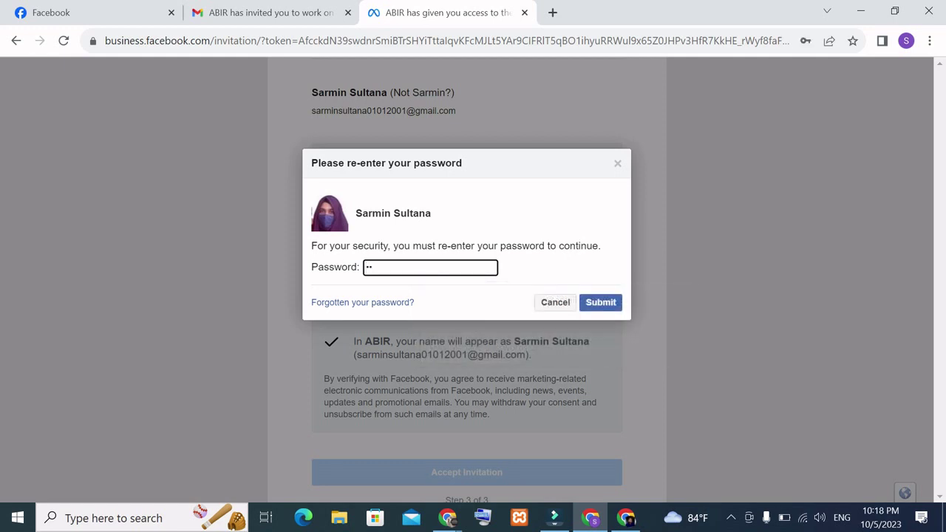
text(•••••)
click(602, 305)
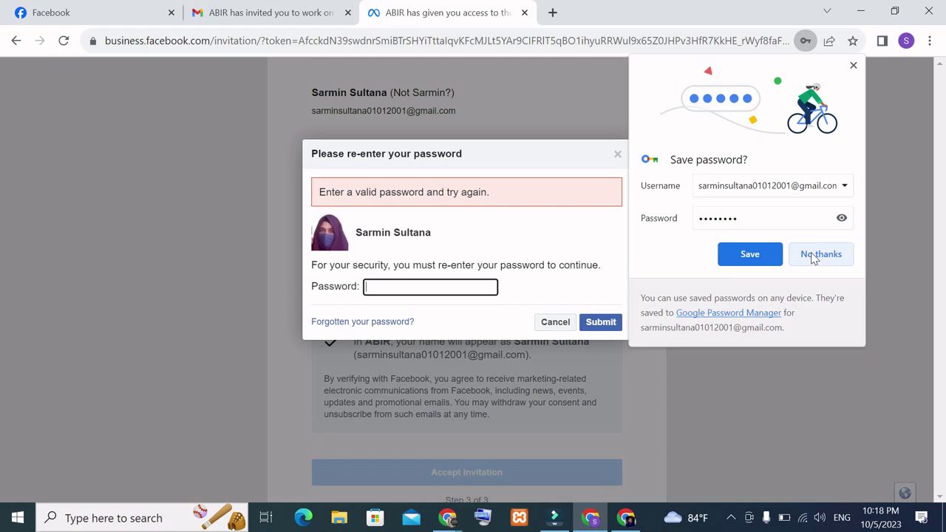
Decline Chrome's save-password offer, then re-enter and resubmit the account password.
click(814, 255)
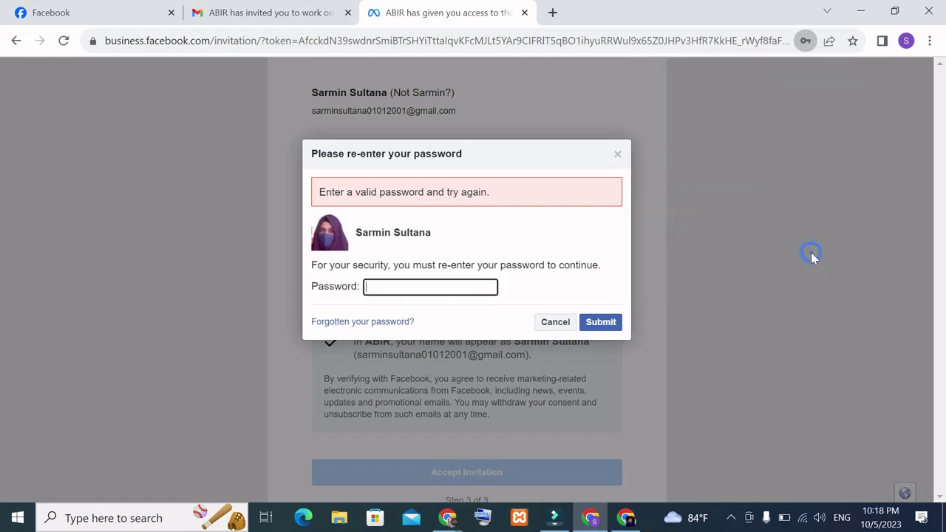
click(473, 284)
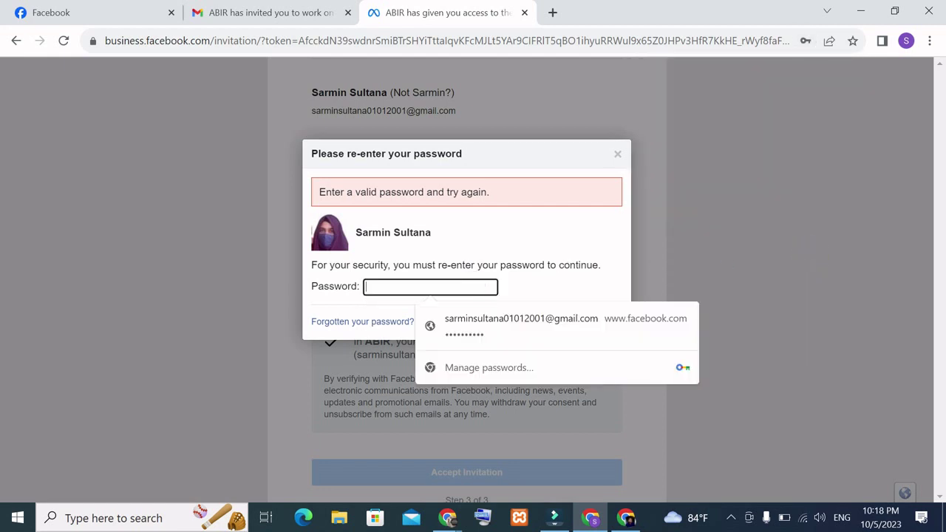
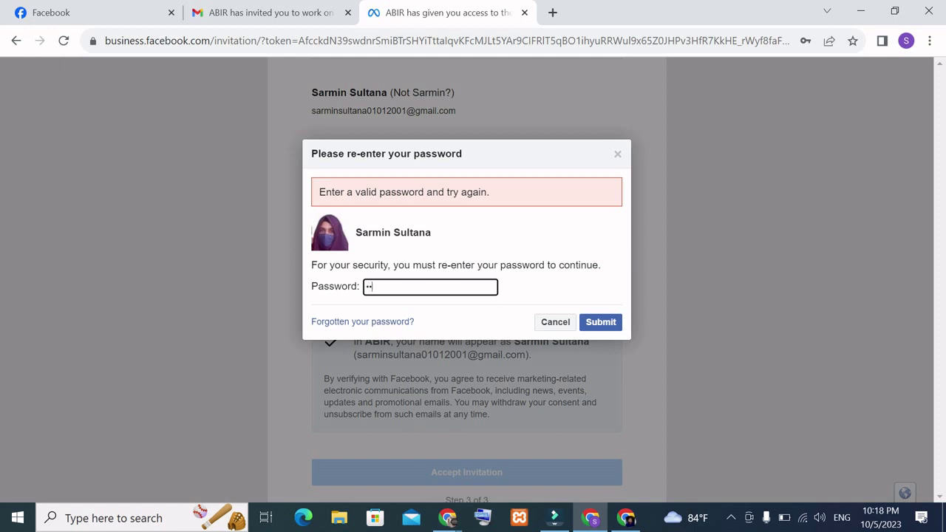
click(601, 323)
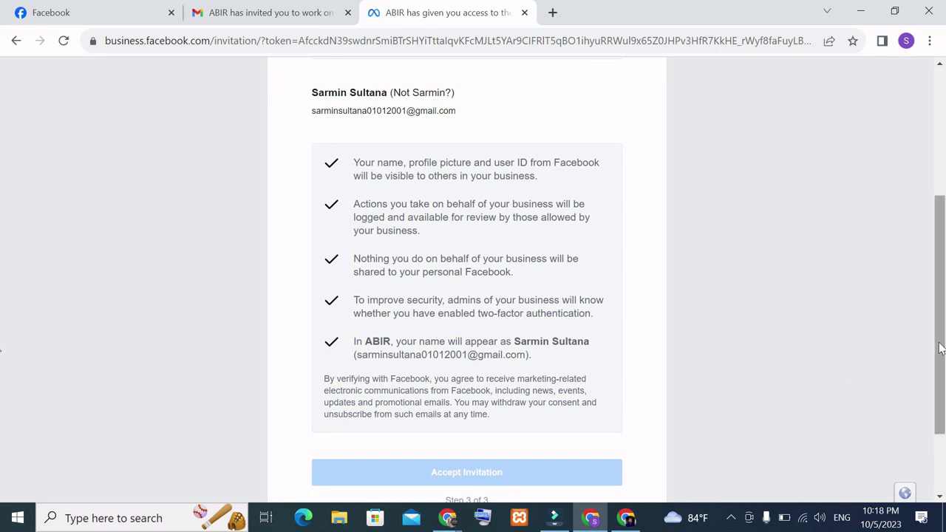
drag(940, 344, 945, 407)
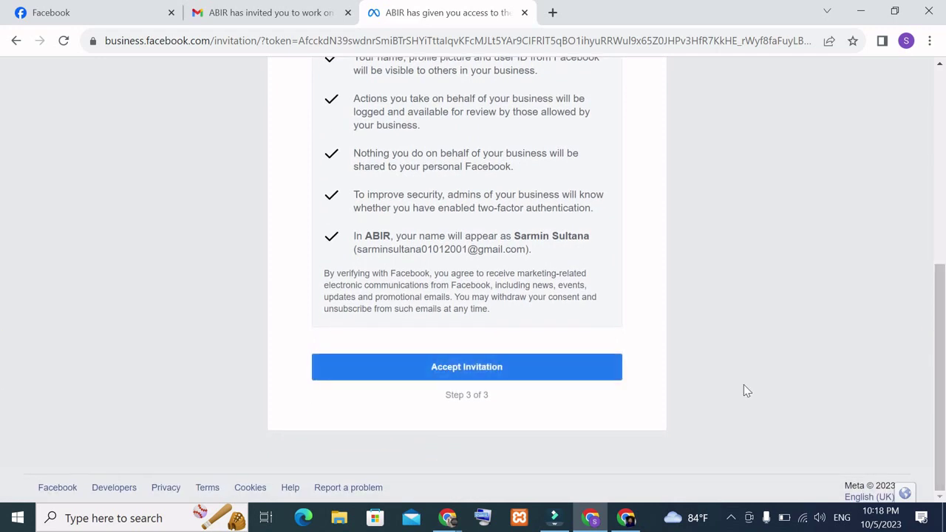
click(589, 366)
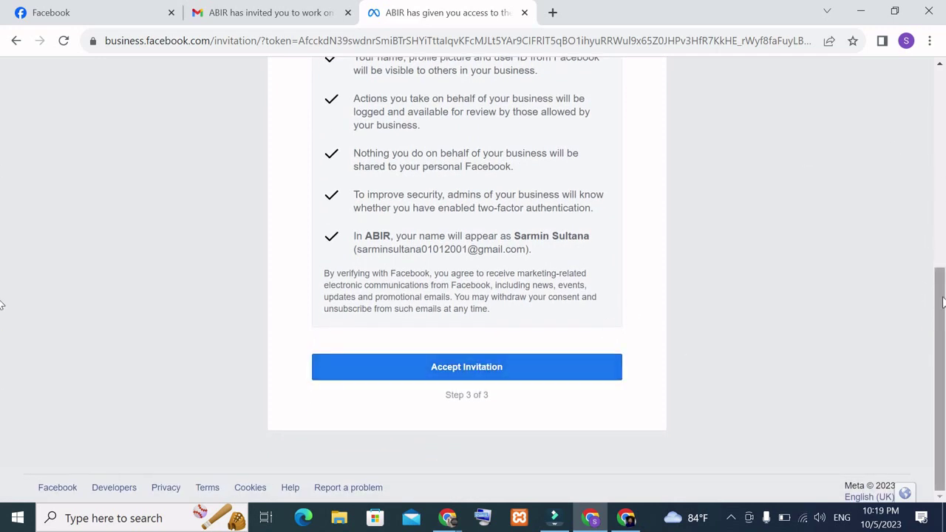
drag(942, 302, 929, 239)
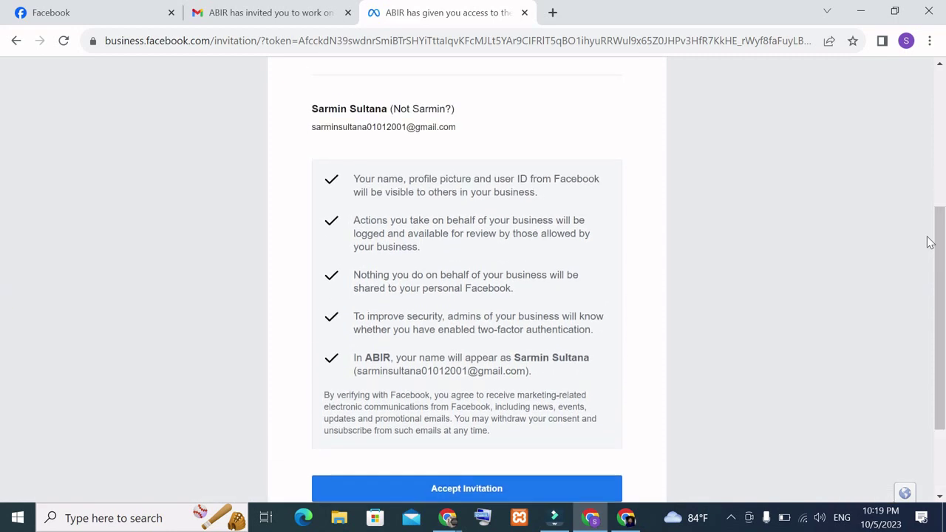
click(569, 495)
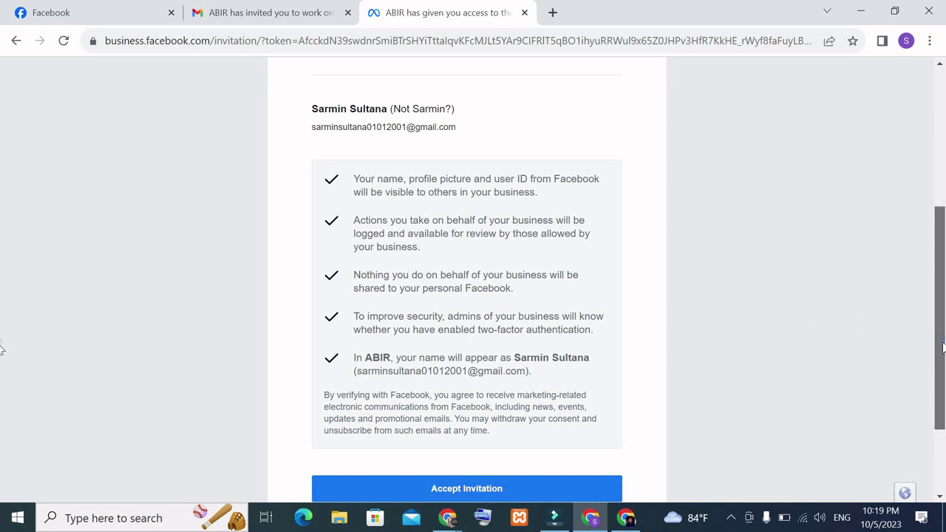
scroll(4, 348, down, 3)
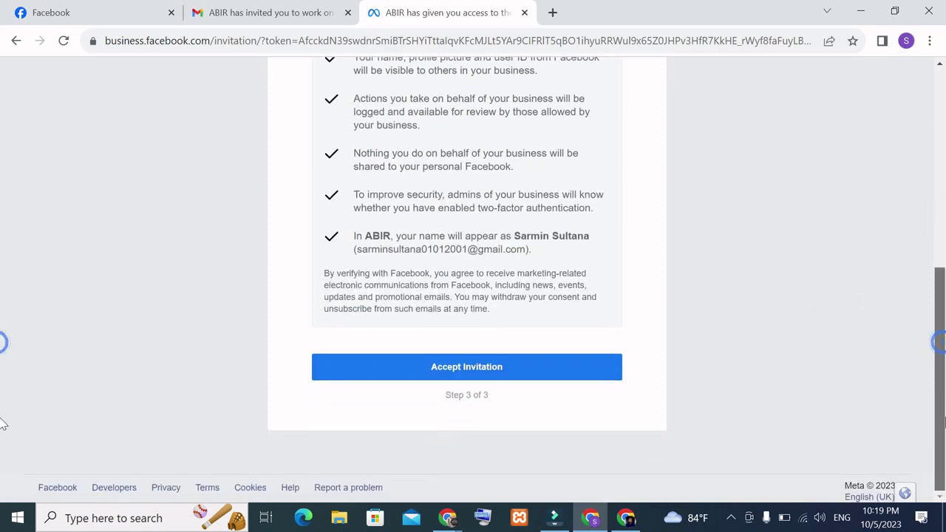
click(609, 369)
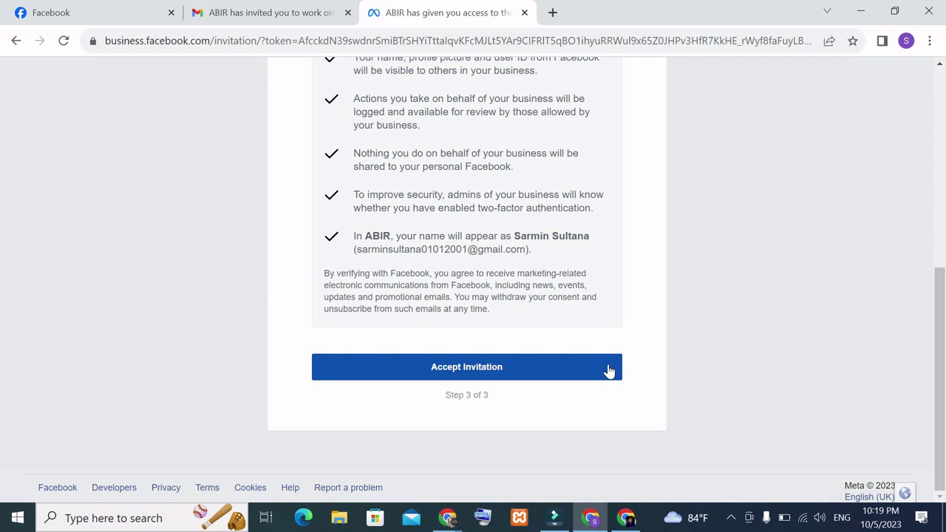
click(608, 370)
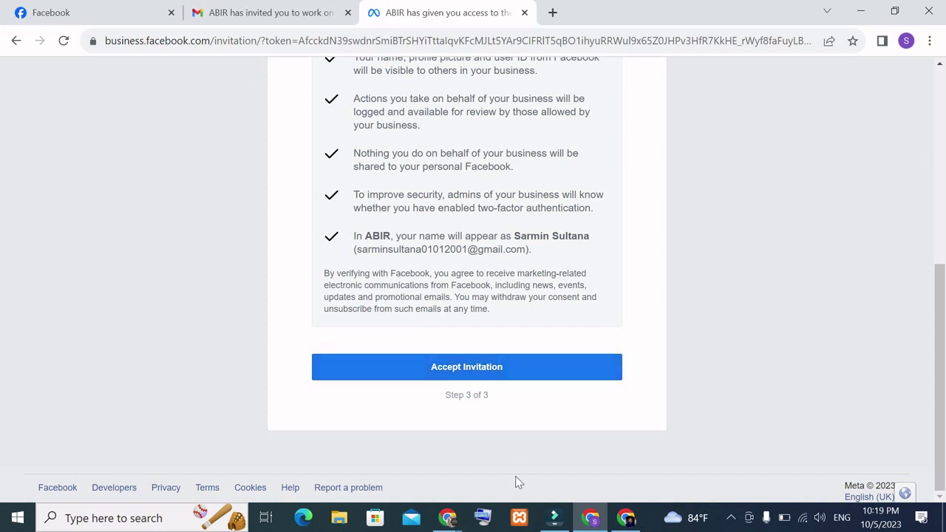
Reload the ABIR People list, now one active full-control member, then return to Google Meet.
click(628, 519)
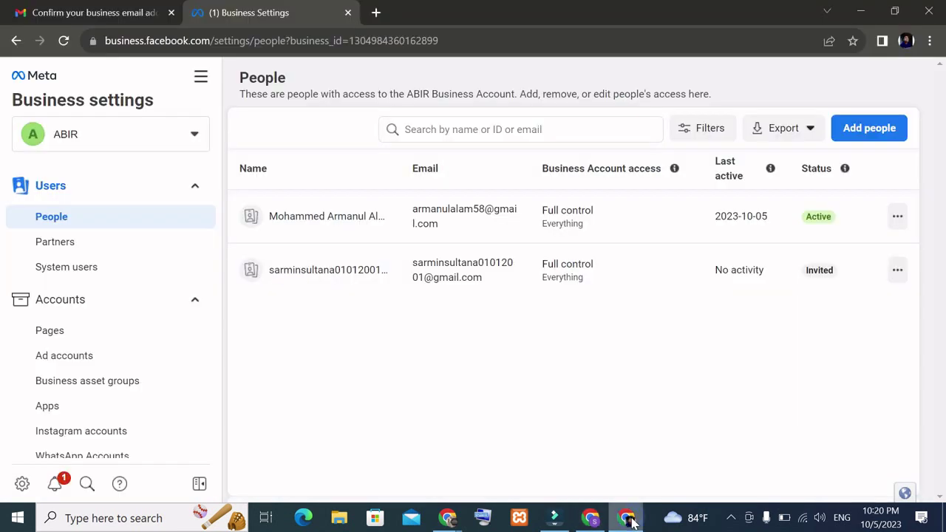
click(64, 42)
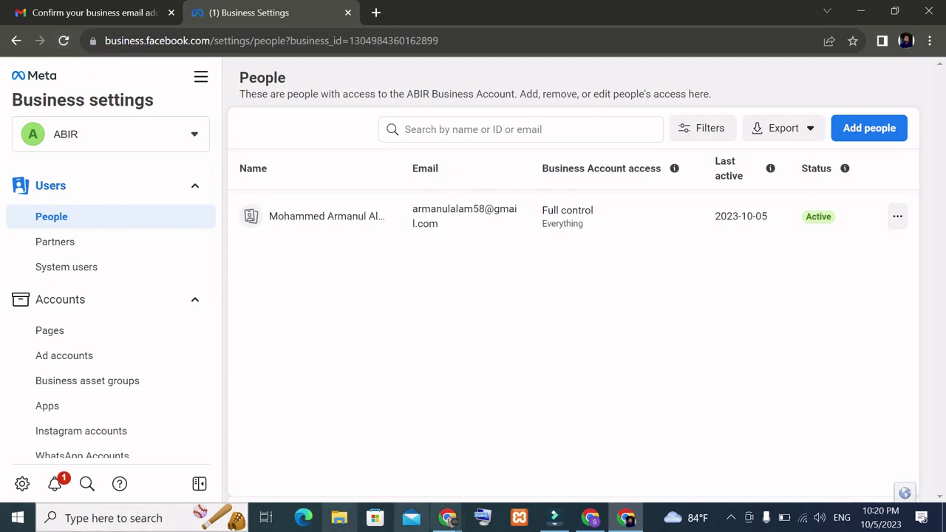
mouse_move(445, 523)
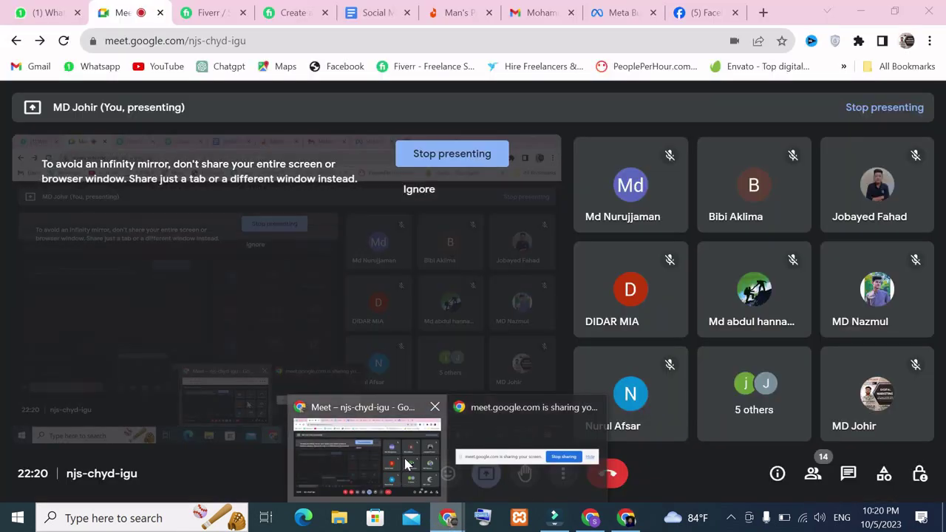
click(377, 444)
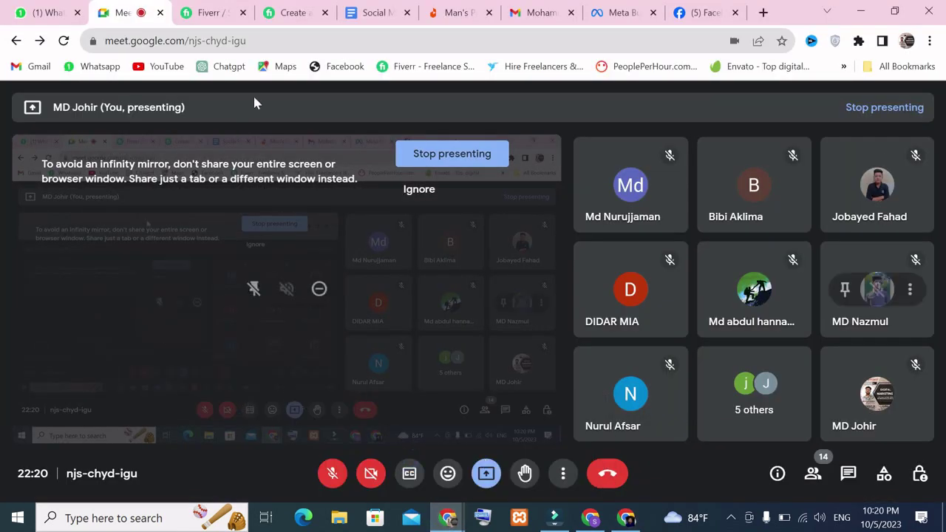
Switch from the Fiverr tab to the second user's Work profile window showing the ABIR invitation.
click(278, 13)
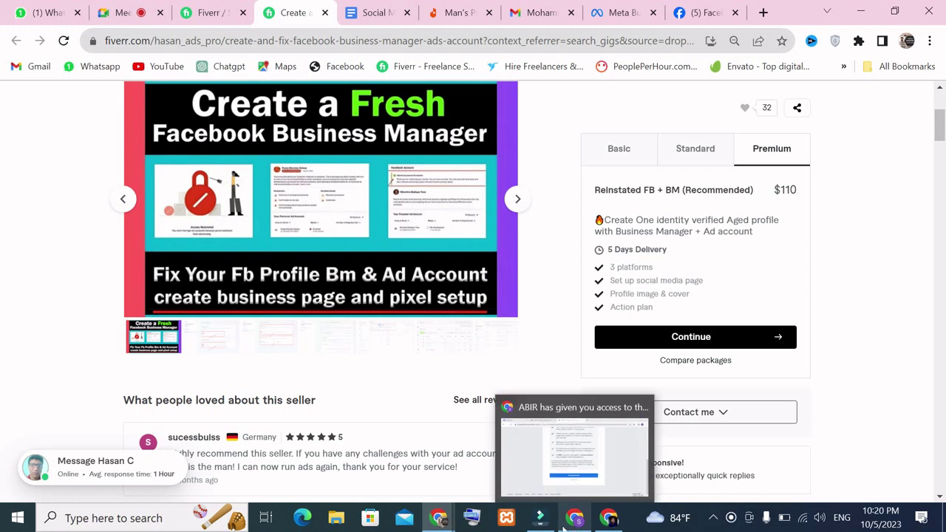
click(907, 41)
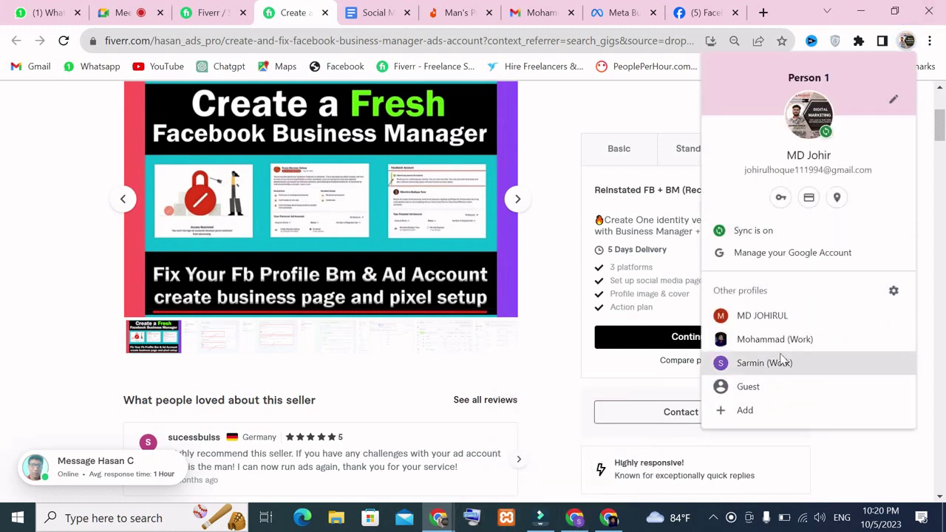
click(779, 361)
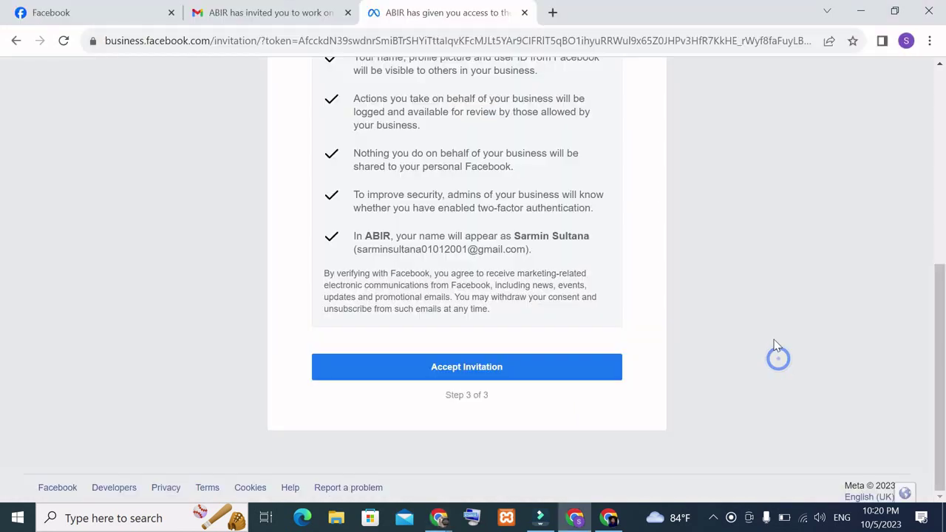
Load business.facebook.com/overview in a new Chrome tab.
click(552, 12)
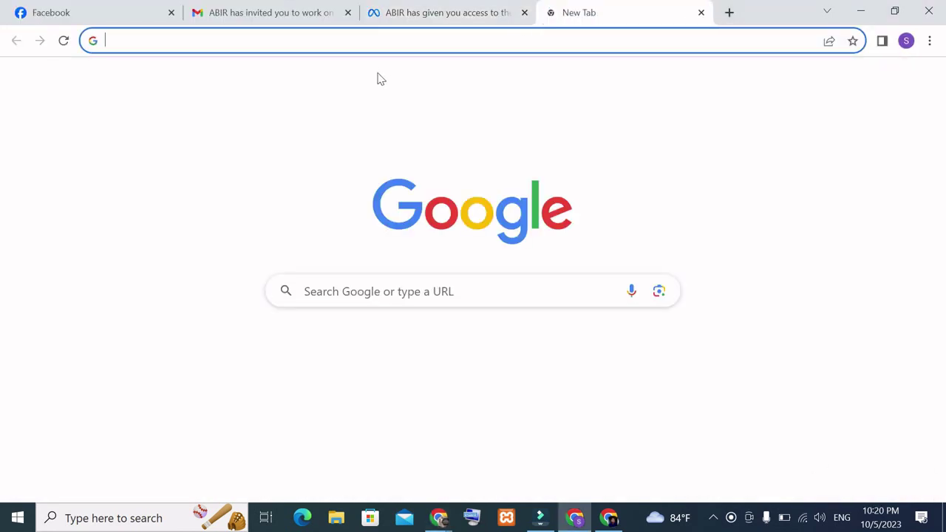
text(bs)
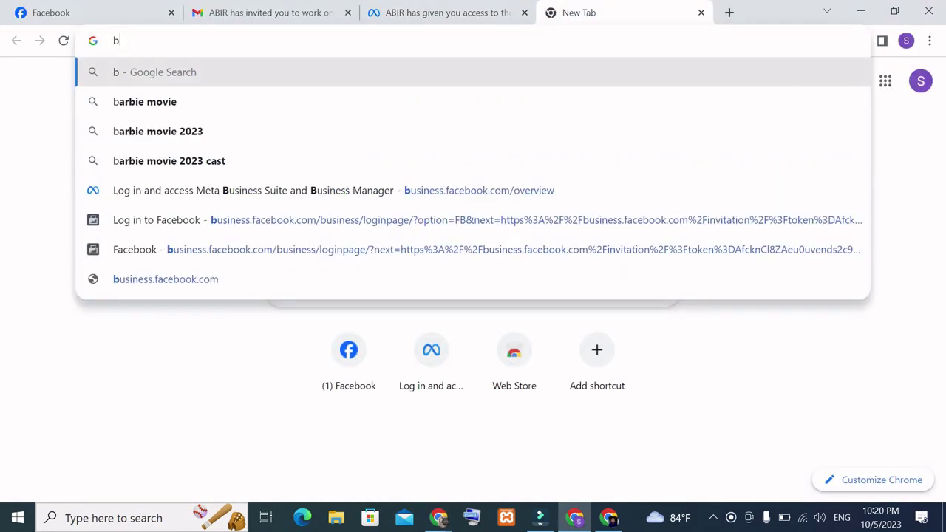
key(BackSpace)
key(BackSpace)
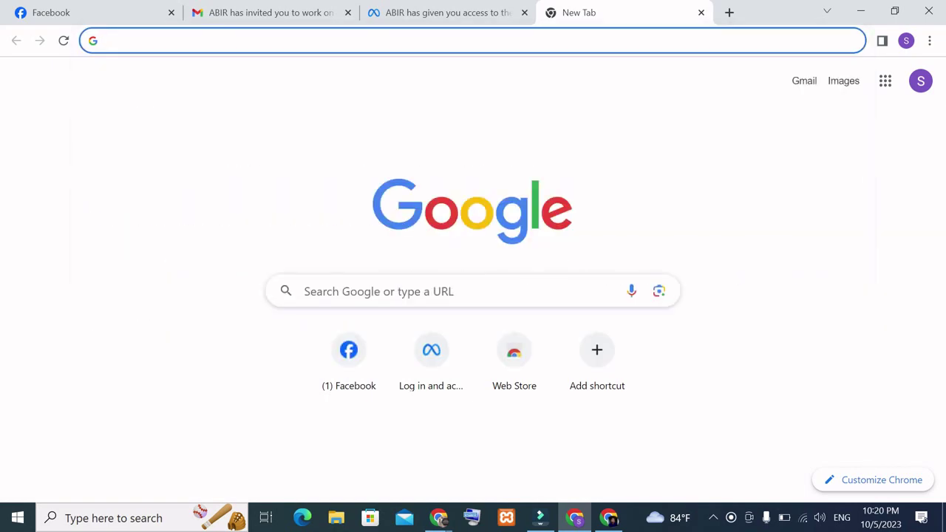
text(bu)
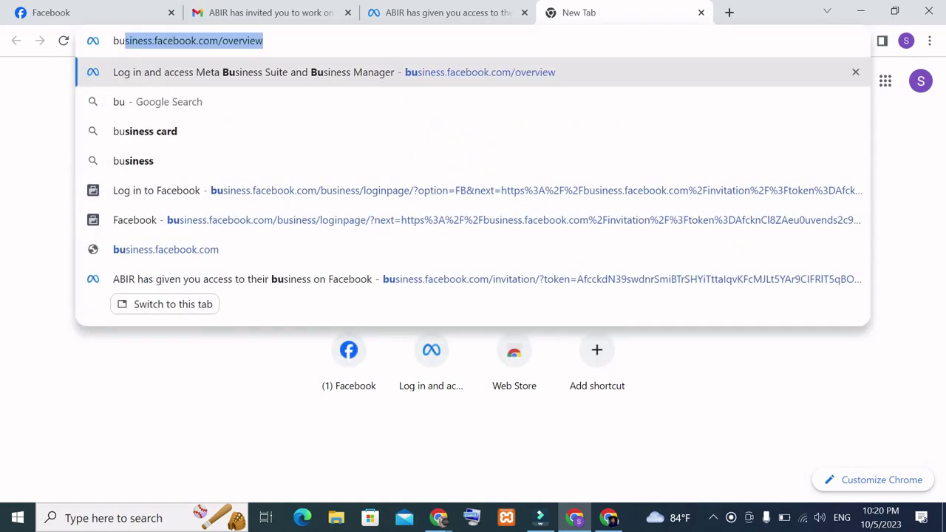
click(283, 45)
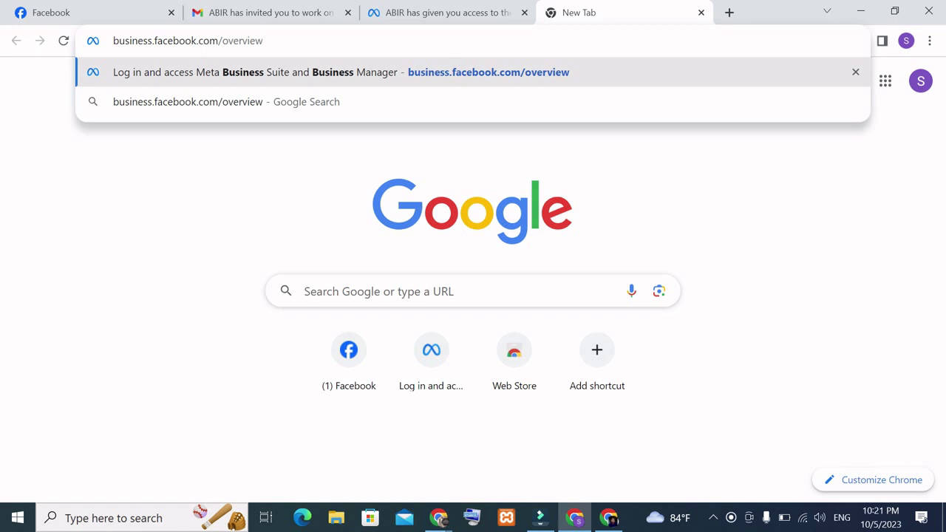
key(Return)
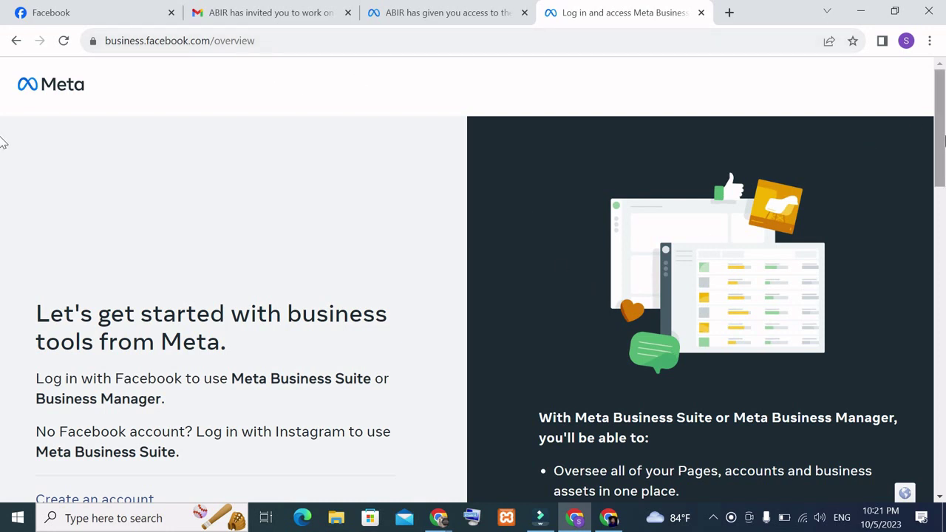
click(933, 143)
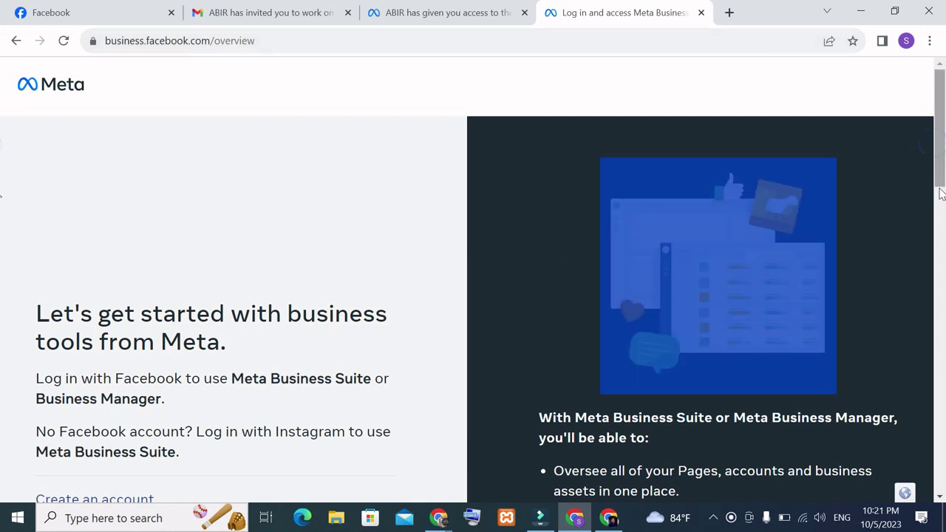
click(936, 251)
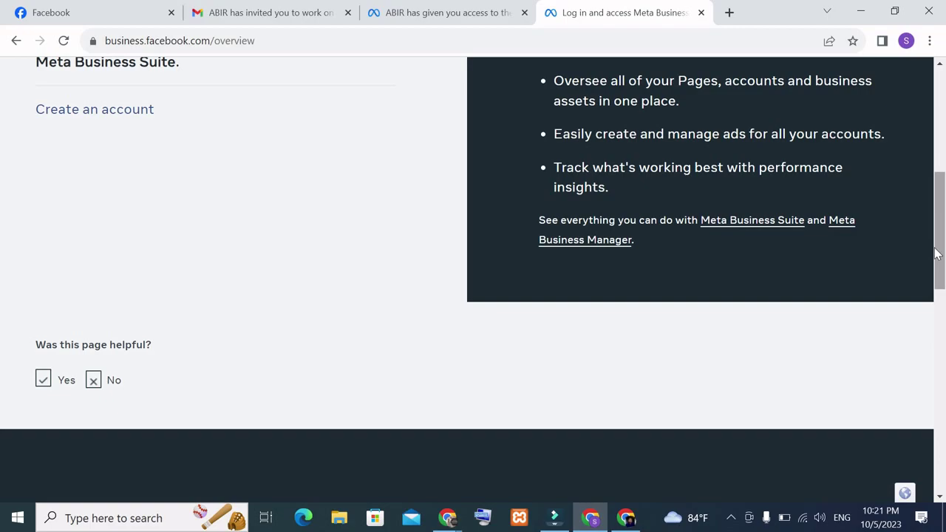
key(Print)
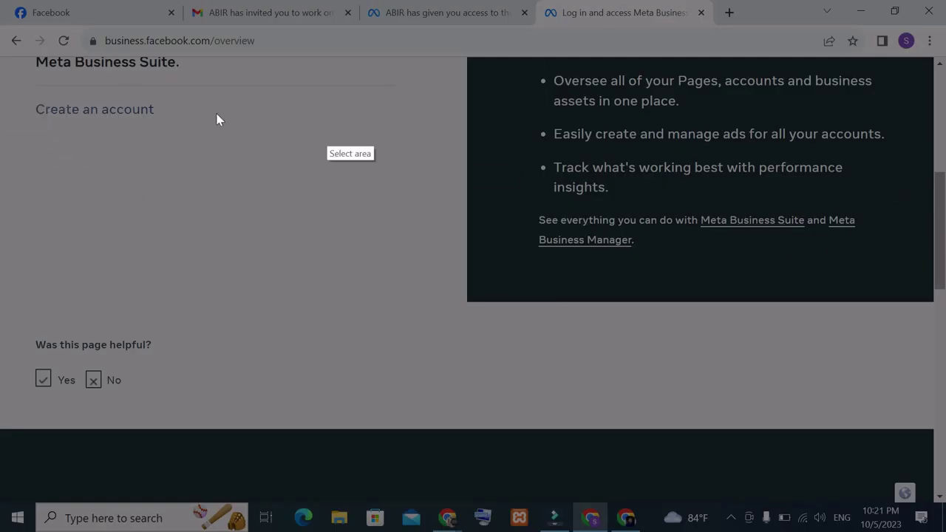
drag(3, 84, 211, 144)
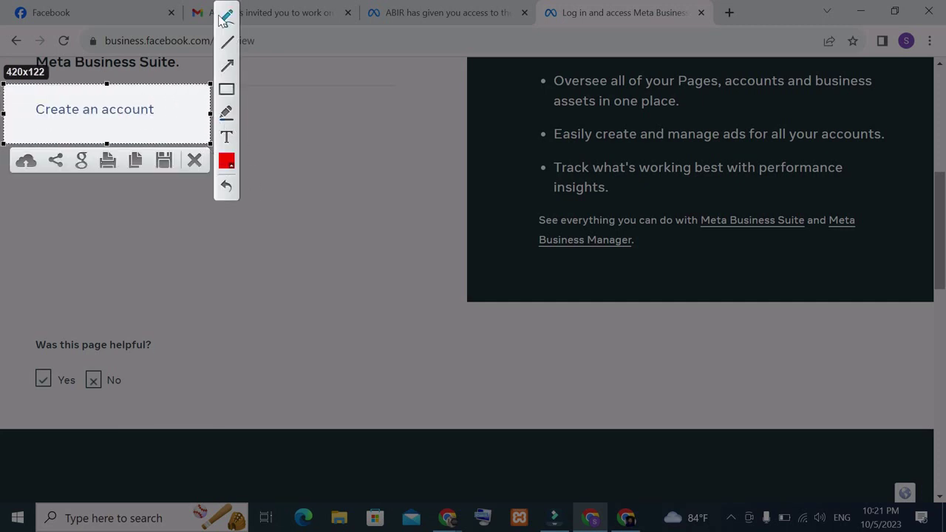
click(195, 161)
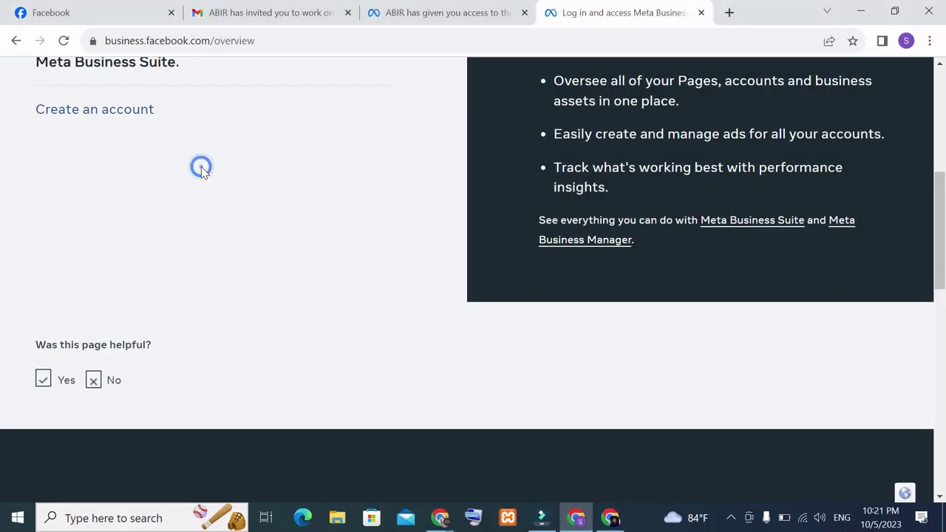
click(107, 120)
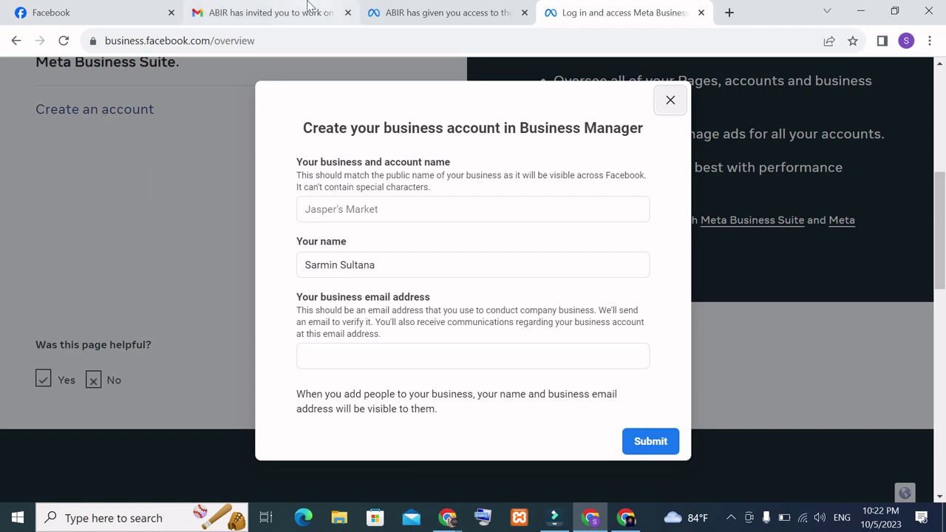
click(679, 103)
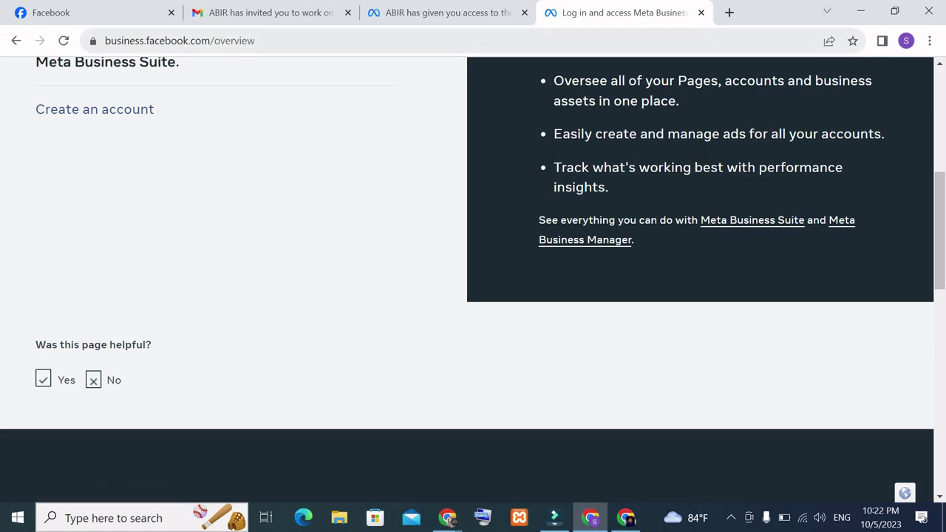
click(275, 41)
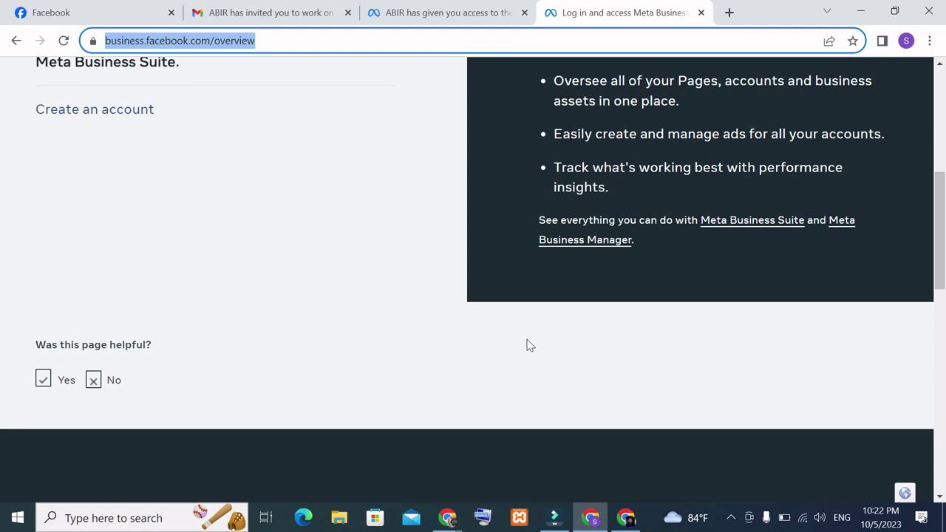
In the Business Settings window, open a new tab and dismiss the ad-privacy notice.
click(624, 522)
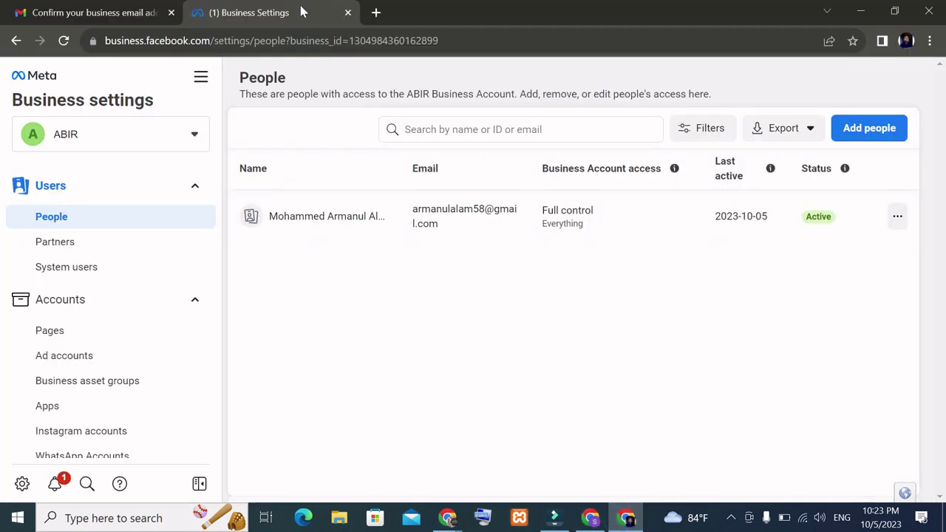
click(375, 13)
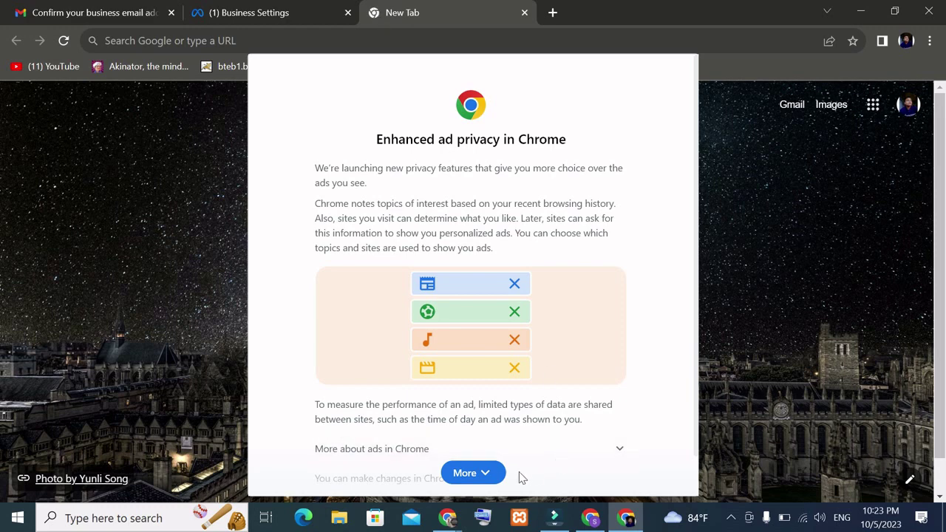
click(477, 481)
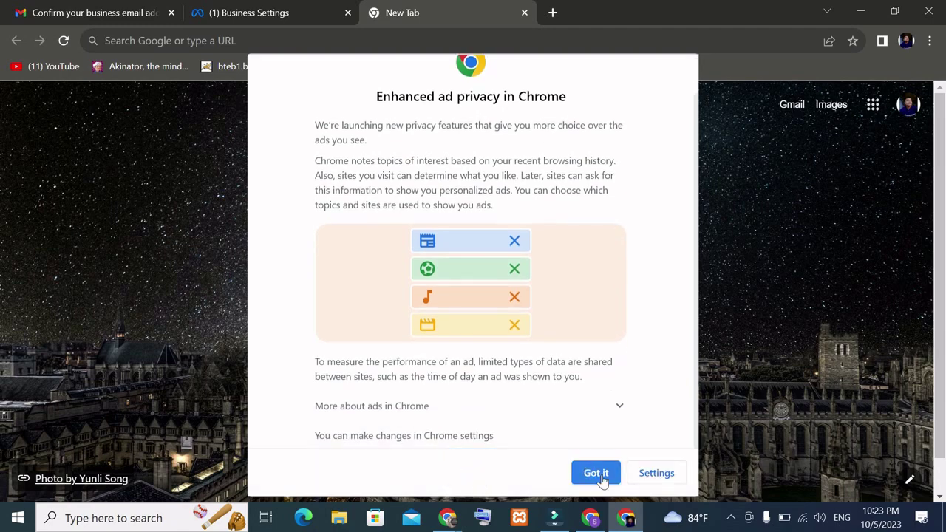
click(596, 473)
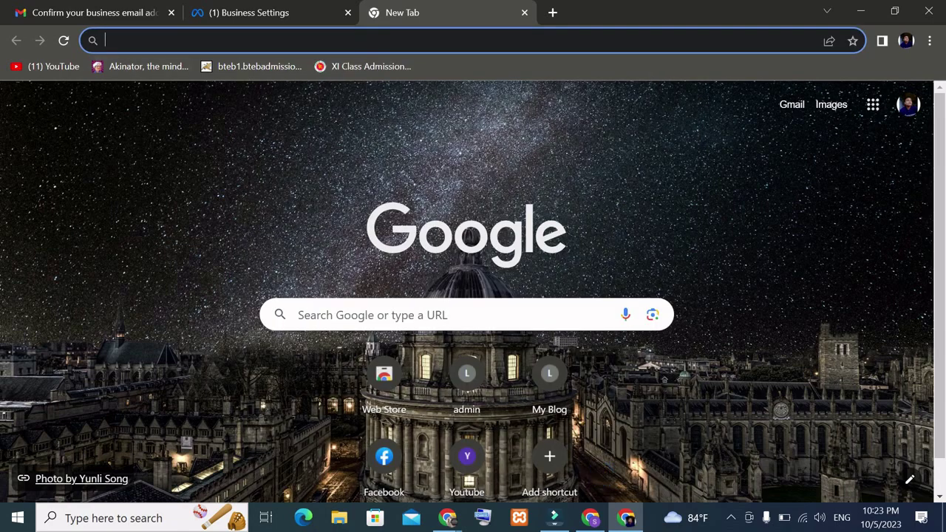
Load business.facebook.com/selet, landing on the Business Manager login-required notice.
click(128, 37)
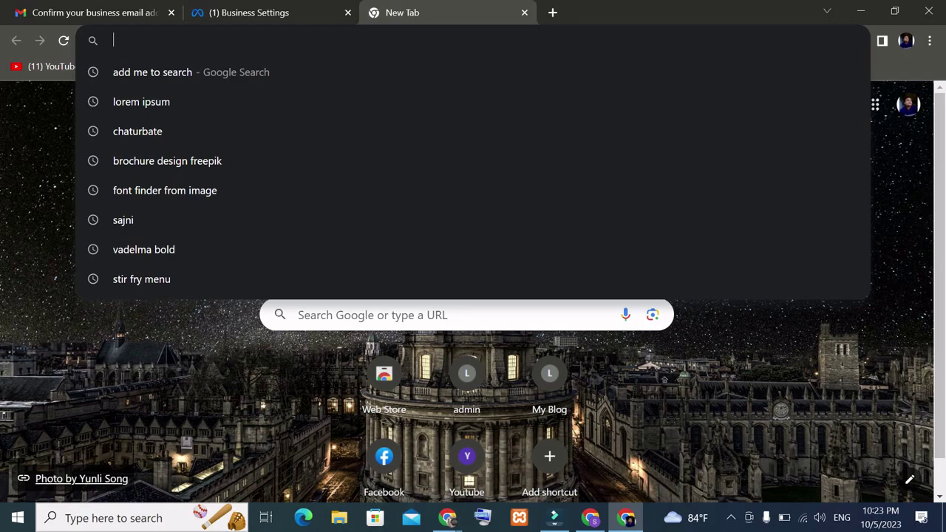
text(bus)
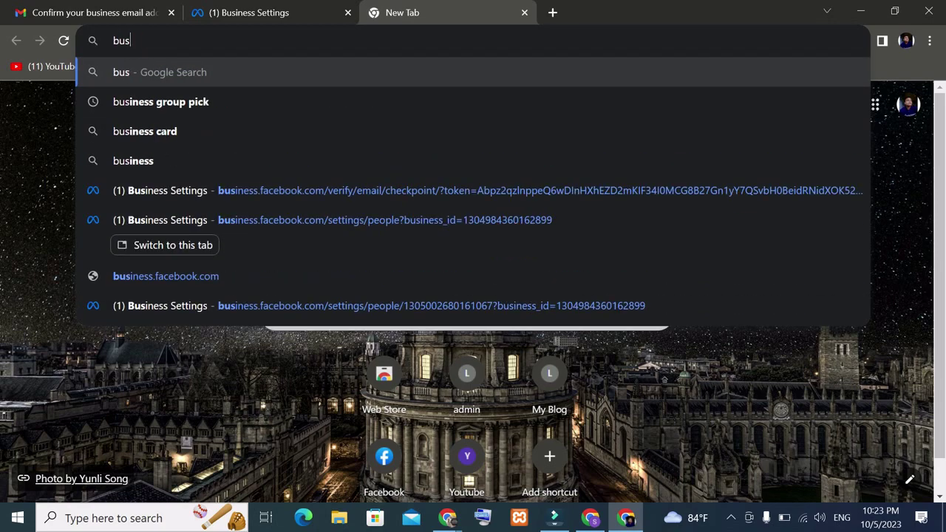
text(isness)
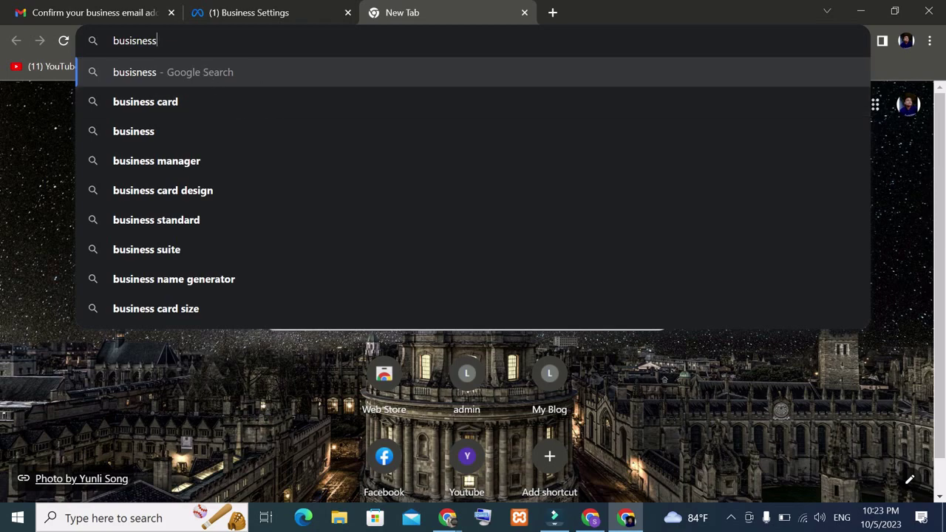
key(BackSpace)
key(BackSpace)
key(BackSpace)
key(BackSpace)
key(BackSpace)
key(BackSpace)
key(BackSpace)
key(BackSpace)
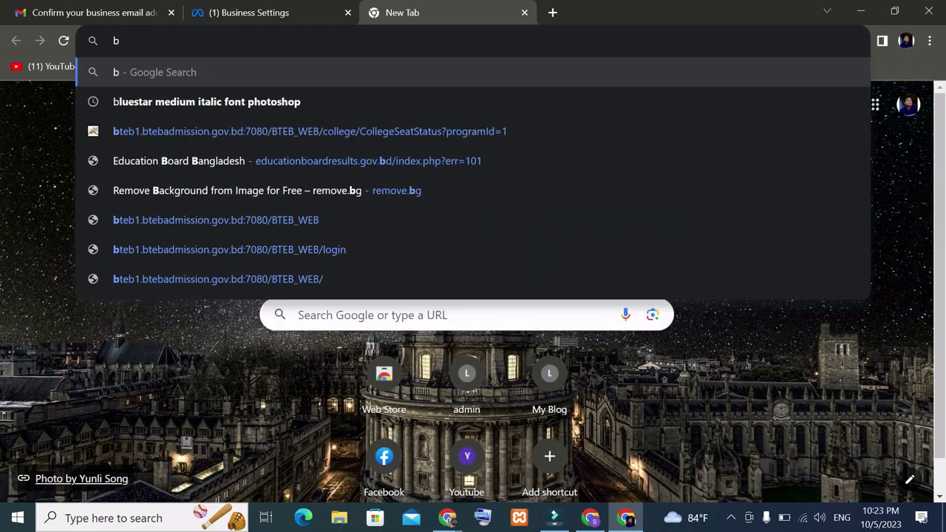
text(us)
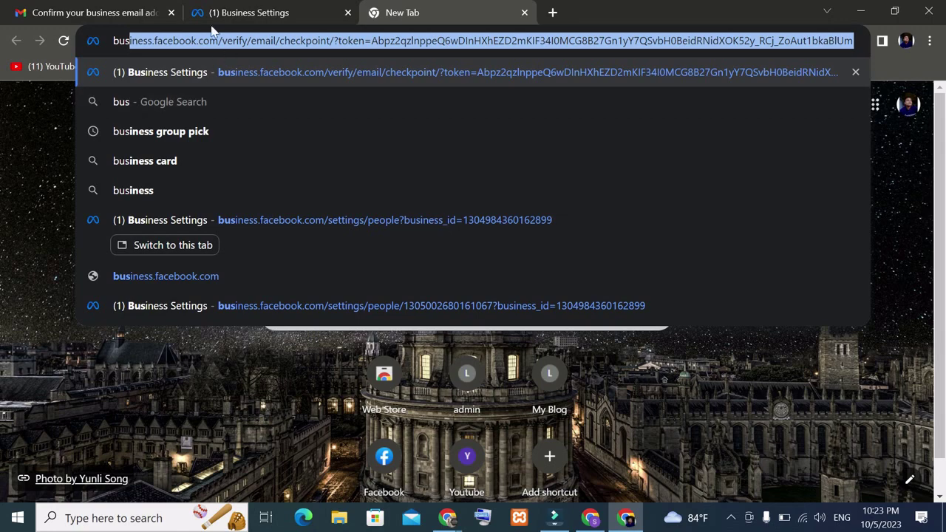
click(231, 44)
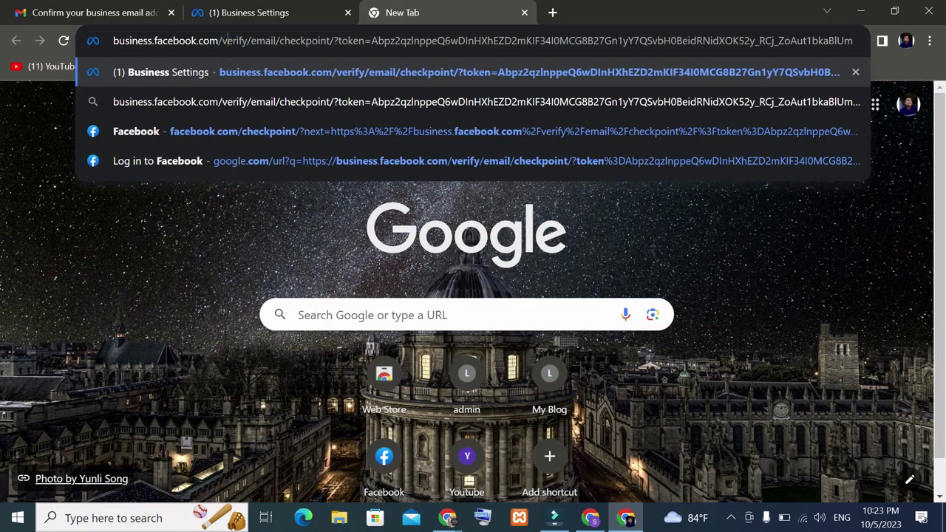
drag(219, 41, 858, 41)
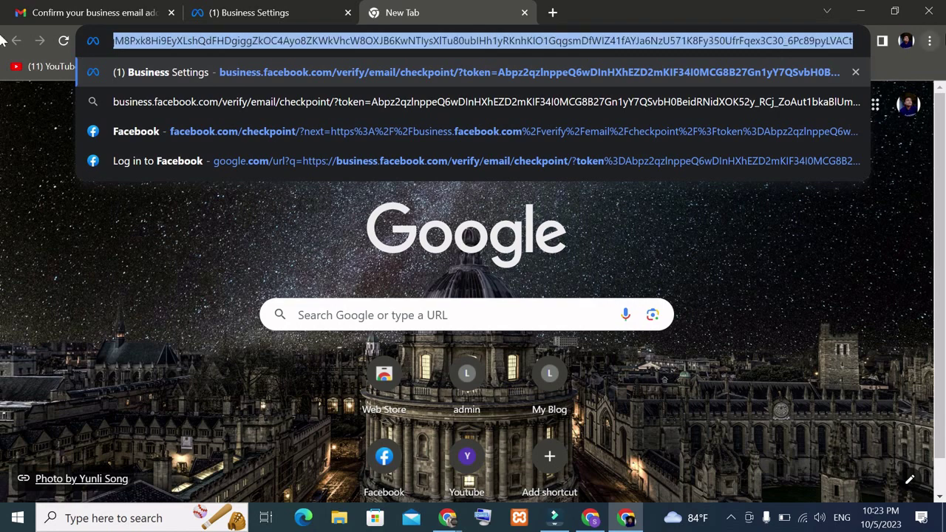
key(BackSpace)
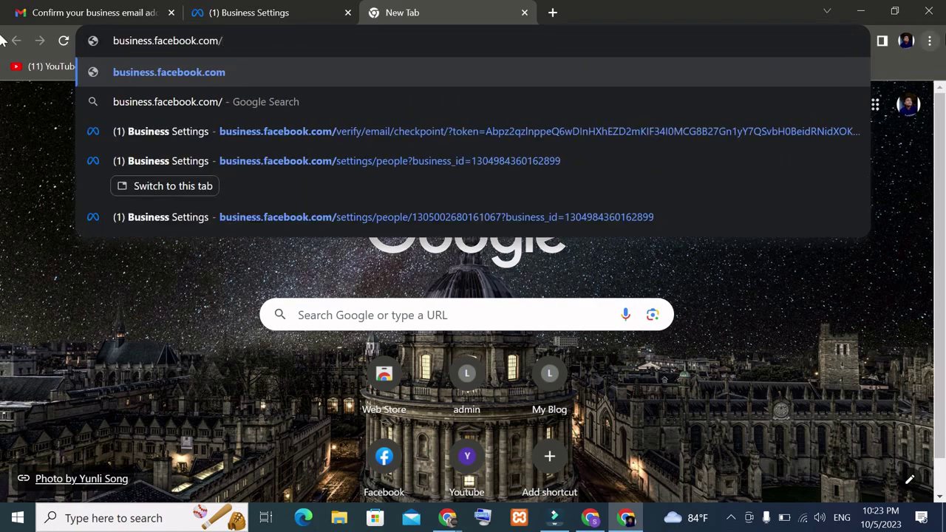
text(se)
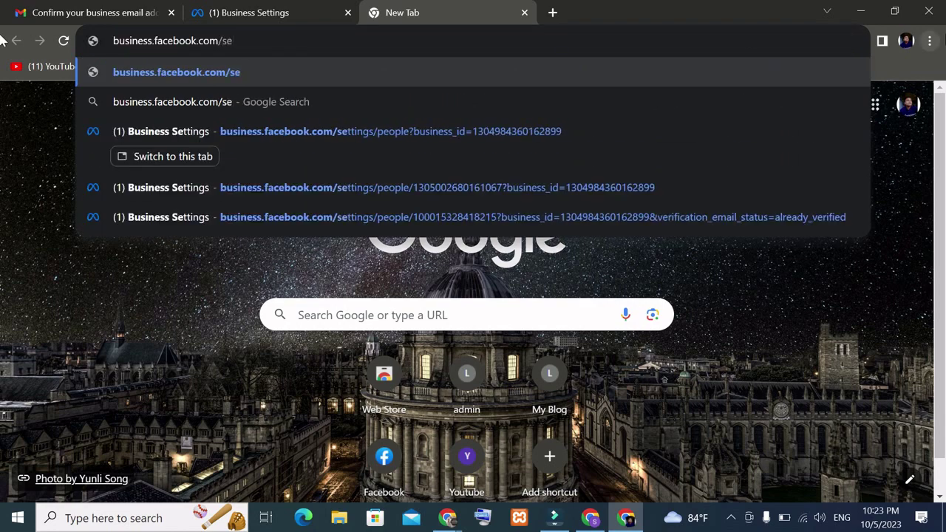
text(l)
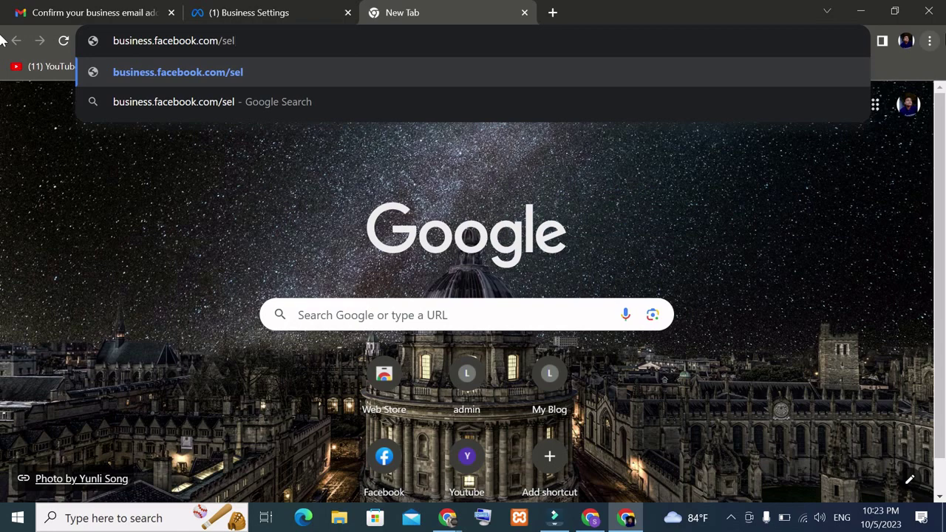
text(et)
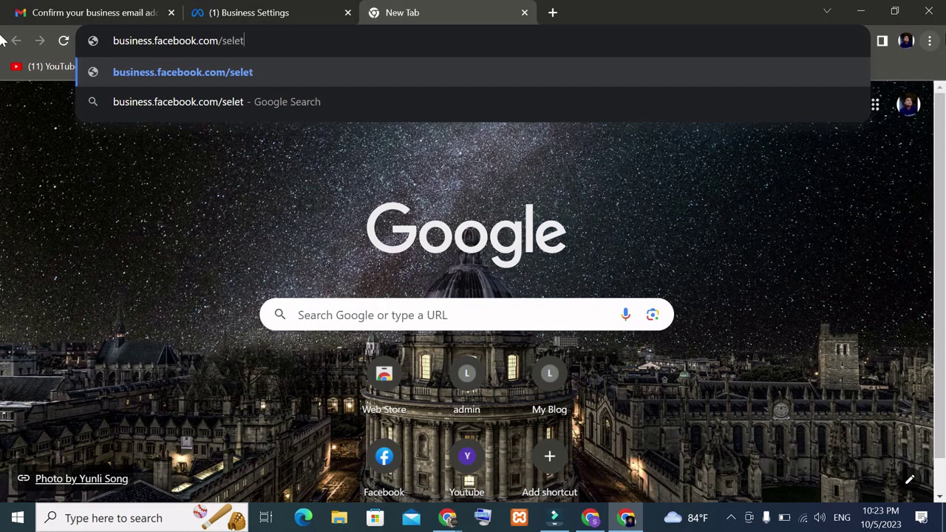
key(Return)
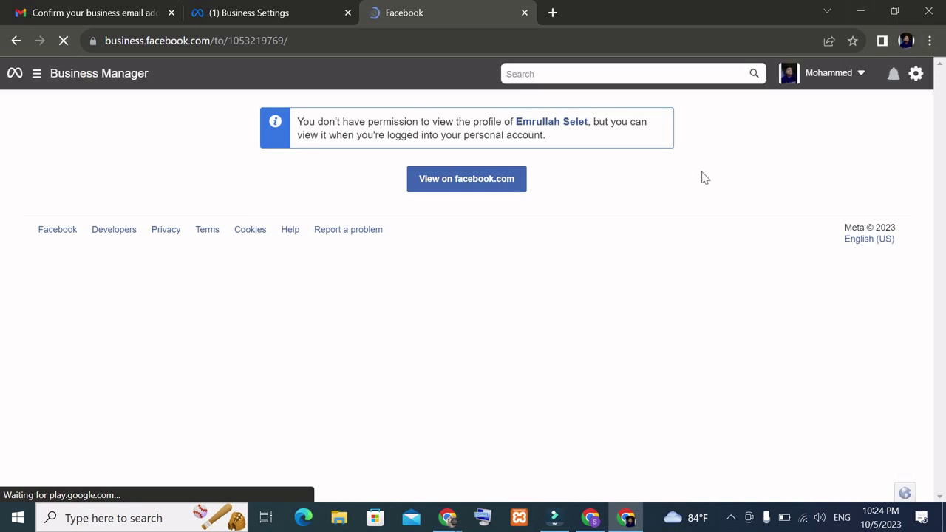
Change the address to business.facebook.com/select to list both businesses, including ABIR.
click(310, 42)
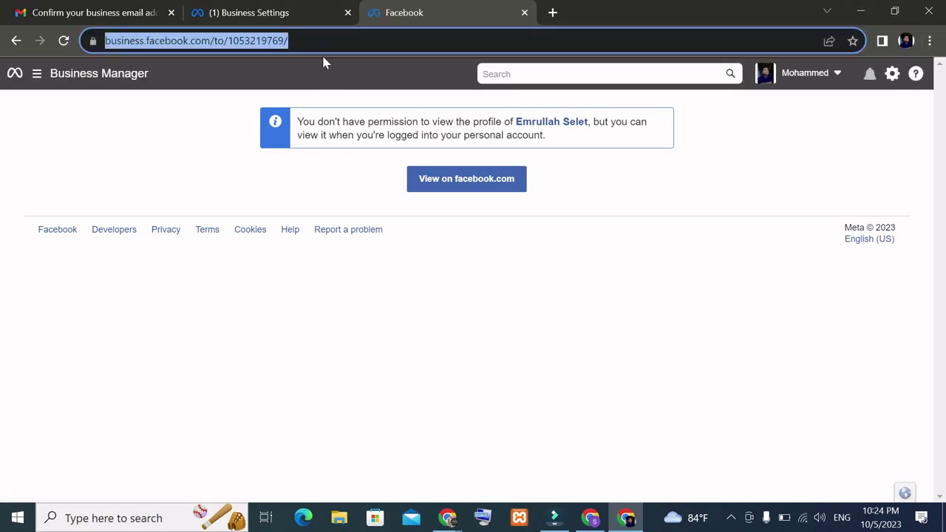
click(319, 42)
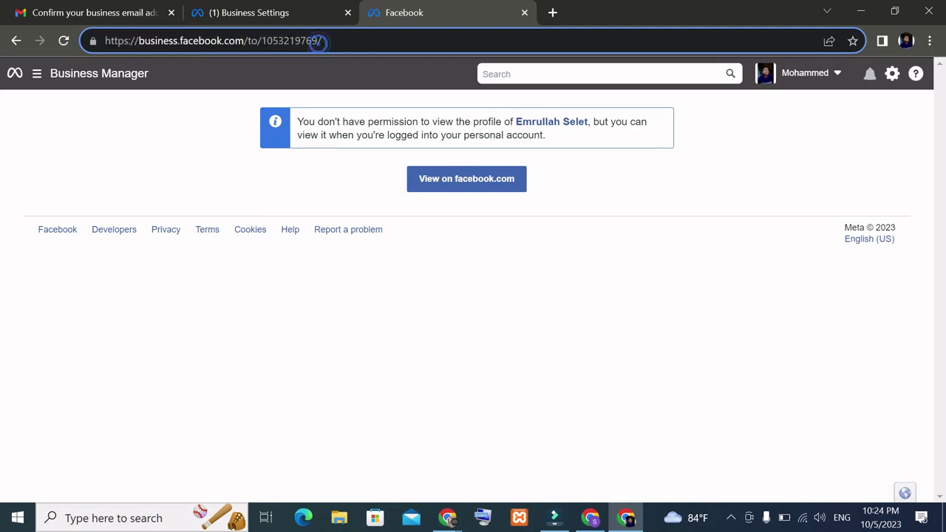
key(BackSpace)
key(BackSpace)
key(BackSpace)
key(BackSpace)
key(BackSpace)
key(BackSpace)
key(BackSpace)
key(BackSpace)
key(BackSpace)
key(BackSpace)
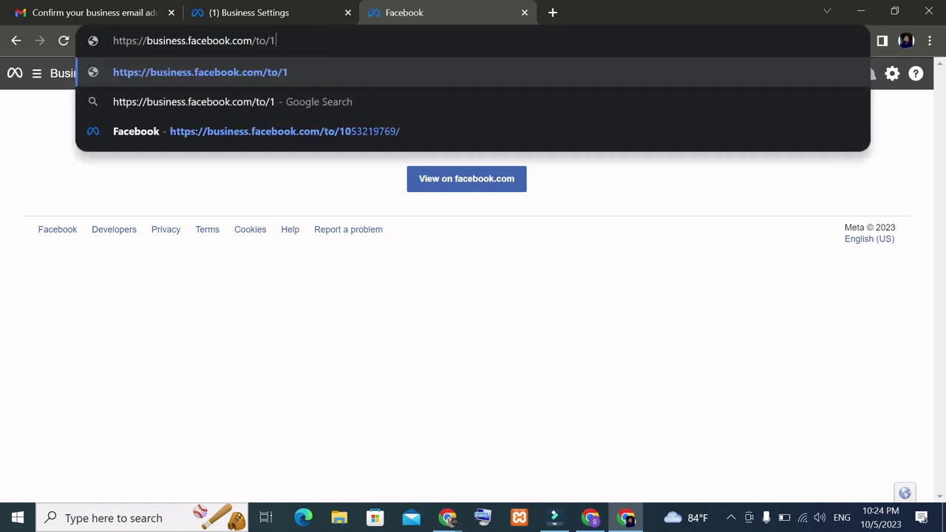
key(BackSpace)
key(BackSpace)
key(BackSpace)
key(BackSpace)
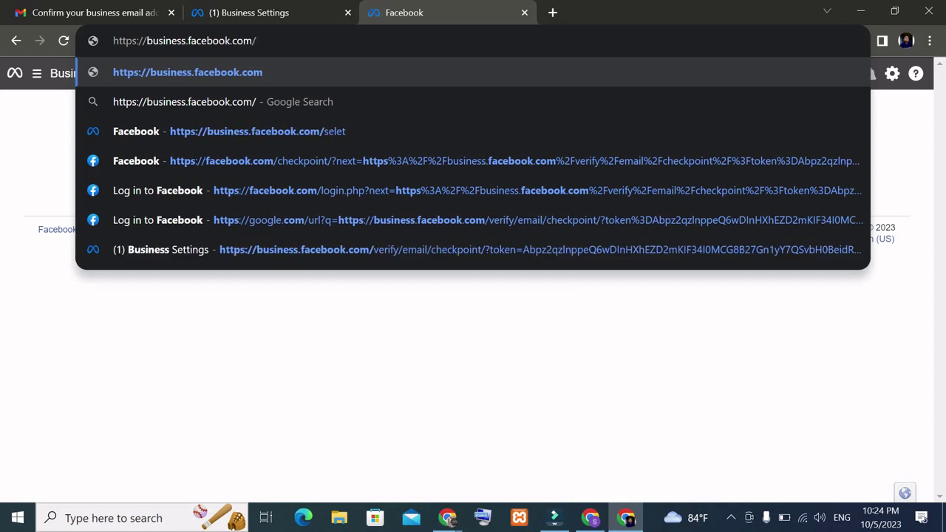
text(e4)
key(BackSpace)
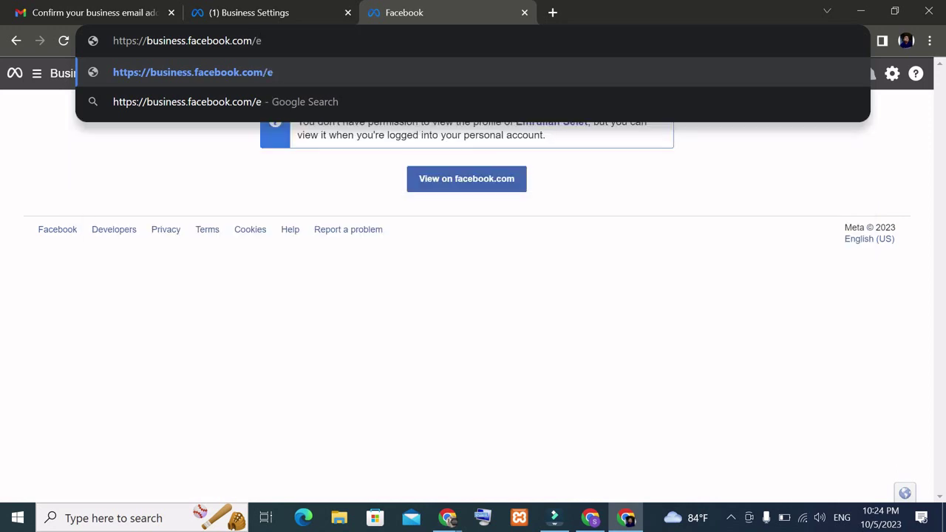
text(e)
key(BackSpace)
key(BackSpace)
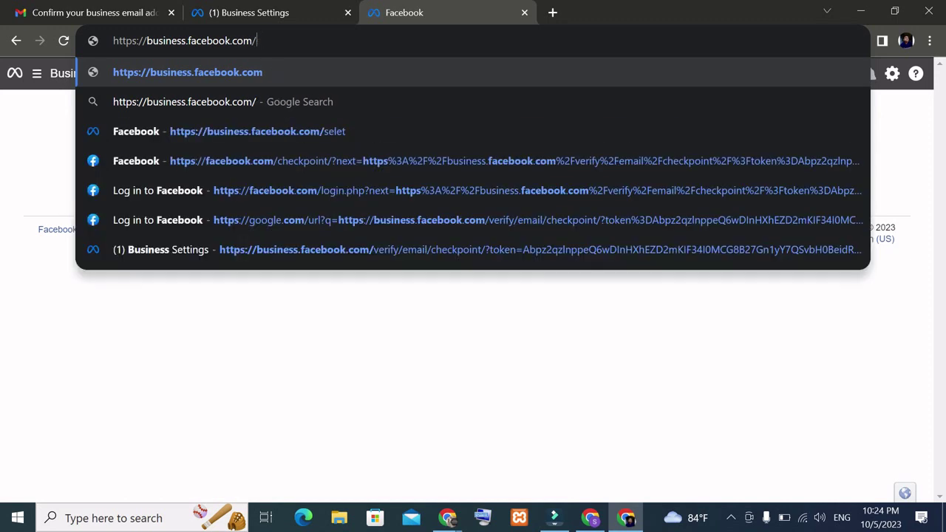
text(se)
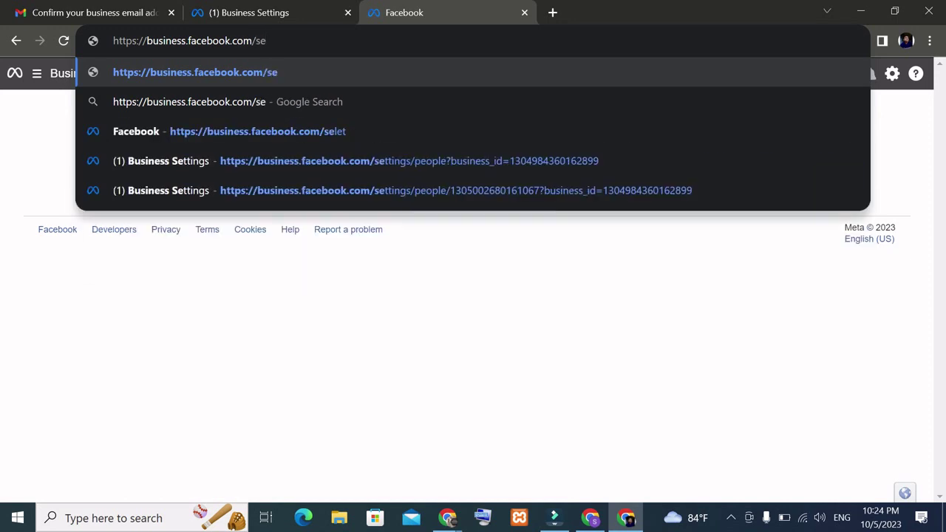
text(le)
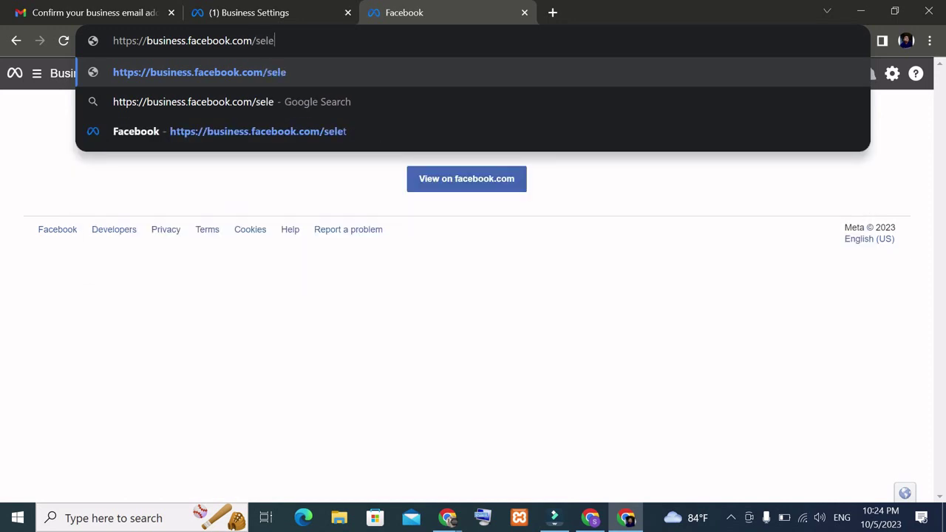
text(ct)
key(Return)
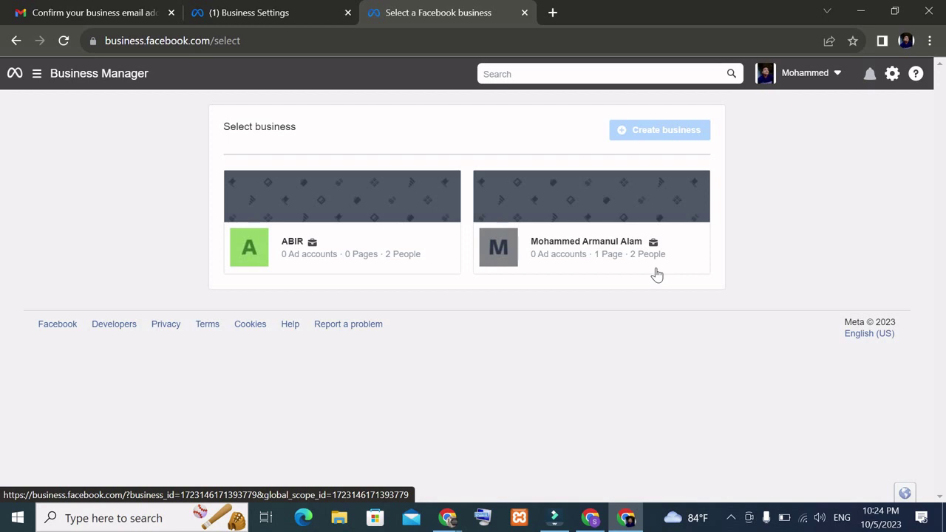
Open the second business's Business settings via All tools to see its two full-control people.
click(602, 248)
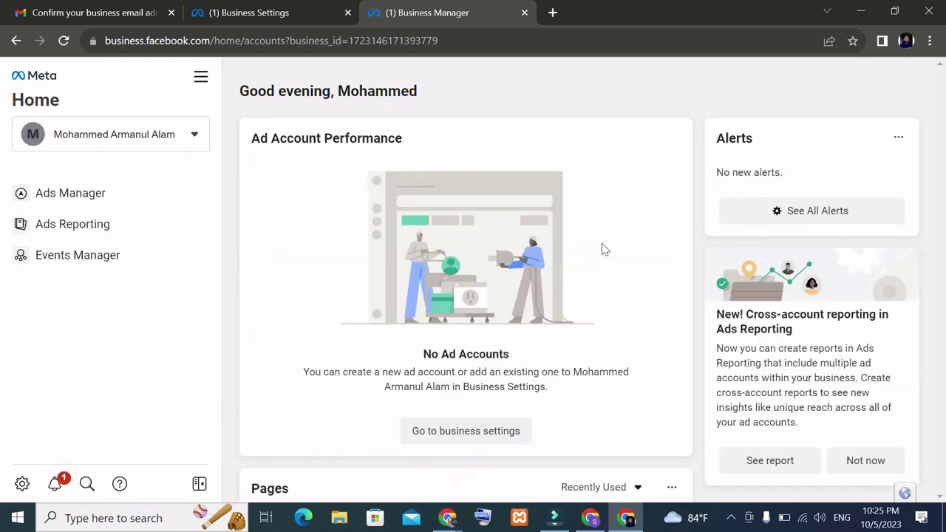
click(200, 83)
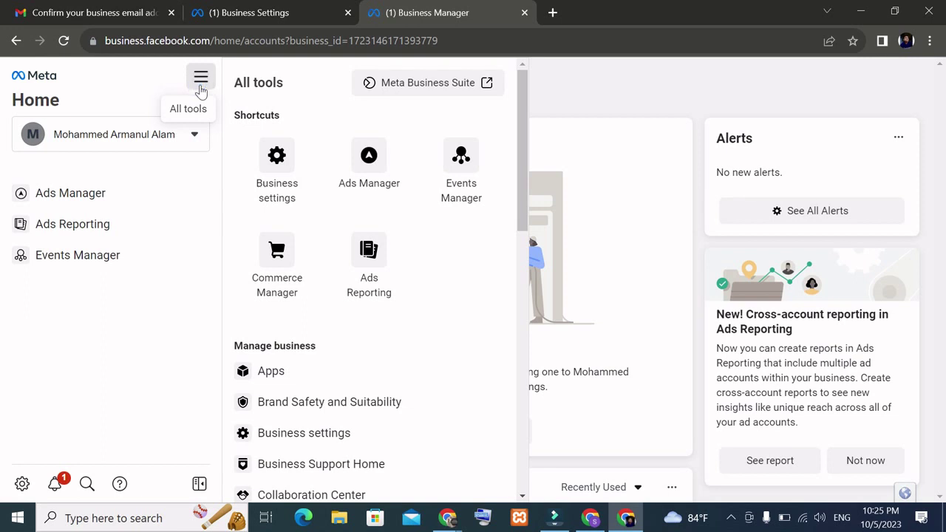
click(288, 182)
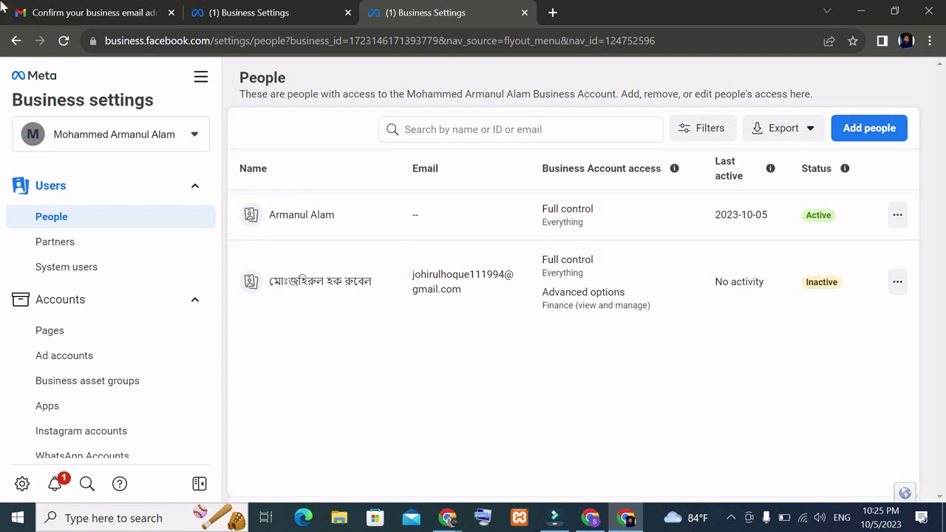
click(65, 41)
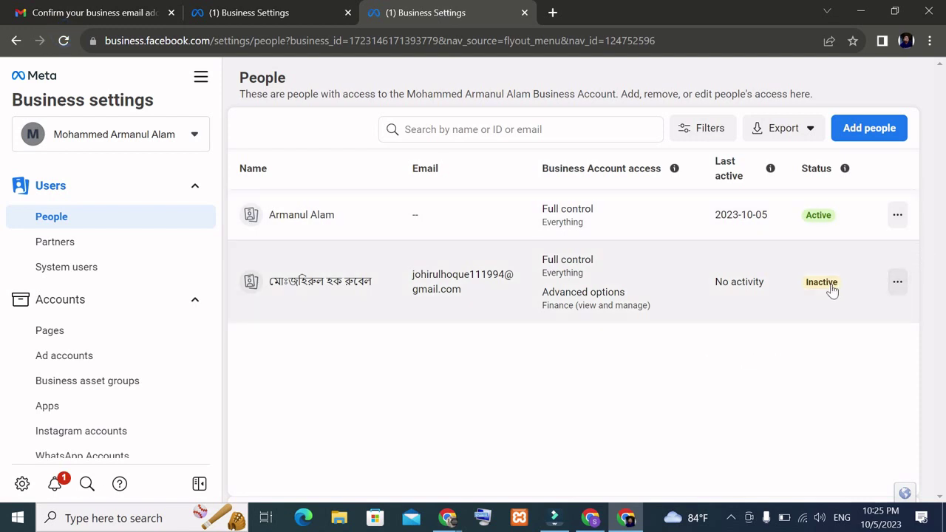
click(832, 289)
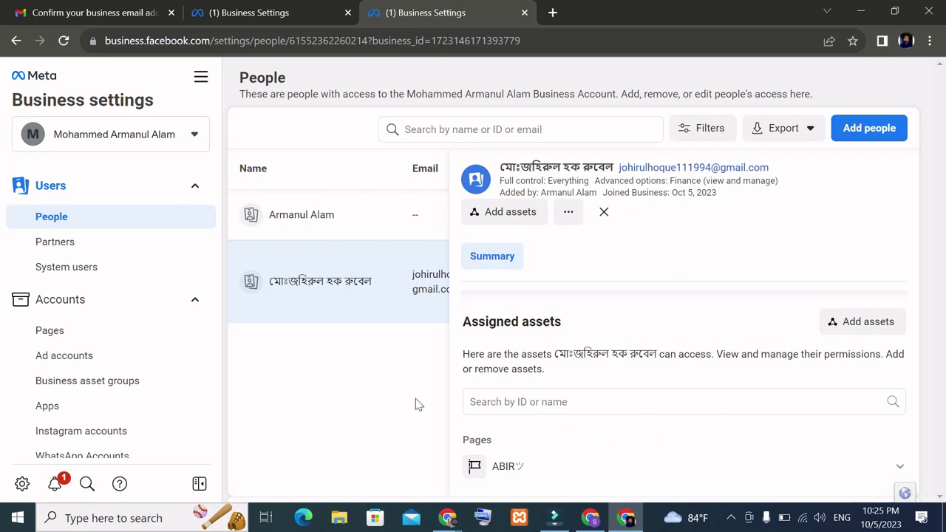
click(344, 410)
click(604, 213)
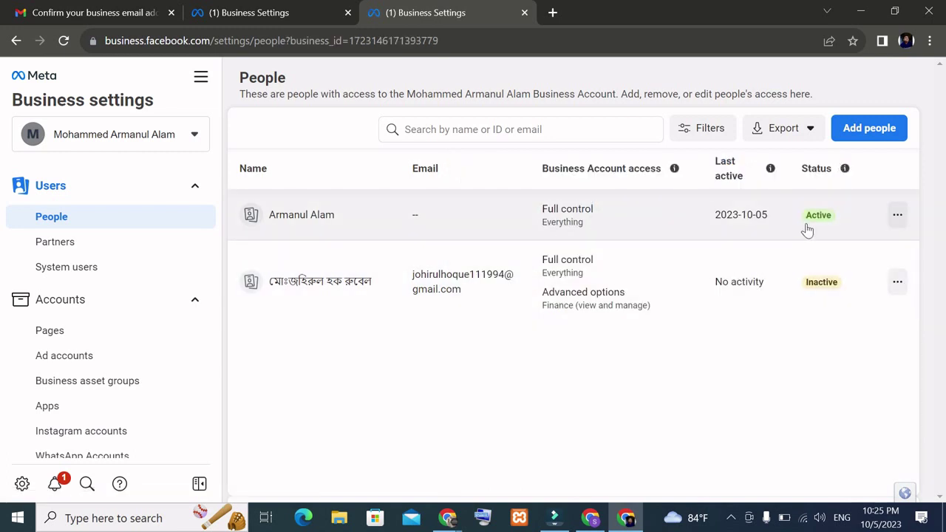
click(897, 281)
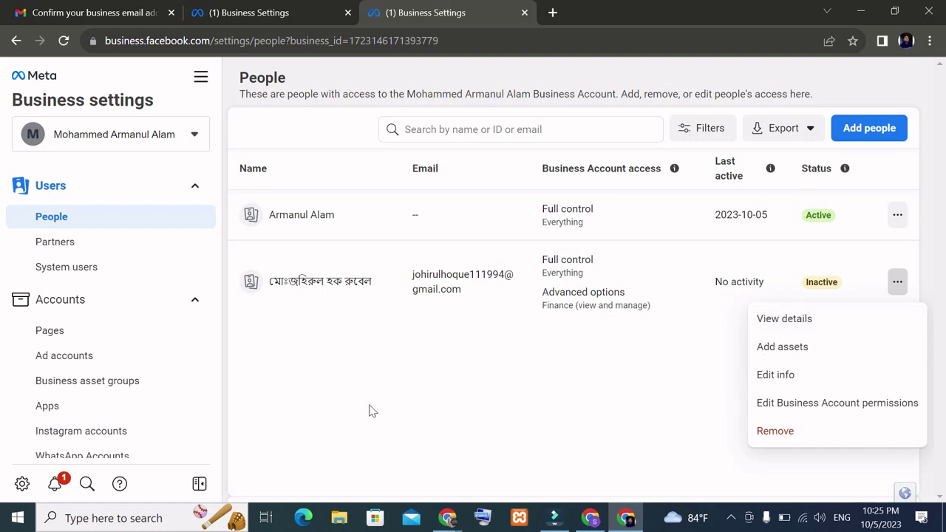
click(369, 409)
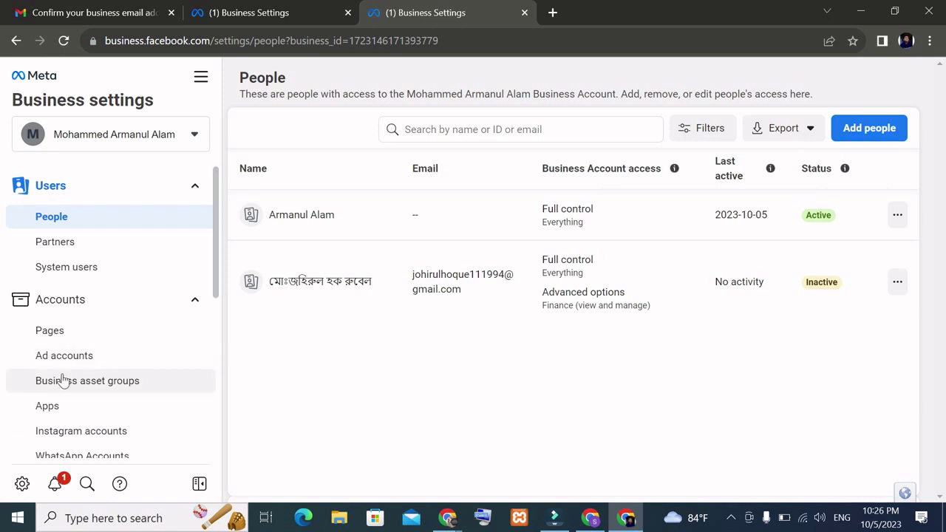
Open the Ad accounts section of Business settings, confirming there are no ad accounts yet.
click(82, 362)
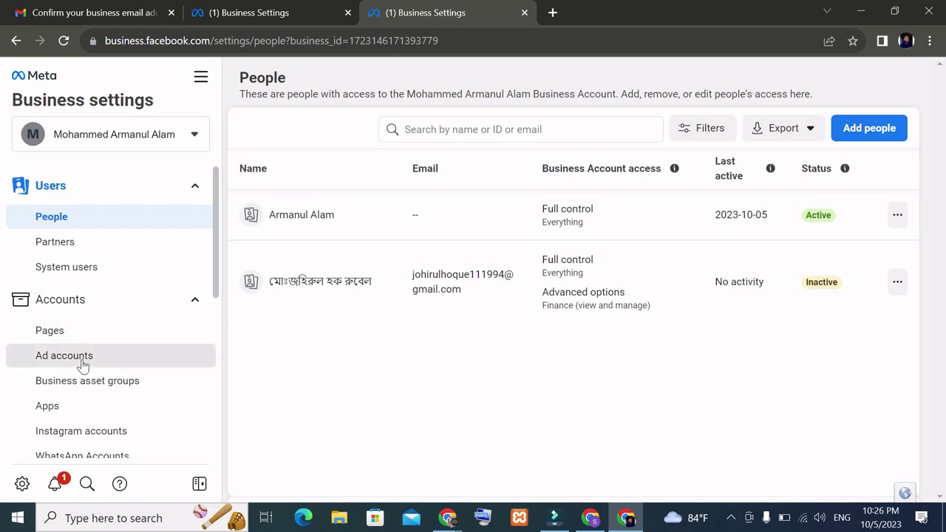
click(69, 334)
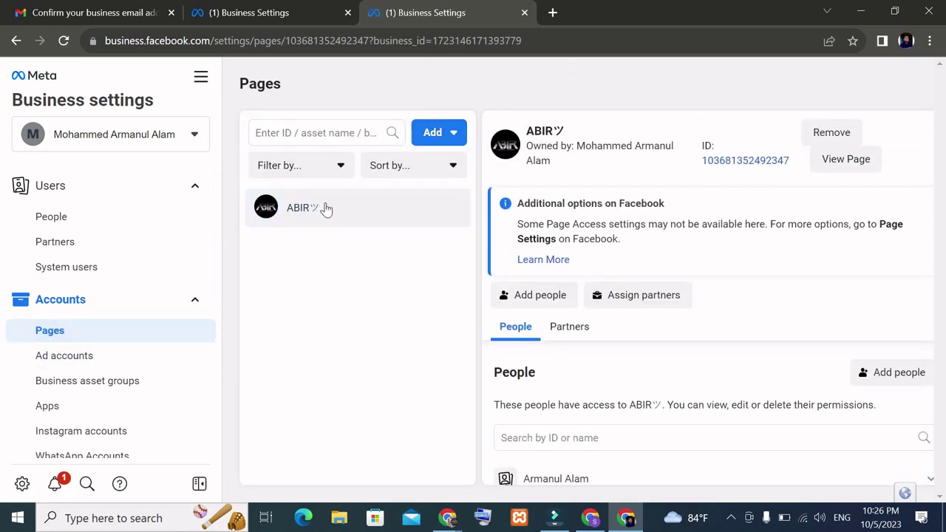
click(65, 357)
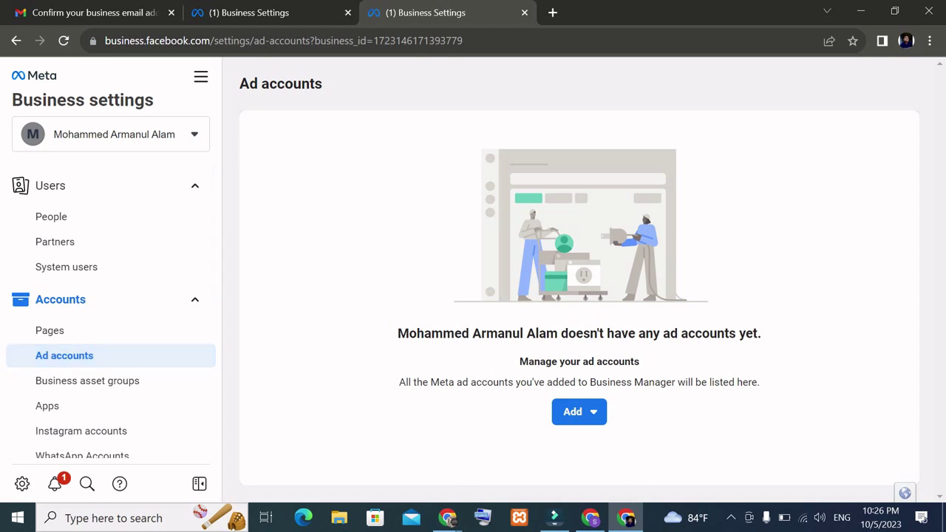
click(591, 414)
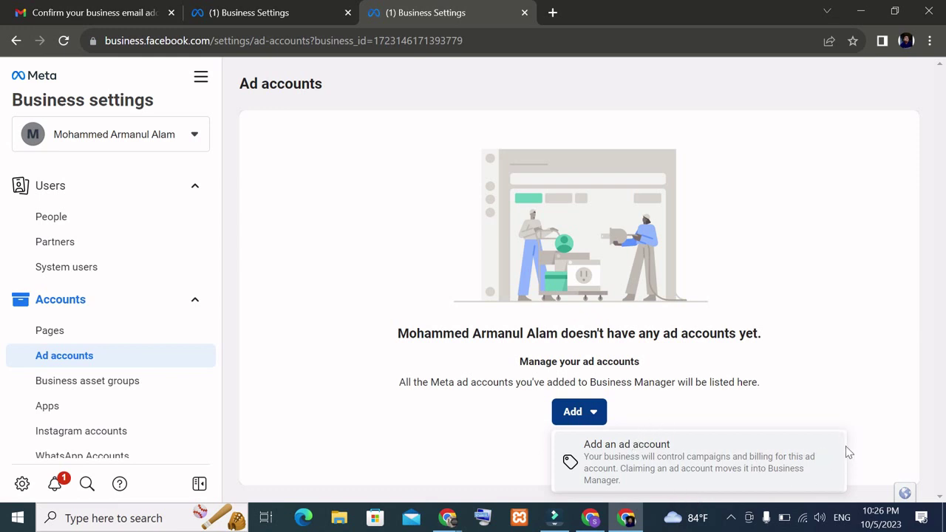
mouse_move(847, 454)
mouse_down()
mouse_move(845, 465)
mouse_move(843, 445)
mouse_up()
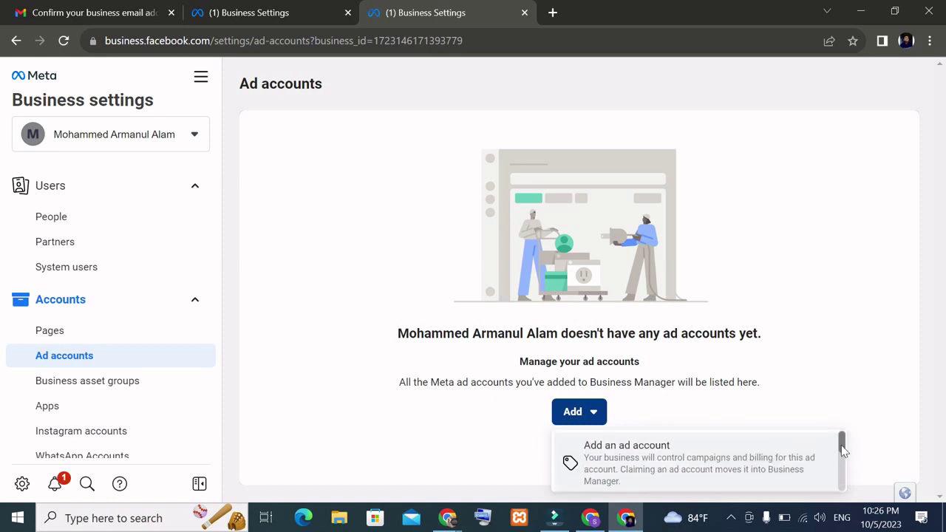
click(841, 445)
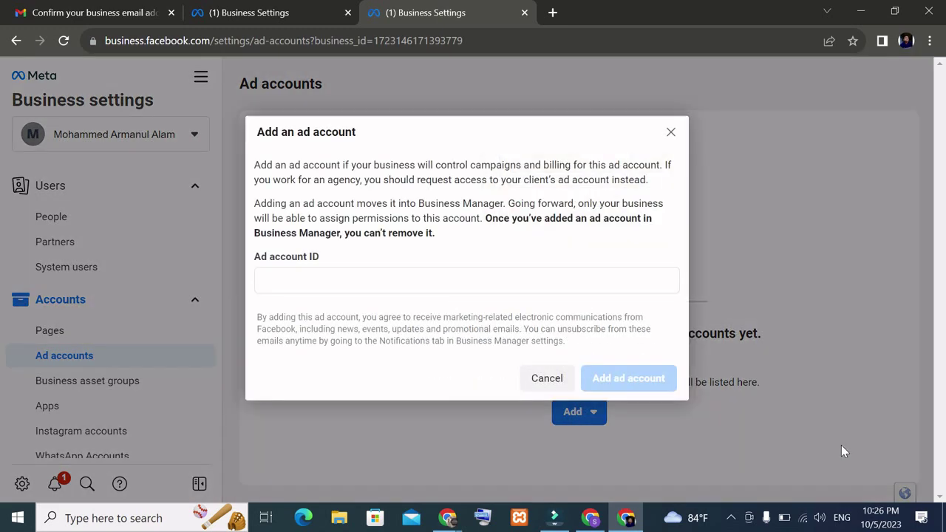
click(672, 134)
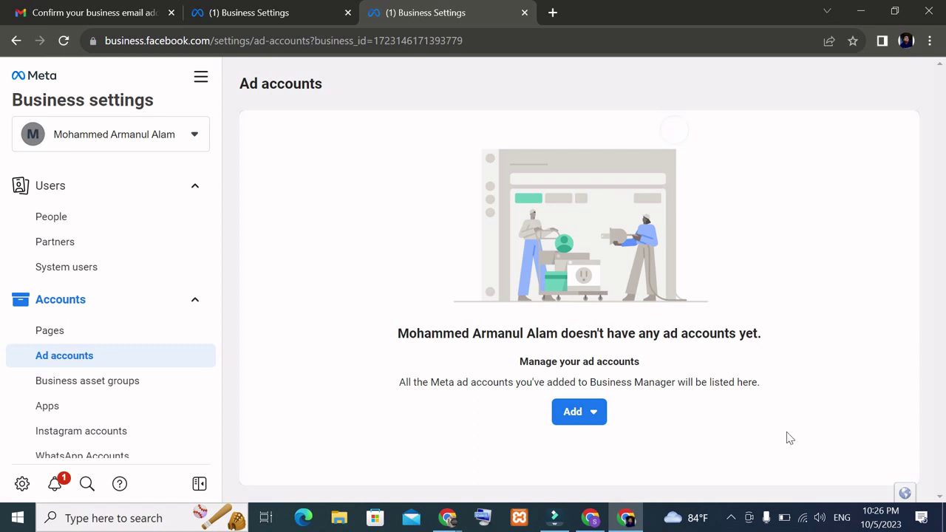
click(578, 413)
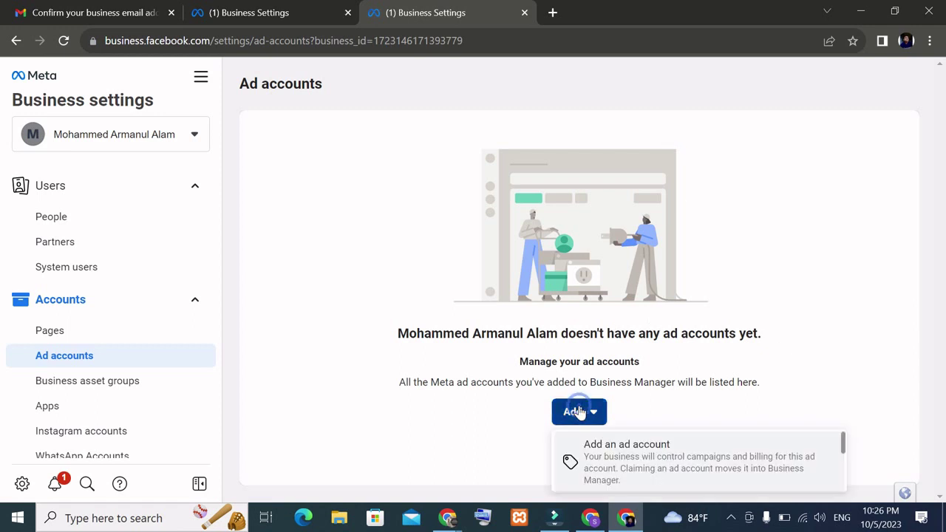
key(ctrl+minus)
key(ctrl+minus)
key(ctrl+minus)
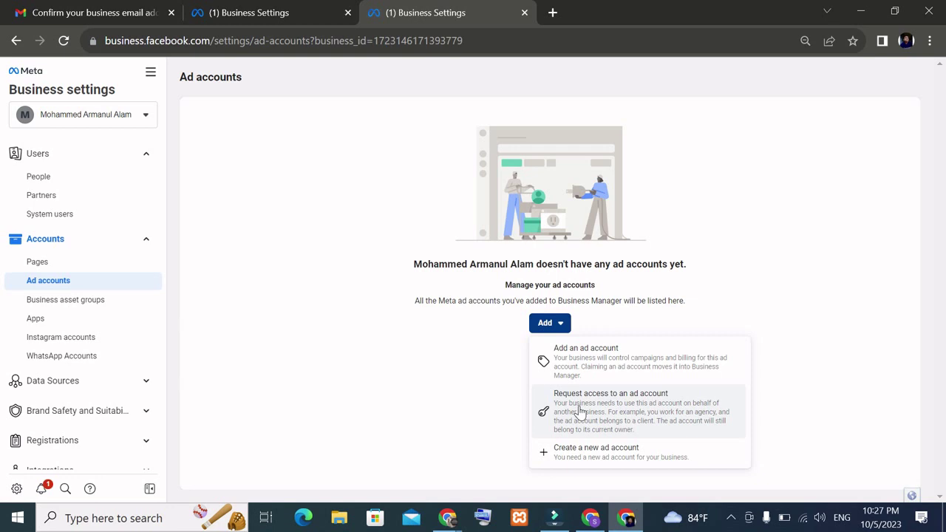
click(603, 349)
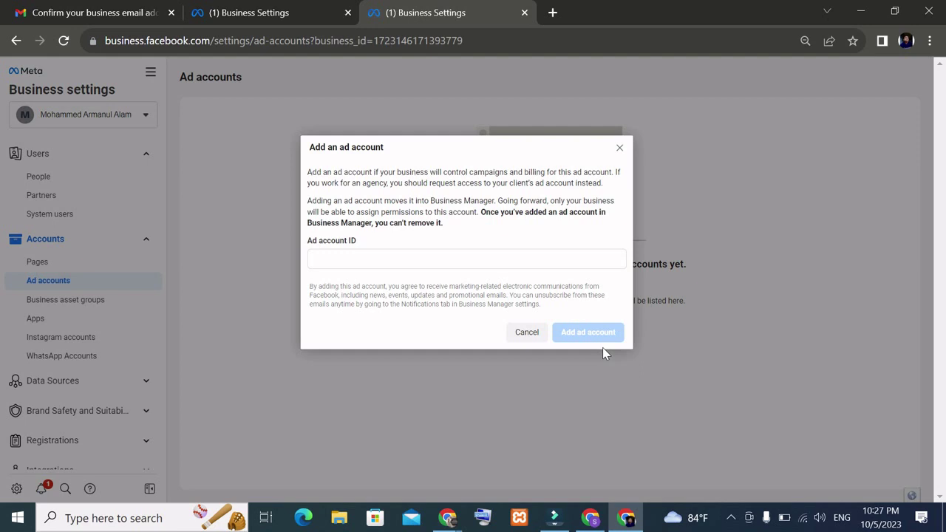
click(469, 277)
click(621, 147)
click(621, 149)
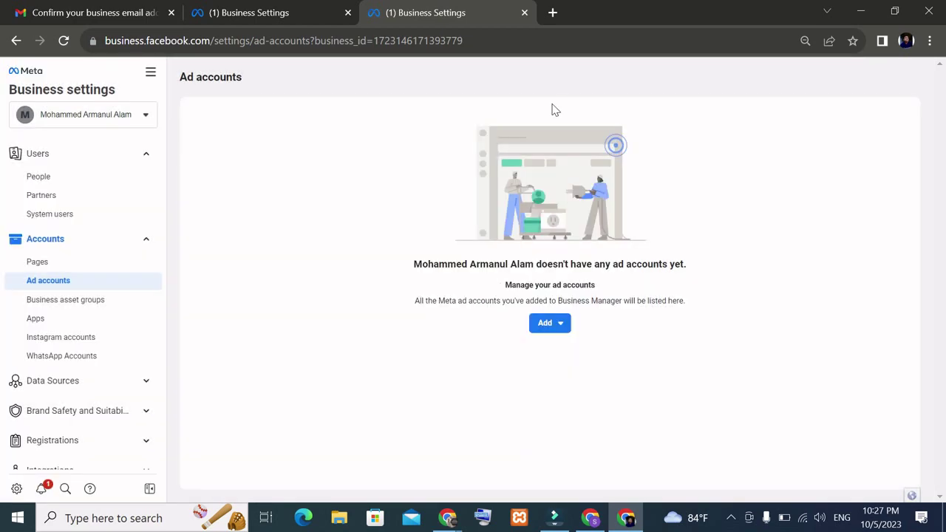
Open the second business's Ad accounts and view details on why they are disabled.
click(222, 12)
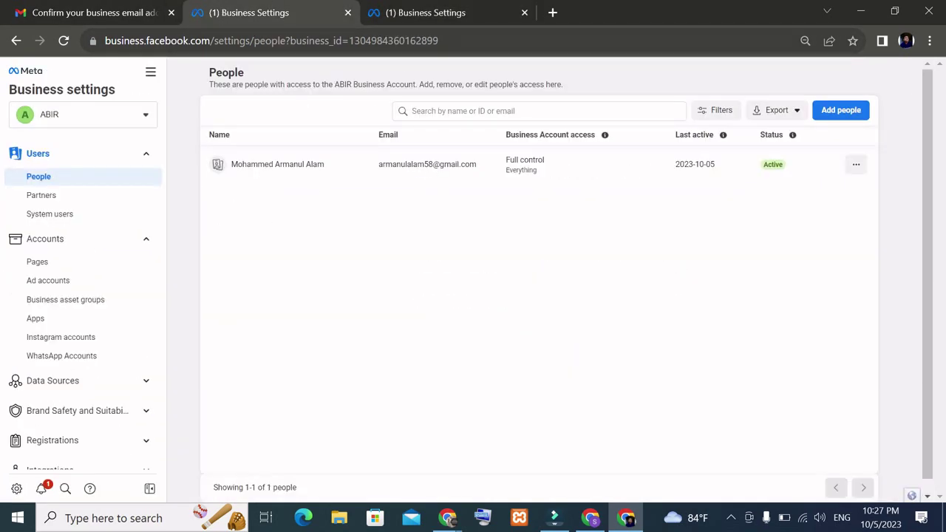
click(57, 287)
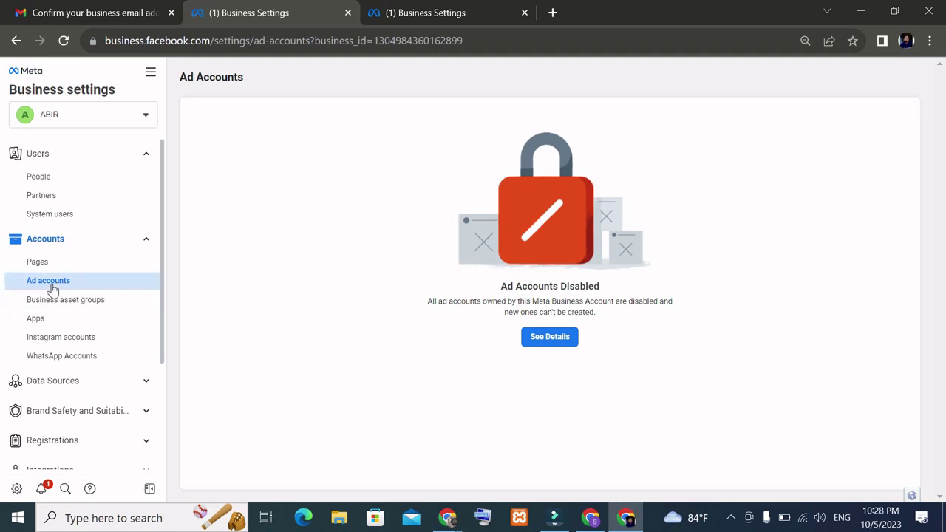
click(548, 337)
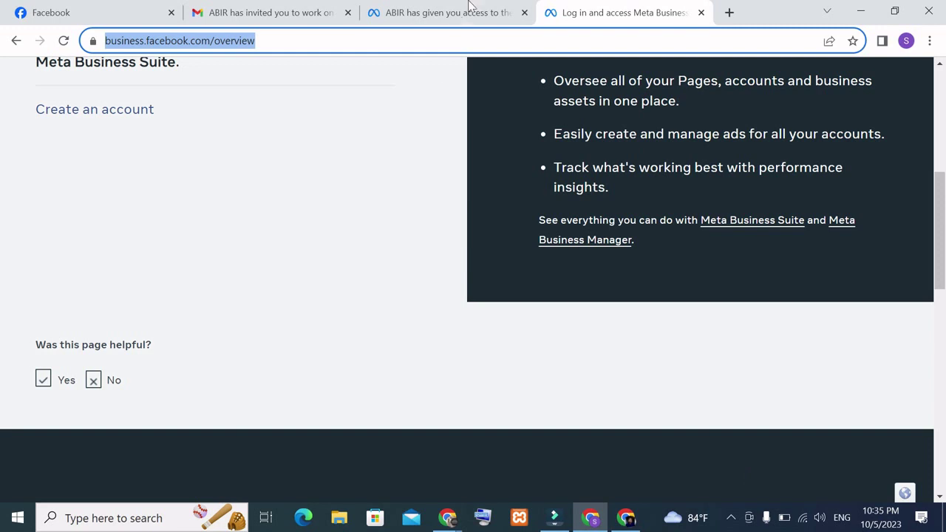
Accept the second business's invitation, then return to the first profile's browser window.
click(467, 7)
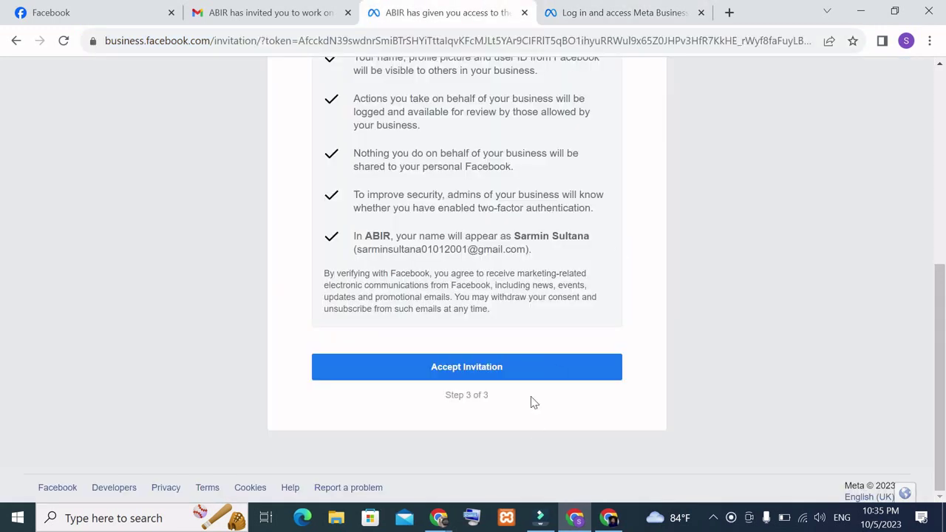
click(538, 367)
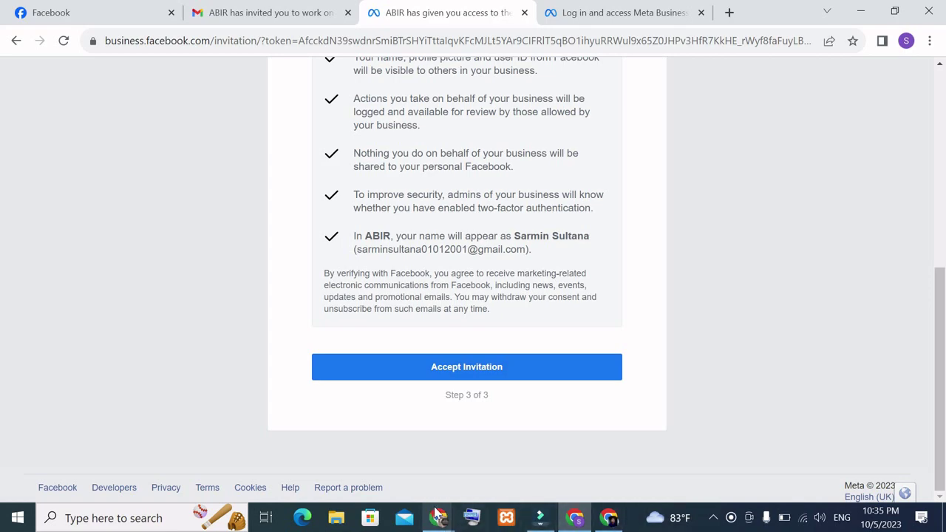
click(609, 518)
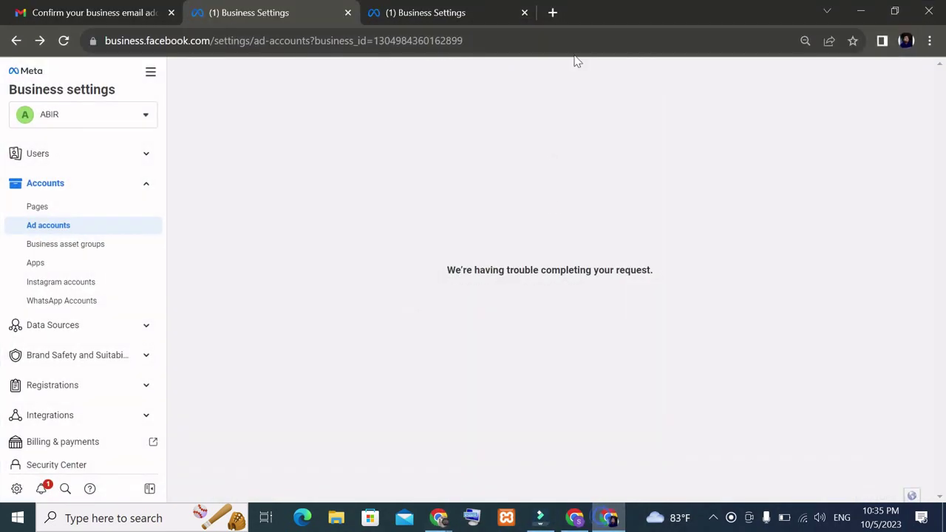
Load business.facebook.com/select to list ABIR and the second business, zoomed in.
click(458, 20)
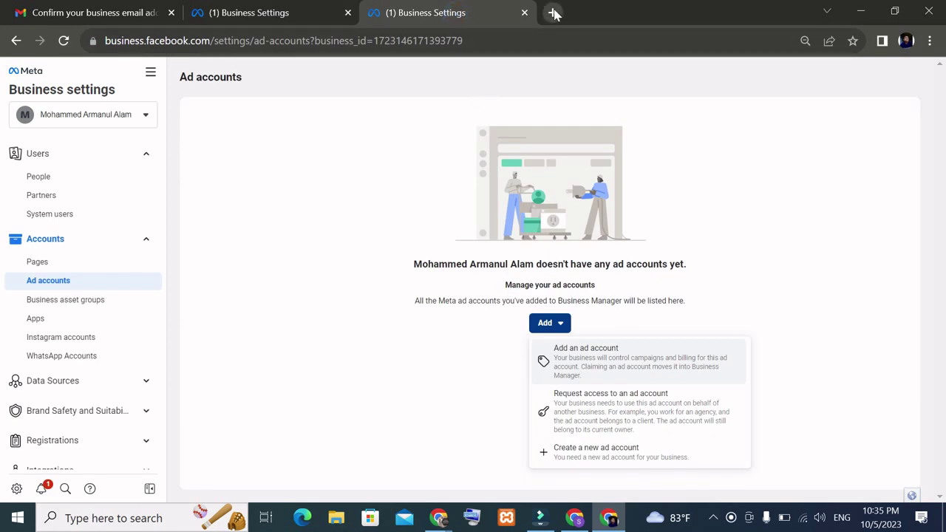
click(229, 12)
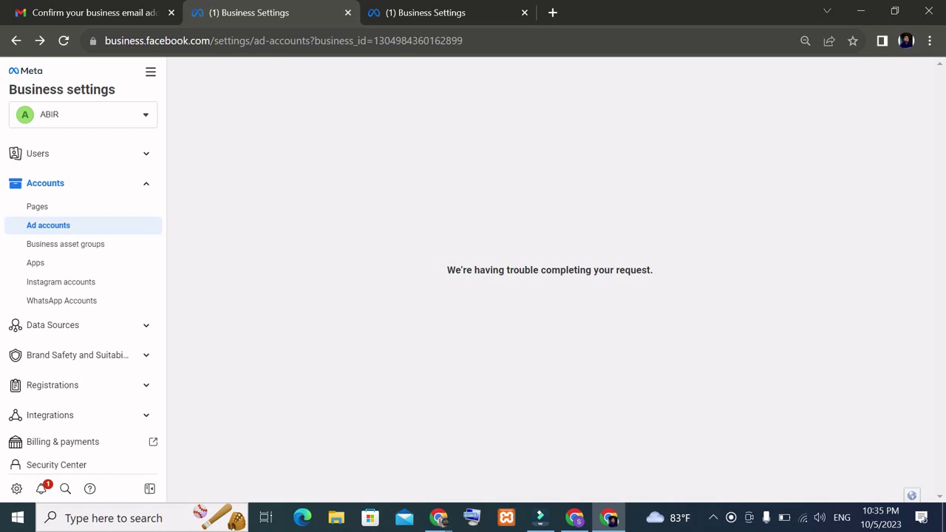
drag(466, 41, 216, 40)
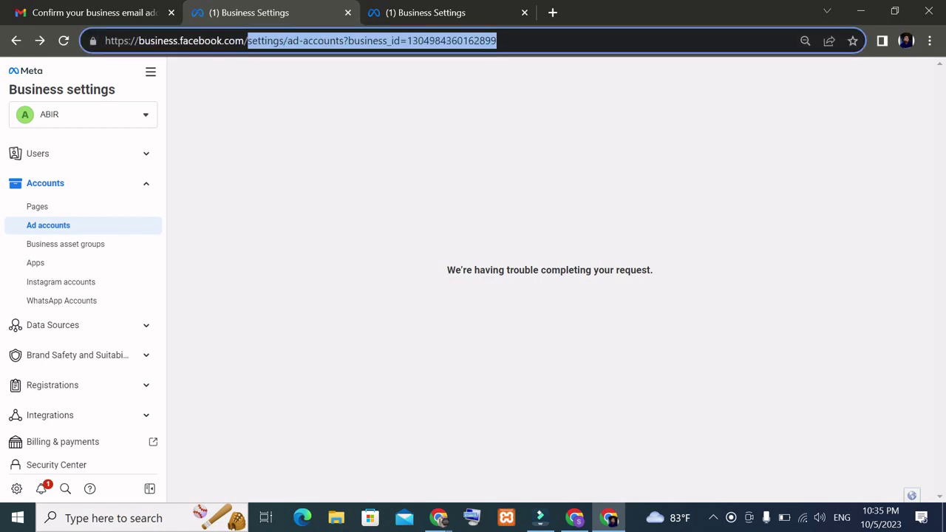
text(se)
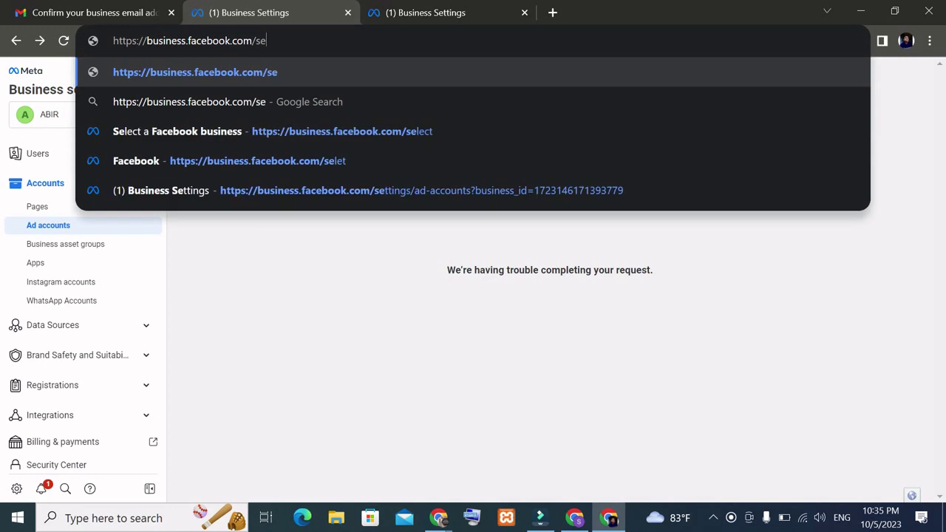
text(lec)
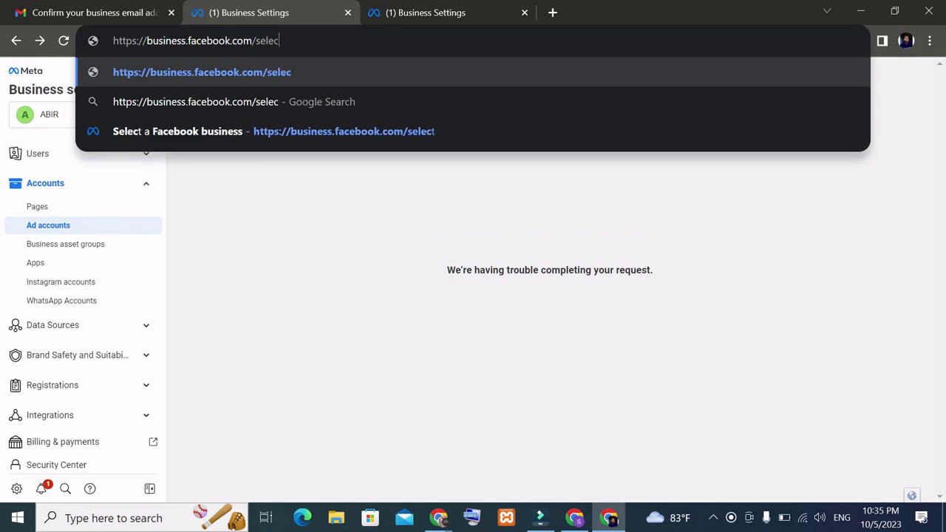
text(t)
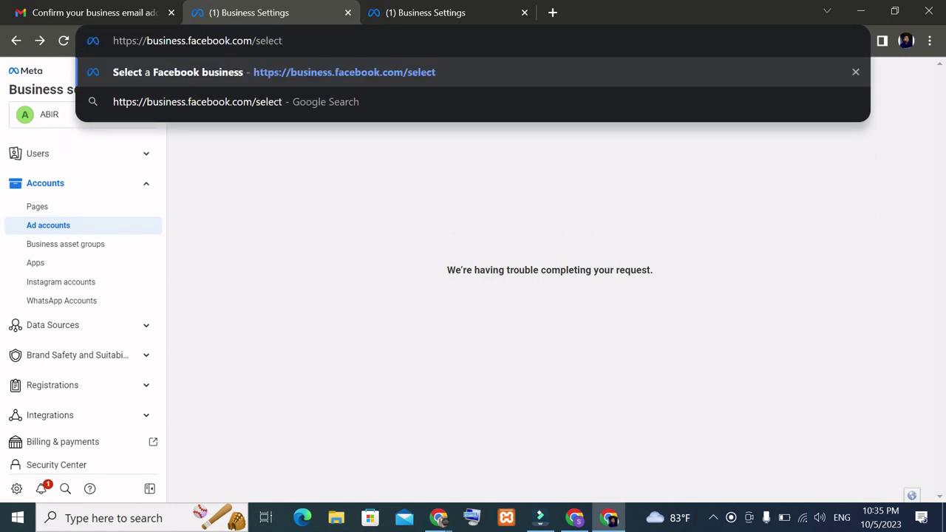
key(Return)
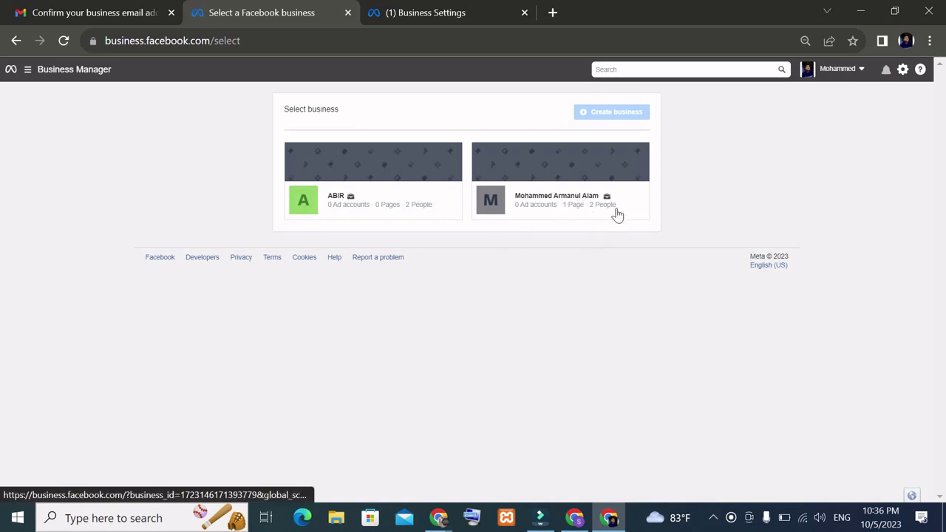
key(ctrl+plus)
key(ctrl+plus)
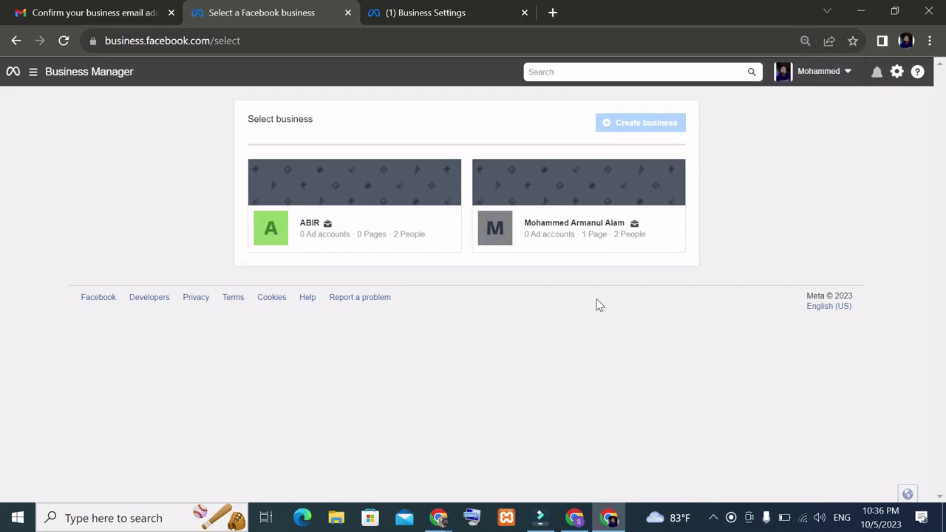
key(Print)
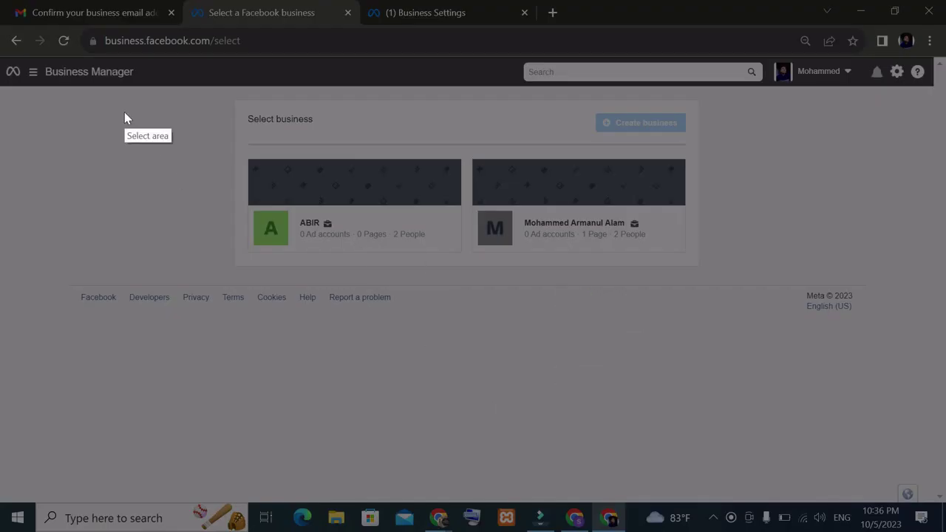
Capture both business cards, mark 2 People and 1 Page with red arrows, then close it.
mouse_move(155, 115)
mouse_down()
mouse_move(829, 368)
mouse_move(706, 219)
mouse_move(743, 269)
mouse_up()
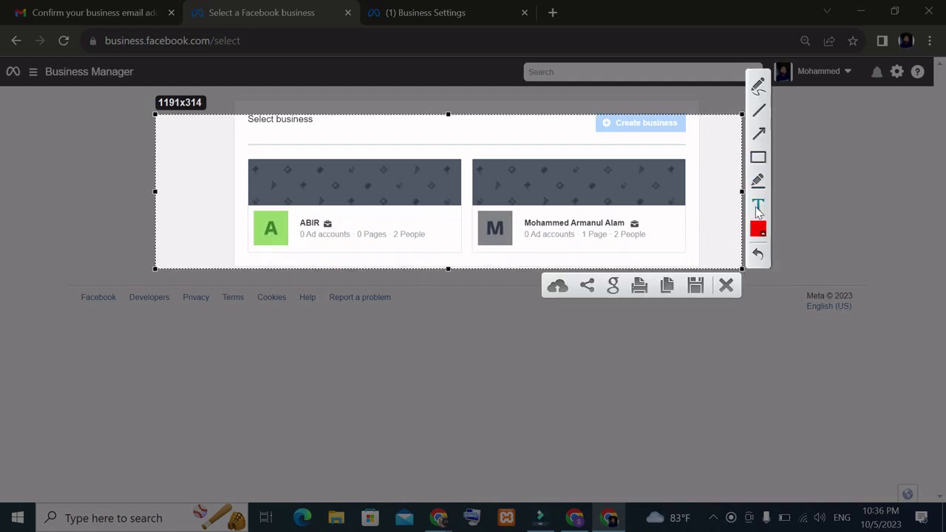
click(760, 134)
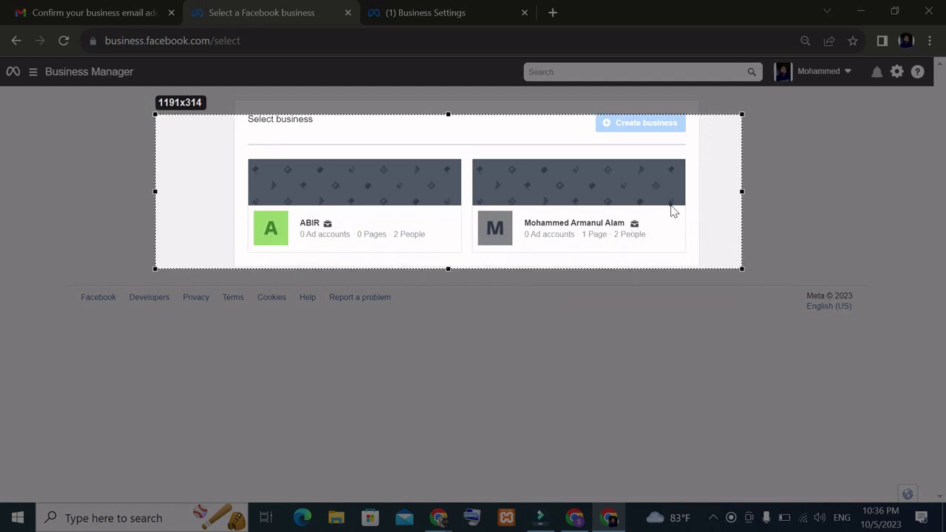
drag(673, 211, 645, 232)
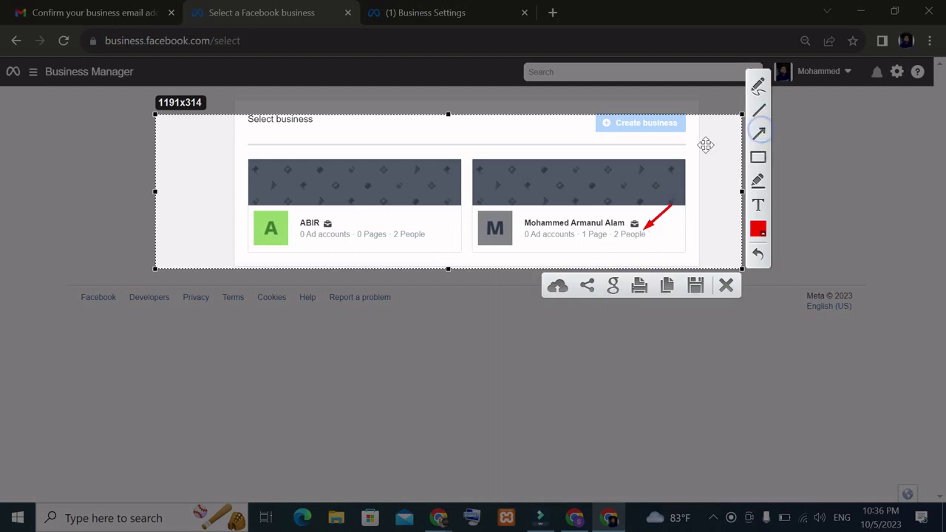
click(760, 133)
drag(596, 188, 598, 237)
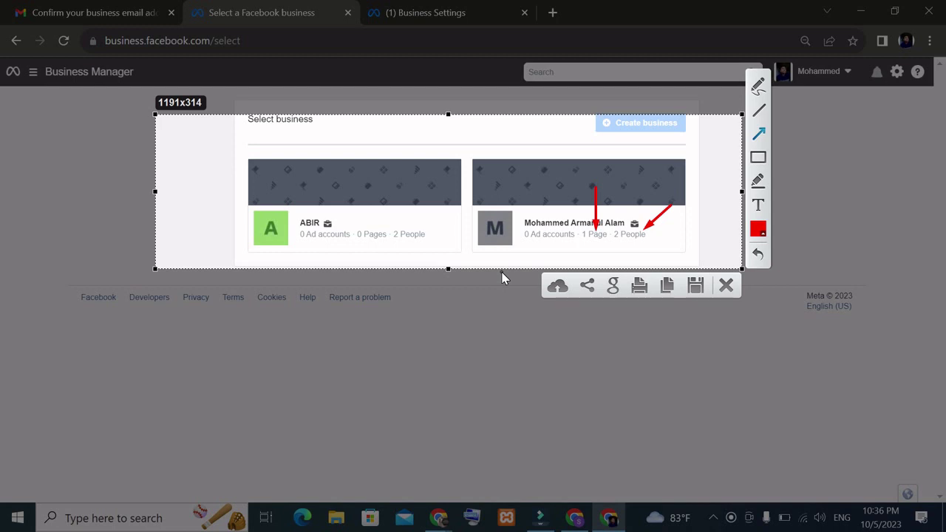
click(727, 286)
Choose 'Create a new ad account' from the main business's Ad accounts page.
click(399, 11)
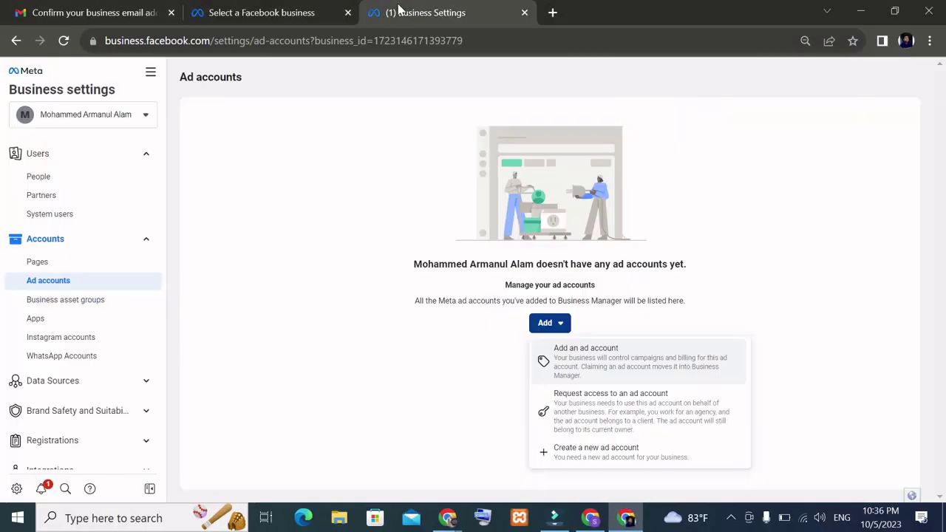
scroll(131, 169, up, 2)
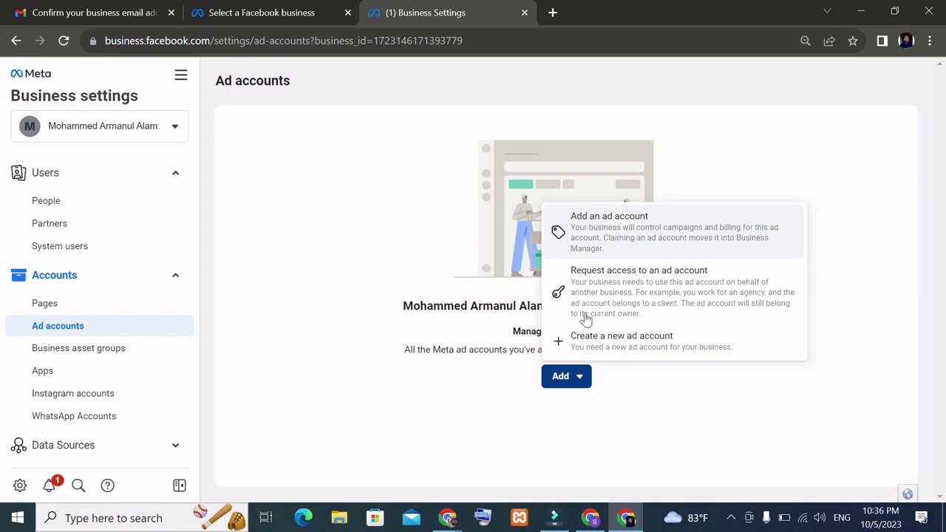
click(606, 336)
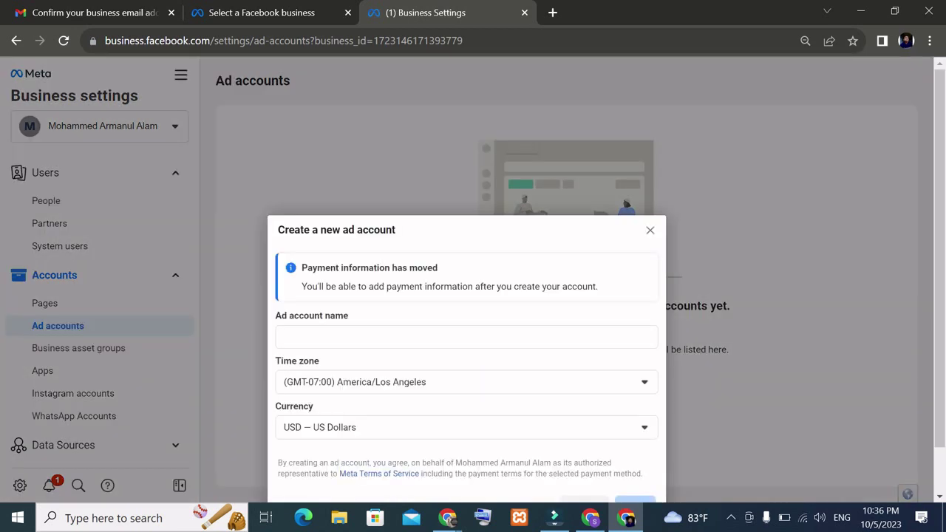
Enter 'minhaj computer' as the new ad account's name.
triple_click(600, 241)
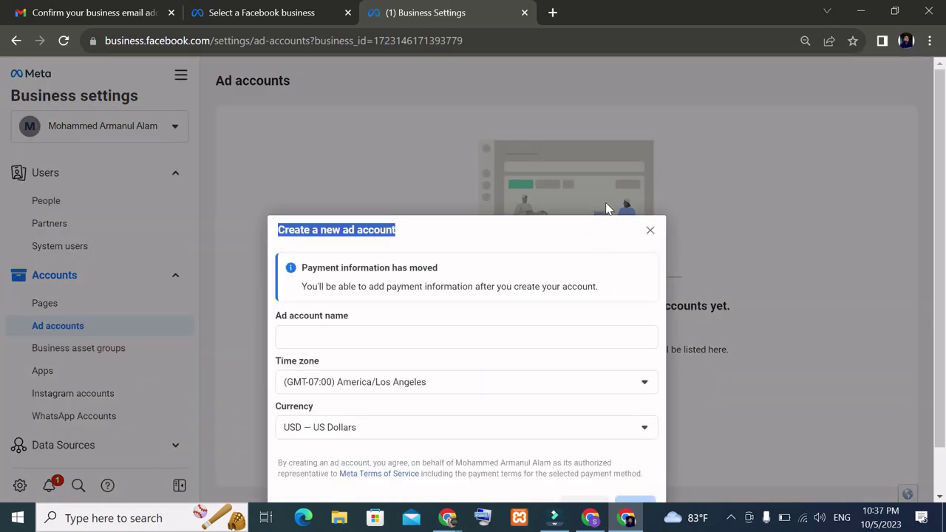
drag(942, 370, 944, 429)
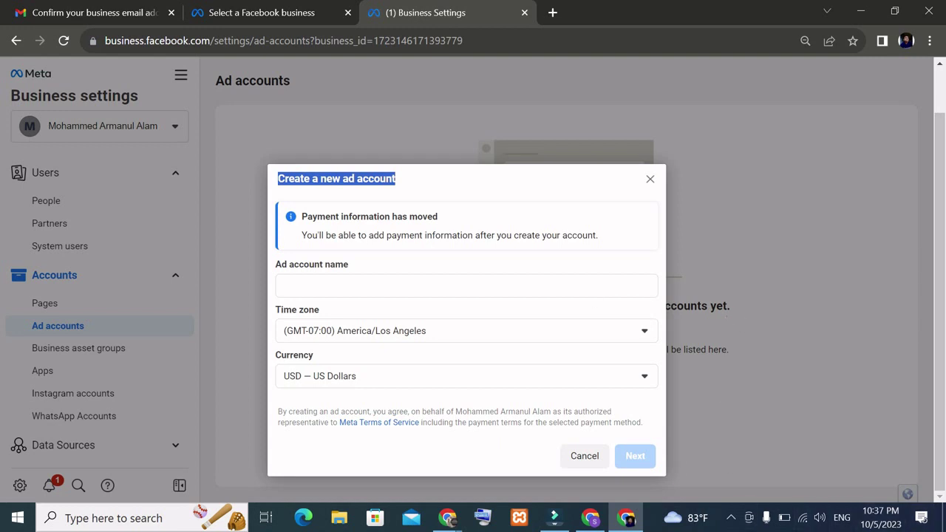
click(540, 285)
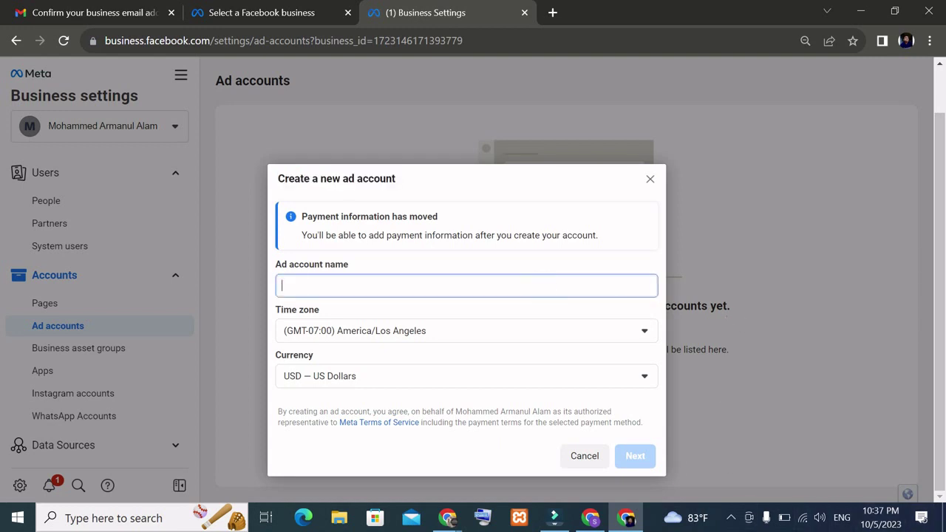
text(m)
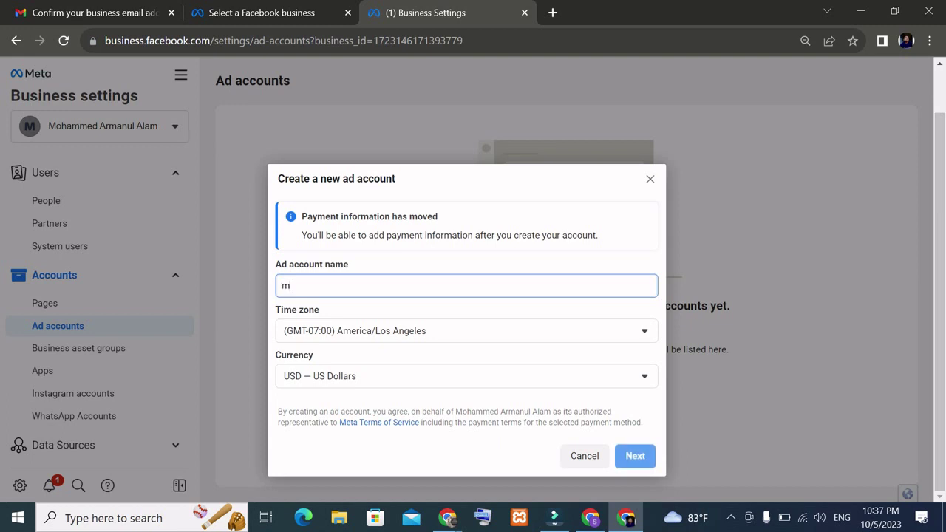
text(inhaj com)
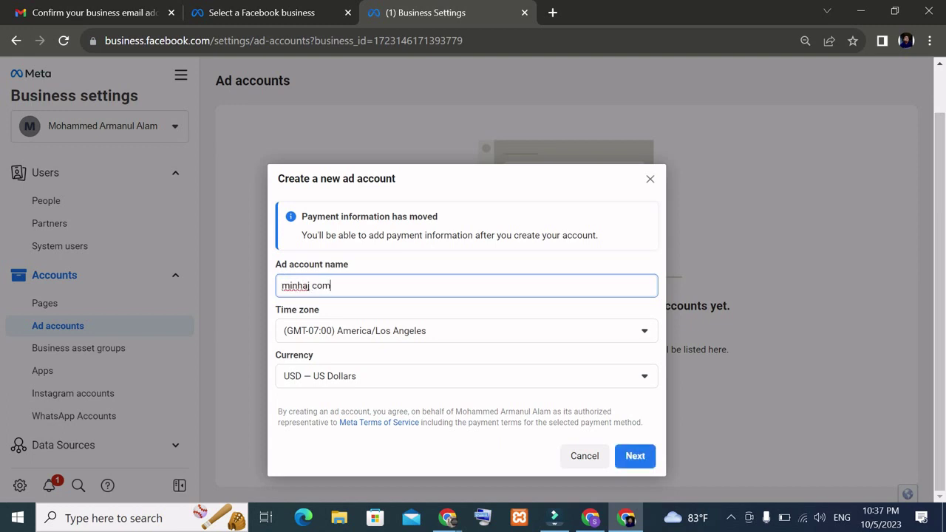
text(puter)
click(643, 332)
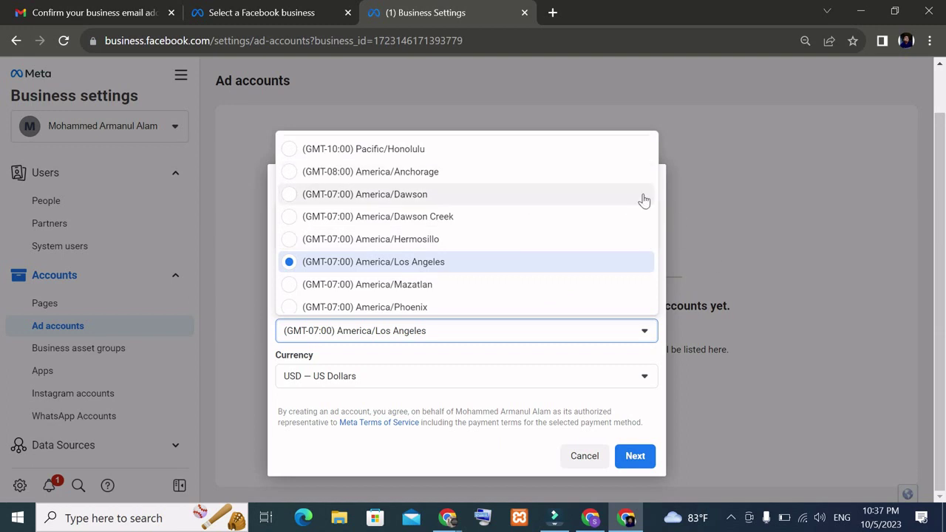
Select (GMT-10:00) Pacific/Honolulu as the ad account time zone.
click(642, 333)
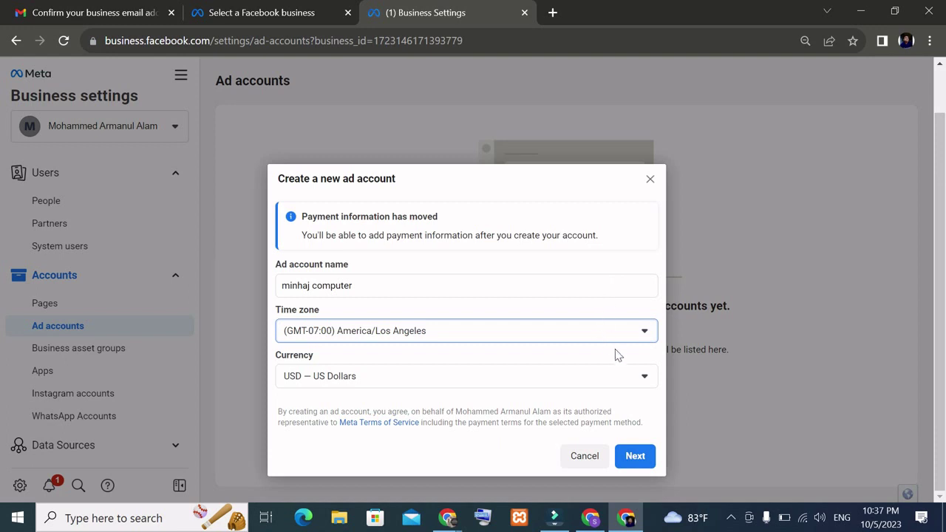
click(620, 333)
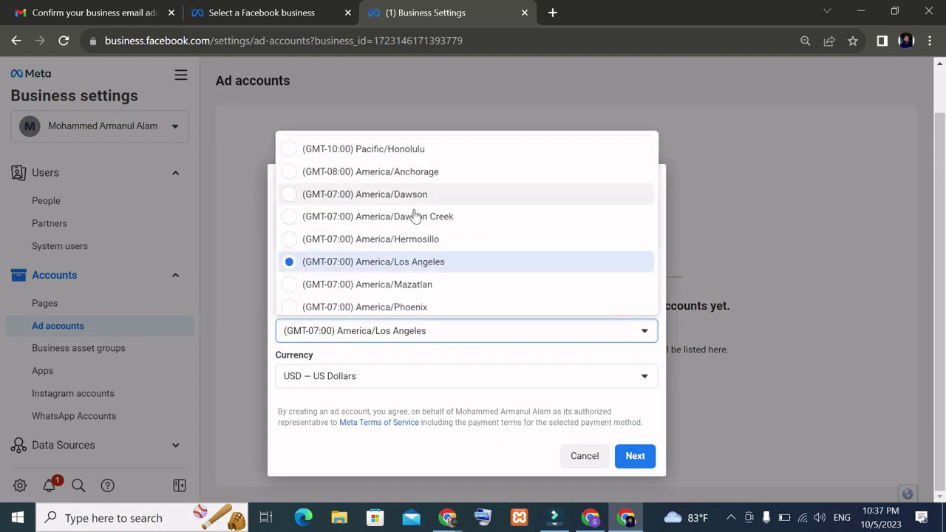
triple_click(658, 294)
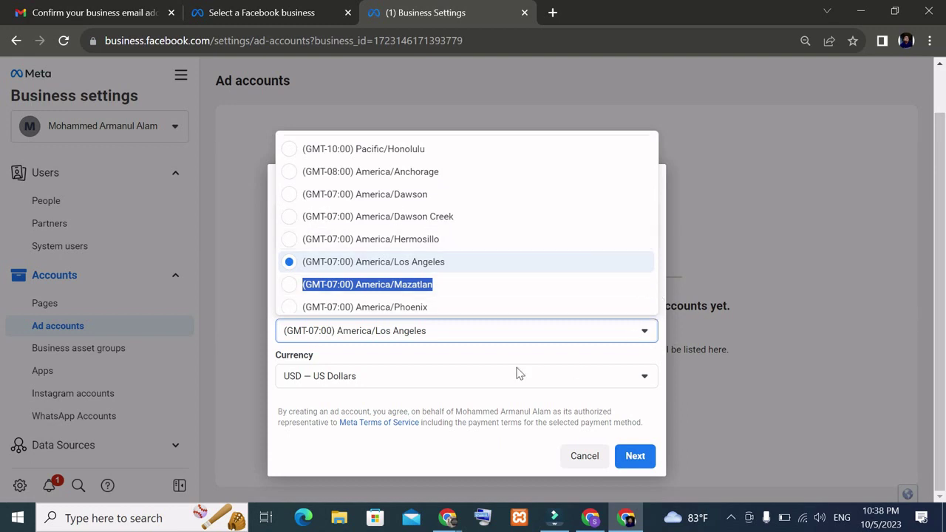
click(488, 335)
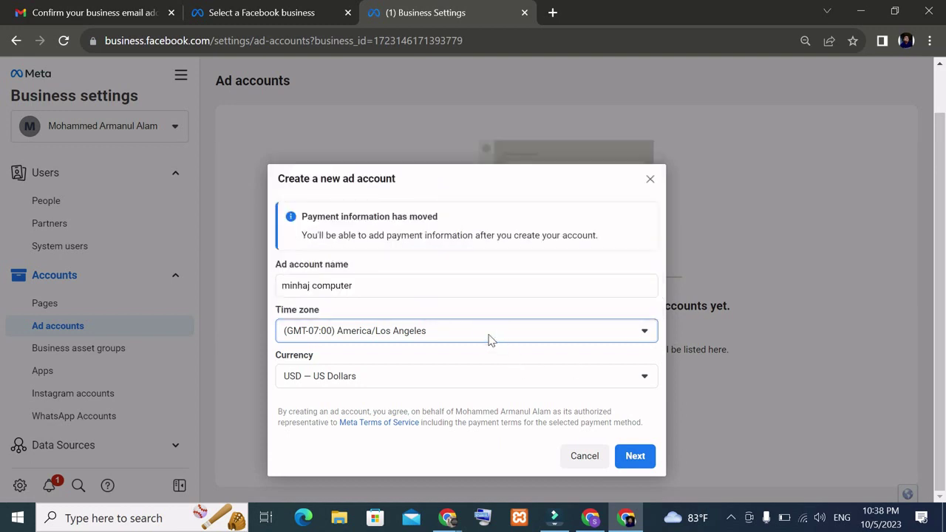
click(476, 336)
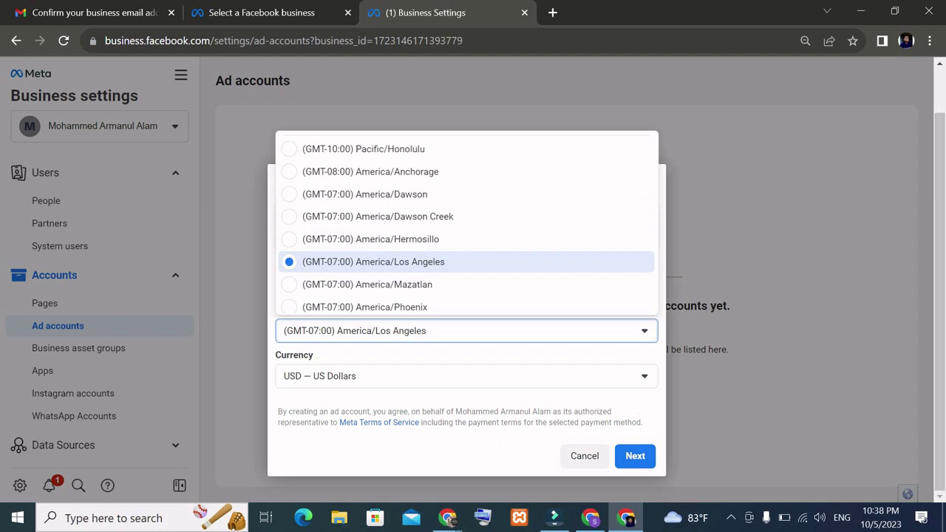
click(524, 145)
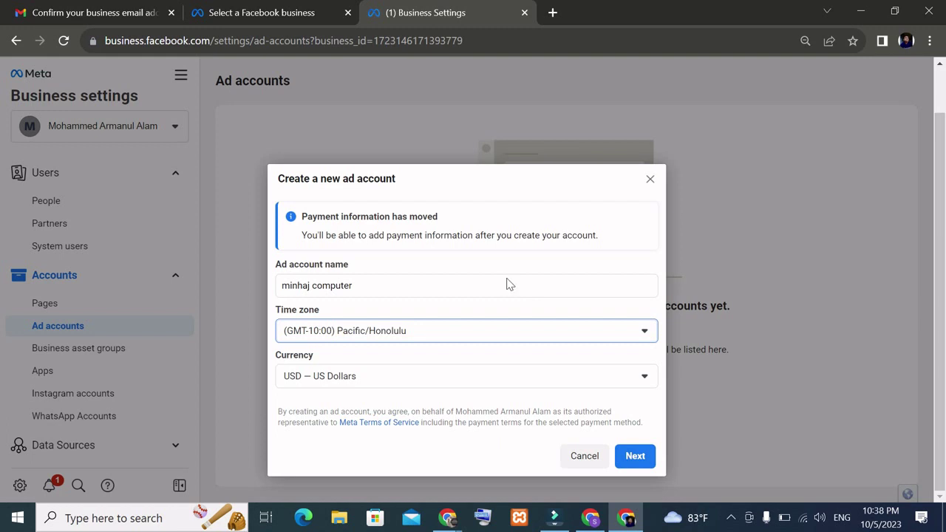
Restore Pacific/Honolulu after briefly picking America/Anchorage, keeping USD — US Dollars currency.
click(636, 330)
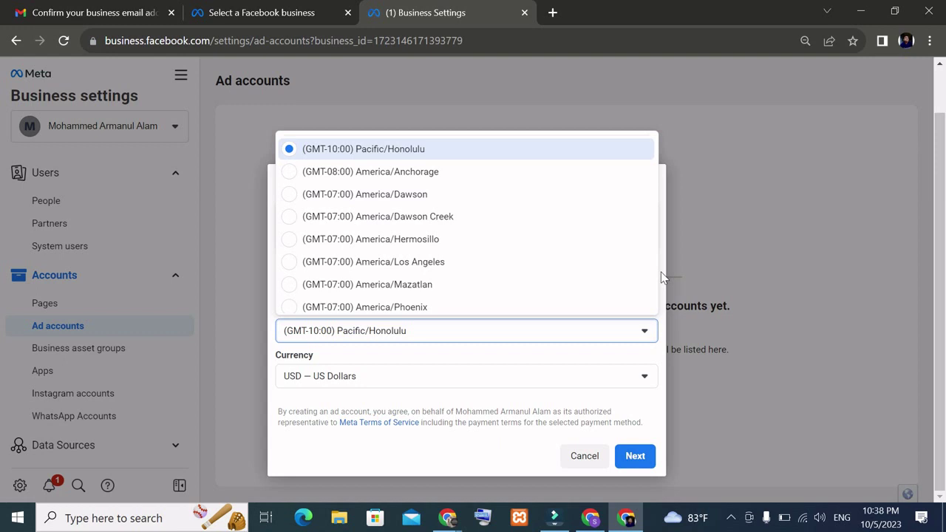
key(ctrl+minus)
key(ctrl+minus)
key(ctrl+minus)
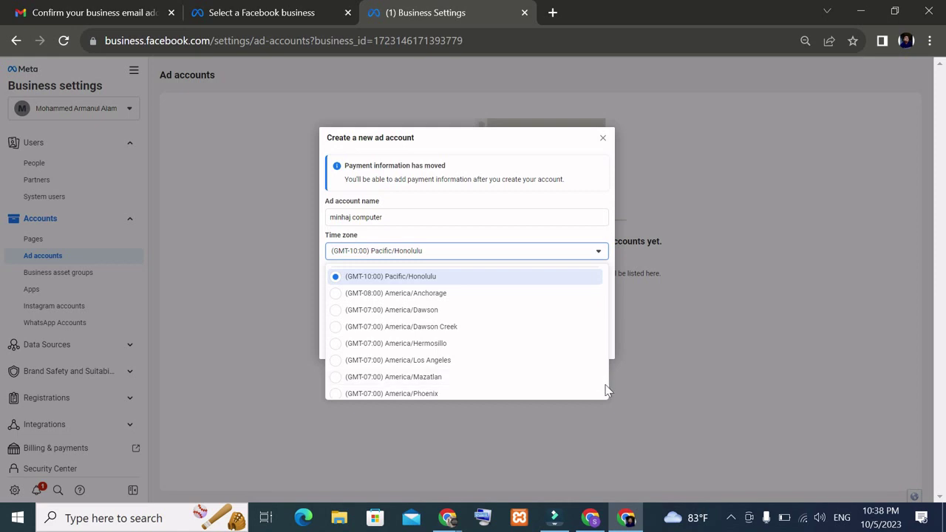
click(463, 294)
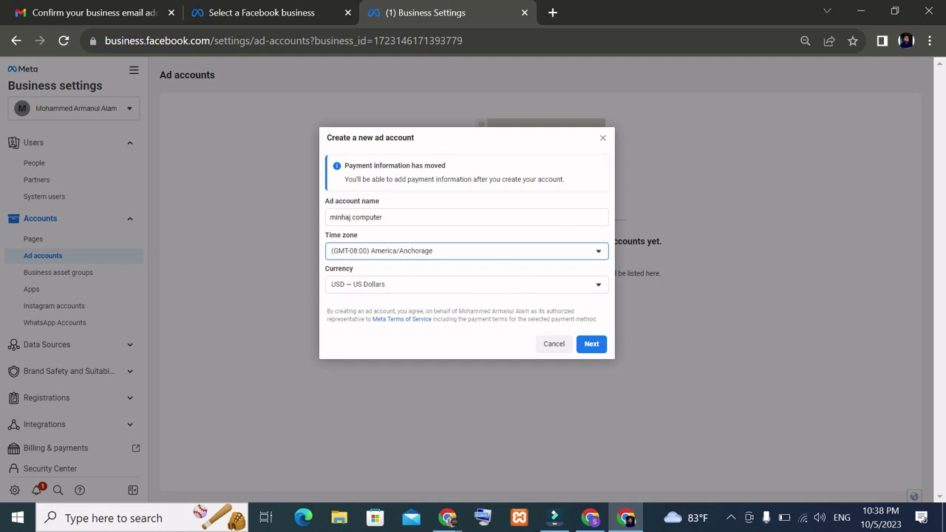
click(573, 251)
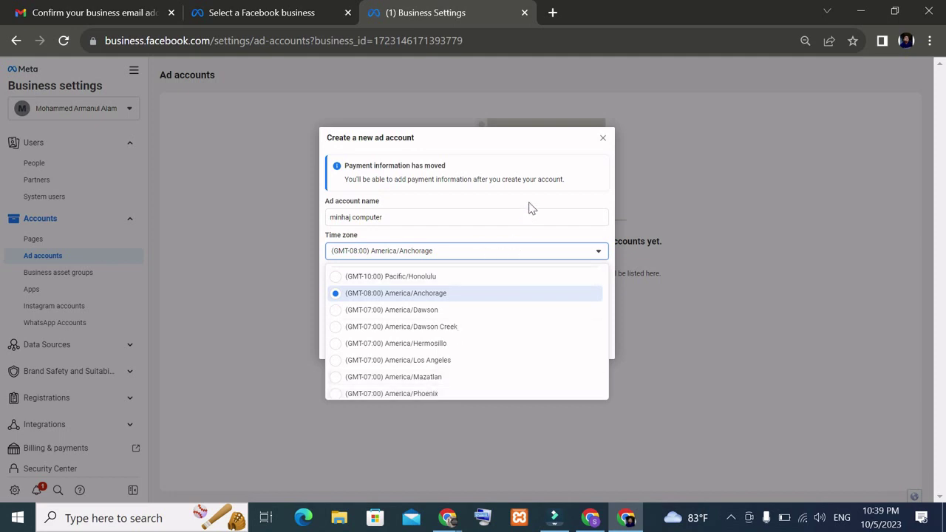
click(415, 280)
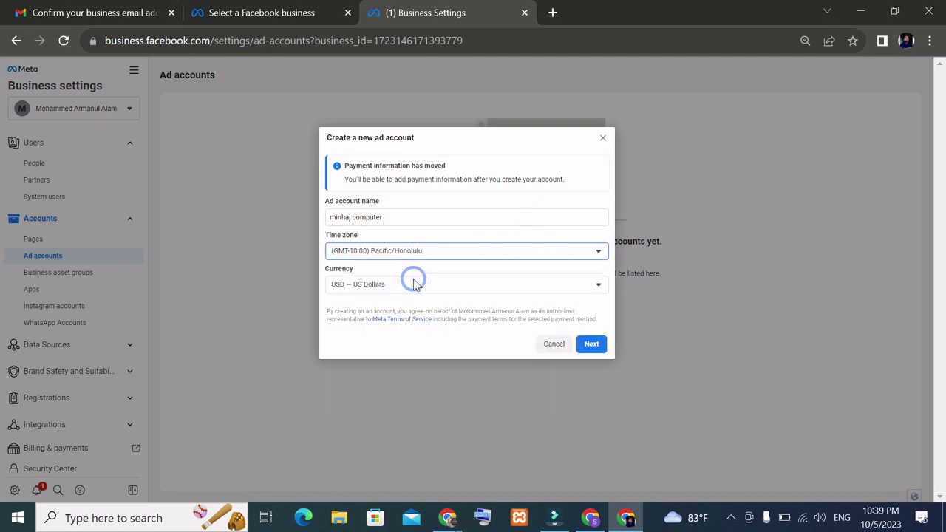
click(415, 284)
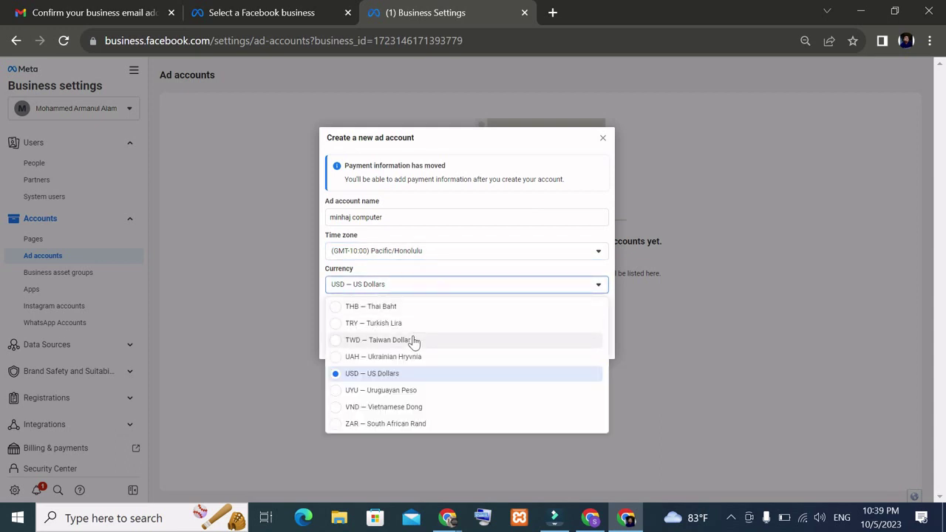
click(431, 375)
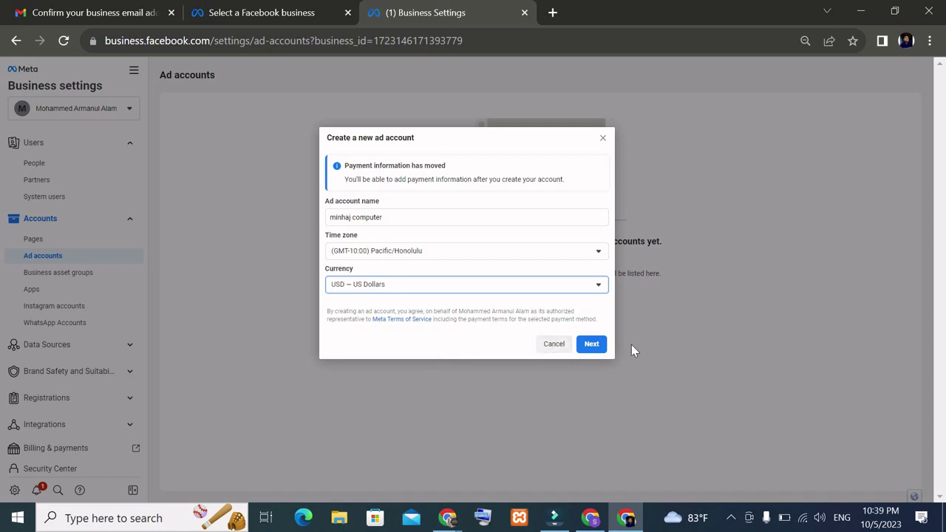
key(ctrl+plus)
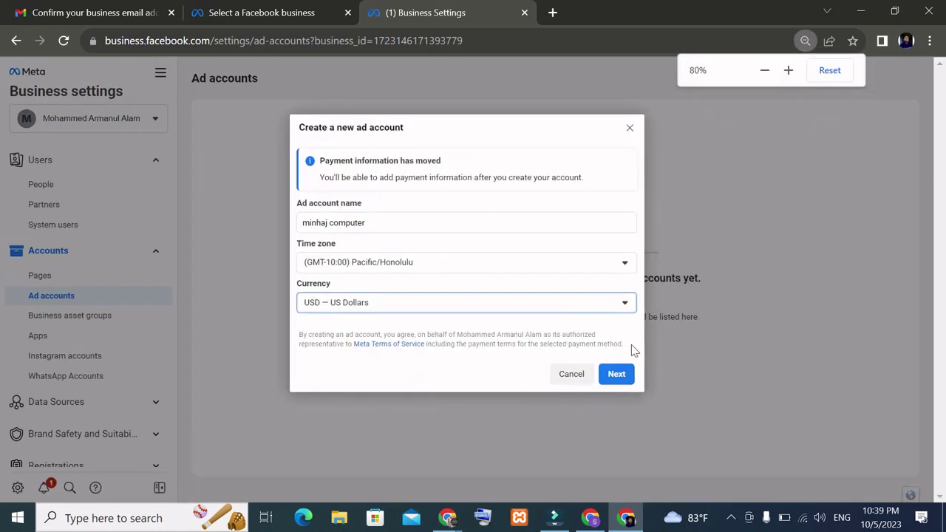
Create the minhaj computer ad account as belonging to 'My business'.
click(632, 375)
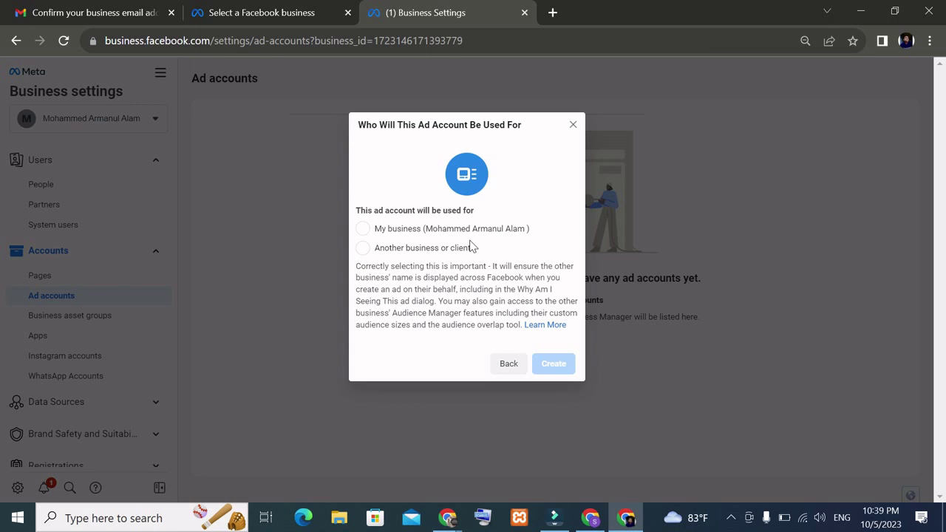
click(363, 234)
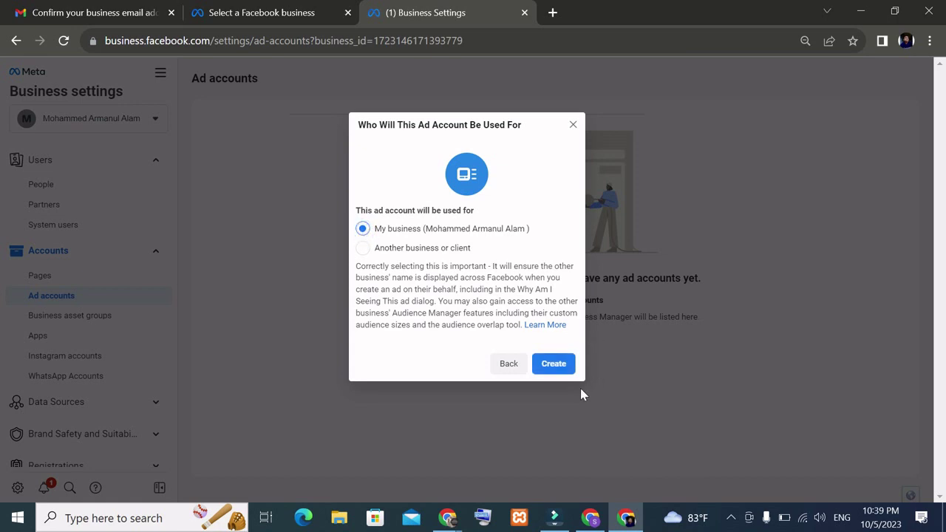
click(560, 373)
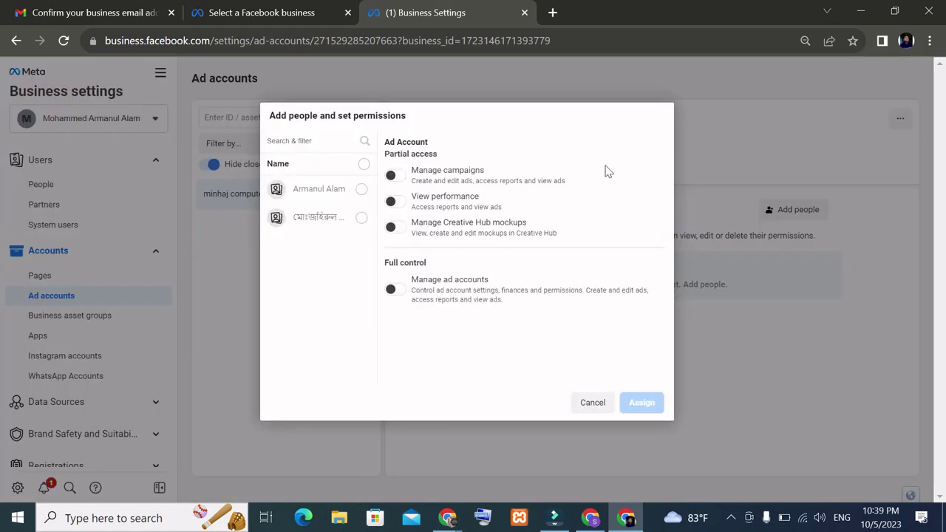
Select both people and assign them Full control with 'Manage ad accounts'.
click(364, 164)
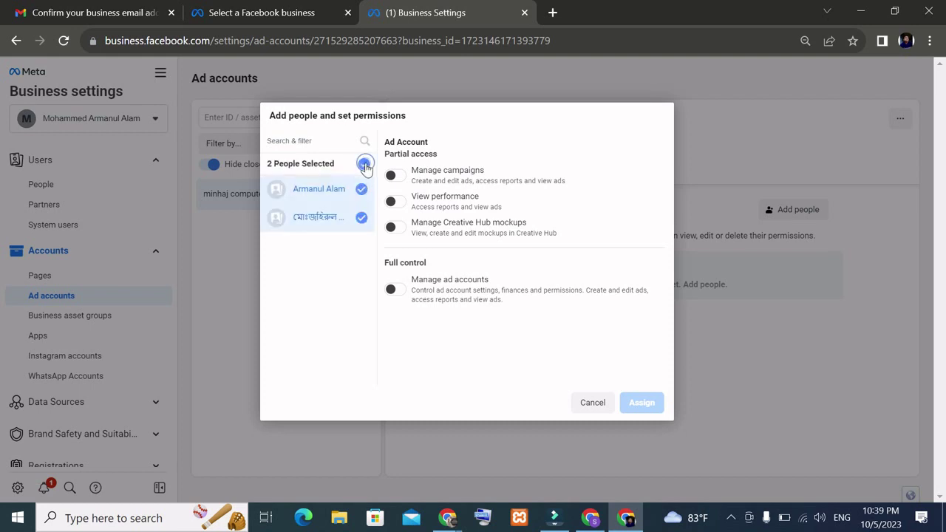
click(396, 291)
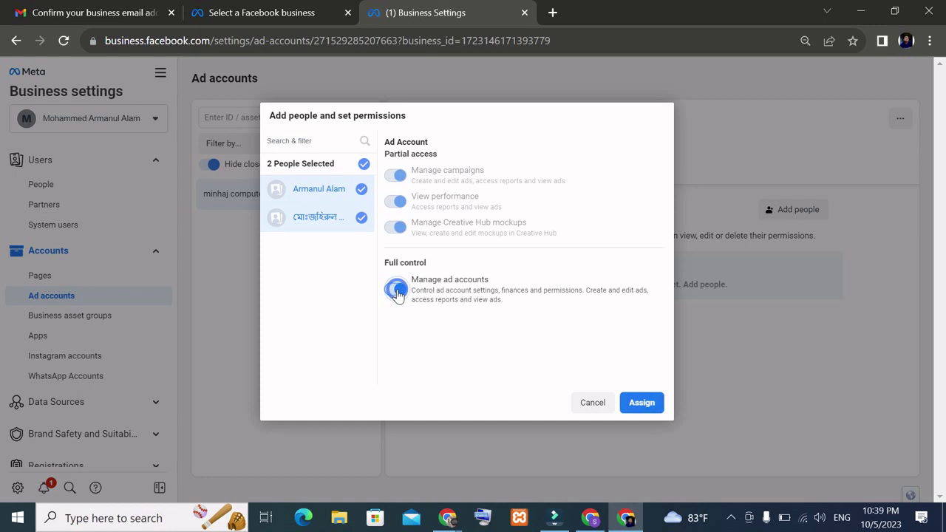
click(651, 407)
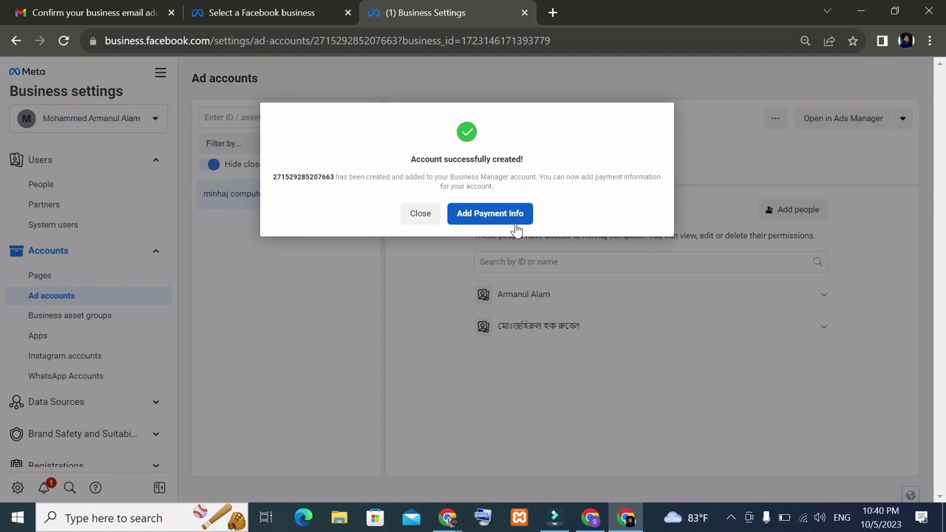
Dismiss the success message without adding payment info, then bring the Fiverr gig window forward.
click(419, 214)
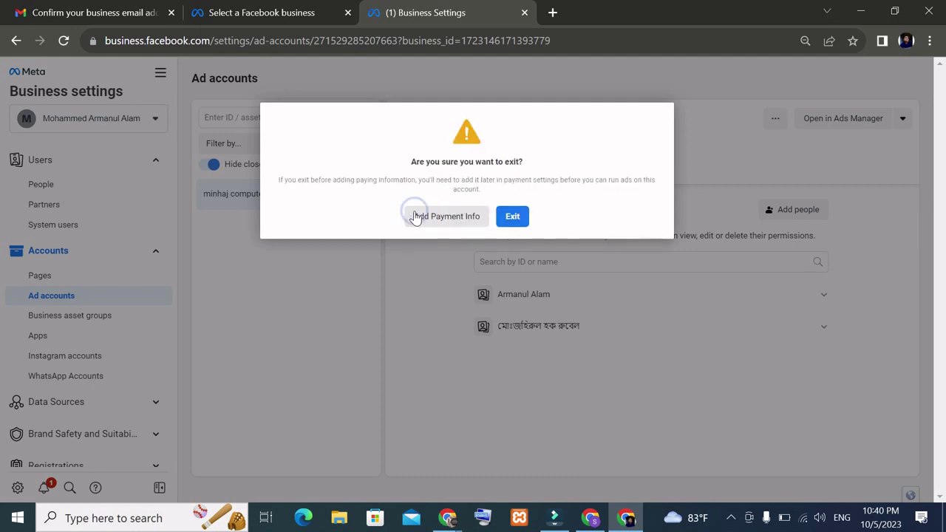
click(513, 217)
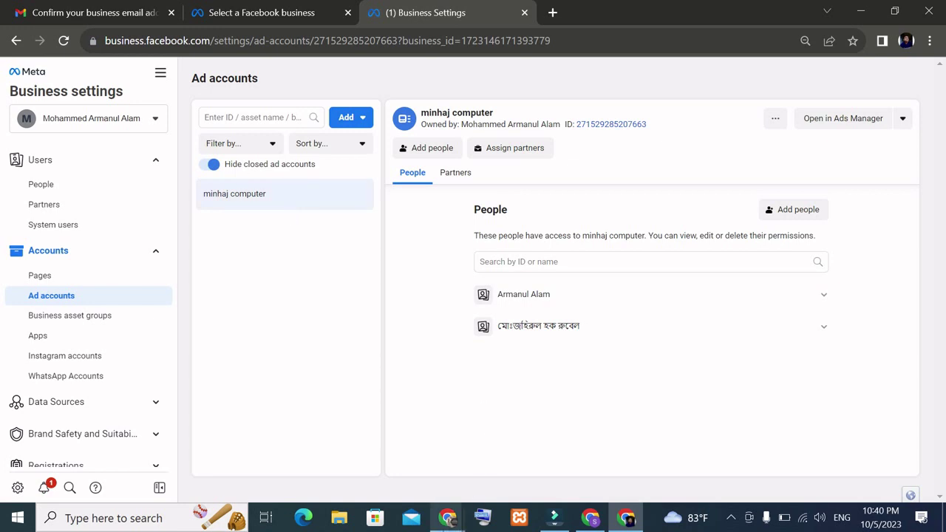
mouse_move(448, 517)
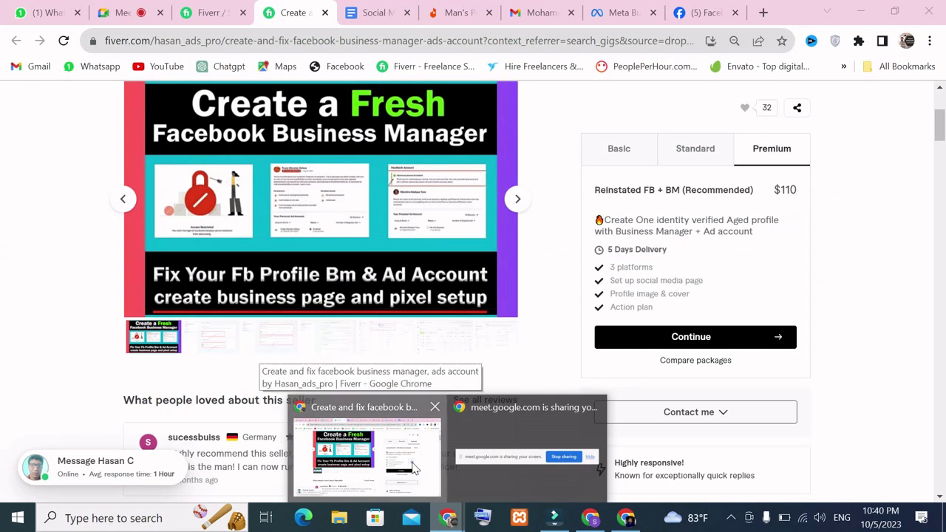
click(414, 468)
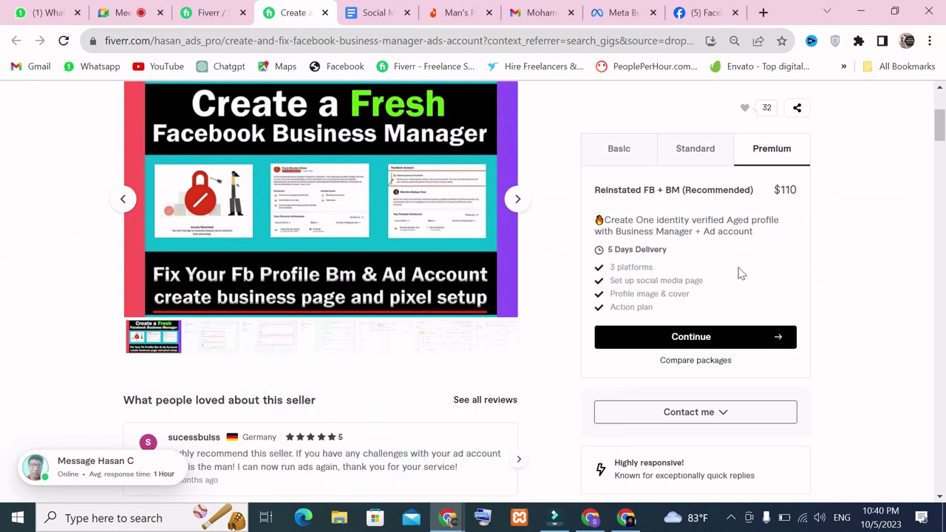
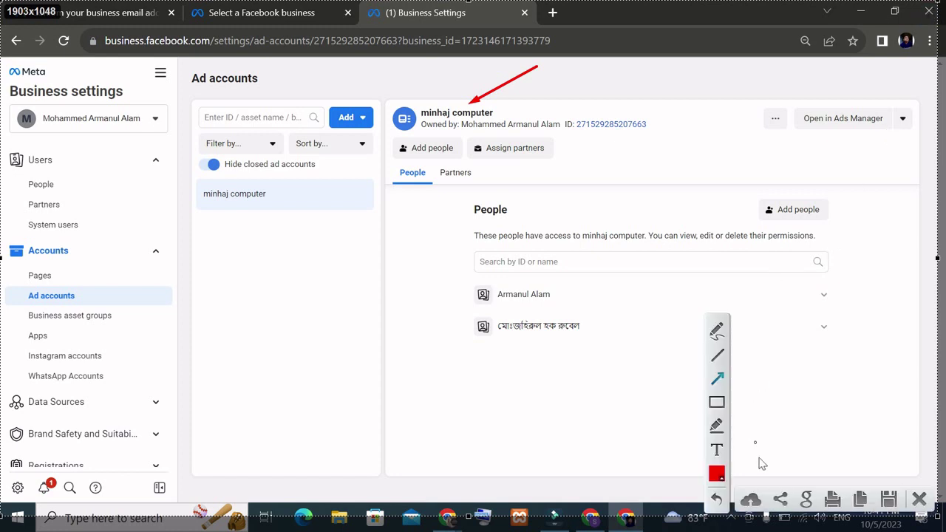
Close the screen annotation overlay and bring the Meta Business Suite window forward.
click(919, 499)
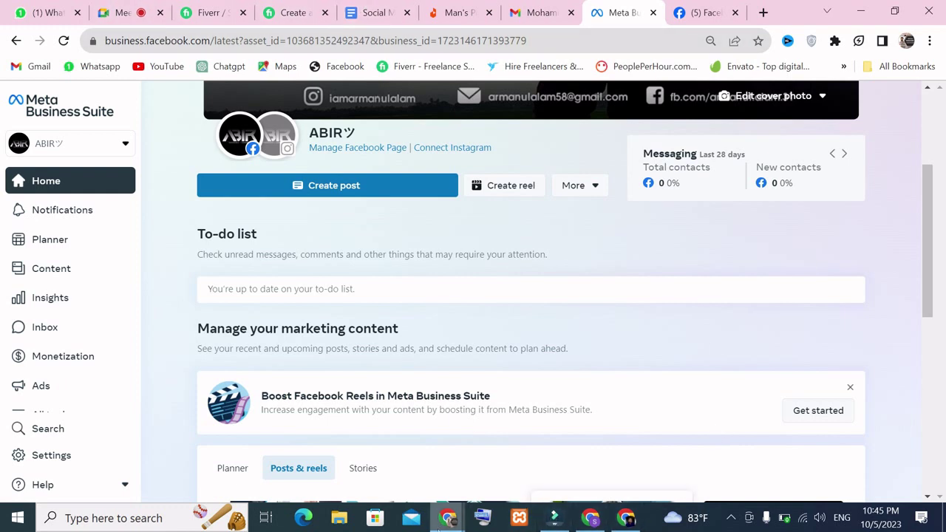
mouse_move(441, 517)
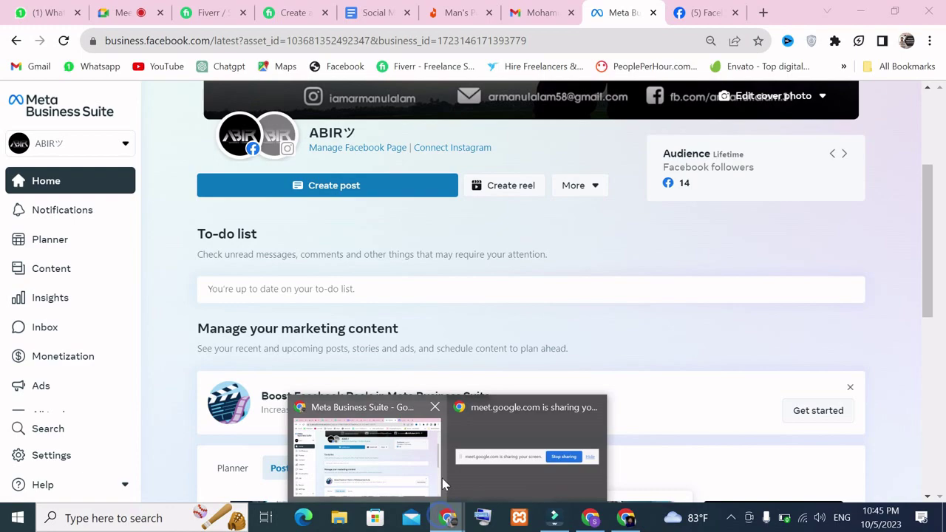
click(372, 452)
click(448, 518)
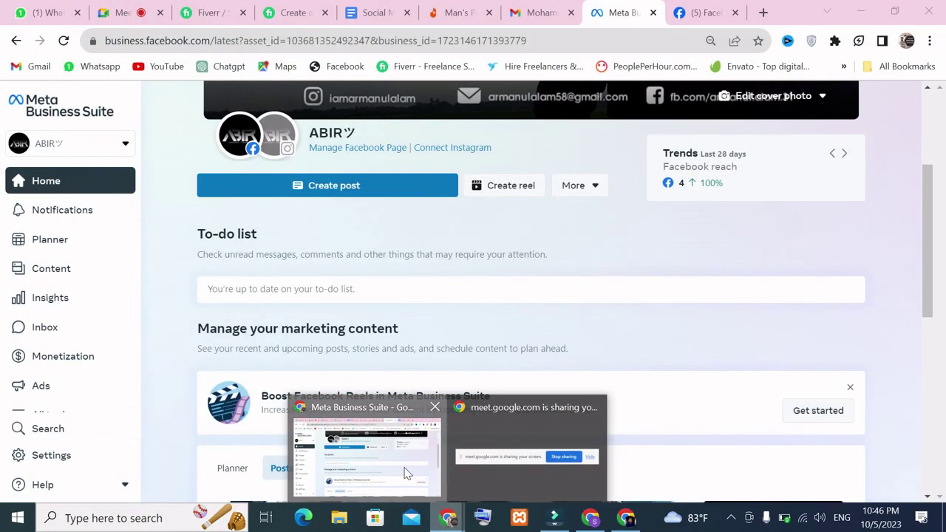
click(404, 474)
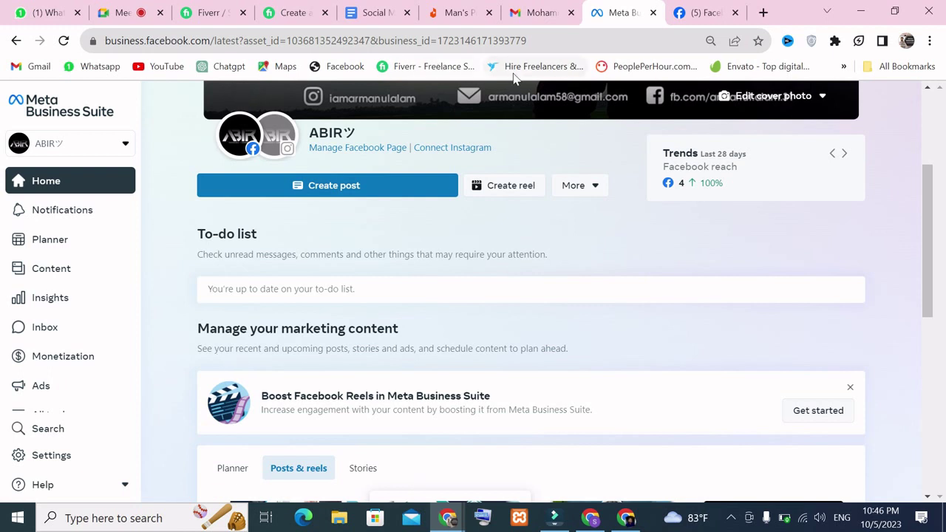
Return to the ABIR page's Business Suite home and clear the current web address.
click(92, 118)
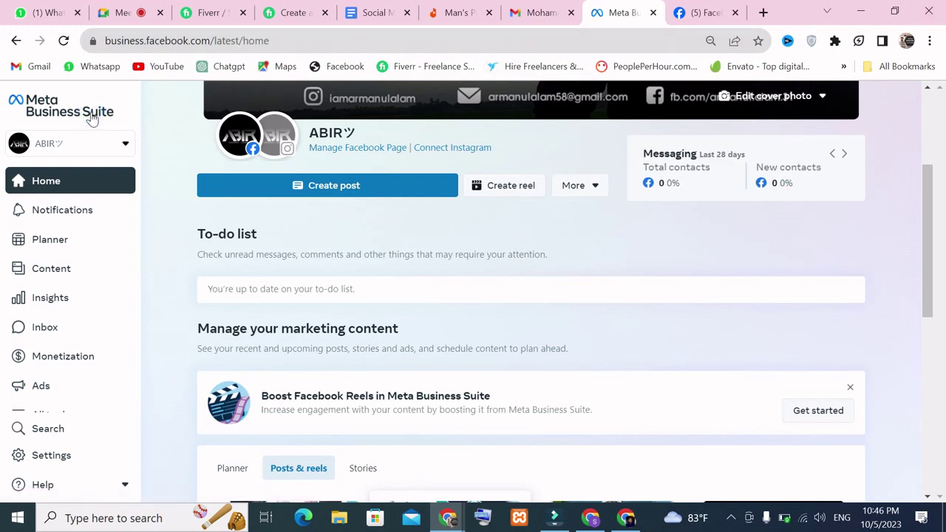
click(17, 41)
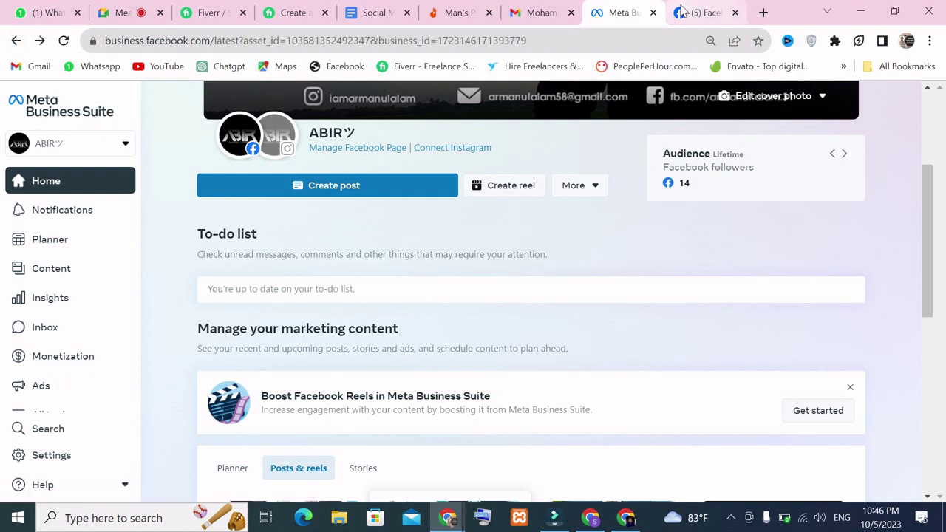
click(682, 13)
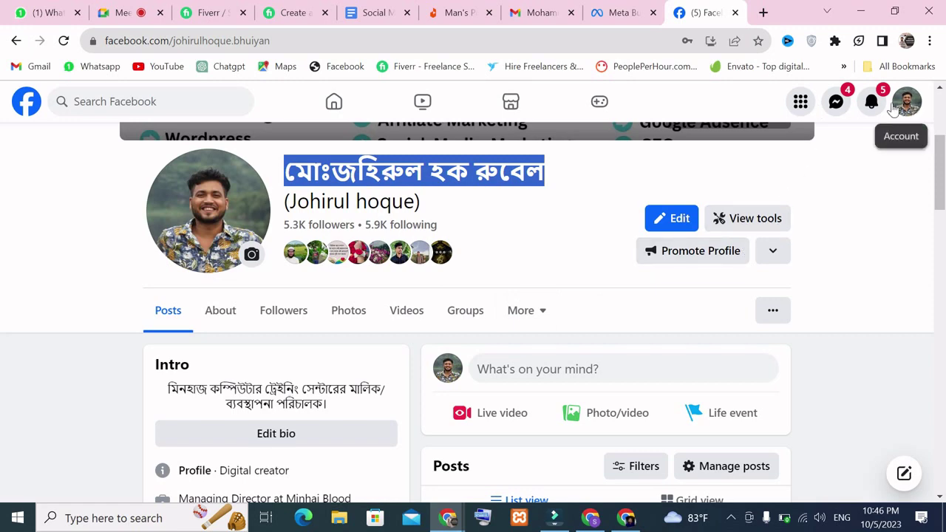
click(605, 14)
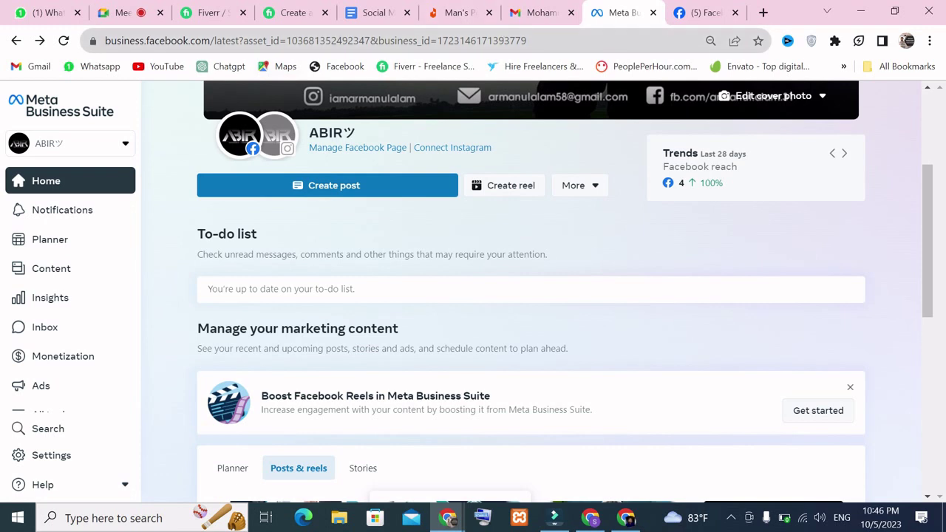
click(543, 39)
key(BackSpace)
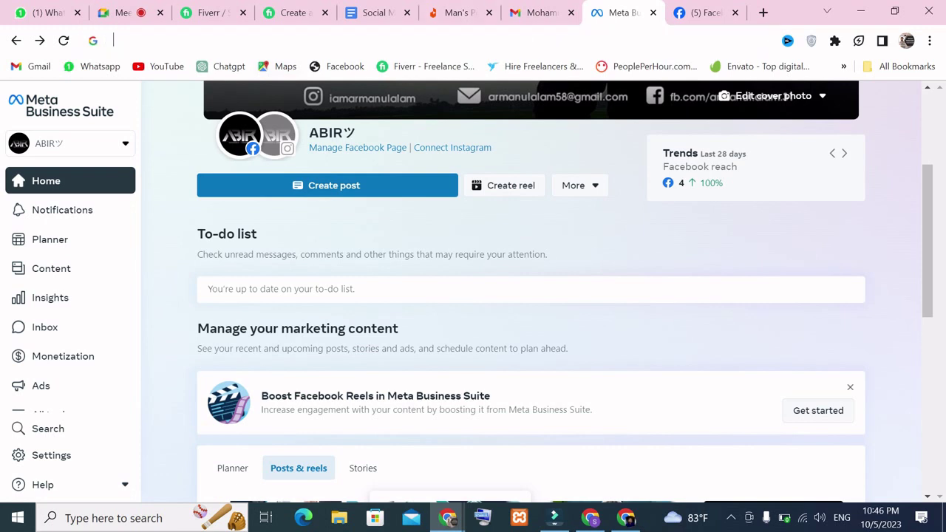
Search for business.facebook.com/select and open the Facebook Business Manager result listing three businesses.
text(bus)
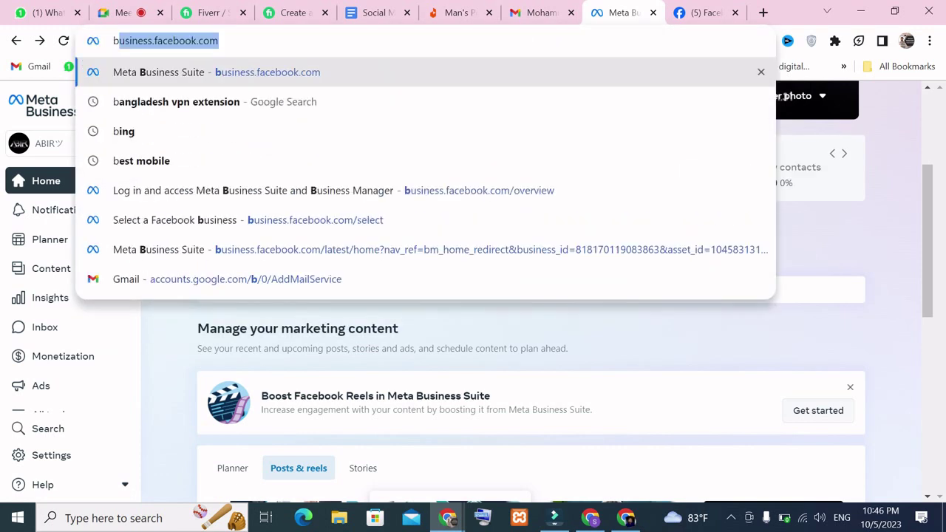
text(iness)
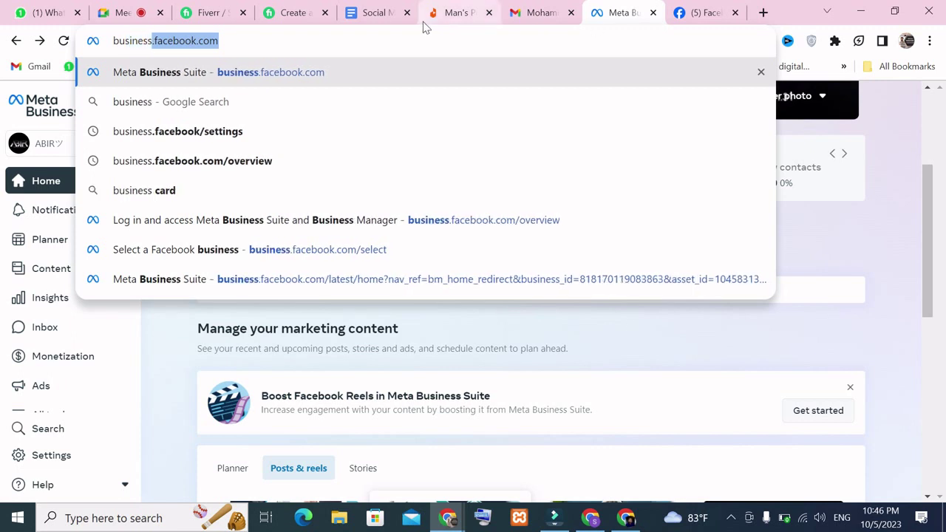
key(Right)
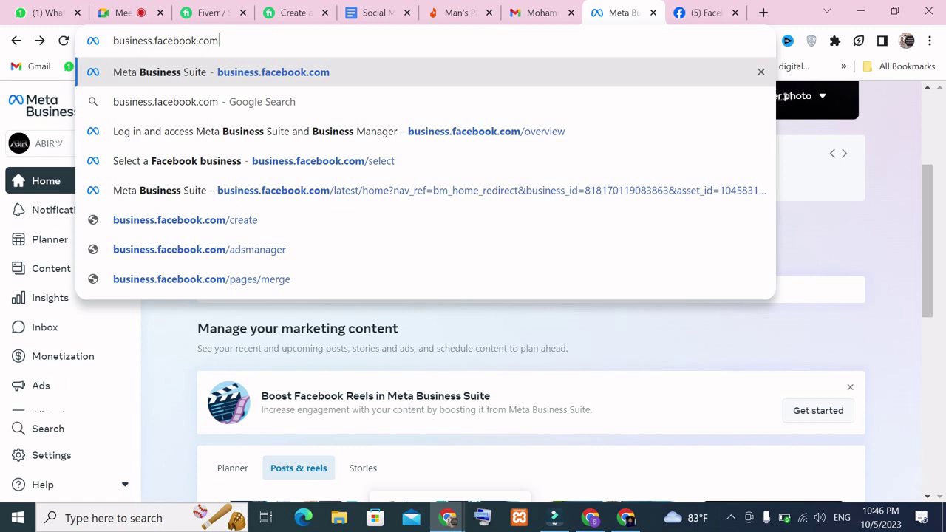
text(/s)
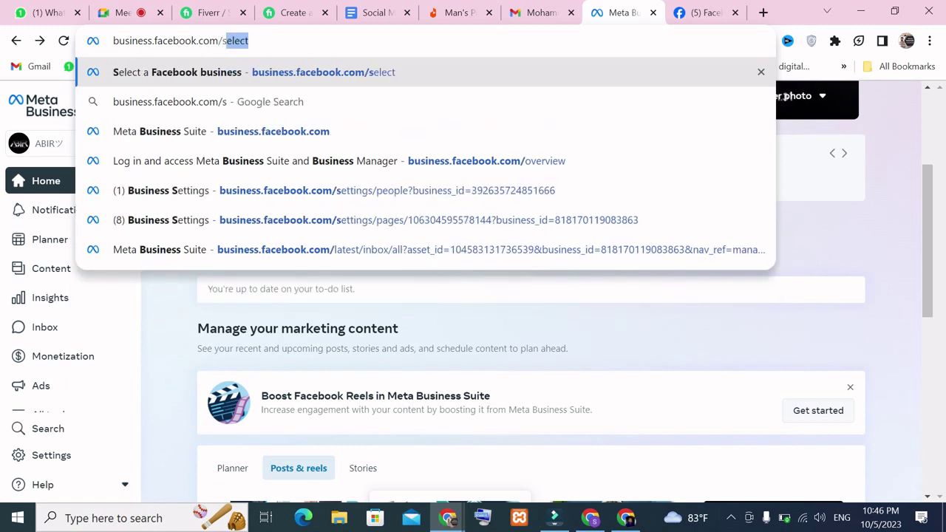
text(el)
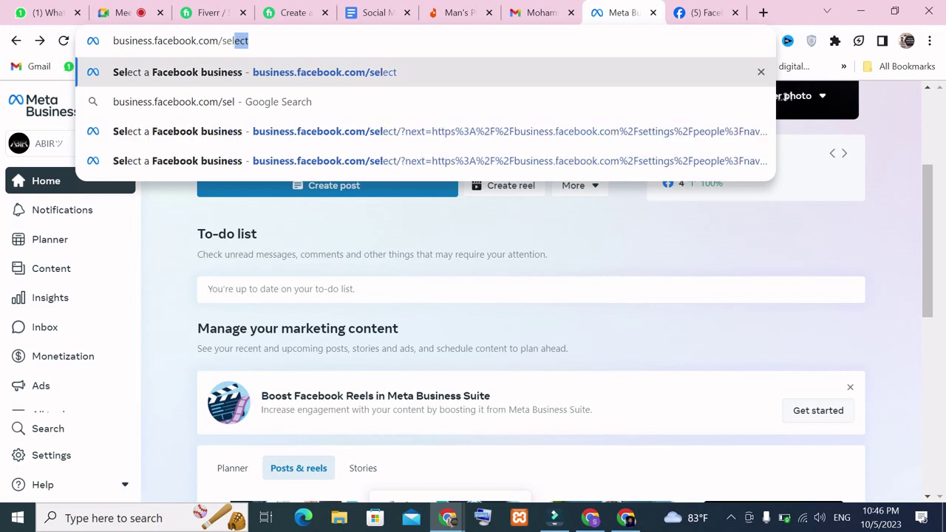
text(ect)
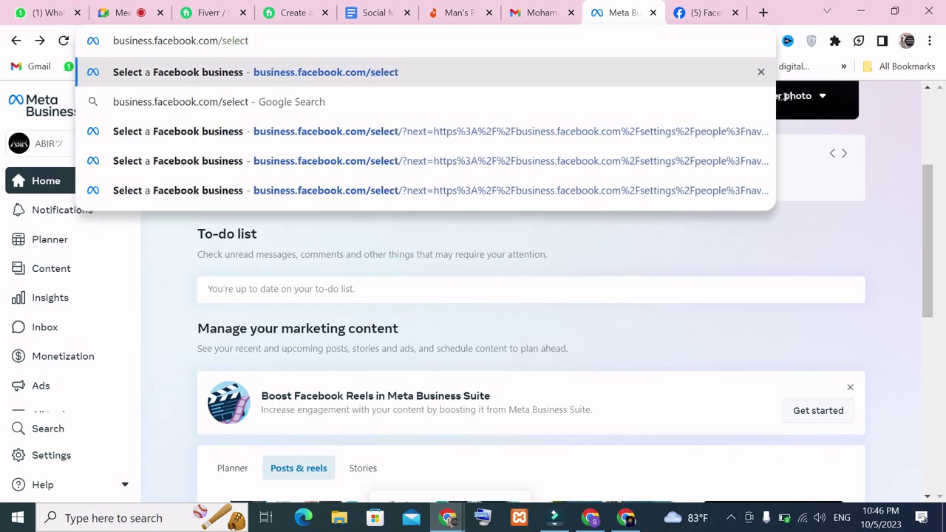
click(180, 102)
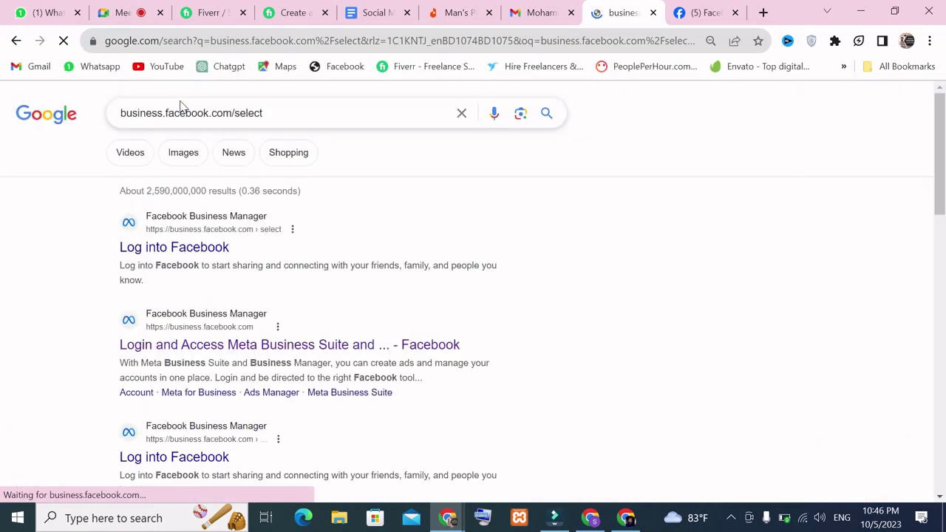
click(180, 247)
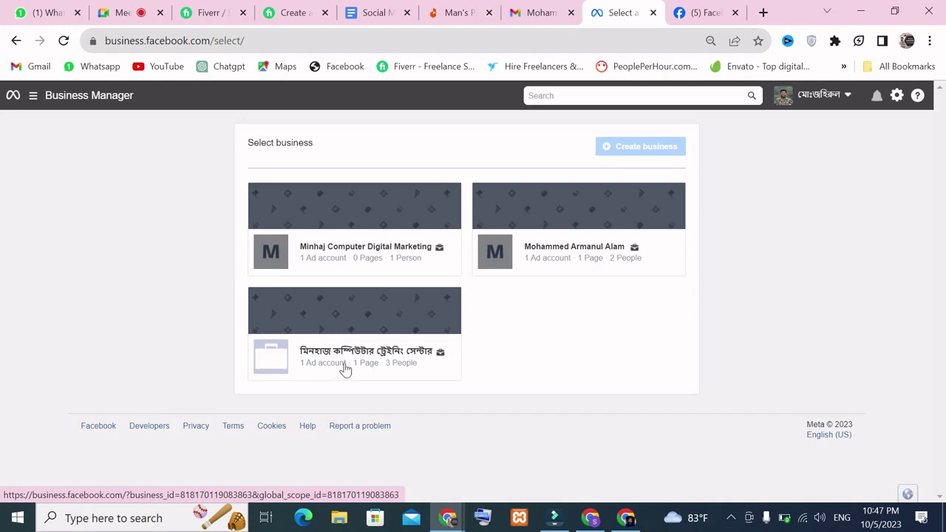
Start and cancel a Lightshot capture of the business list, then switch to the ABIR invitation window.
key(Print)
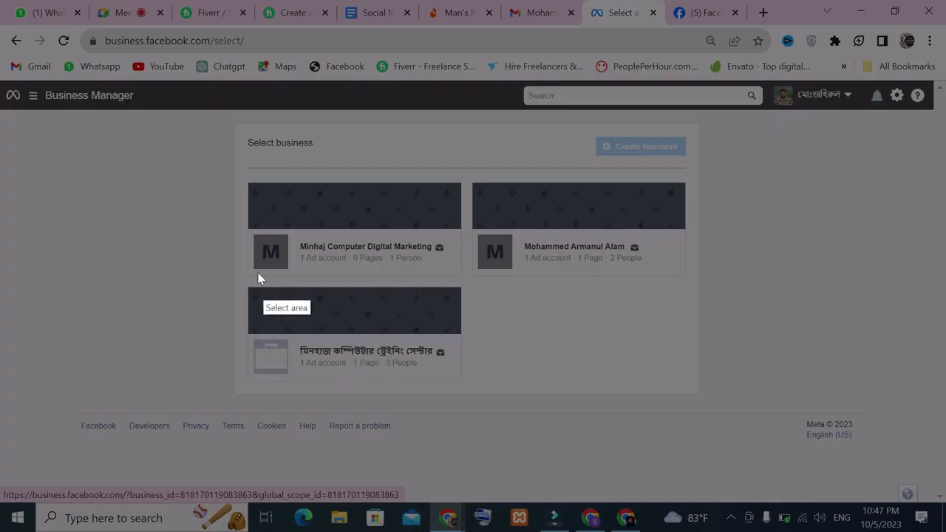
drag(228, 154, 729, 423)
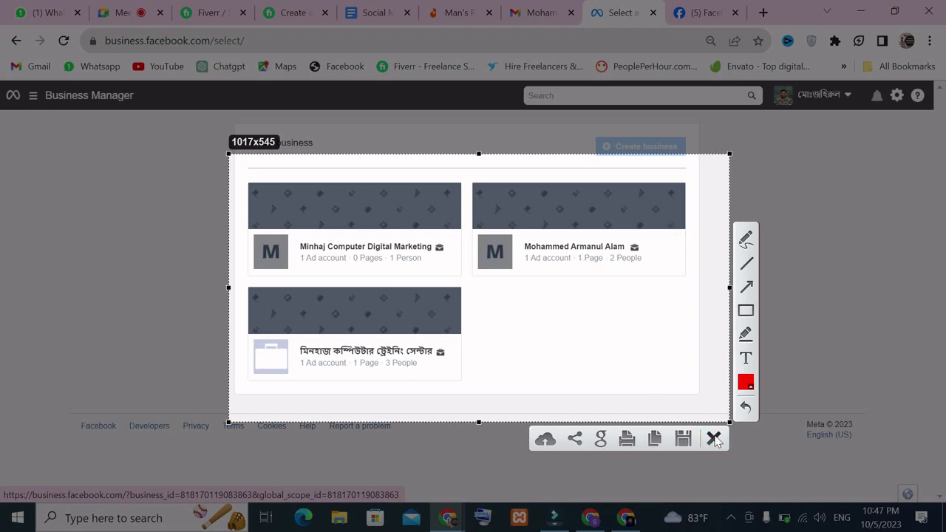
click(714, 438)
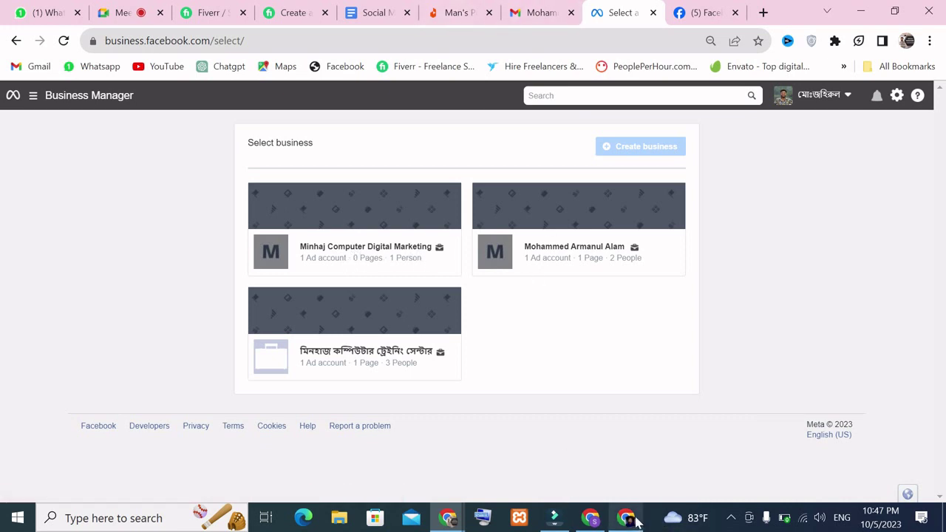
click(601, 522)
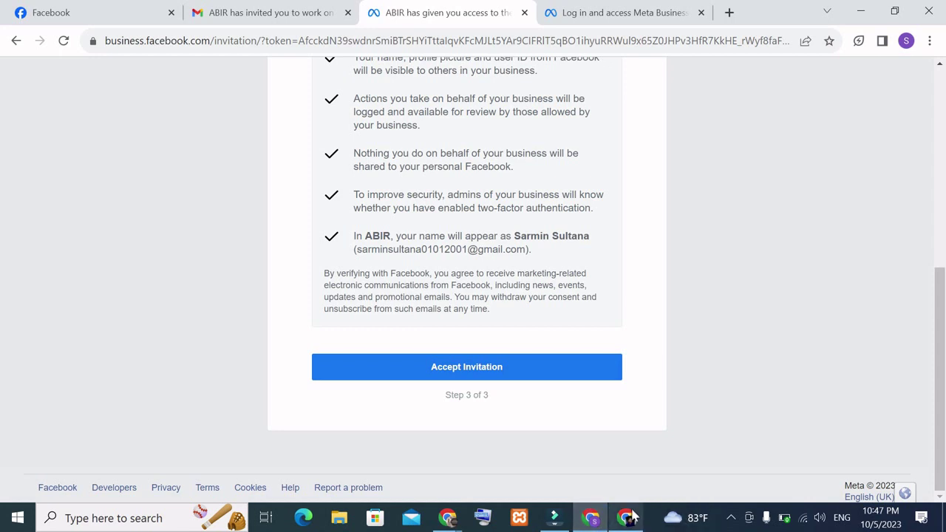
Check the Ad account ID field in Business Settings, then return to the Select business window.
click(629, 519)
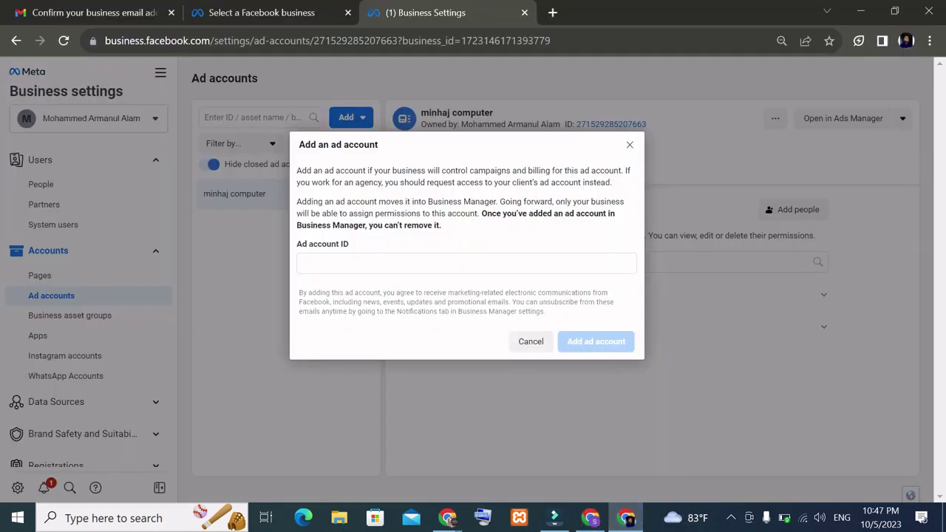
click(470, 263)
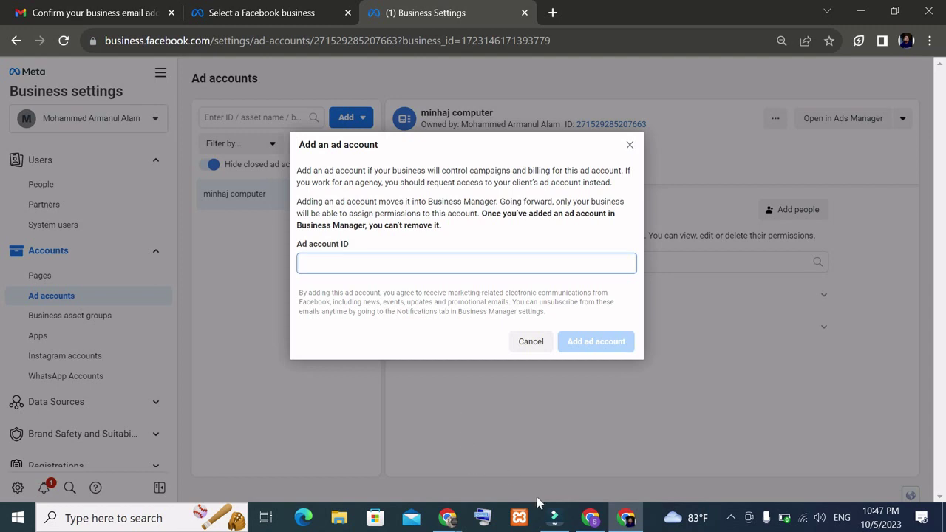
click(447, 518)
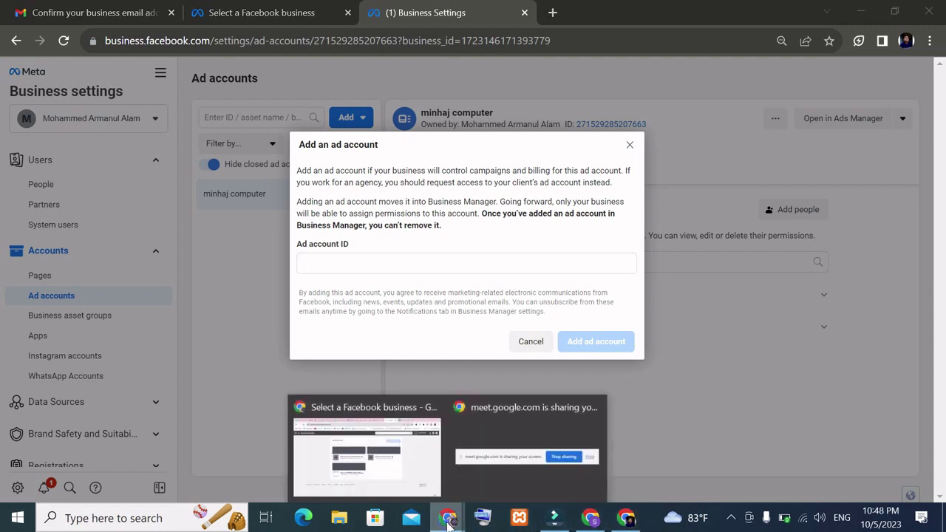
click(398, 466)
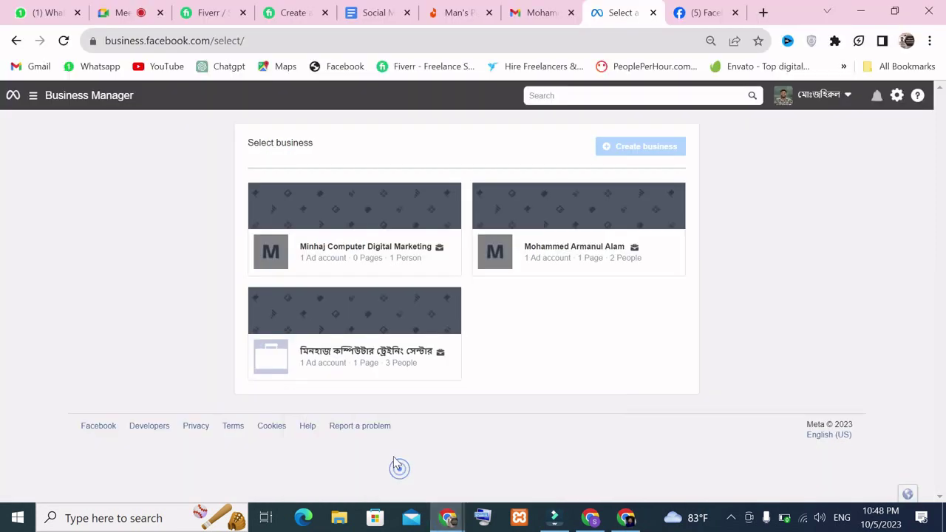
Open Minhaj Computer Digital Marketing, select its business_id in the address, and return to Business Settings.
click(360, 252)
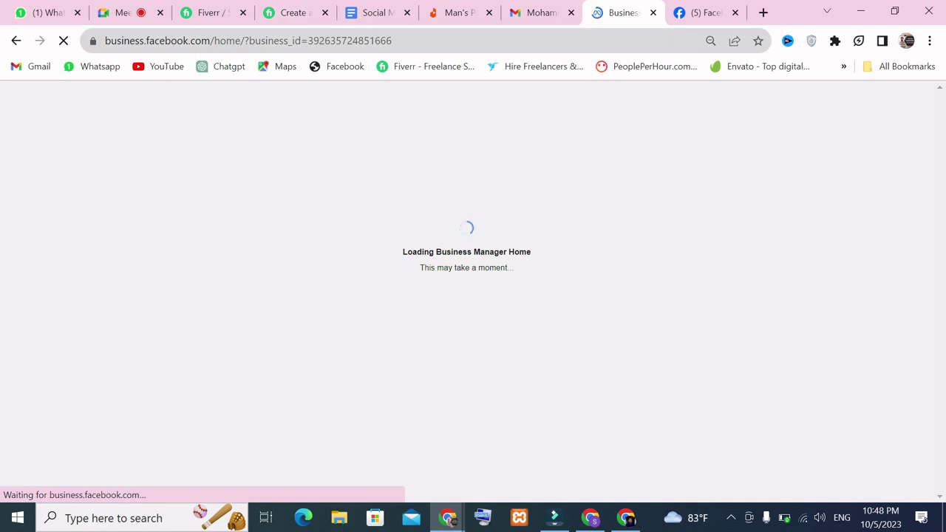
click(391, 43)
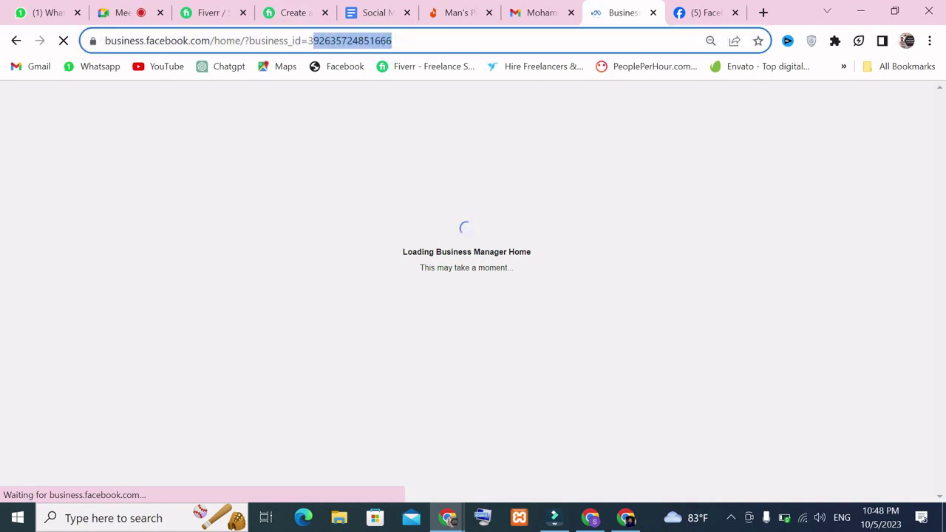
key(shift+Left)
key(ctrl+c)
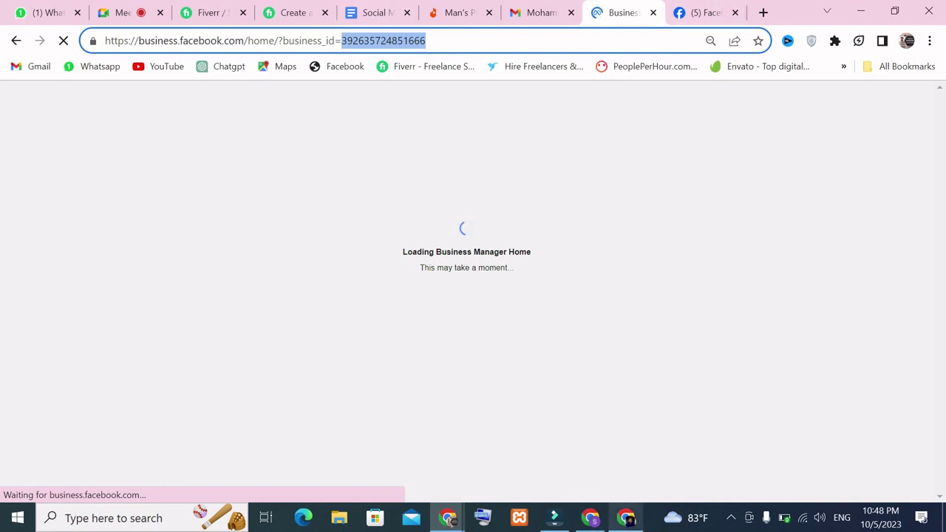
click(627, 519)
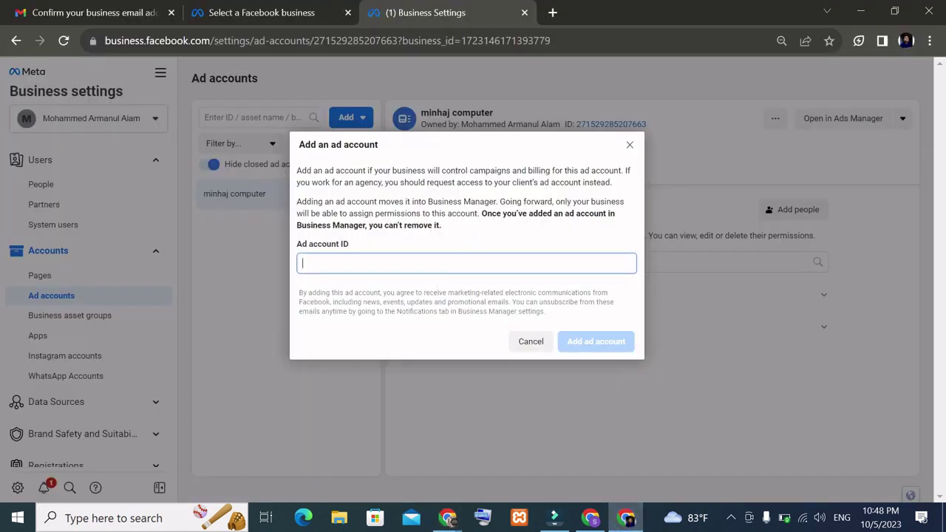
Paste the ID into Ad account ID, submit it, and close the form after the no-match error.
key(ctrl+v)
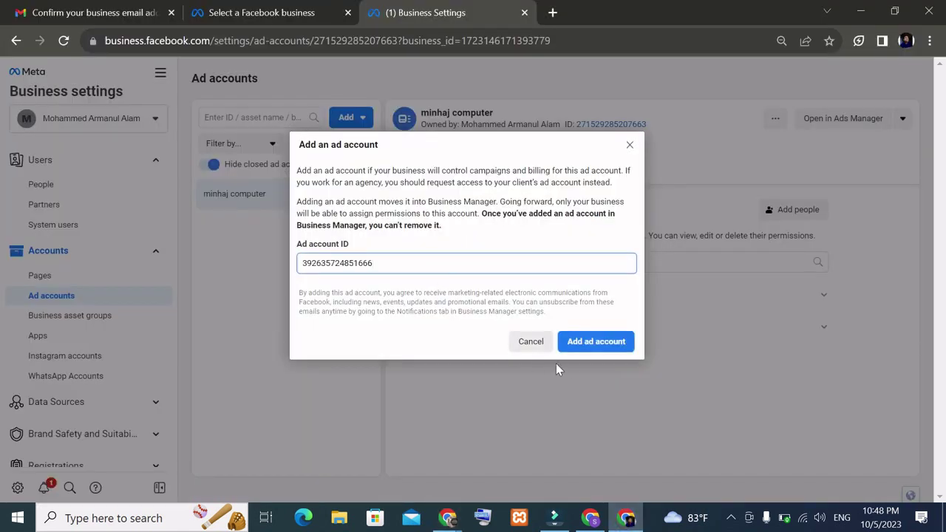
click(583, 347)
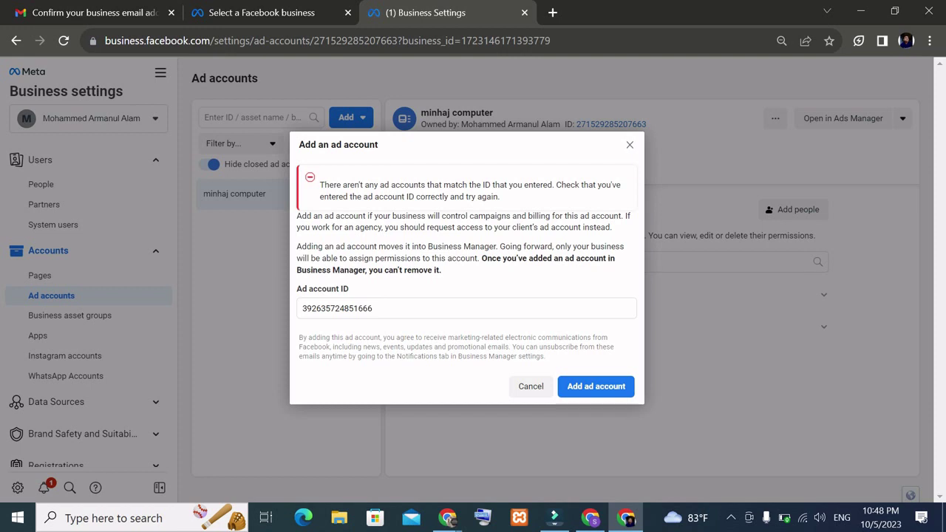
click(635, 147)
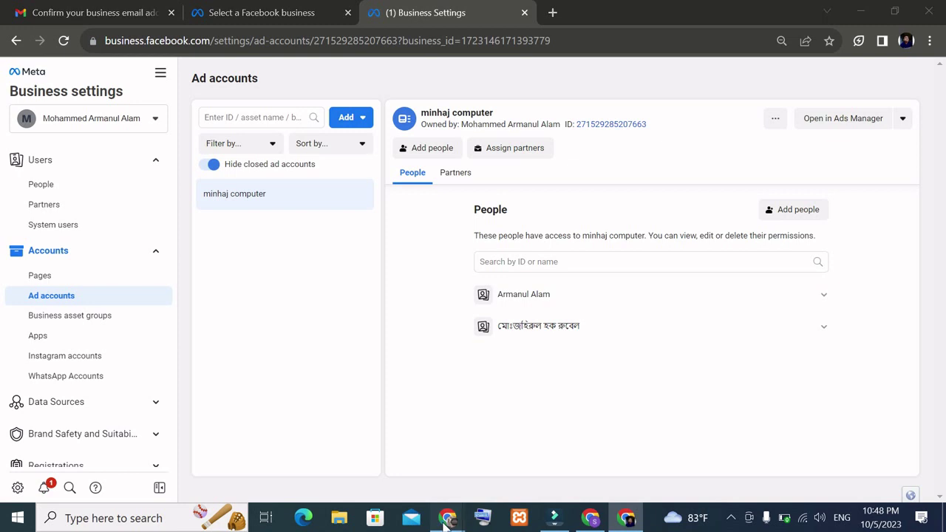
Bring up the other window's business home, view All tools, collapse the sidebar, then view the Gmail access message.
mouse_move(446, 525)
click(417, 468)
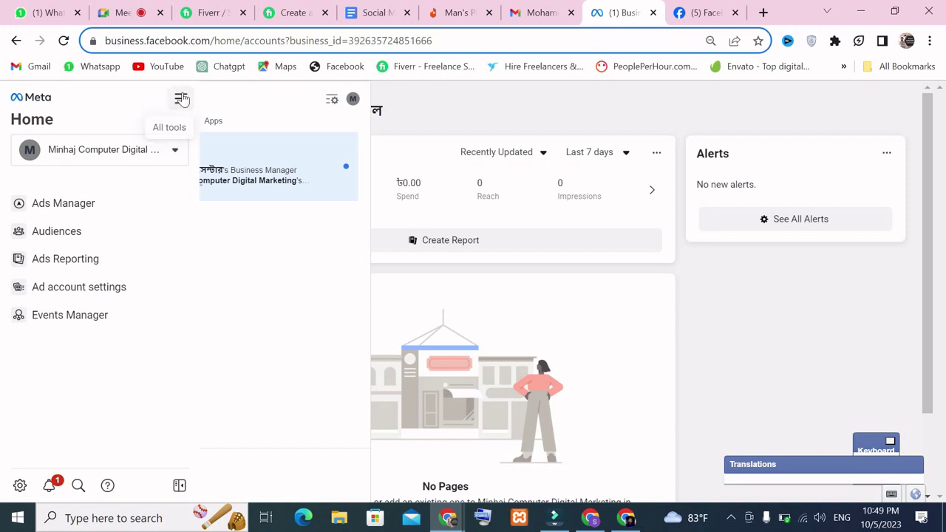
click(181, 98)
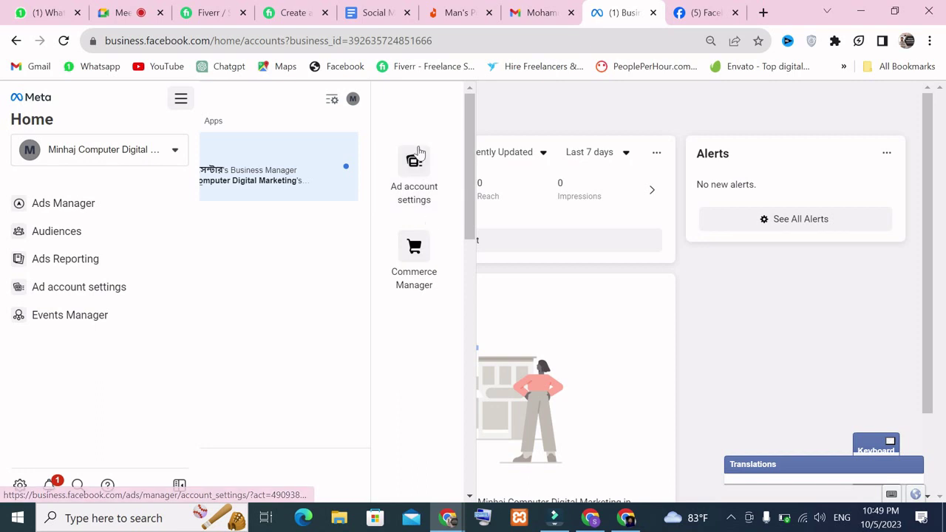
click(181, 487)
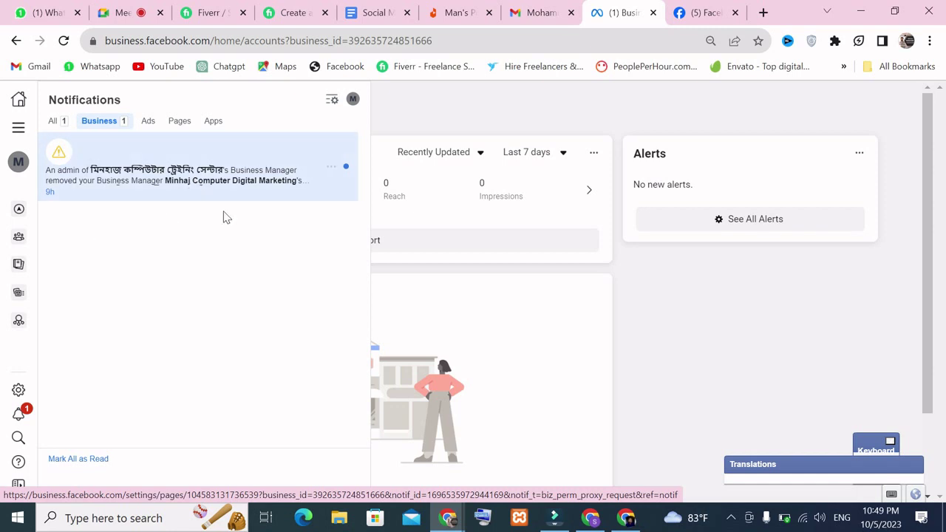
click(534, 15)
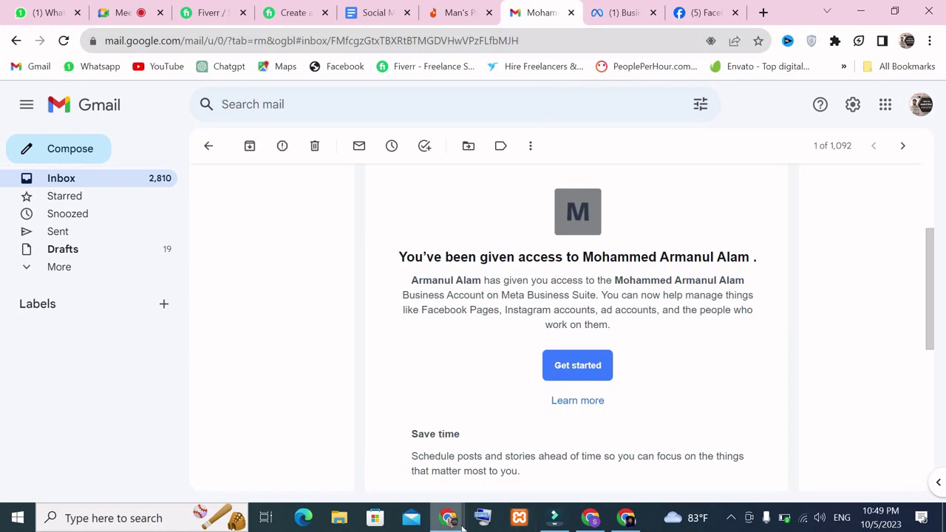
Glance at the Facebook profile, return to the Business Settings window, and start a new tab.
click(700, 12)
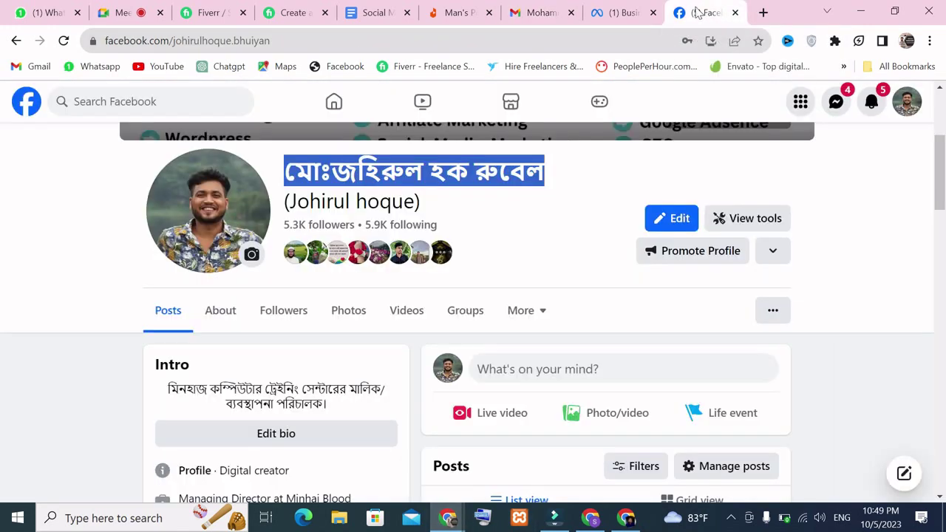
click(626, 519)
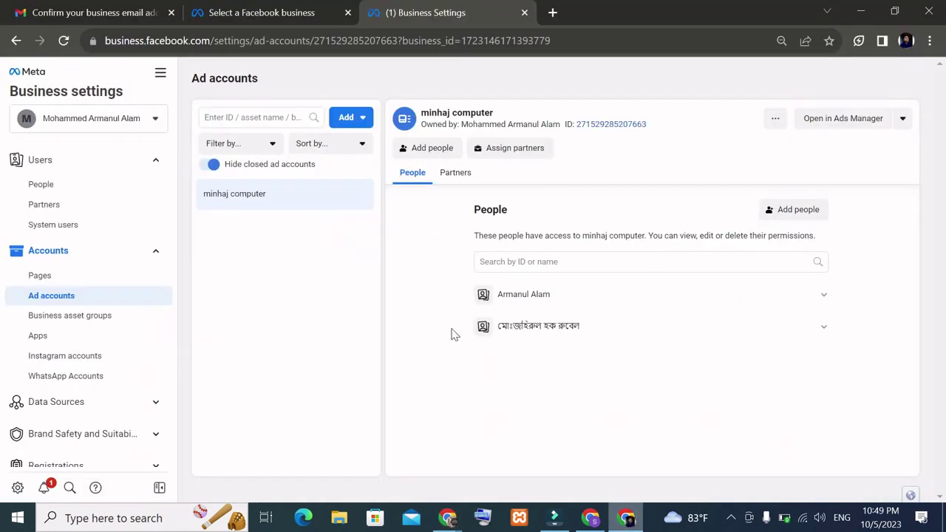
click(551, 13)
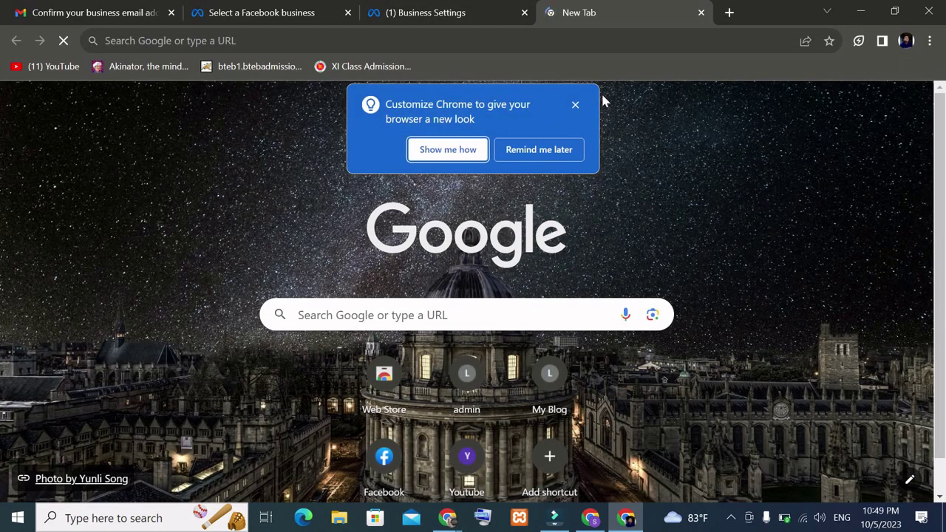
Dismiss the Customize Chrome bubble, load Facebook from the shortcuts, and go to the home news feed.
click(576, 105)
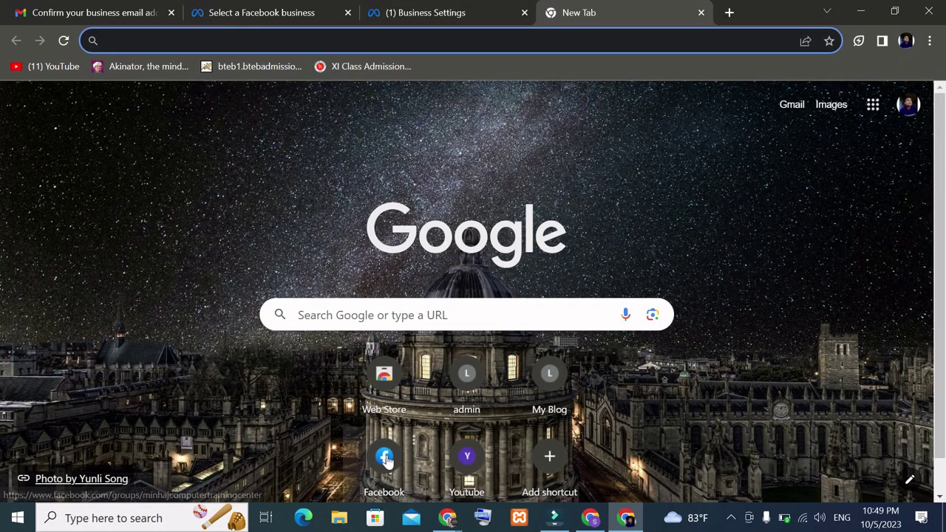
click(384, 456)
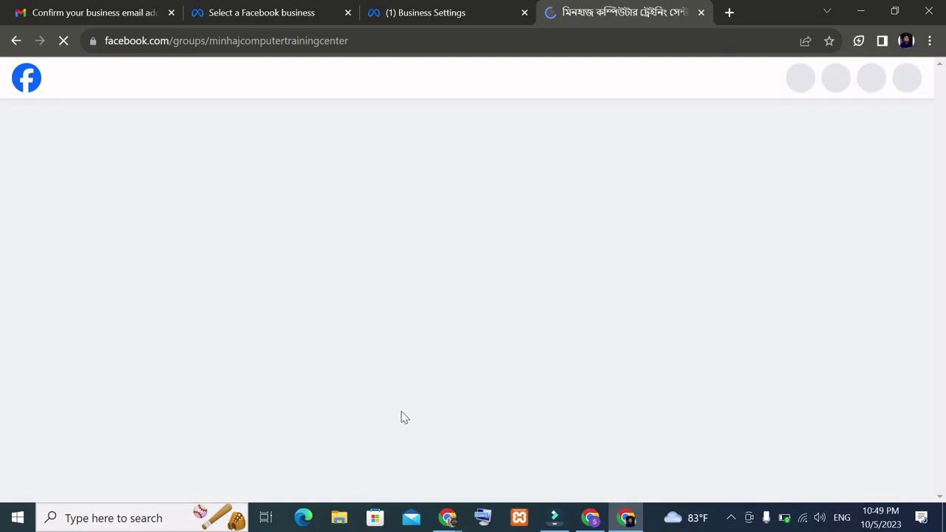
click(399, 40)
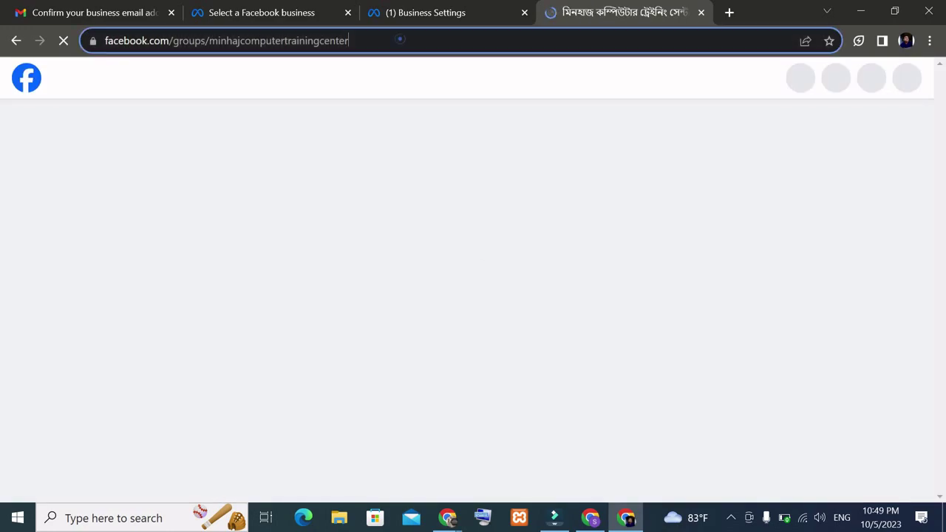
key(BackSpace)
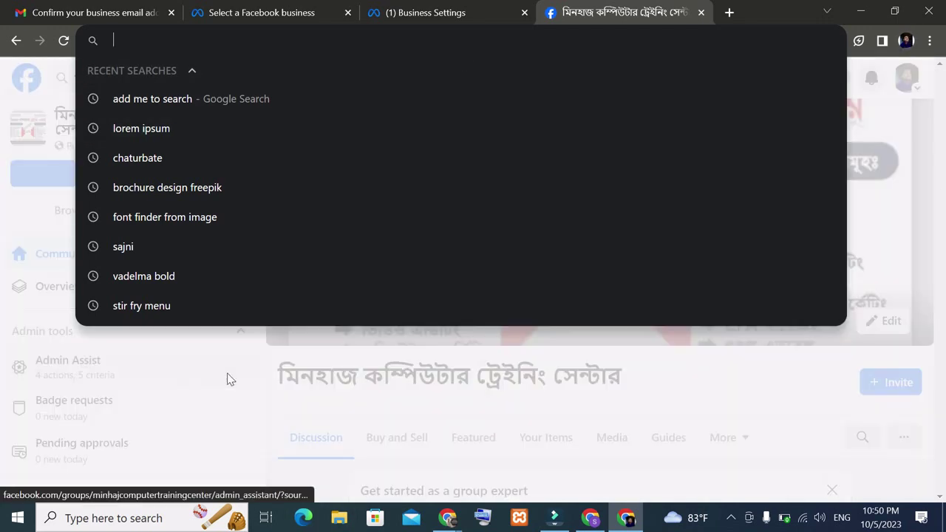
click(228, 378)
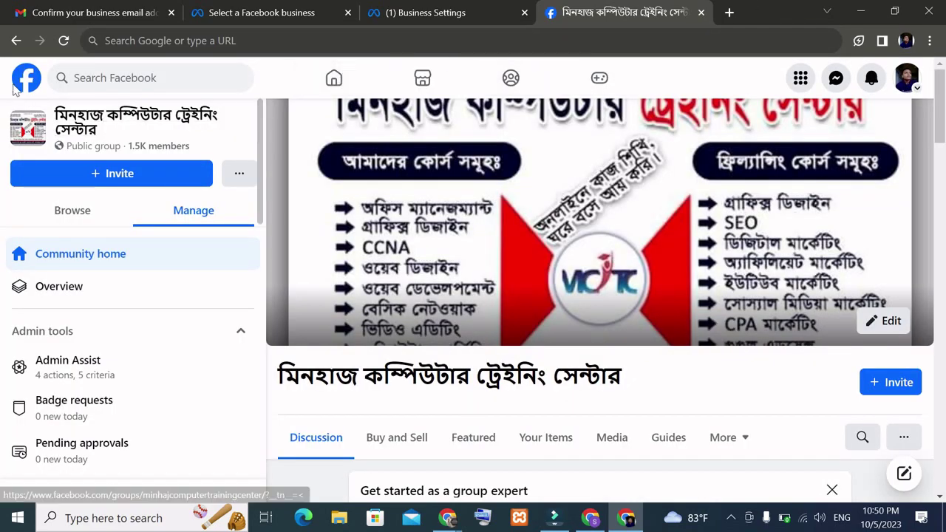
click(35, 77)
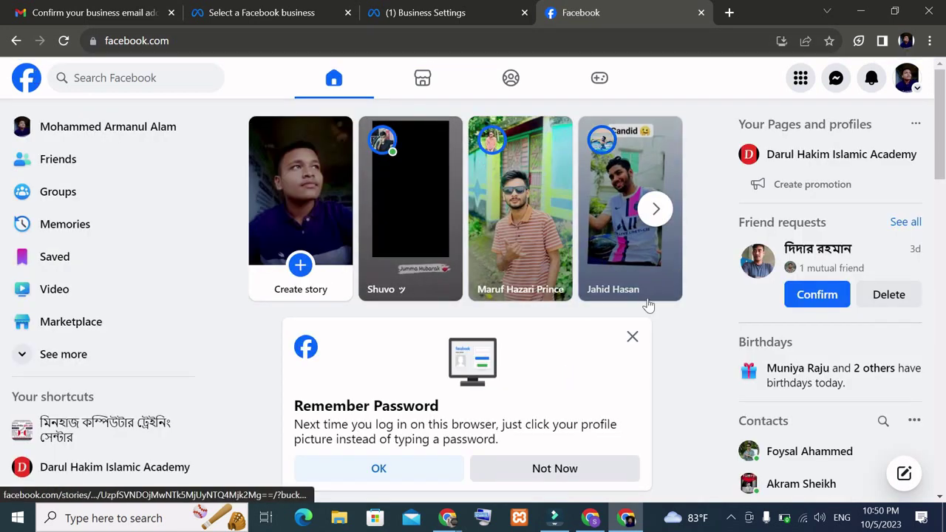
Dismiss the Remember Password prompt and reach Settings through the account menu's Settings & privacy.
click(633, 336)
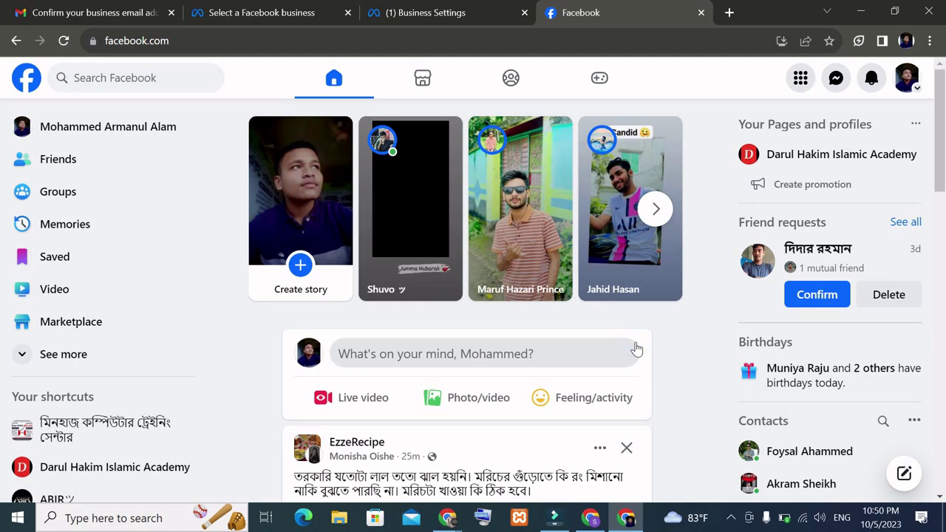
click(904, 80)
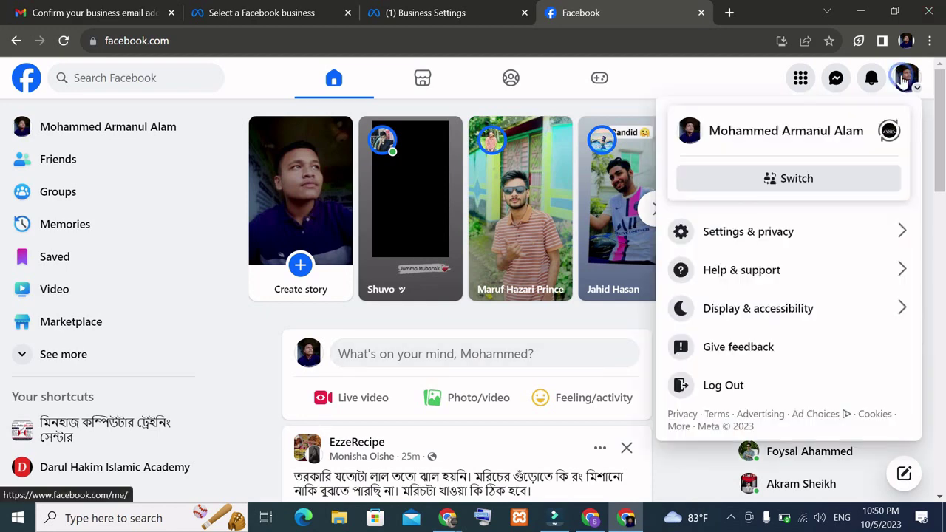
click(721, 241)
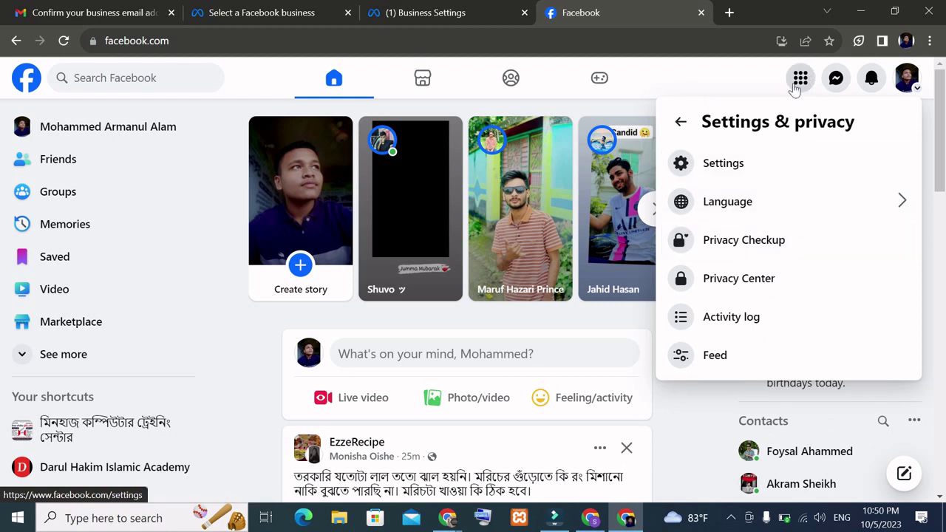
click(725, 164)
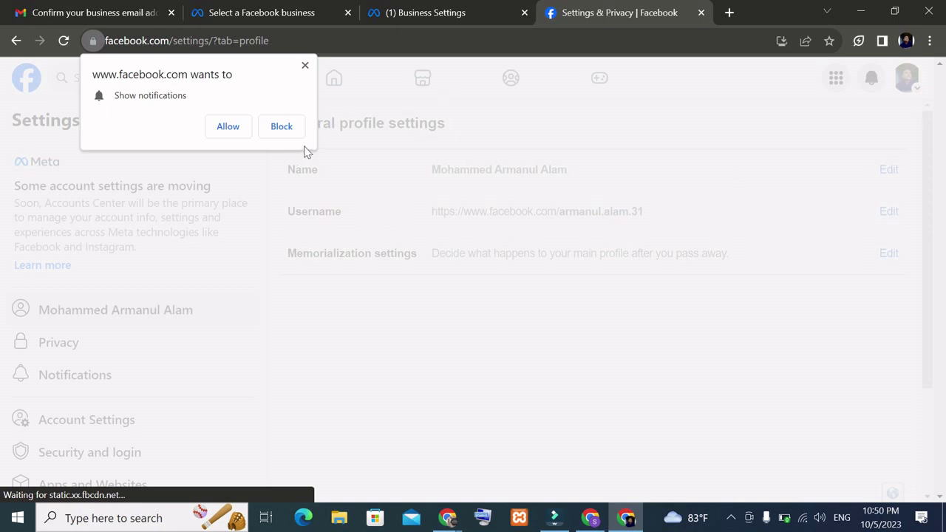
Allow Facebook's notification request and look through the General profile settings panel.
click(229, 127)
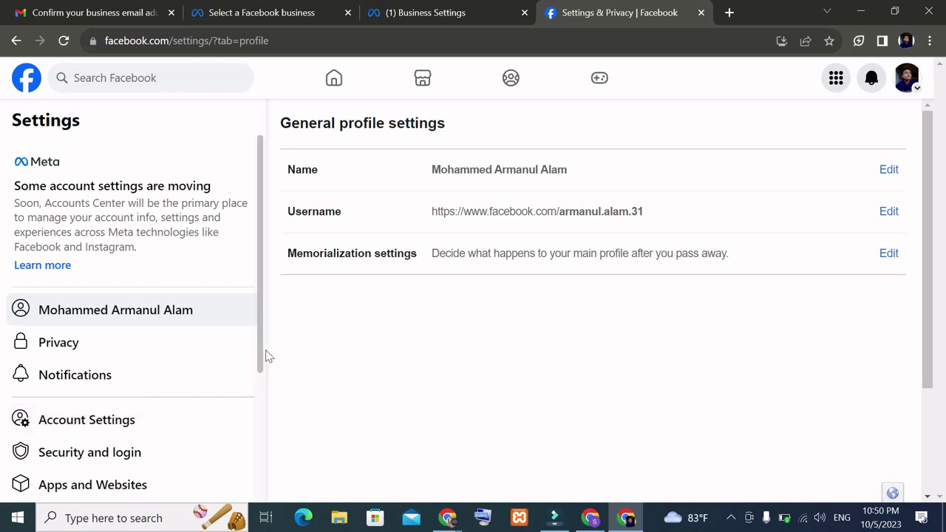
scroll(259, 385, down, 1)
drag(259, 385, 252, 502)
scroll(246, 474, up, 1)
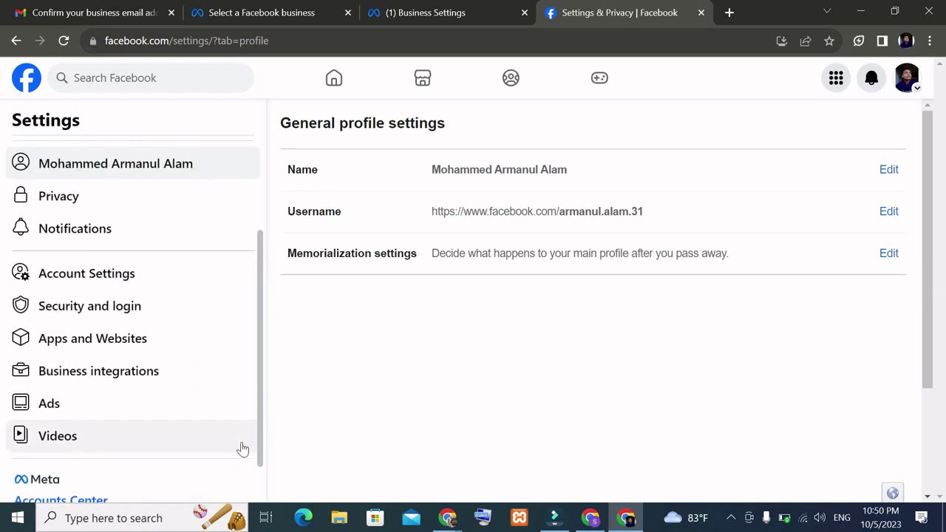
Review the General account settings with name and contact details, then choose Switch profile from the avatar menu.
click(94, 273)
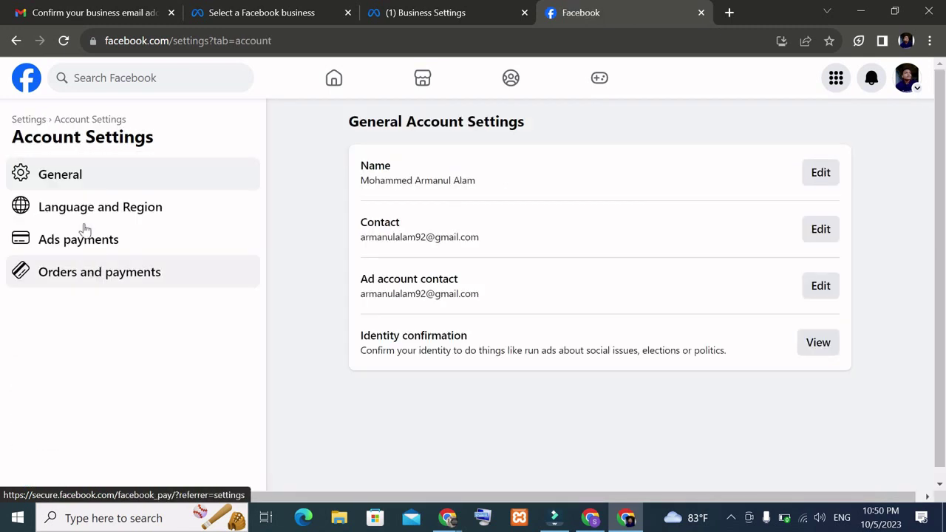
click(62, 178)
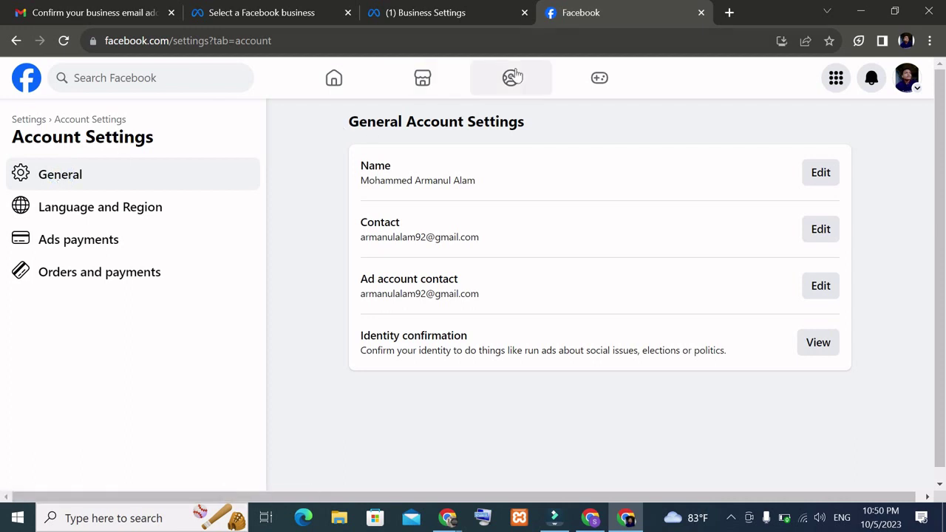
click(905, 78)
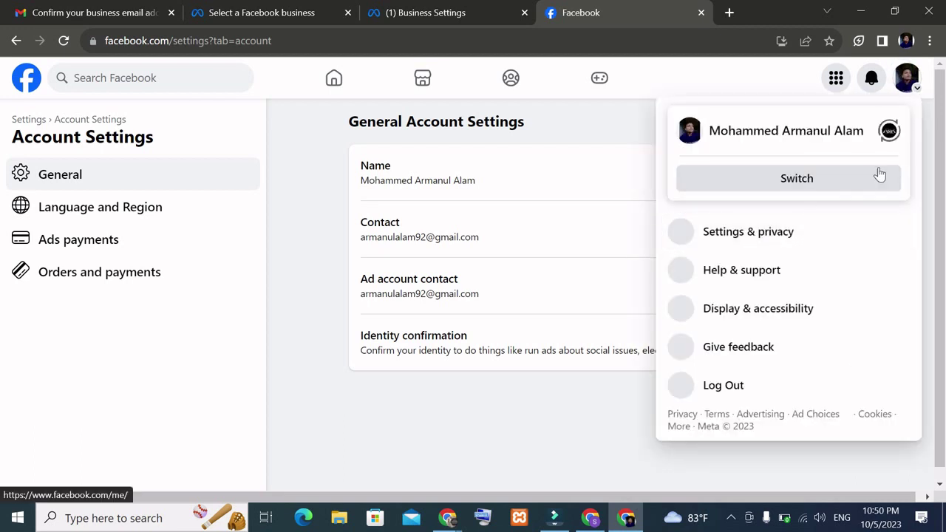
click(890, 130)
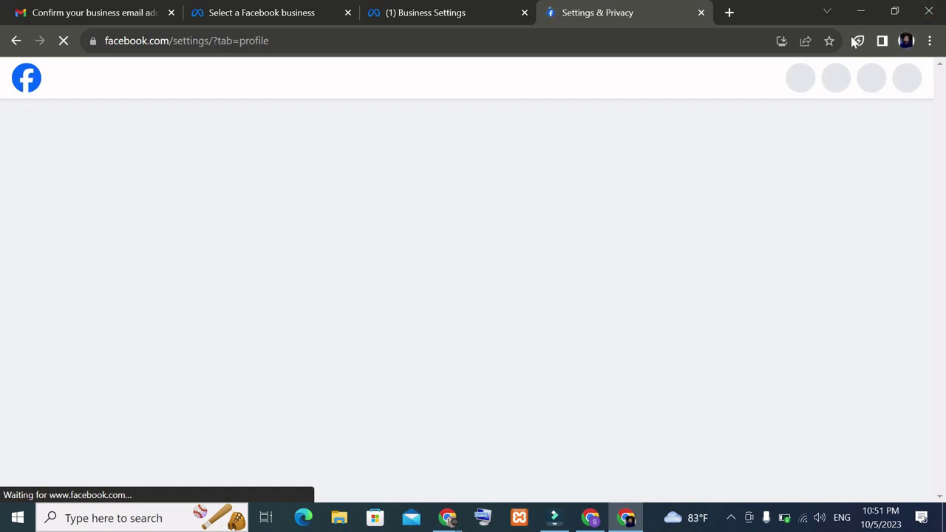
click(911, 78)
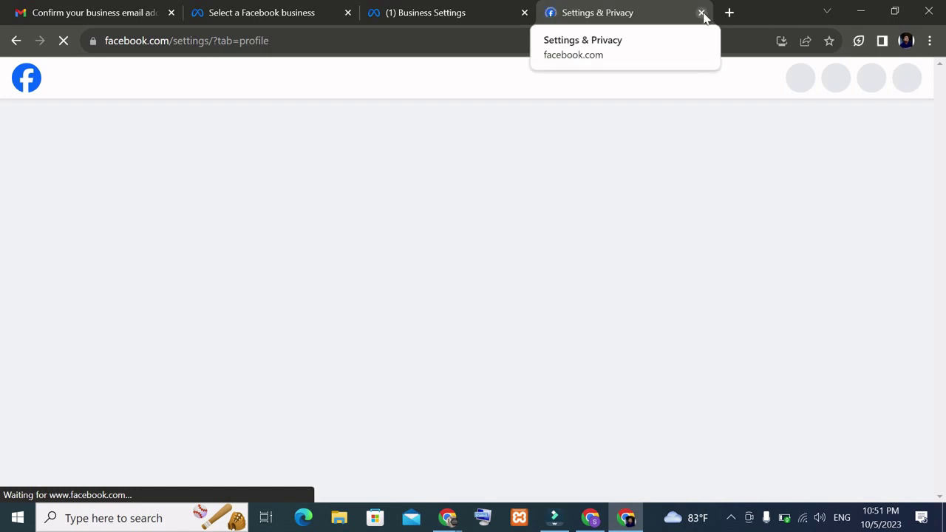
click(907, 41)
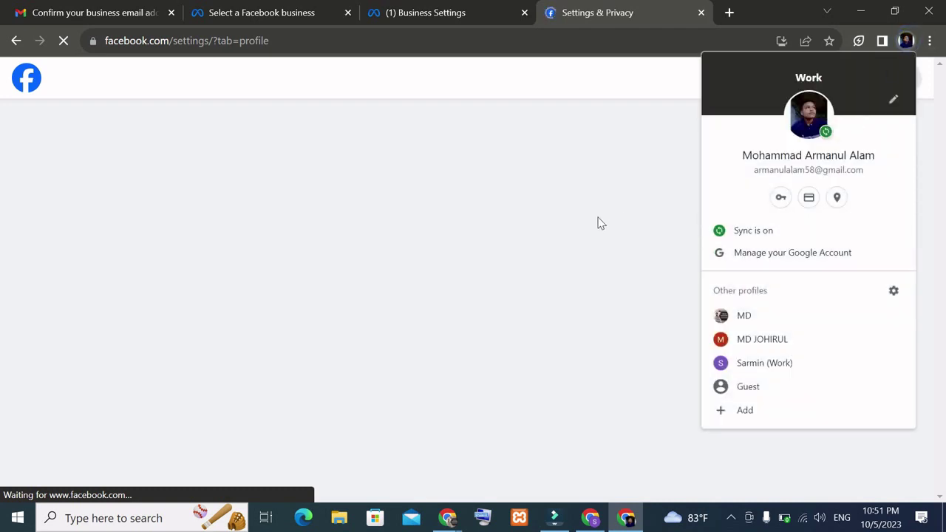